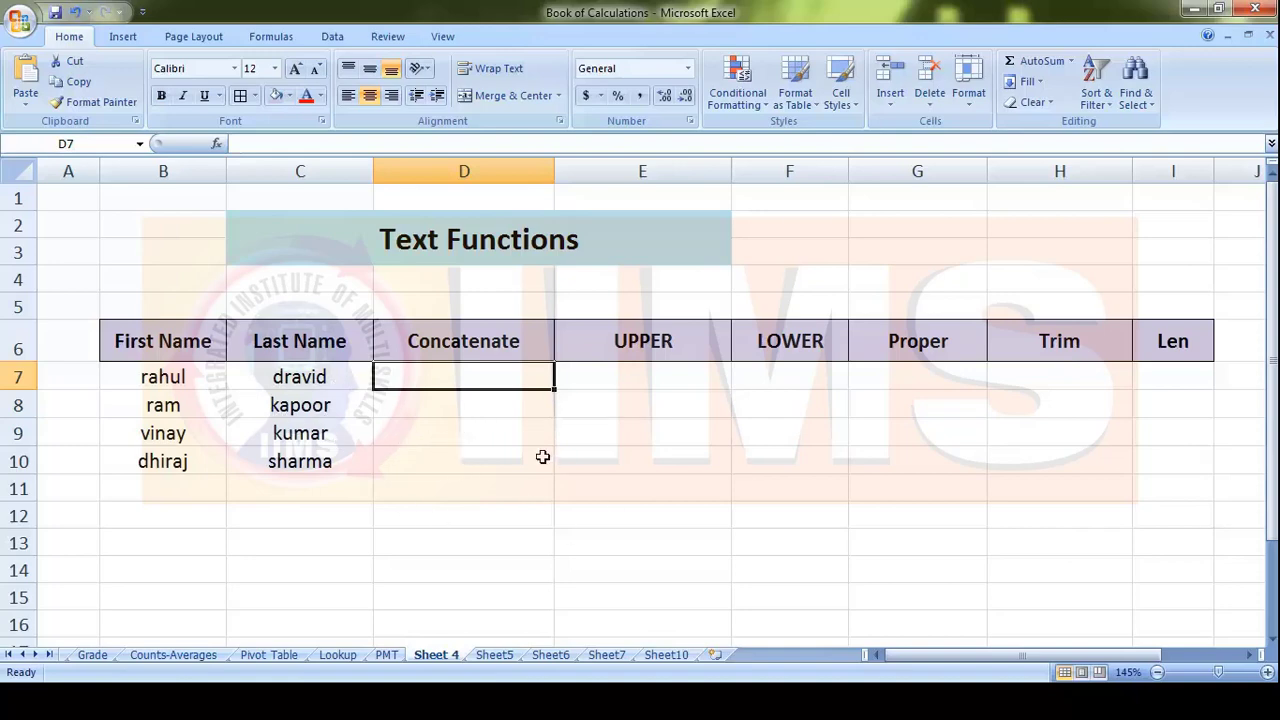
# Step: Examine the first-name and last-name entries in B7:C10 and the empty Concatenate column beside them
pyautogui.click(517, 350)
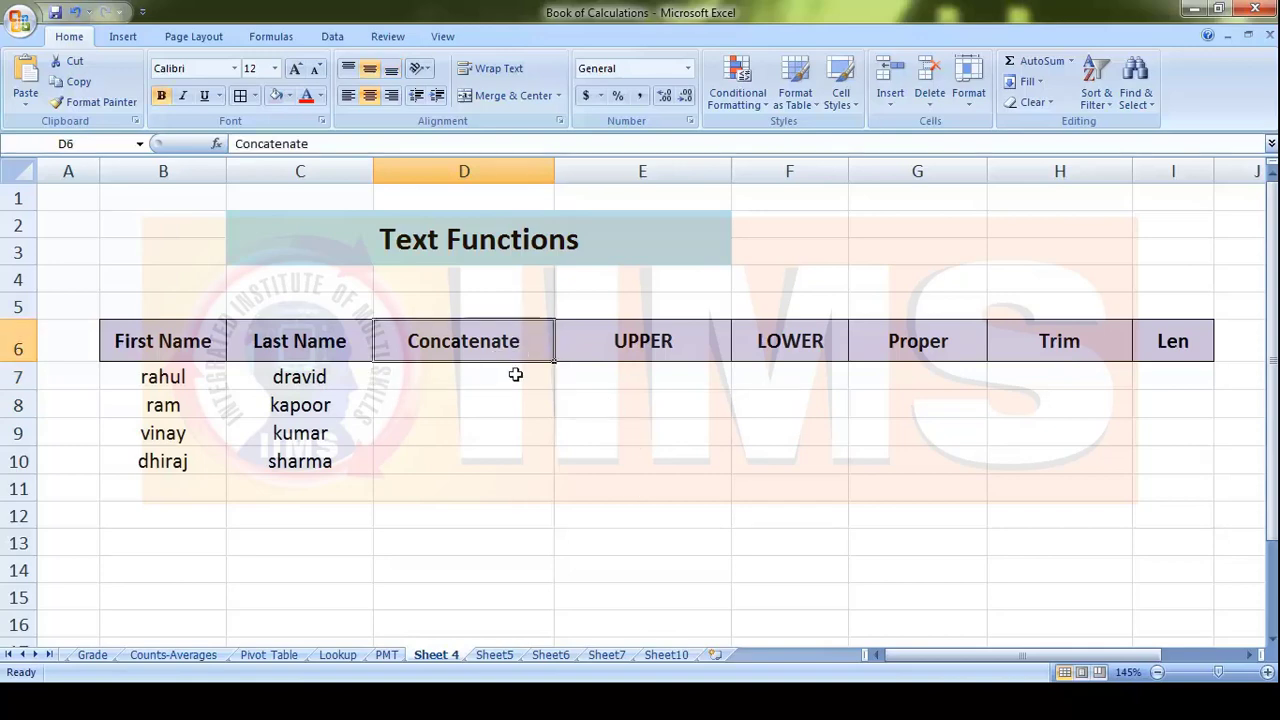
pyautogui.click(518, 381)
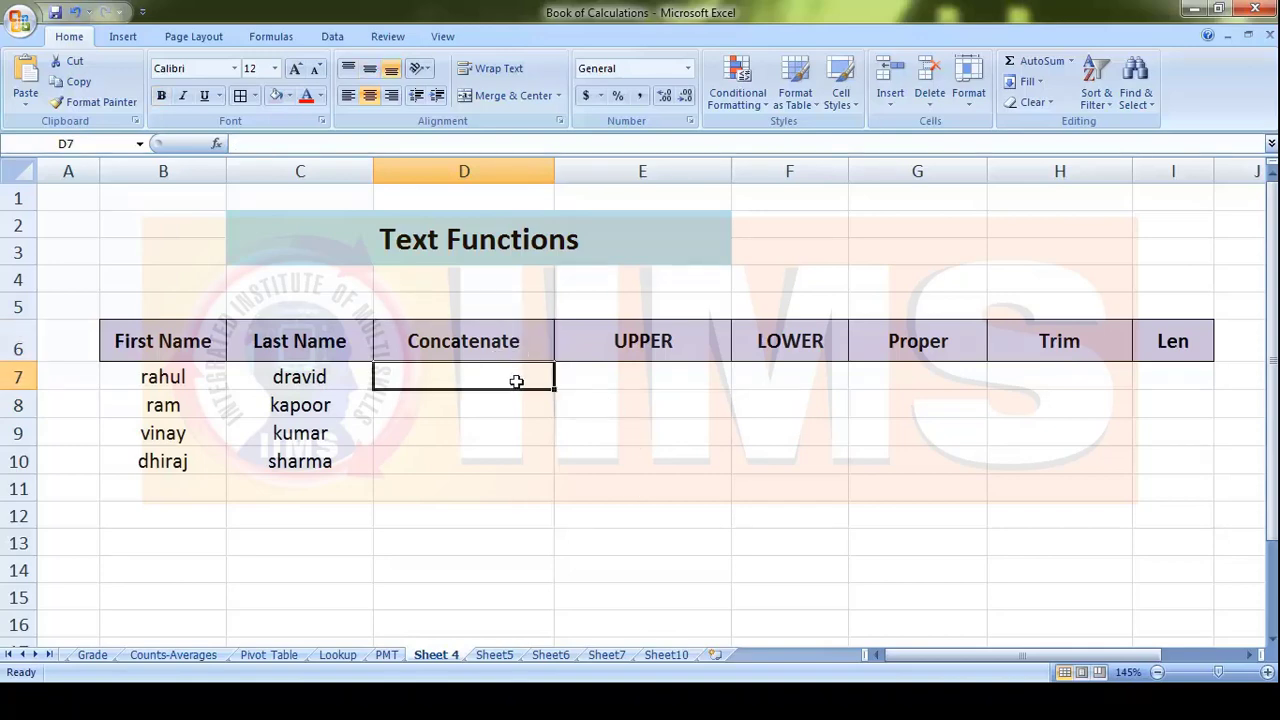
pyautogui.click(196, 350)
pyautogui.moveTo(199, 377); pyautogui.dragTo(190, 462)
pyautogui.moveTo(337, 370); pyautogui.dragTo(333, 462)
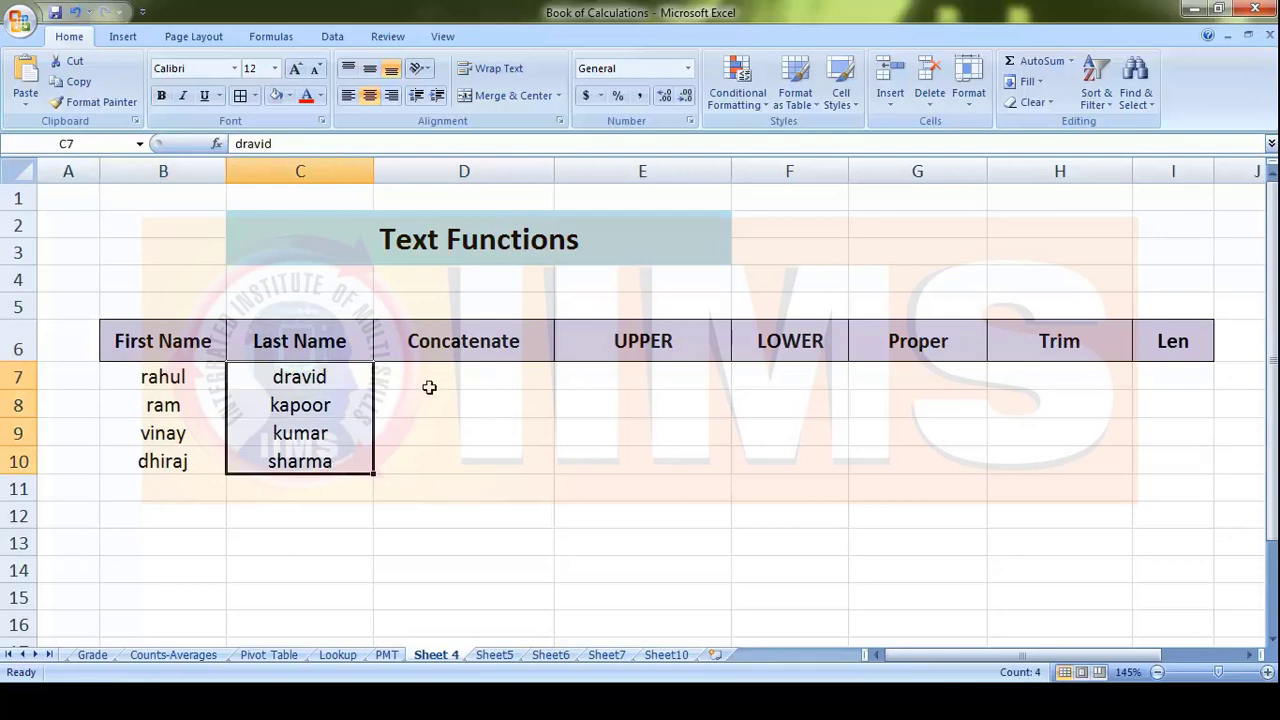
pyautogui.click(429, 387)
pyautogui.click(182, 378)
pyautogui.click(276, 374)
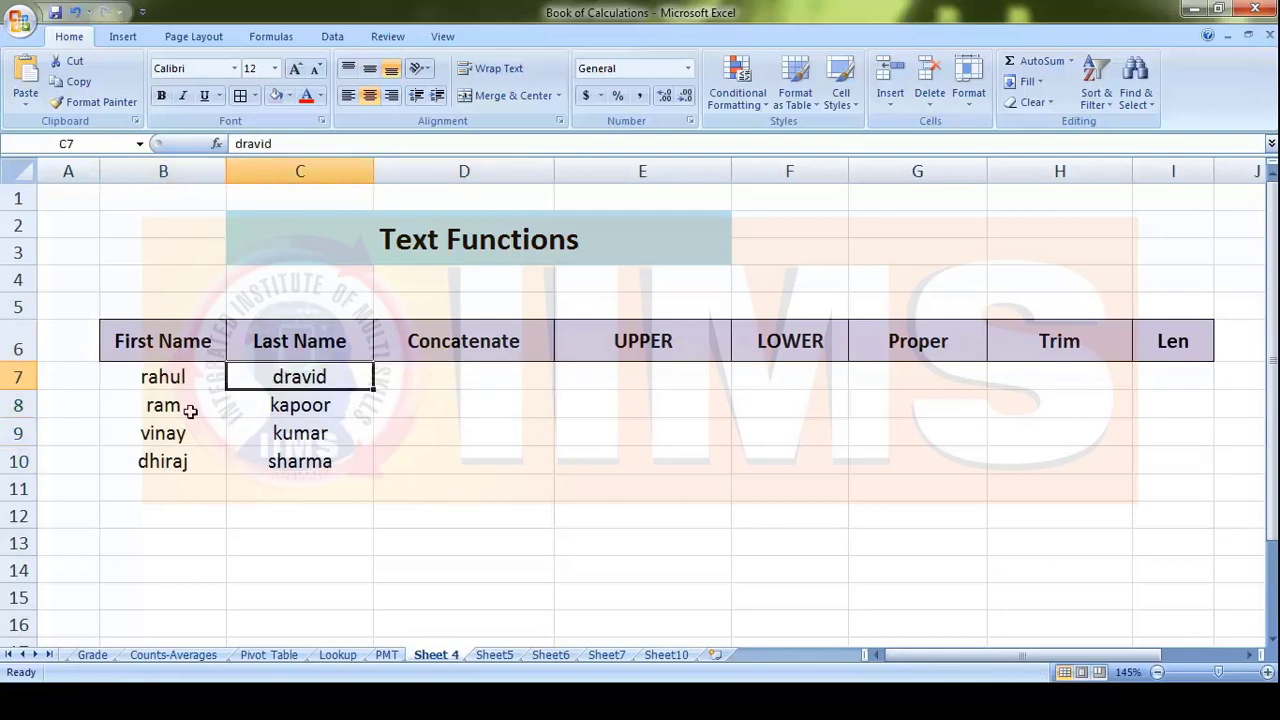
pyautogui.click(300, 408)
pyautogui.click(289, 438)
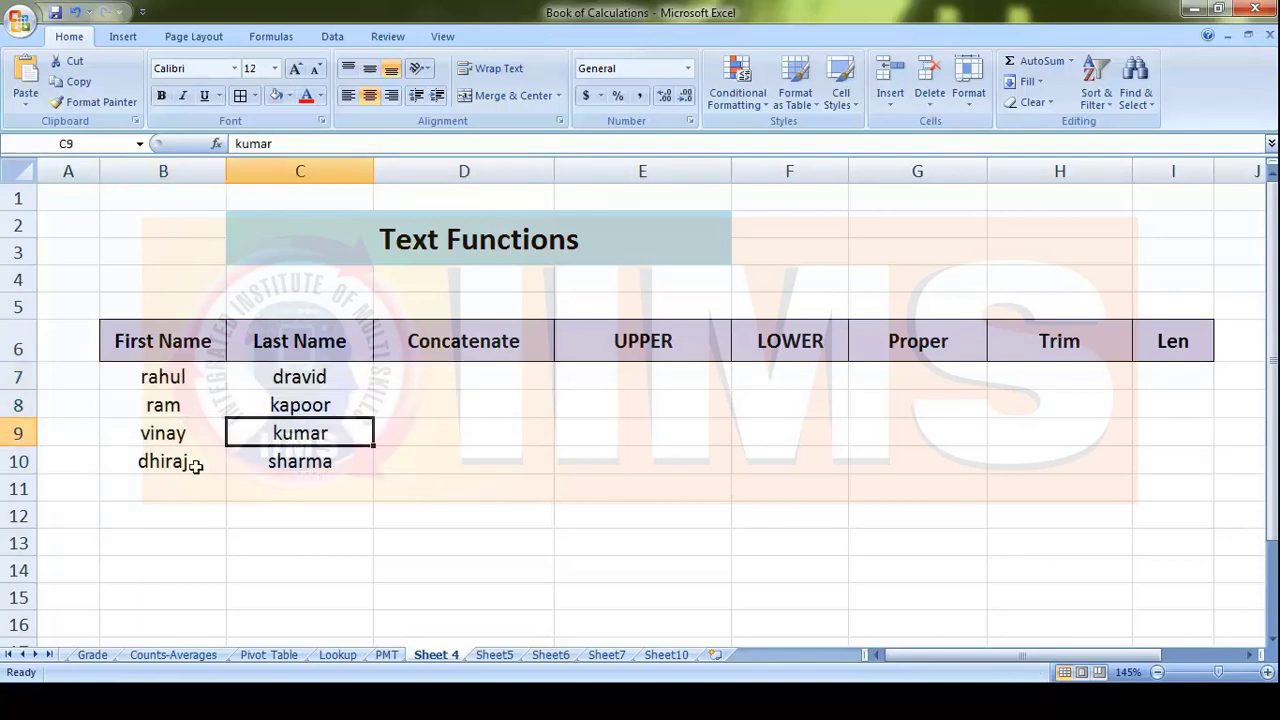
pyautogui.click(297, 459)
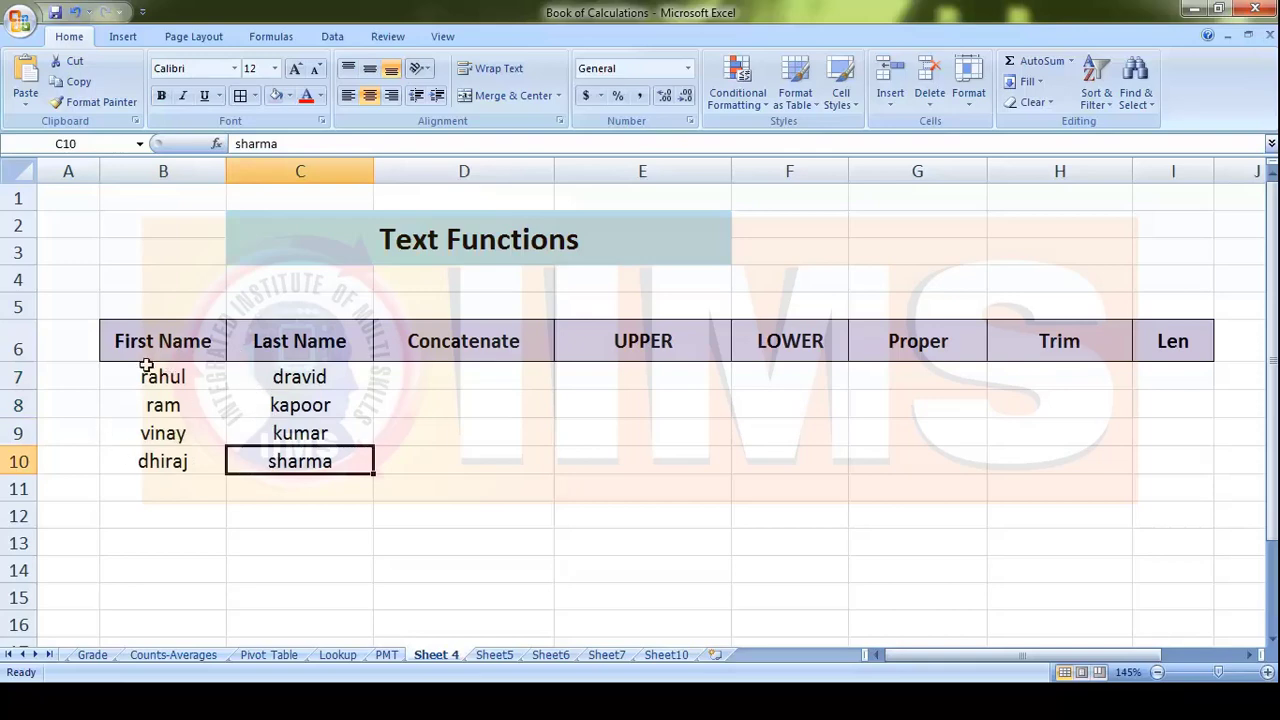
pyautogui.click(425, 377)
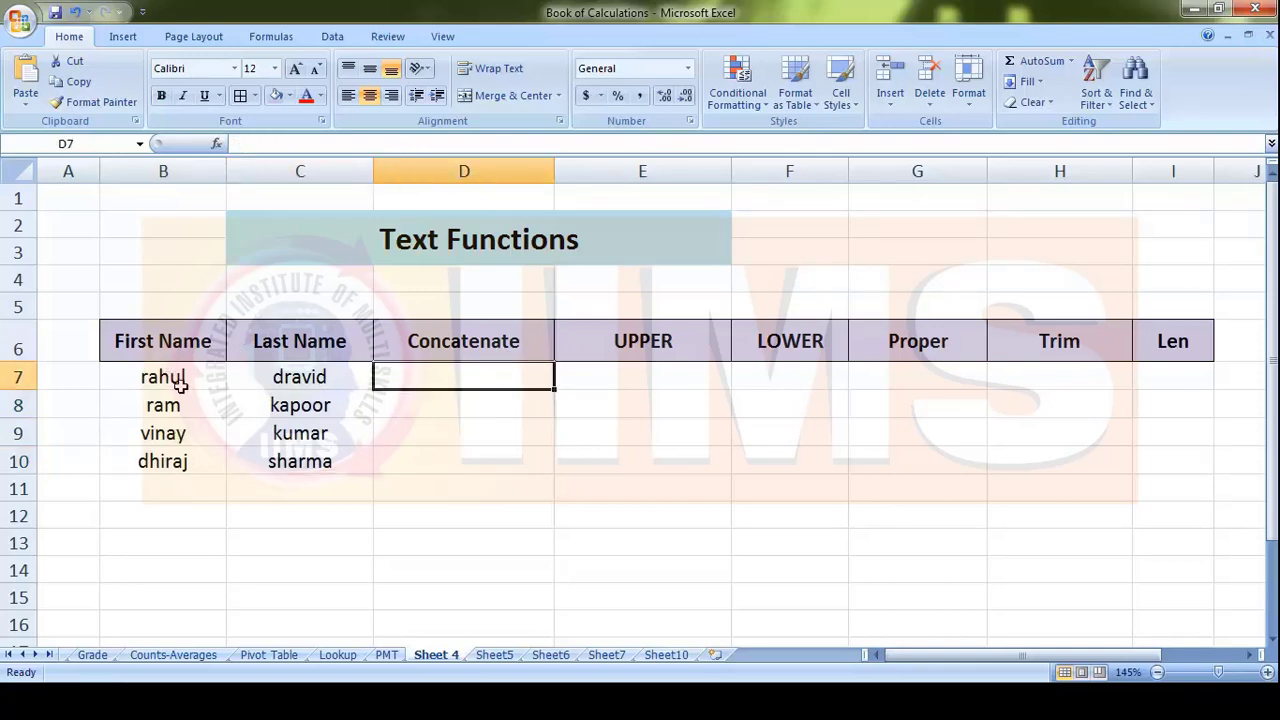
pyautogui.moveTo(502, 378); pyautogui.dragTo(494, 457)
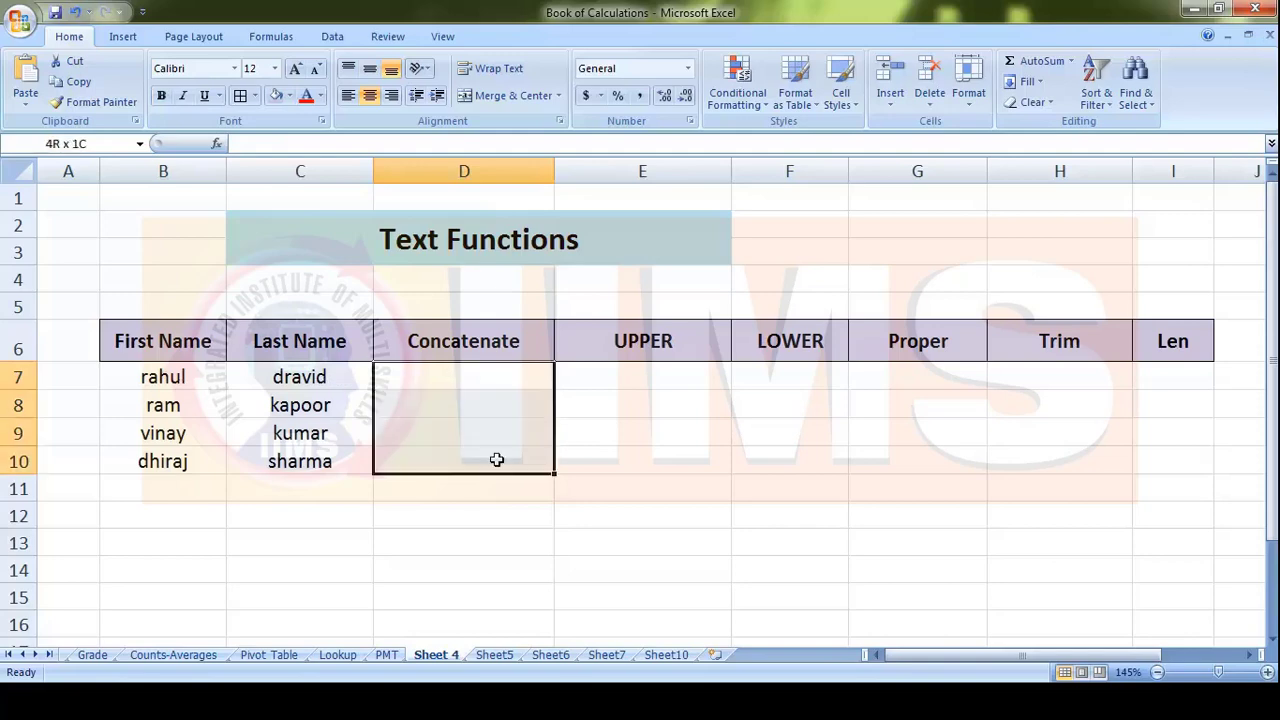
pyautogui.click(488, 375)
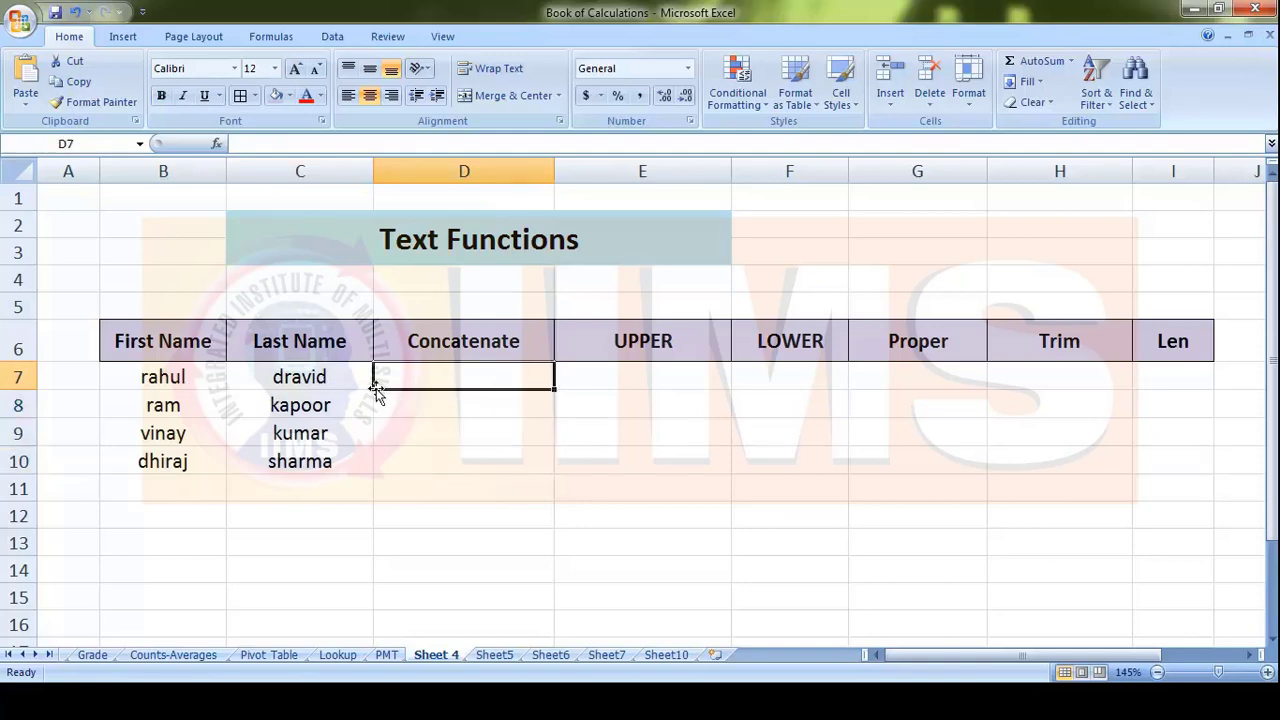
pyautogui.moveTo(190, 385); pyautogui.dragTo(337, 387)
pyautogui.click(499, 382)
pyautogui.moveTo(166, 403); pyautogui.dragTo(322, 405)
# Step: Insert a CONCATENATE function in D7 that joins the first name in B7 with the last name in C7
pyautogui.click(536, 374)
pyautogui.click(270, 42)
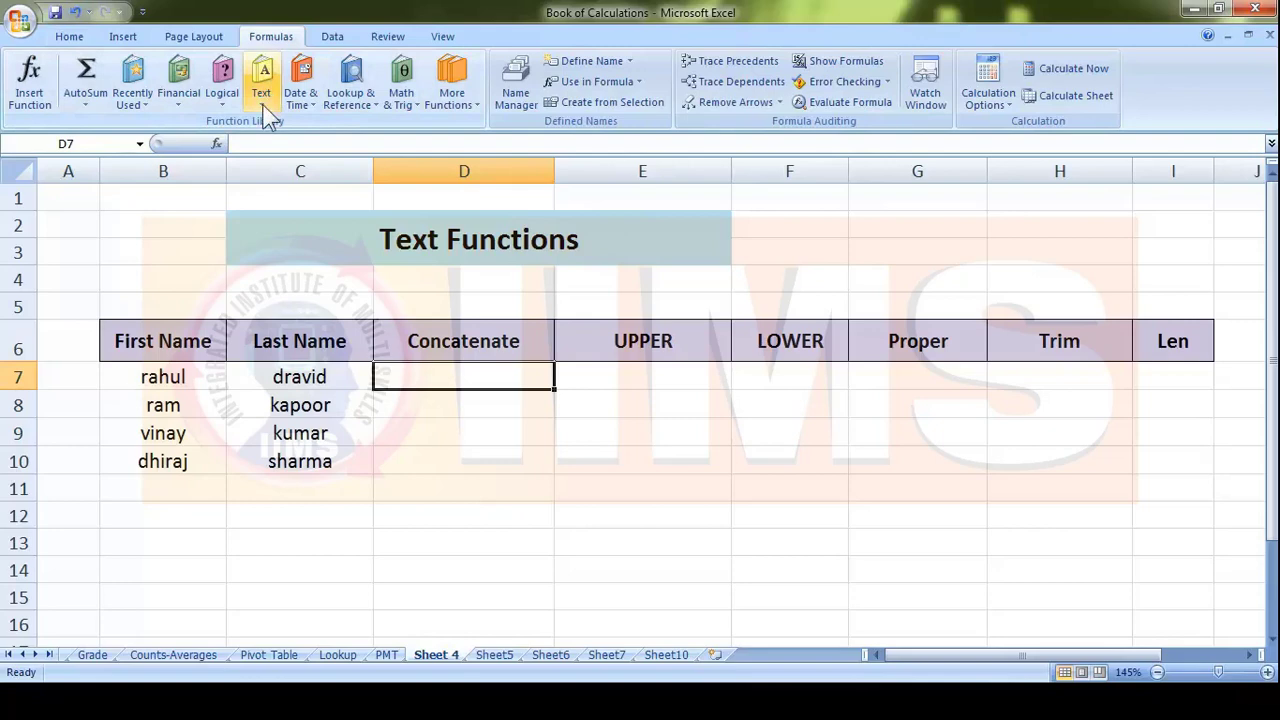
pyautogui.click(265, 105)
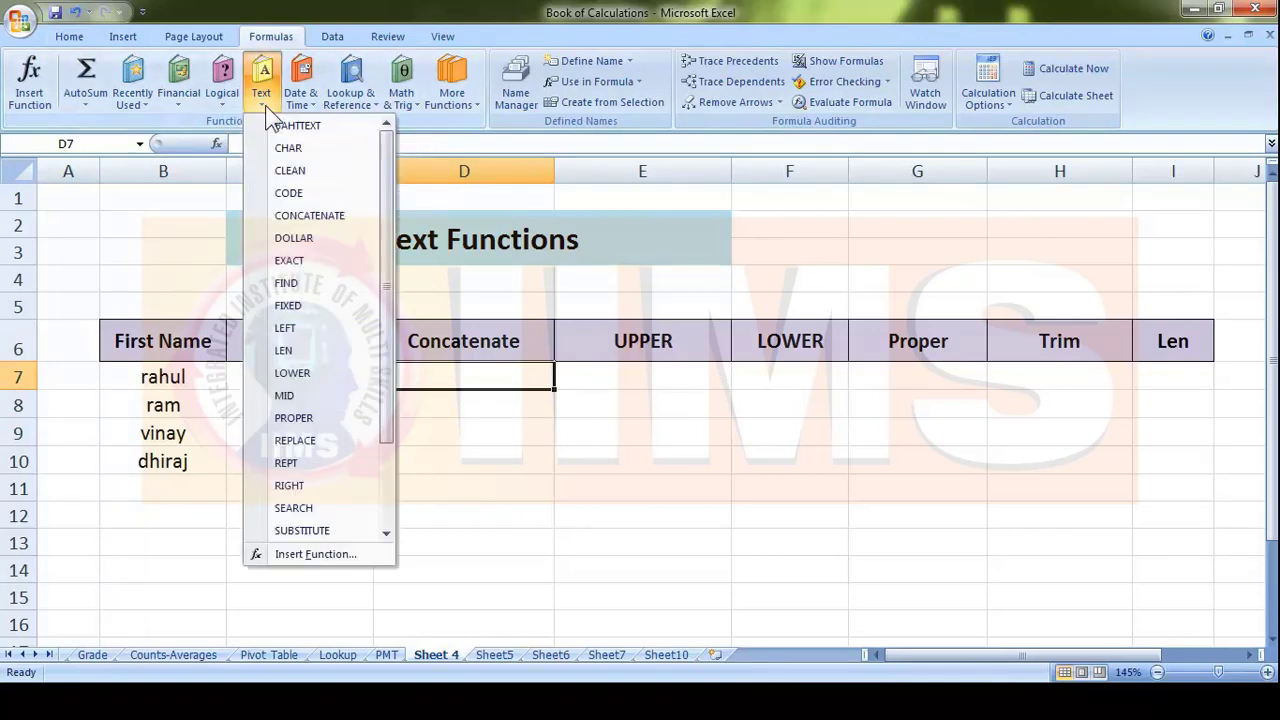
pyautogui.click(356, 214)
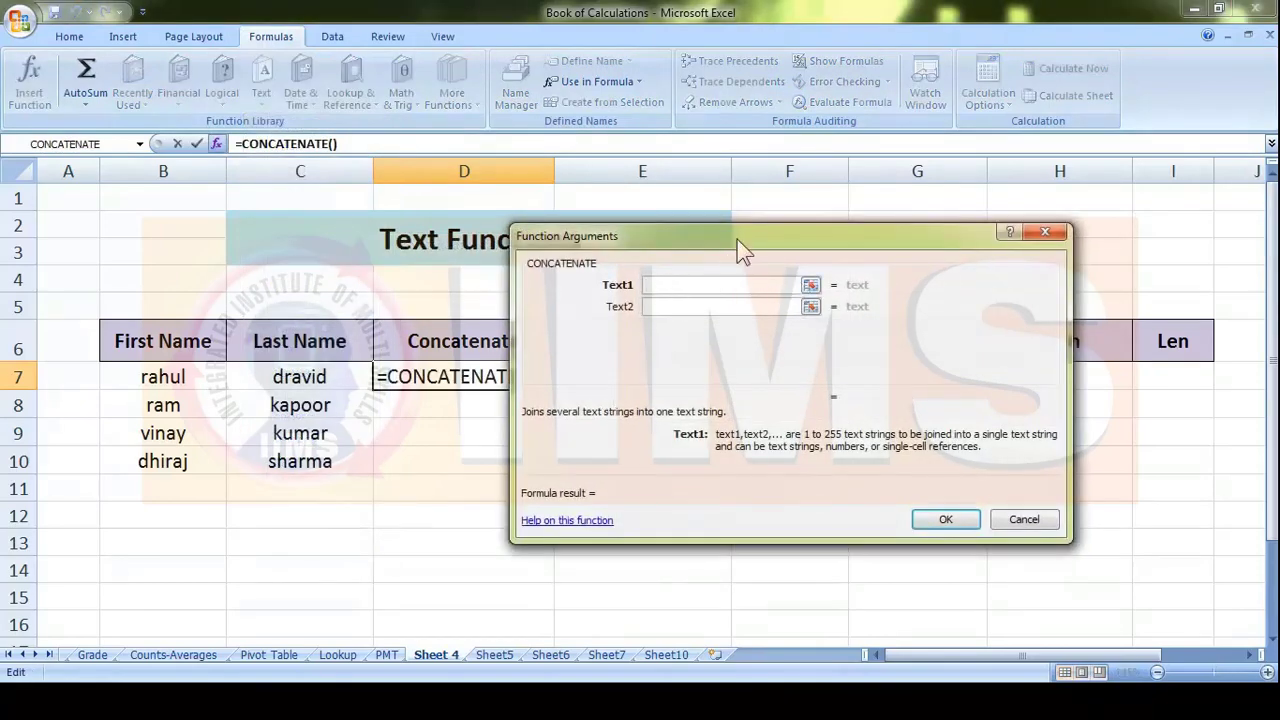
pyautogui.moveTo(737, 239); pyautogui.dragTo(858, 263)
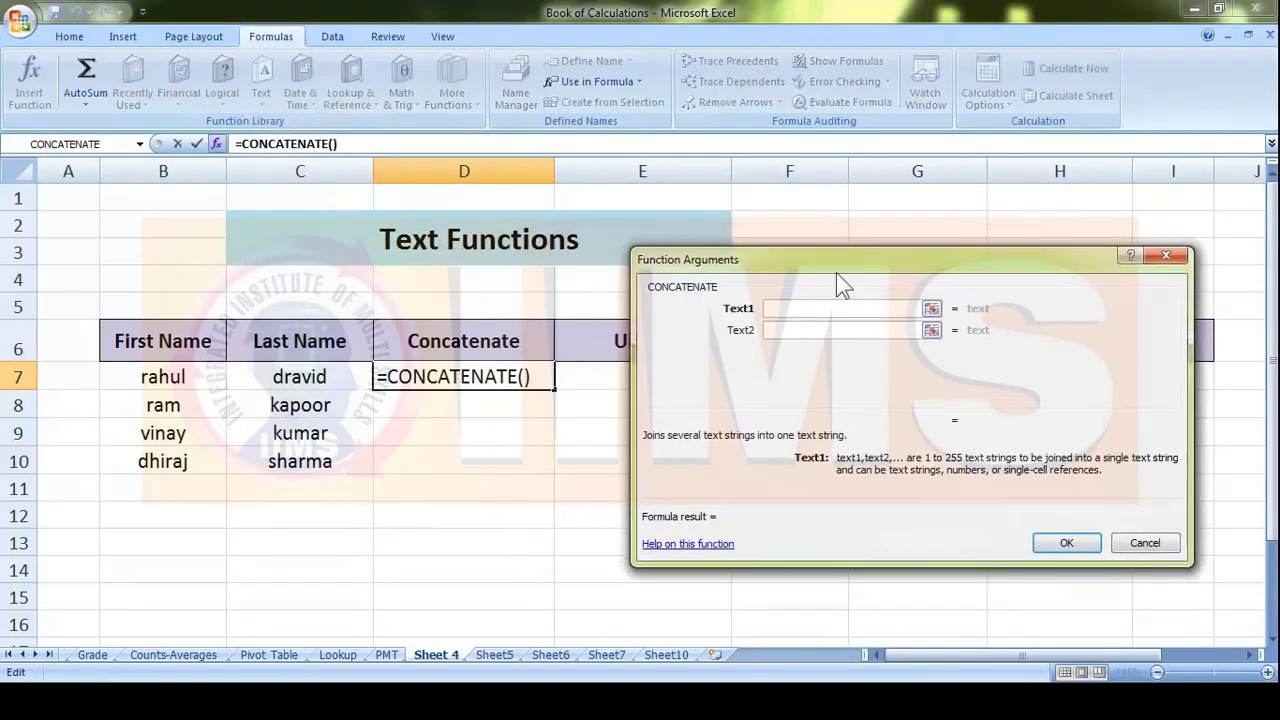
pyautogui.click(183, 376)
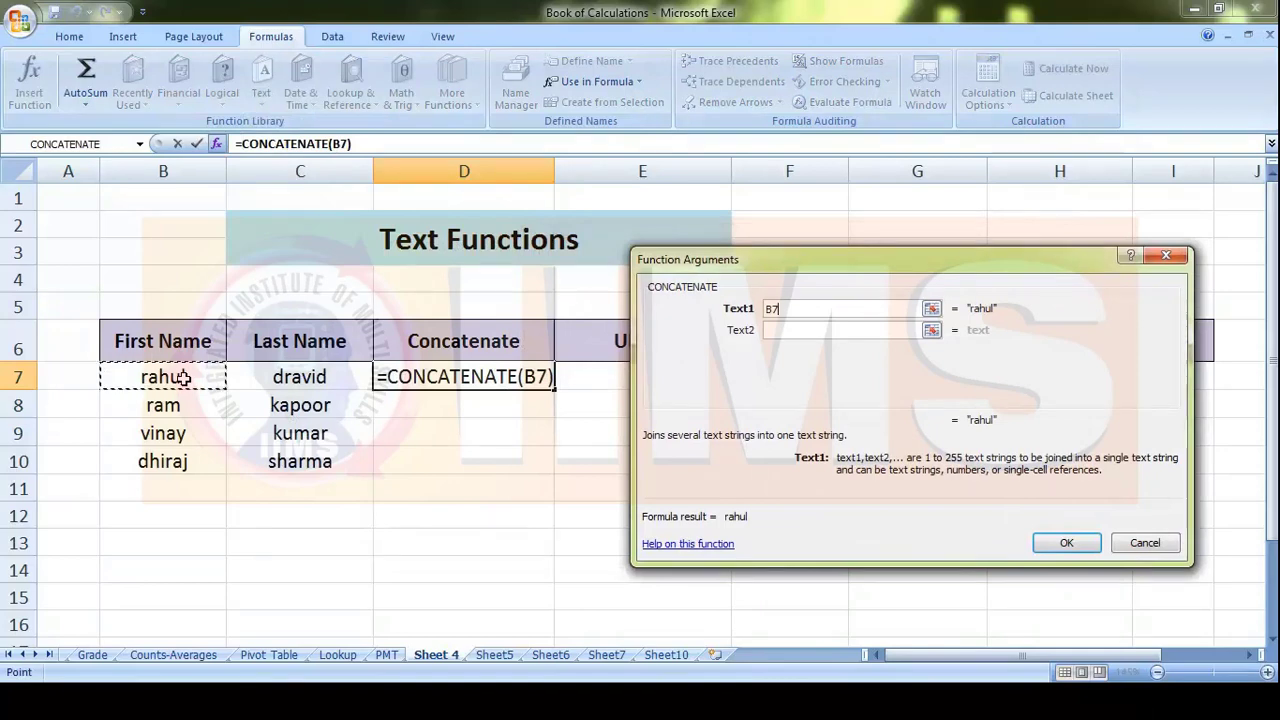
pyautogui.click(780, 333)
pyautogui.click(320, 376)
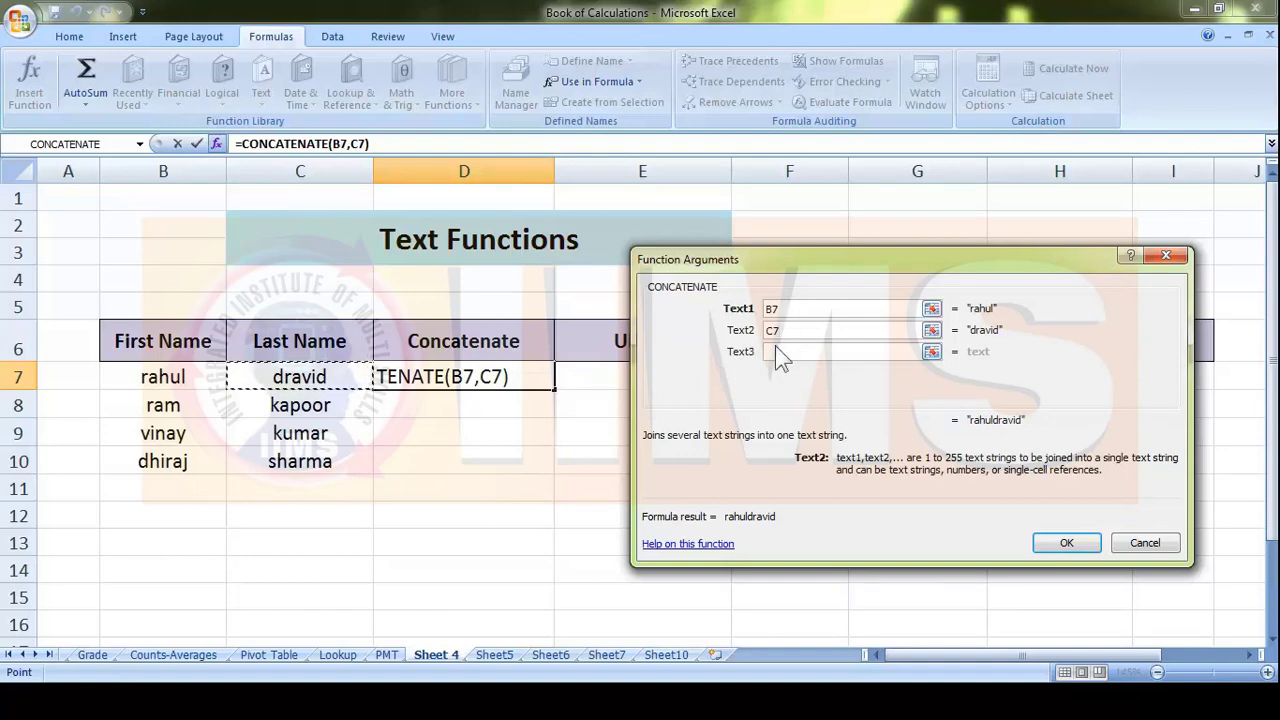
pyautogui.click(1087, 549)
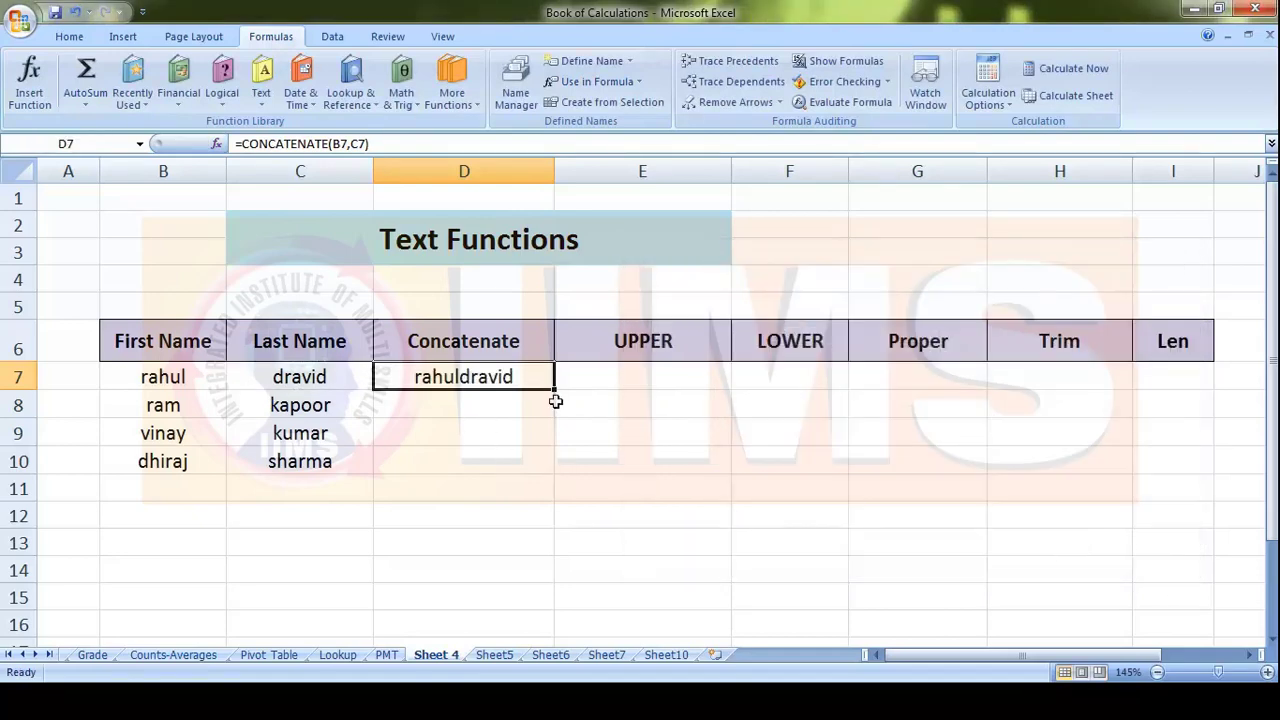
pyautogui.click(510, 407)
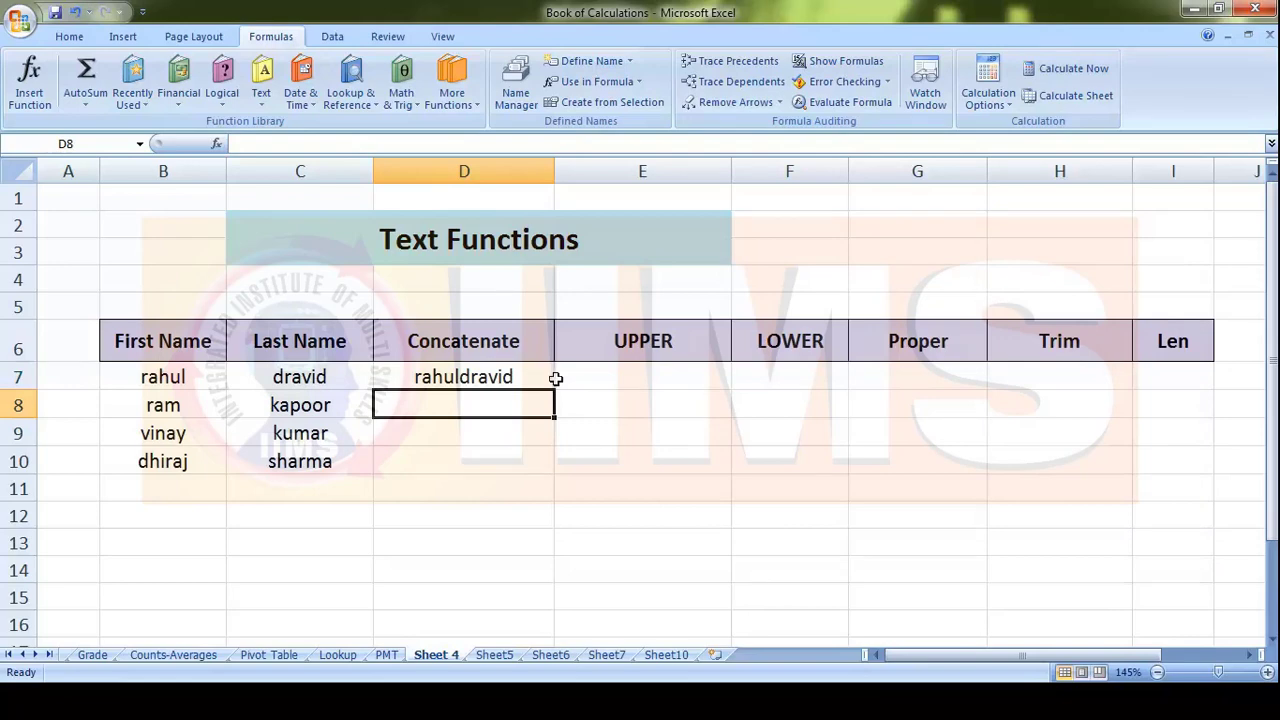
pyautogui.click(257, 100)
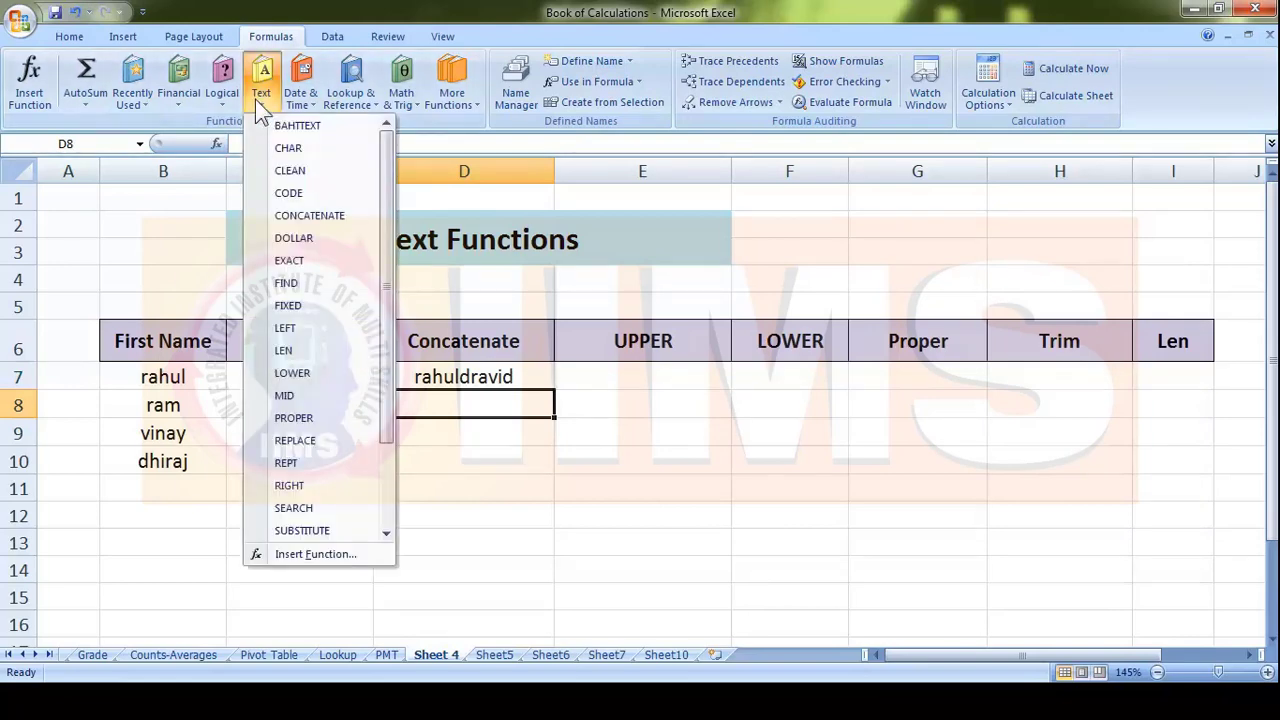
pyautogui.click(318, 214)
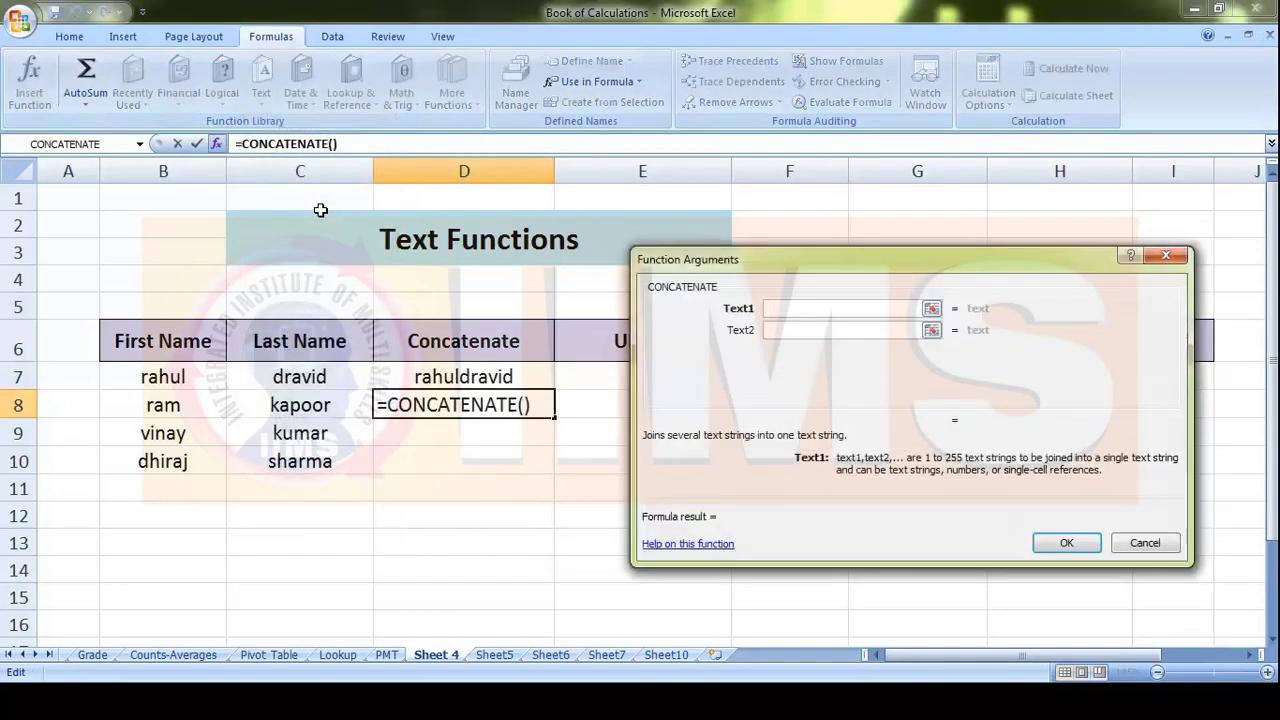
pyautogui.click(1165, 256)
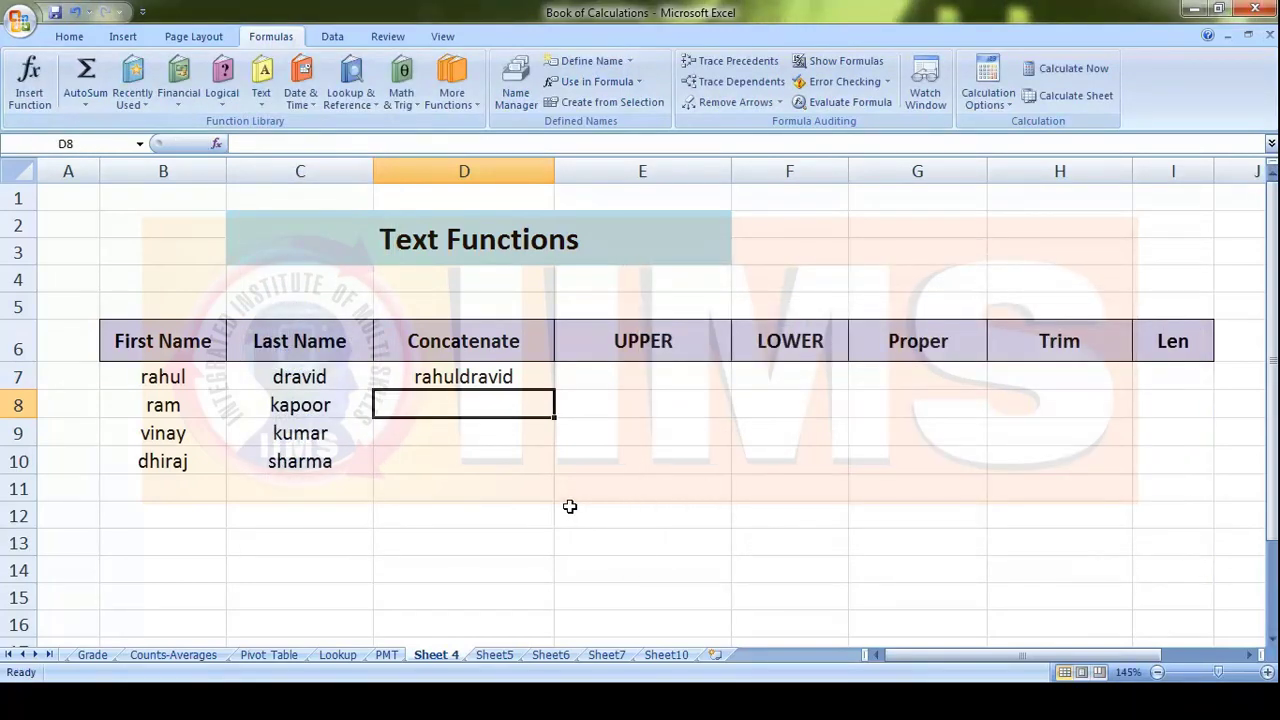
# Step: Enter the formula =CONCATENATE(B8,C8) directly in cell D8
pyautogui.write('=')
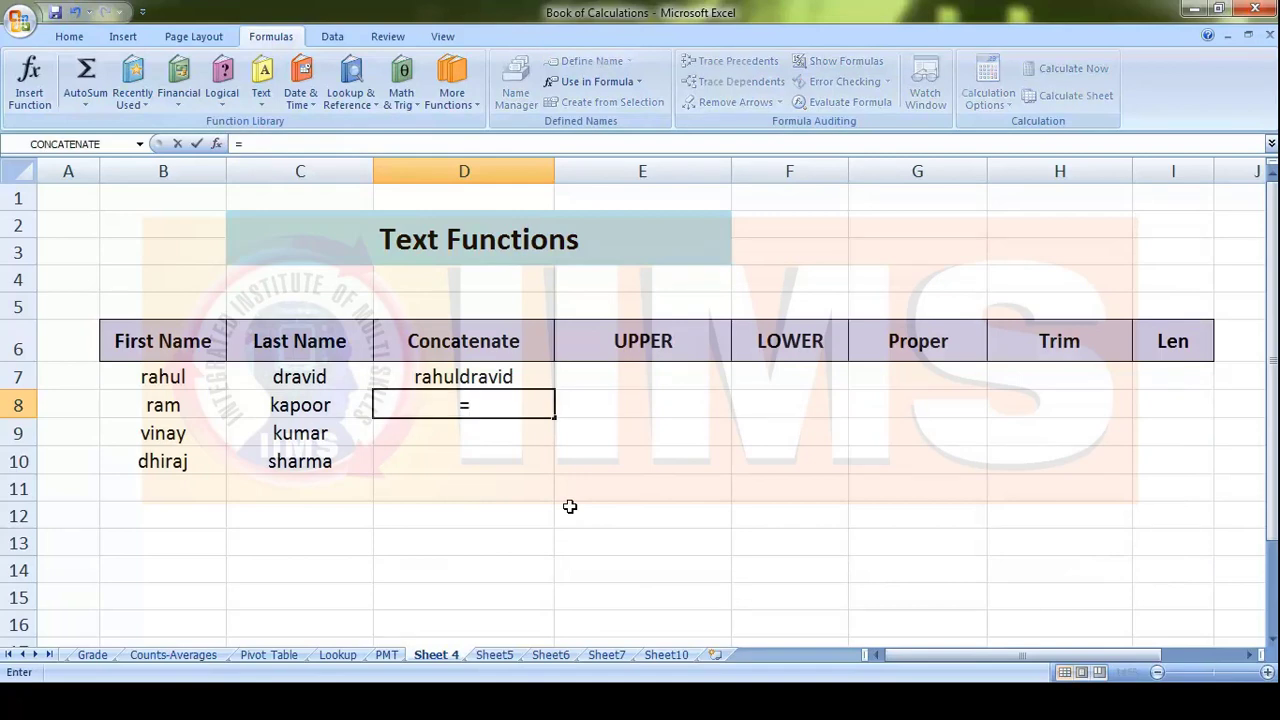
pyautogui.write('conc')
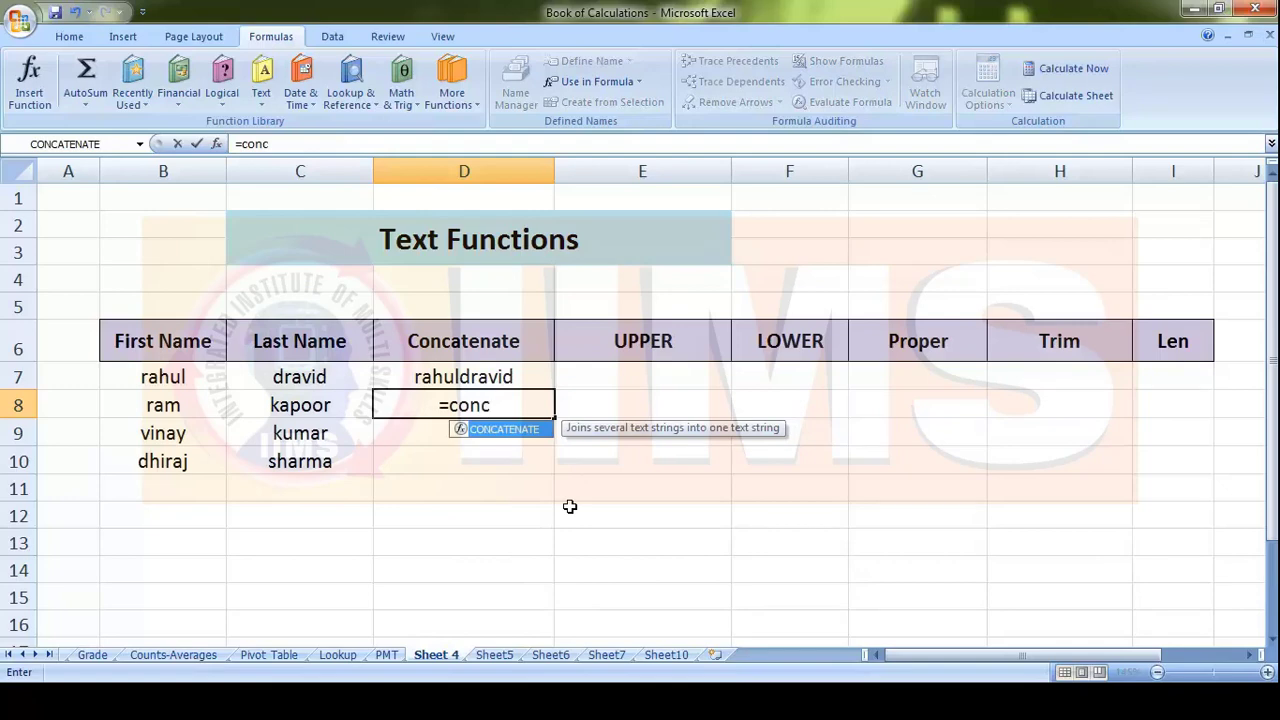
pyautogui.press('Tab')
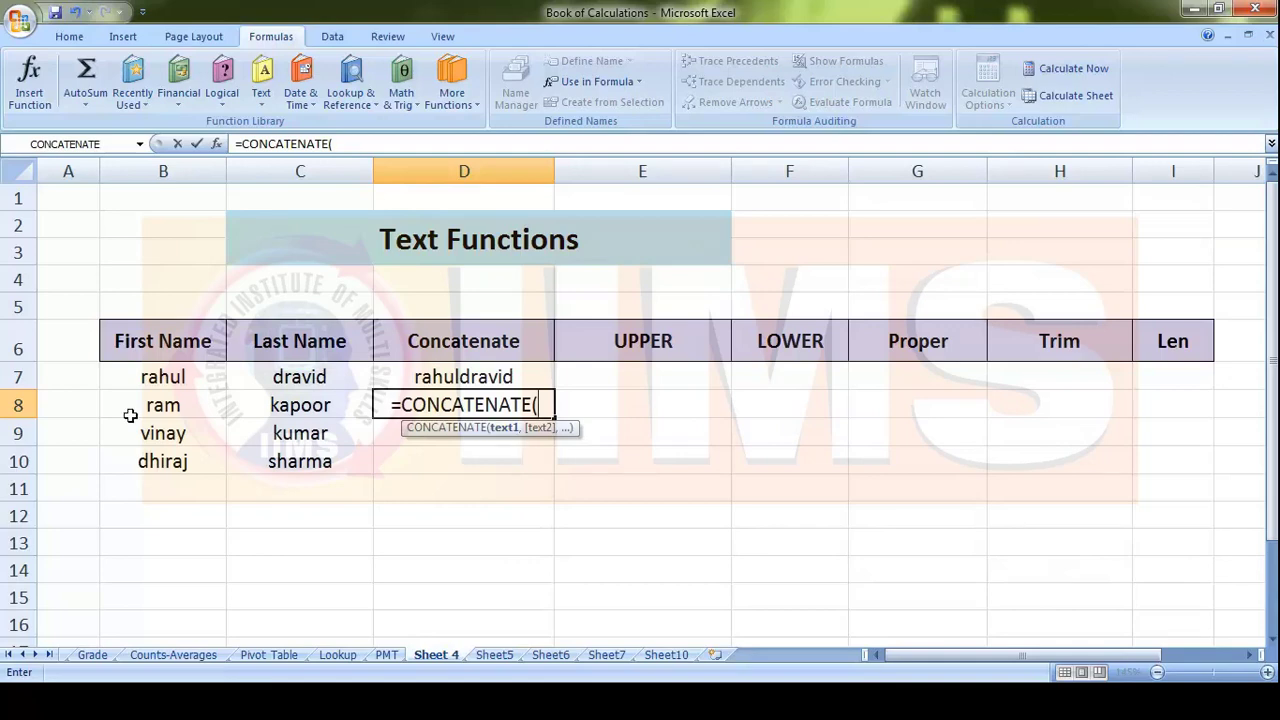
pyautogui.click(163, 405)
pyautogui.write(',')
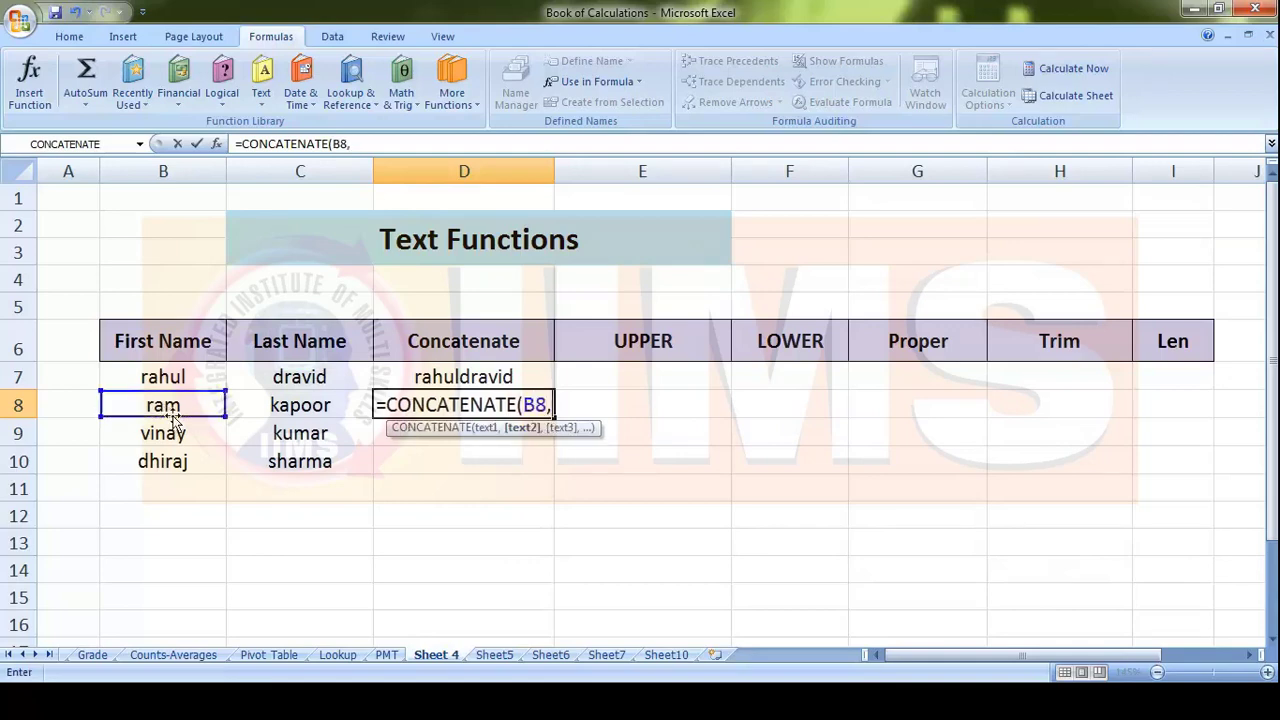
pyautogui.click(297, 408)
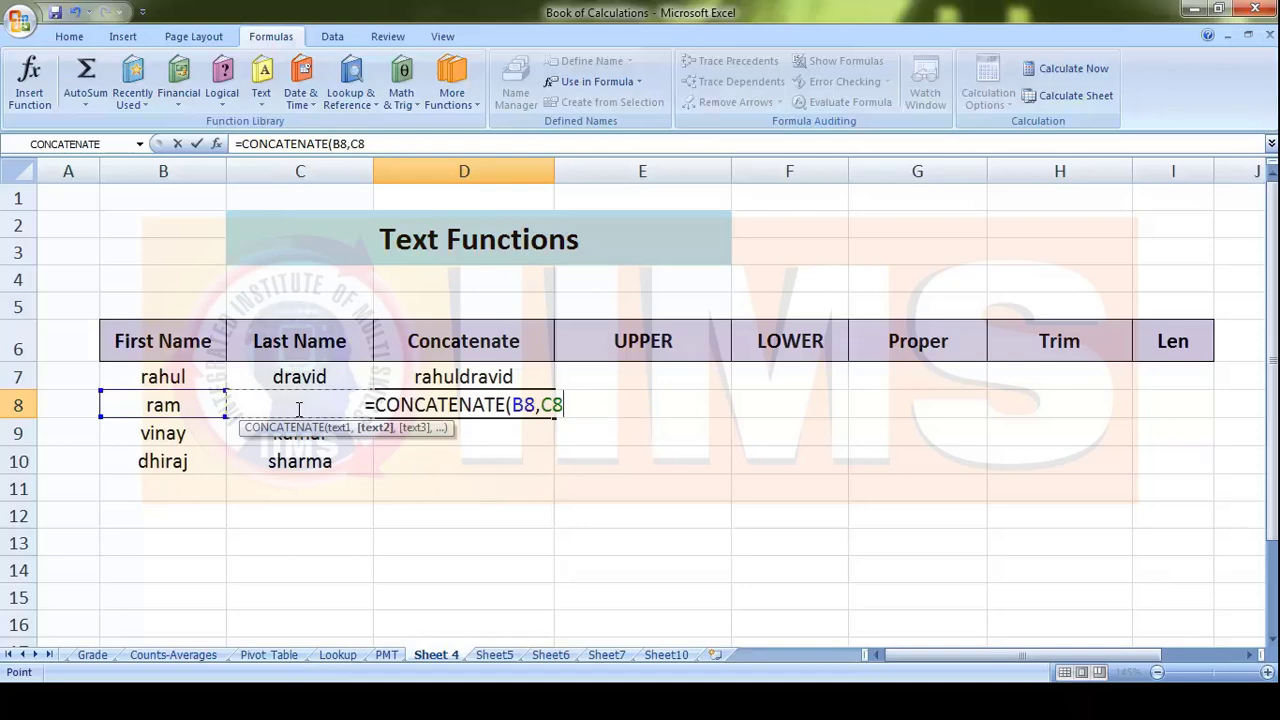
pyautogui.write(')')
pyautogui.press('Return')
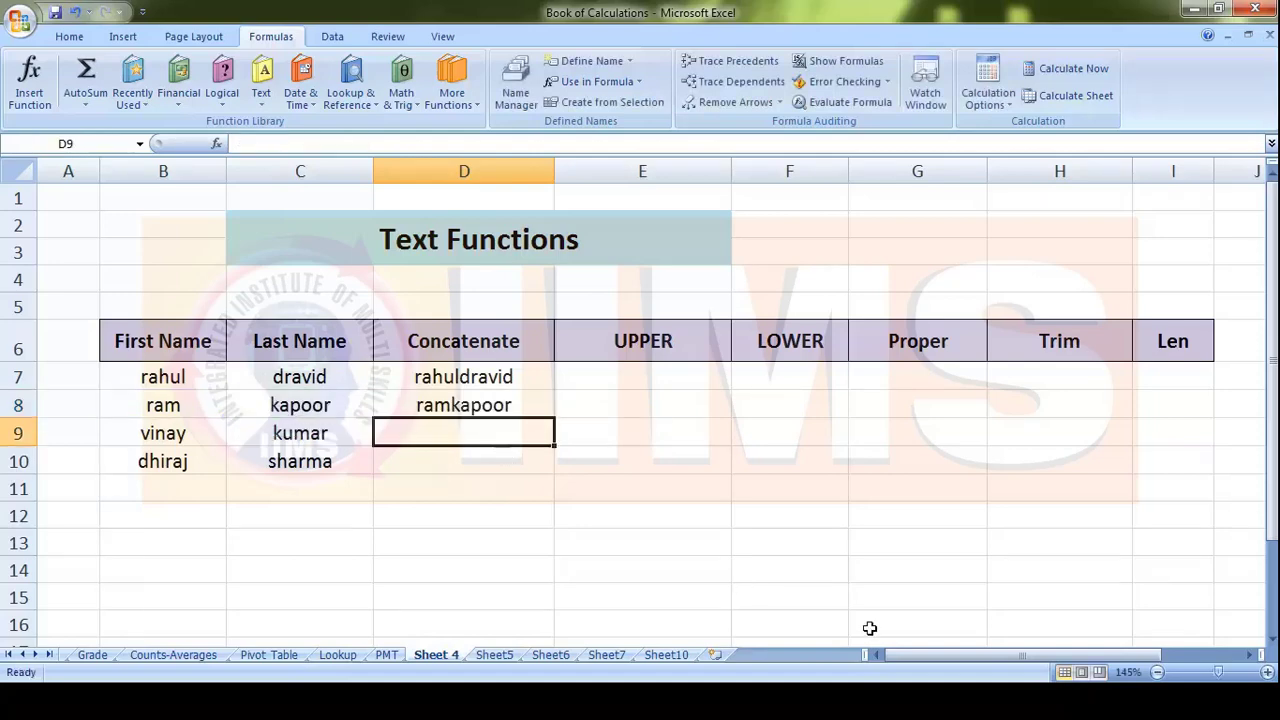
# Step: Review the joined names in the Concatenate column and clear the contents of D7:D10
pyautogui.click(514, 406)
pyautogui.click(520, 373)
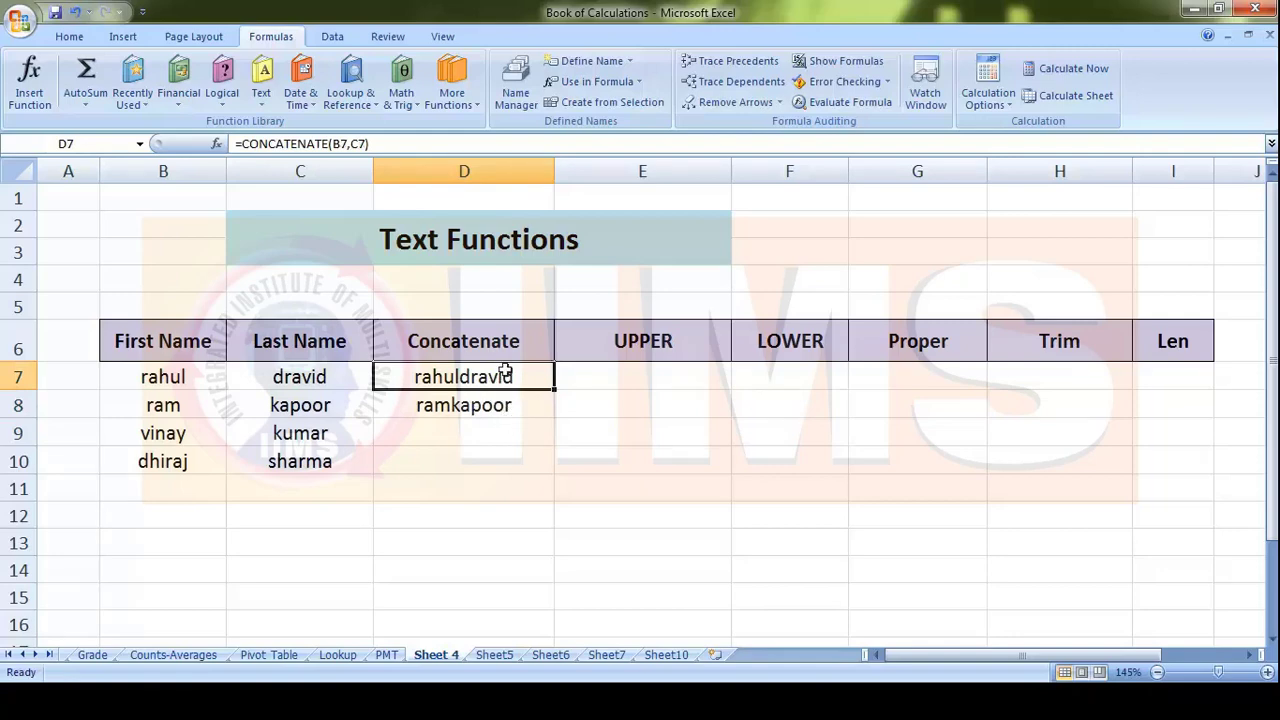
pyautogui.moveTo(514, 376); pyautogui.dragTo(510, 425)
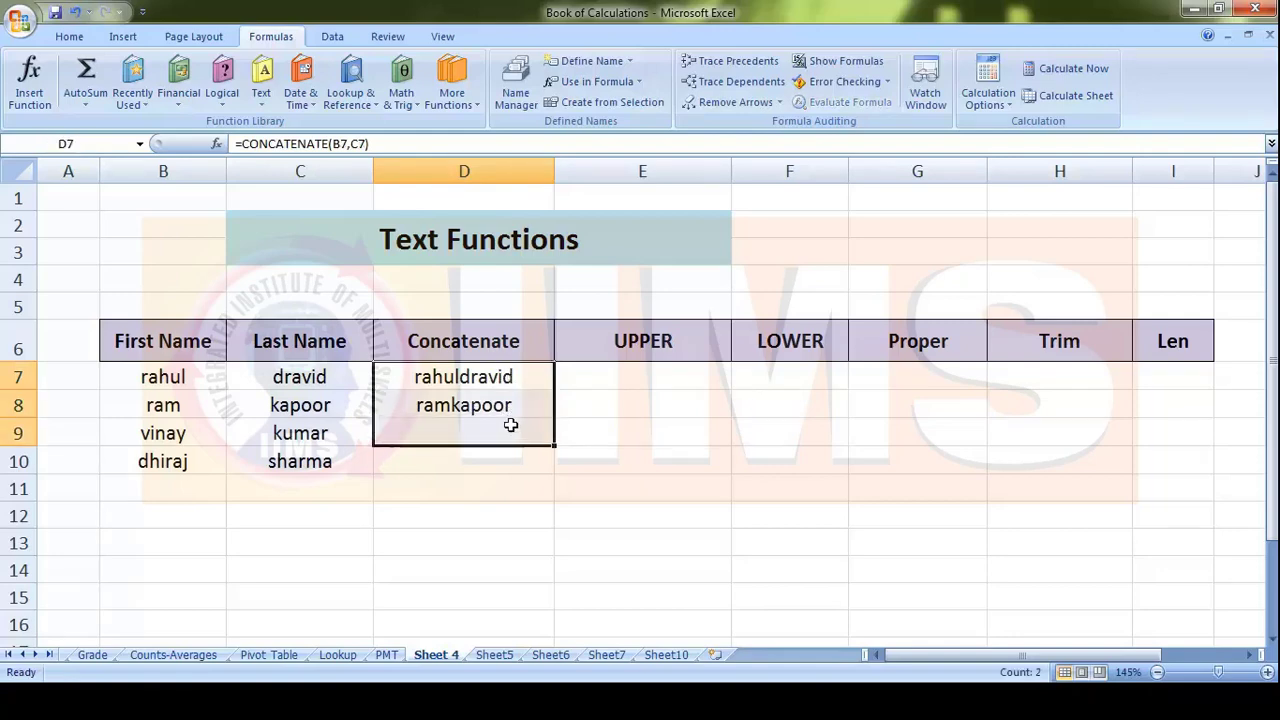
pyautogui.click(491, 482)
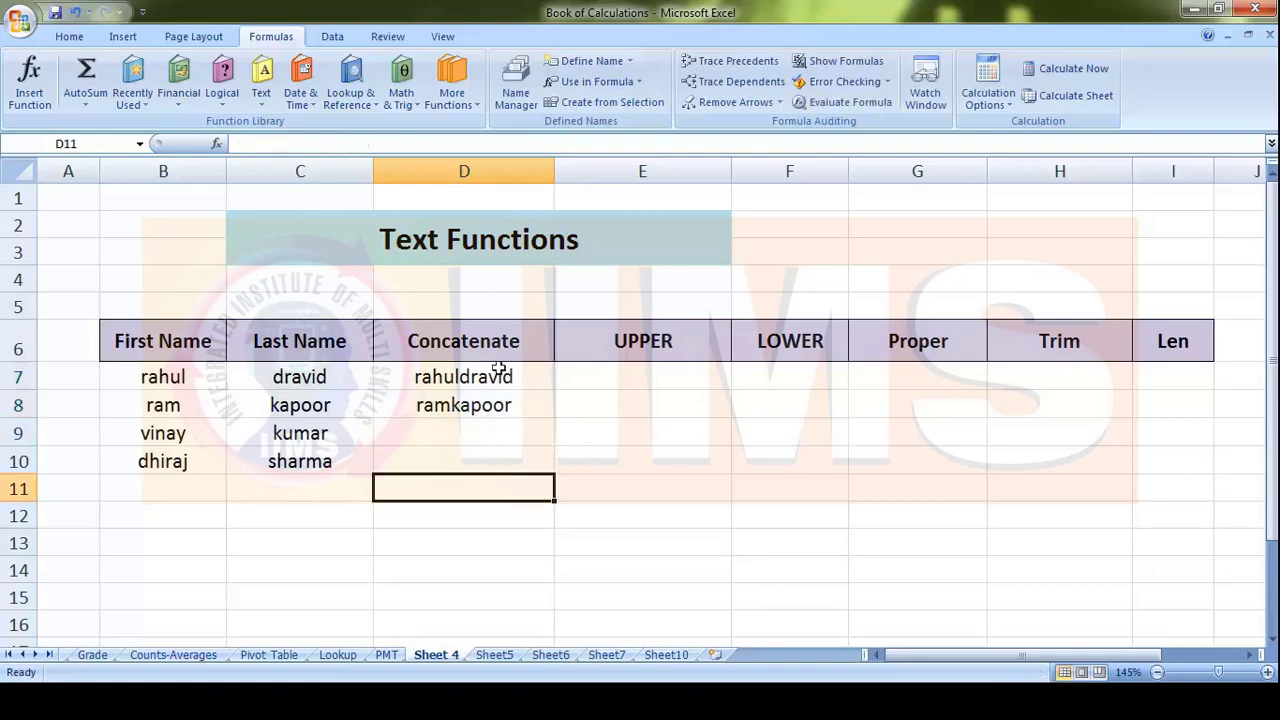
pyautogui.moveTo(500, 366); pyautogui.dragTo(503, 460)
pyautogui.press('Delete')
# Step: Insert a CONCATENATE function in D7 that joins B7, a space " " and C7
pyautogui.click(489, 373)
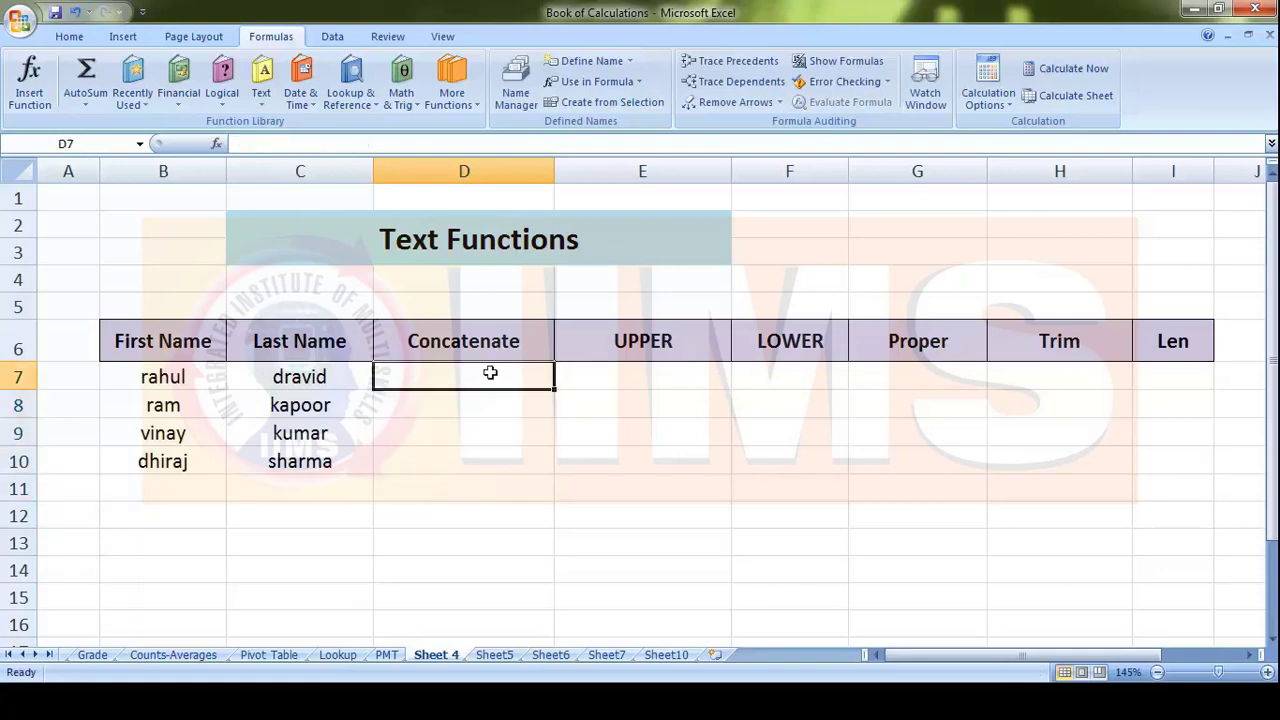
pyautogui.click(260, 100)
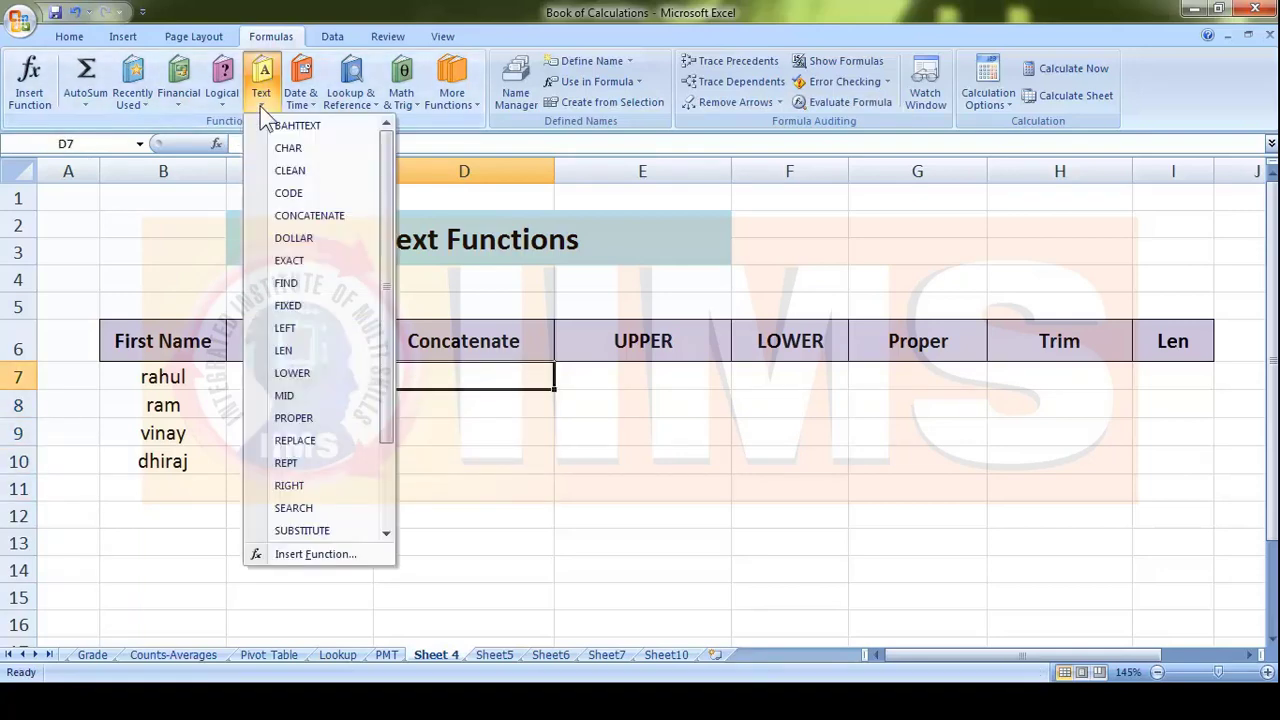
pyautogui.click(310, 215)
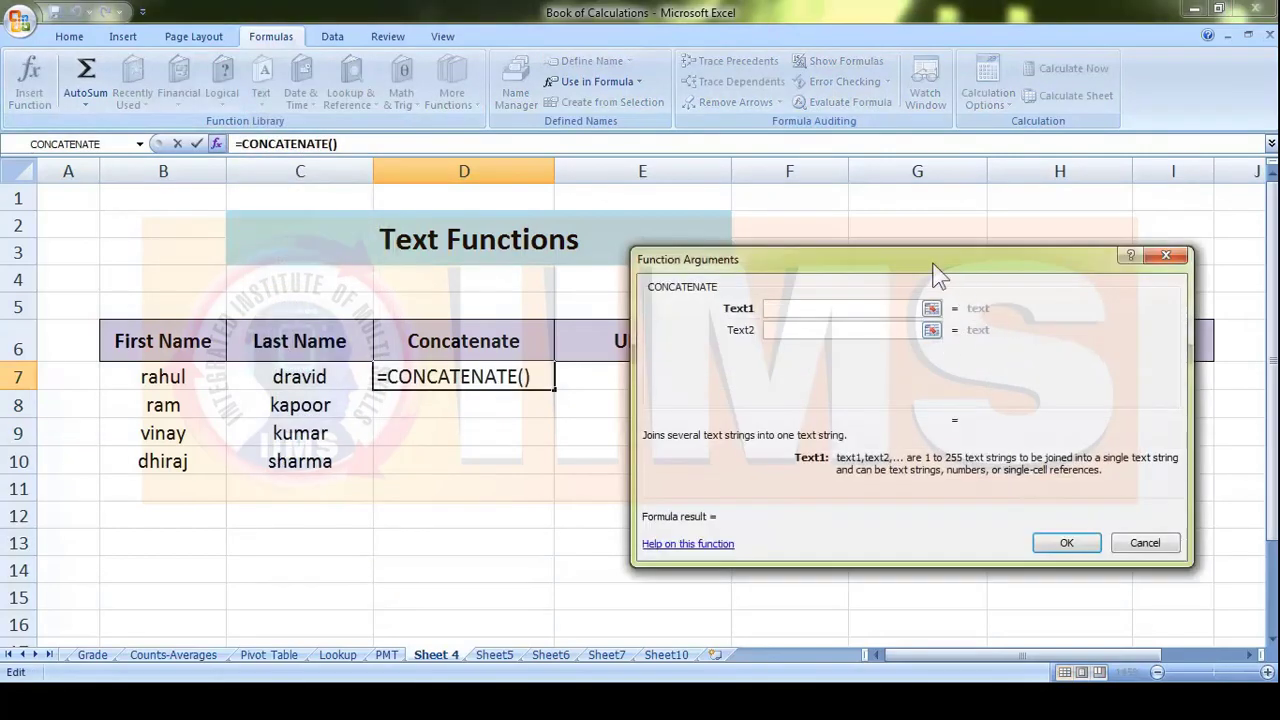
pyautogui.moveTo(931, 268)
pyautogui.mouseDown()
pyautogui.moveTo(966, 278)
pyautogui.moveTo(940, 283)
pyautogui.mouseUp()
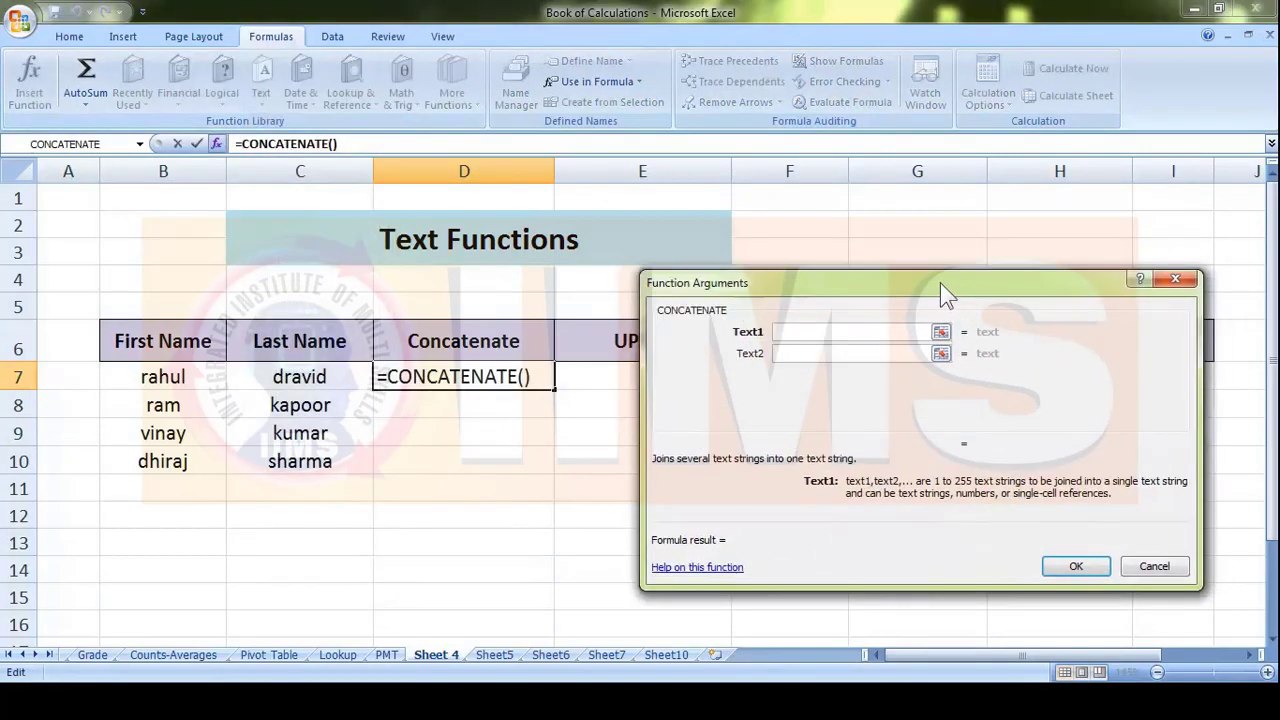
pyautogui.click(183, 376)
pyautogui.click(803, 354)
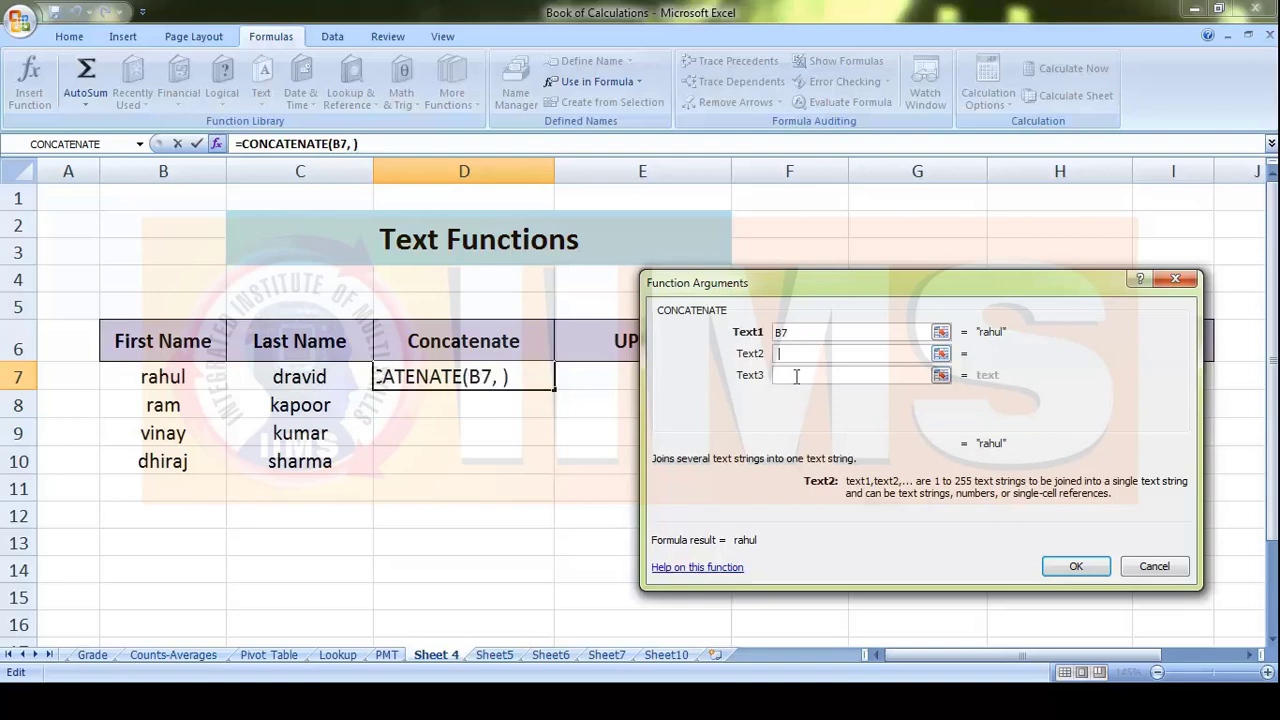
pyautogui.click(796, 376)
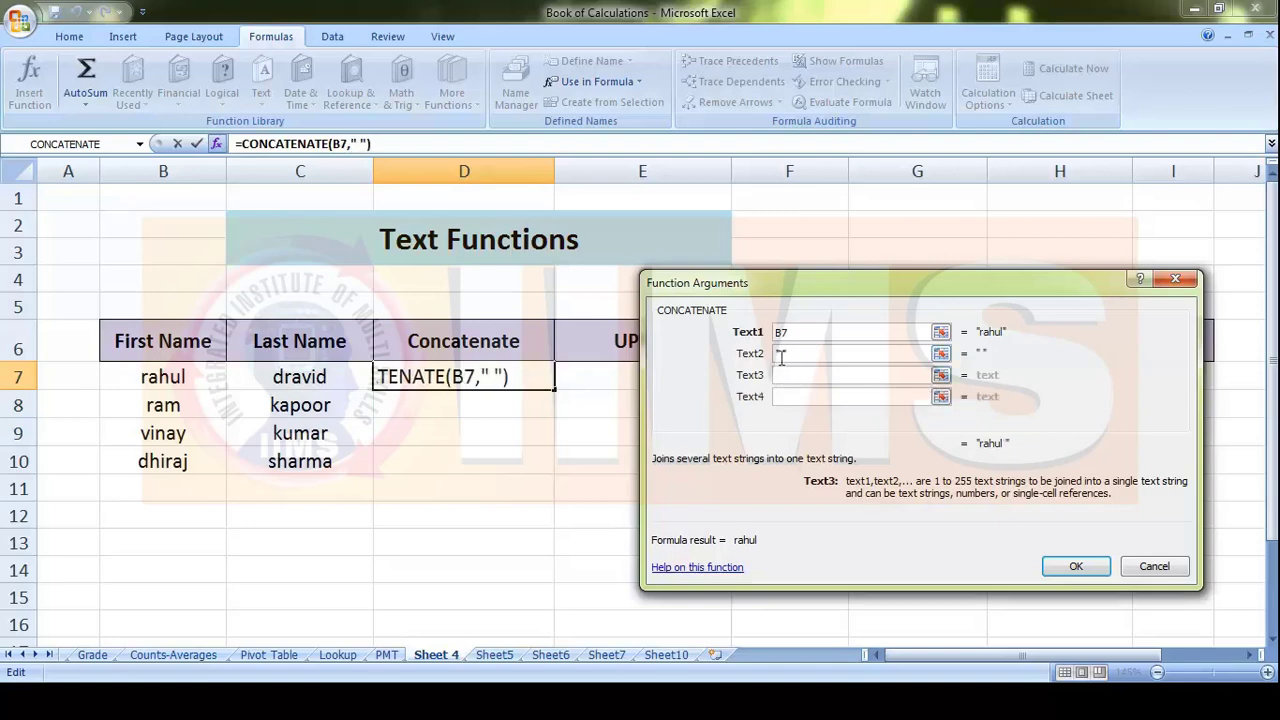
pyautogui.moveTo(805, 288); pyautogui.dragTo(767, 313)
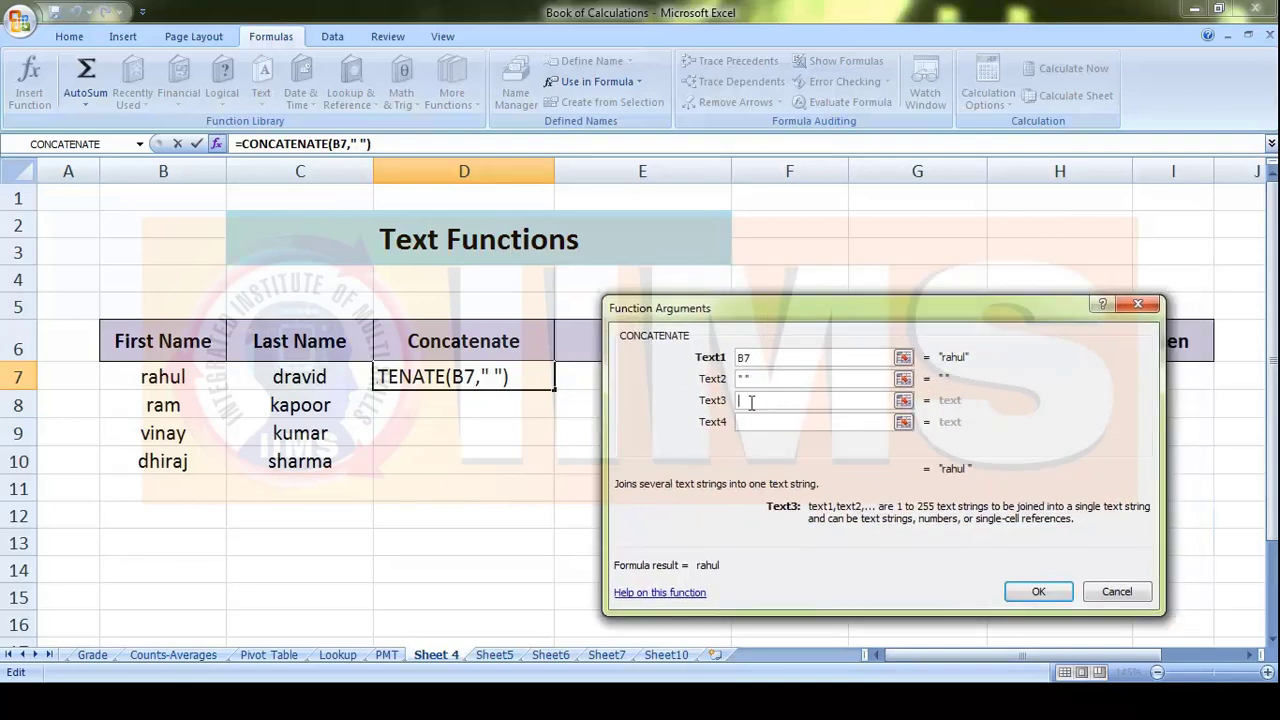
pyautogui.click(318, 380)
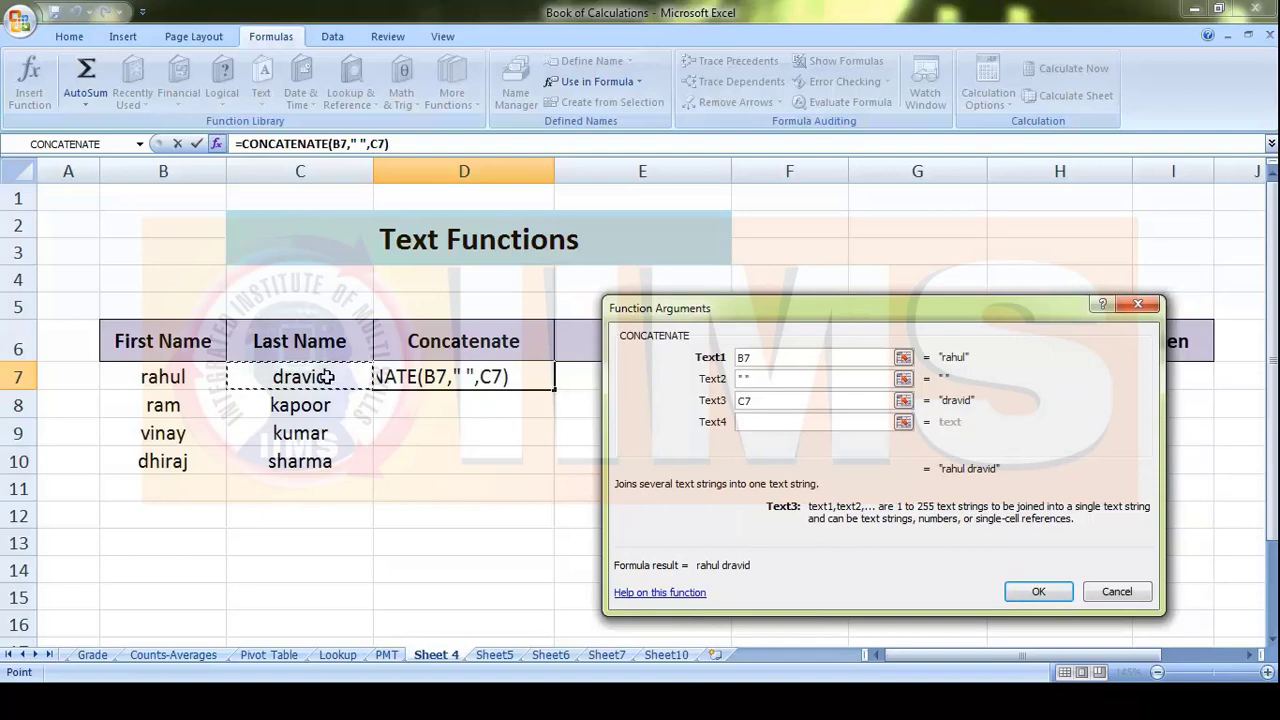
pyautogui.click(1038, 591)
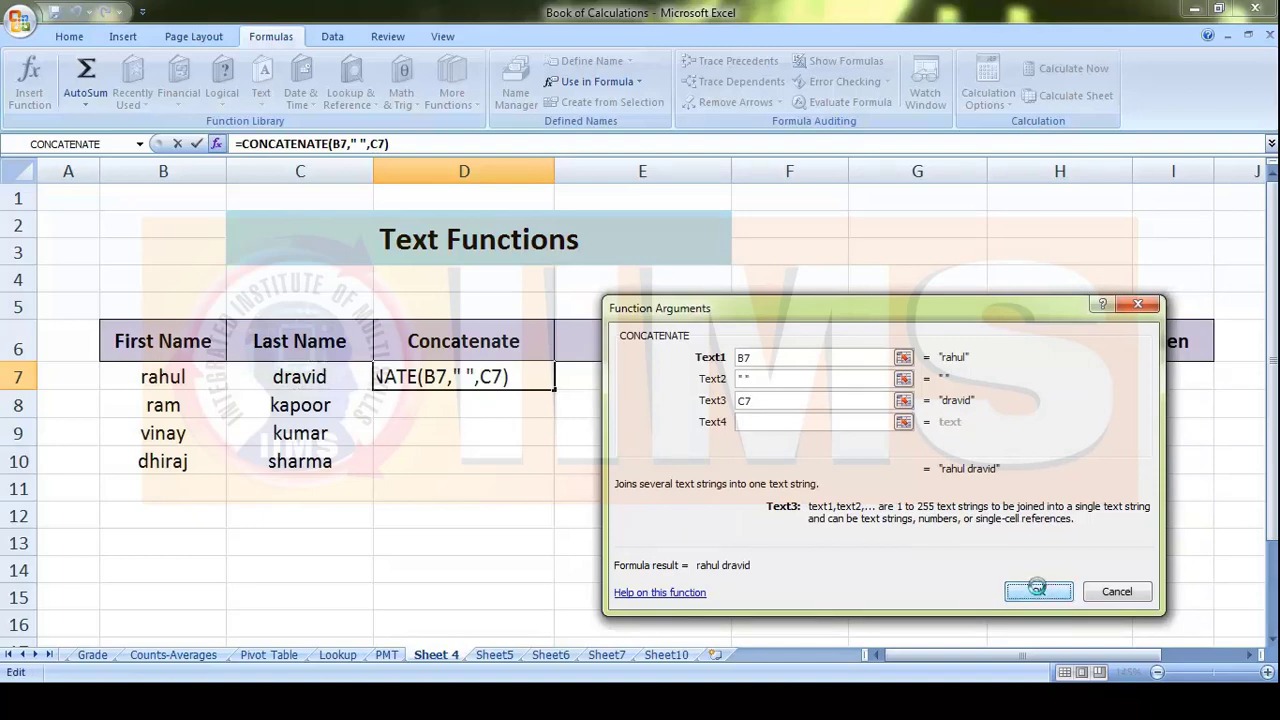
# Step: Fill the CONCATENATE formula from D7 down through D10
pyautogui.click(458, 414)
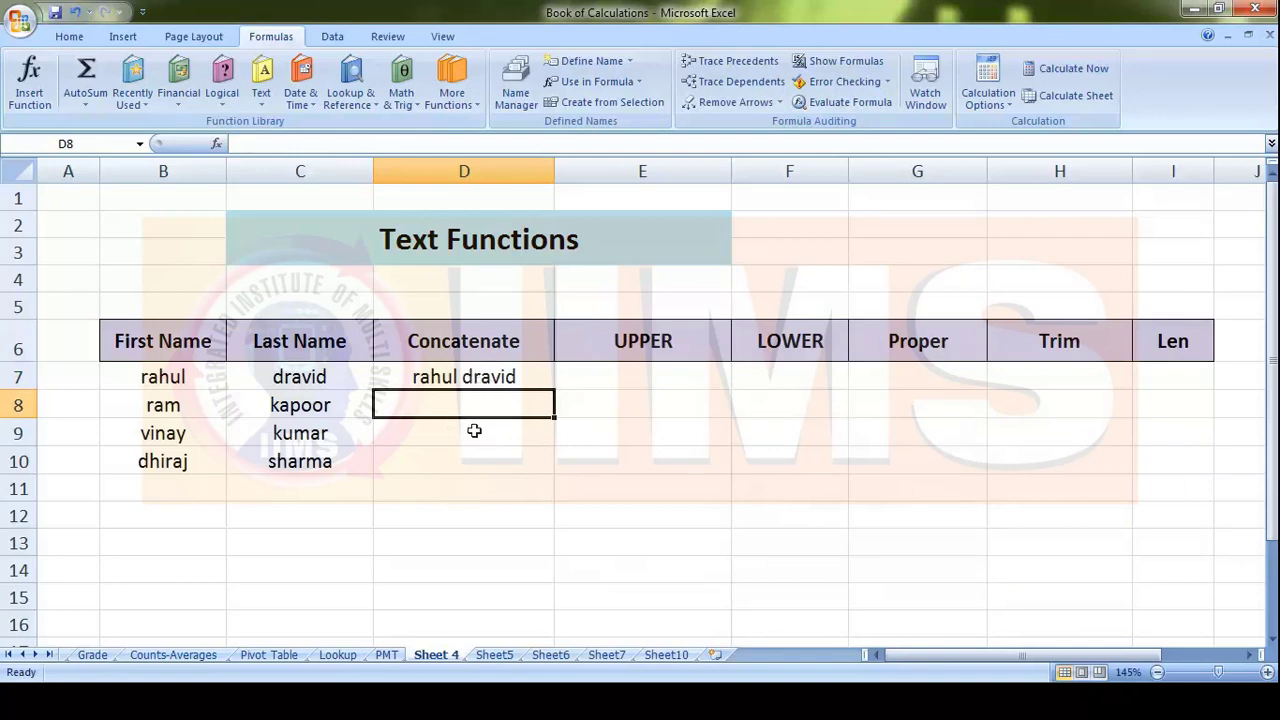
pyautogui.click(516, 381)
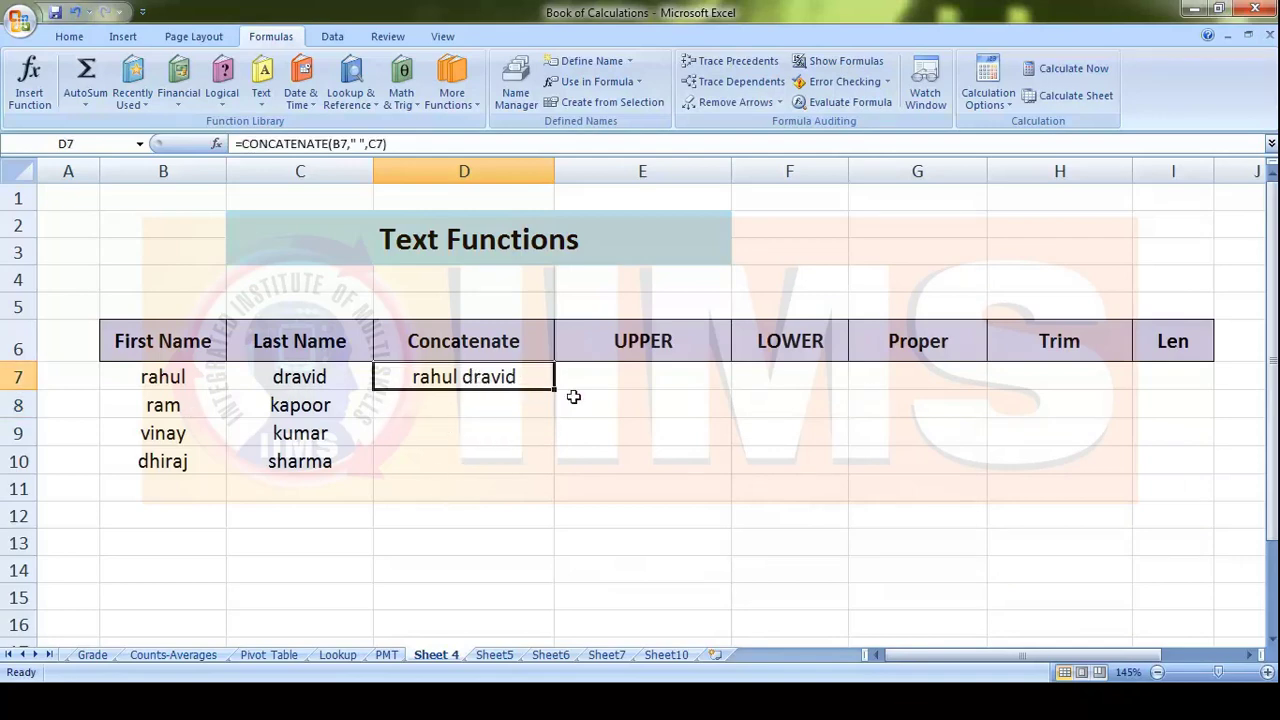
pyautogui.moveTo(553, 389); pyautogui.dragTo(563, 487)
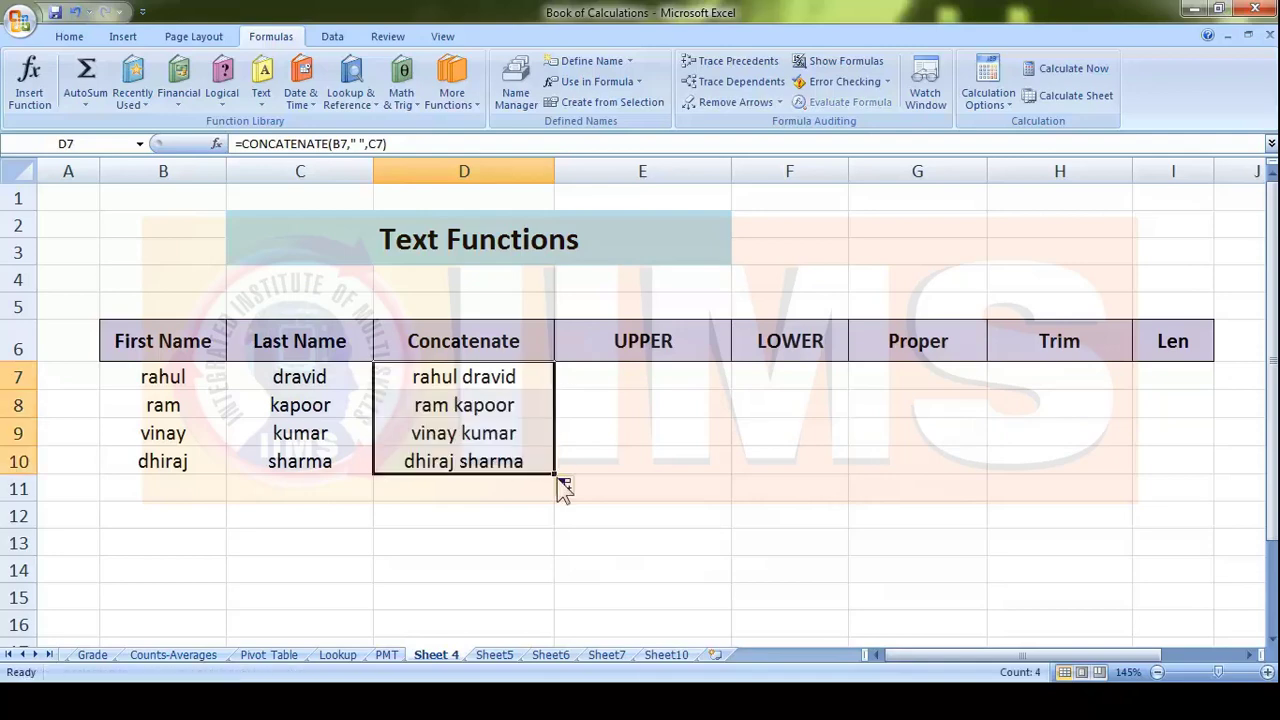
# Step: Examine the copied formulas and joined names in D7:D10 and the empty UPPER column beside them
pyautogui.click(483, 400)
pyautogui.doubleClick(487, 402)
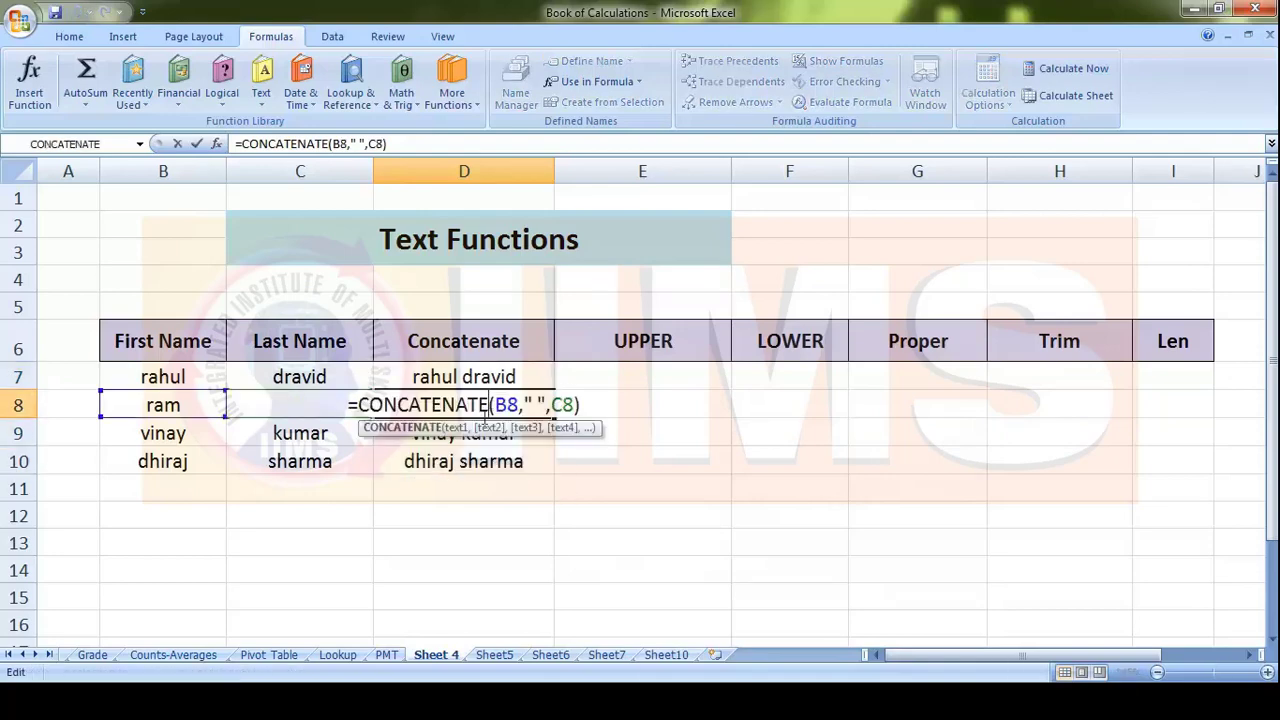
pyautogui.press('Return')
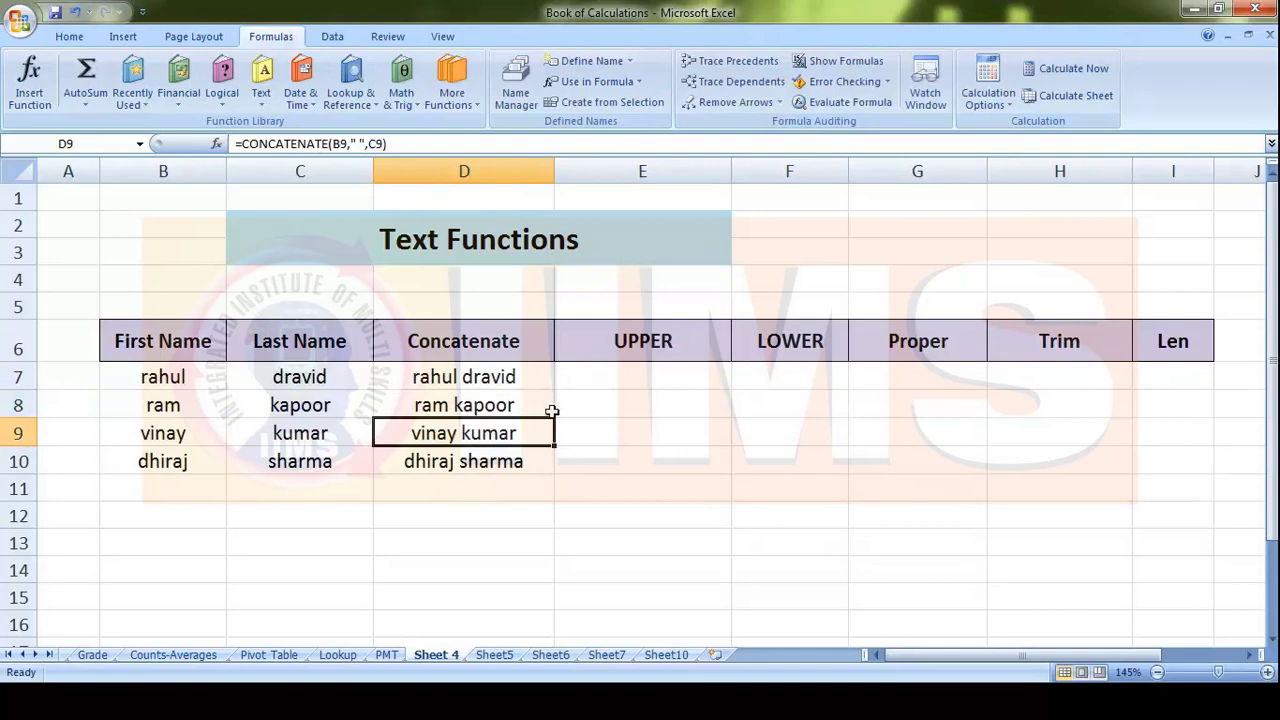
pyautogui.click(522, 463)
pyautogui.click(527, 381)
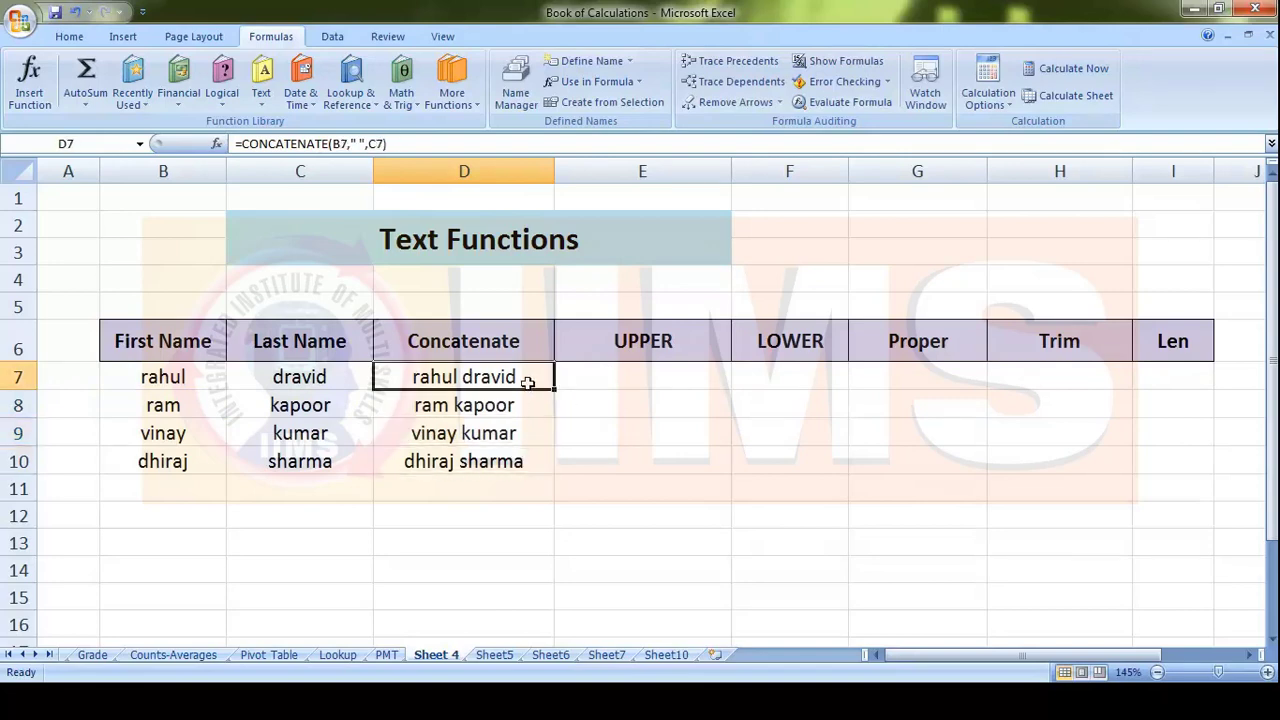
pyautogui.click(640, 378)
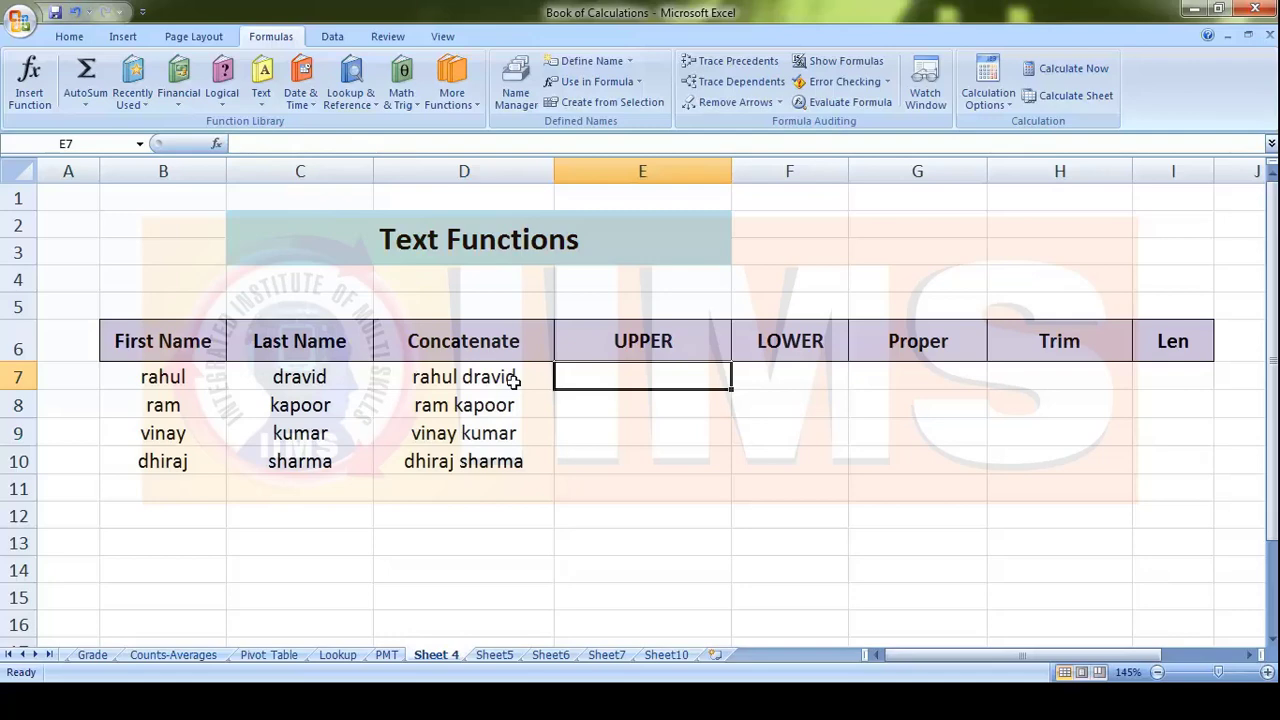
pyautogui.click(622, 341)
pyautogui.click(634, 372)
pyautogui.click(466, 382)
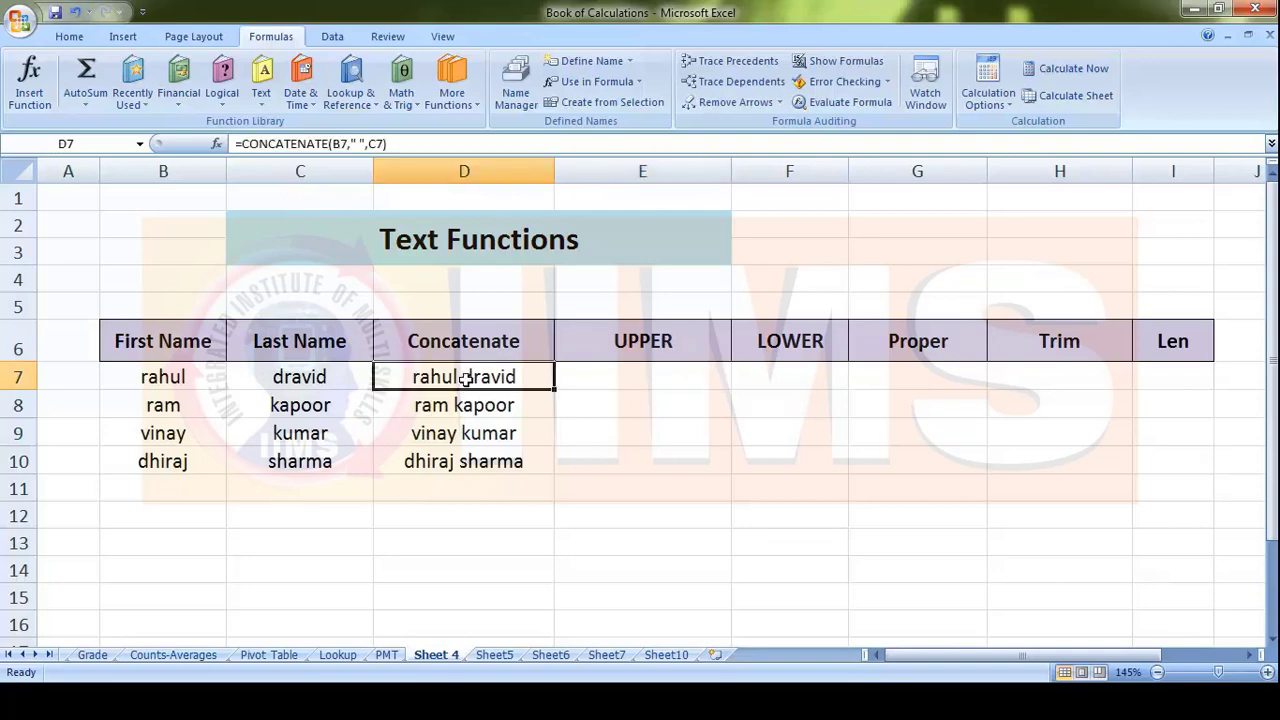
pyautogui.click(518, 404)
pyautogui.click(527, 433)
pyautogui.click(527, 461)
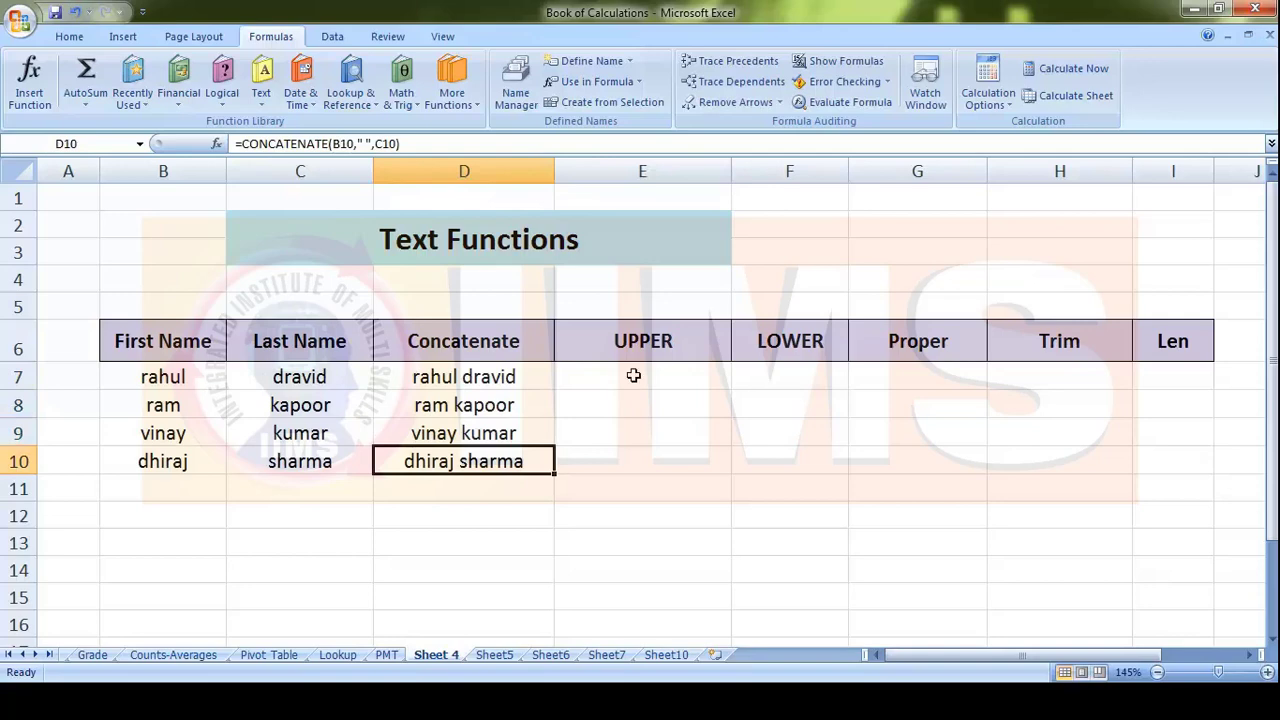
# Step: Insert an UPPER function in E7 that converts the joined name in D7 to capitals
pyautogui.click(634, 375)
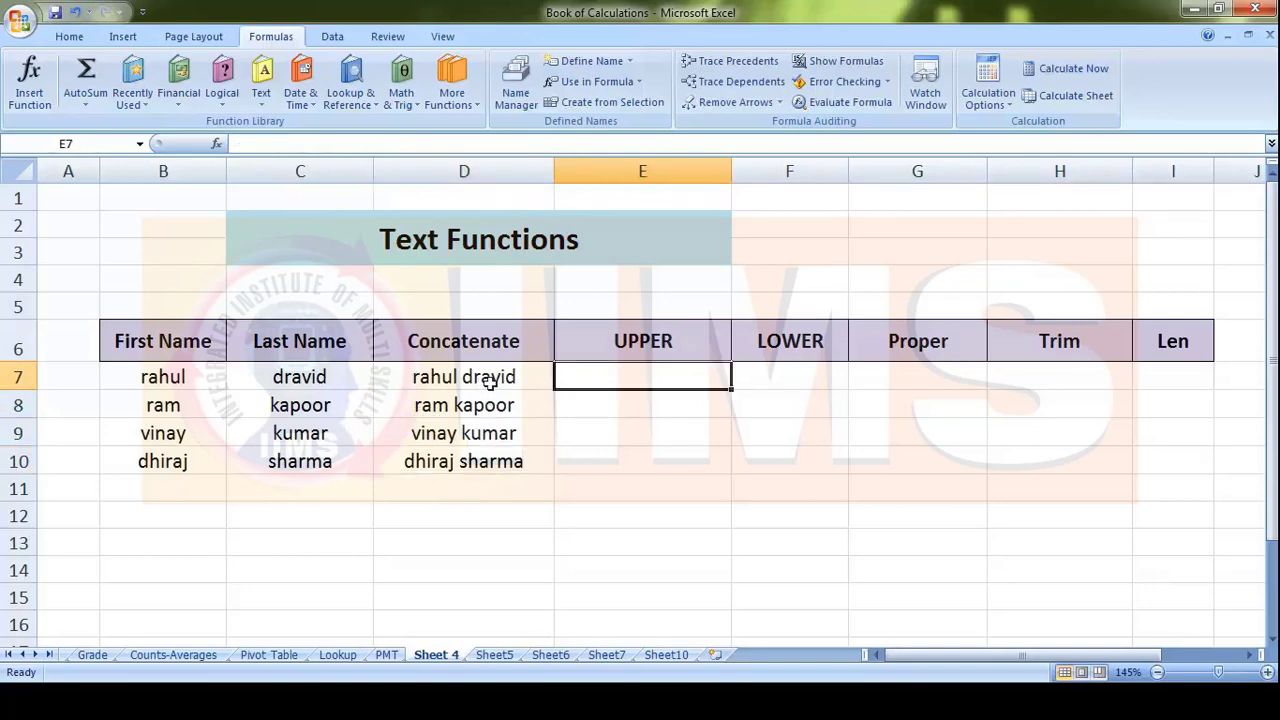
pyautogui.click(658, 352)
pyautogui.click(668, 382)
pyautogui.click(265, 102)
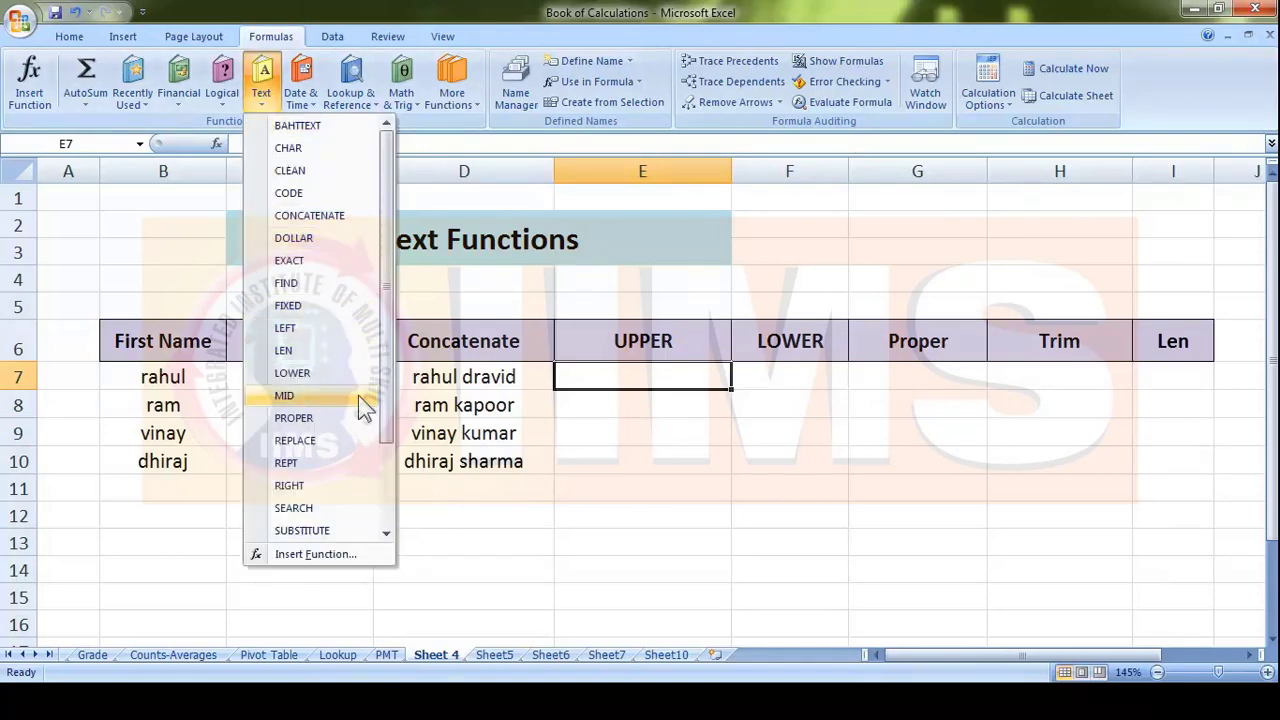
pyautogui.moveTo(384, 385); pyautogui.dragTo(391, 483)
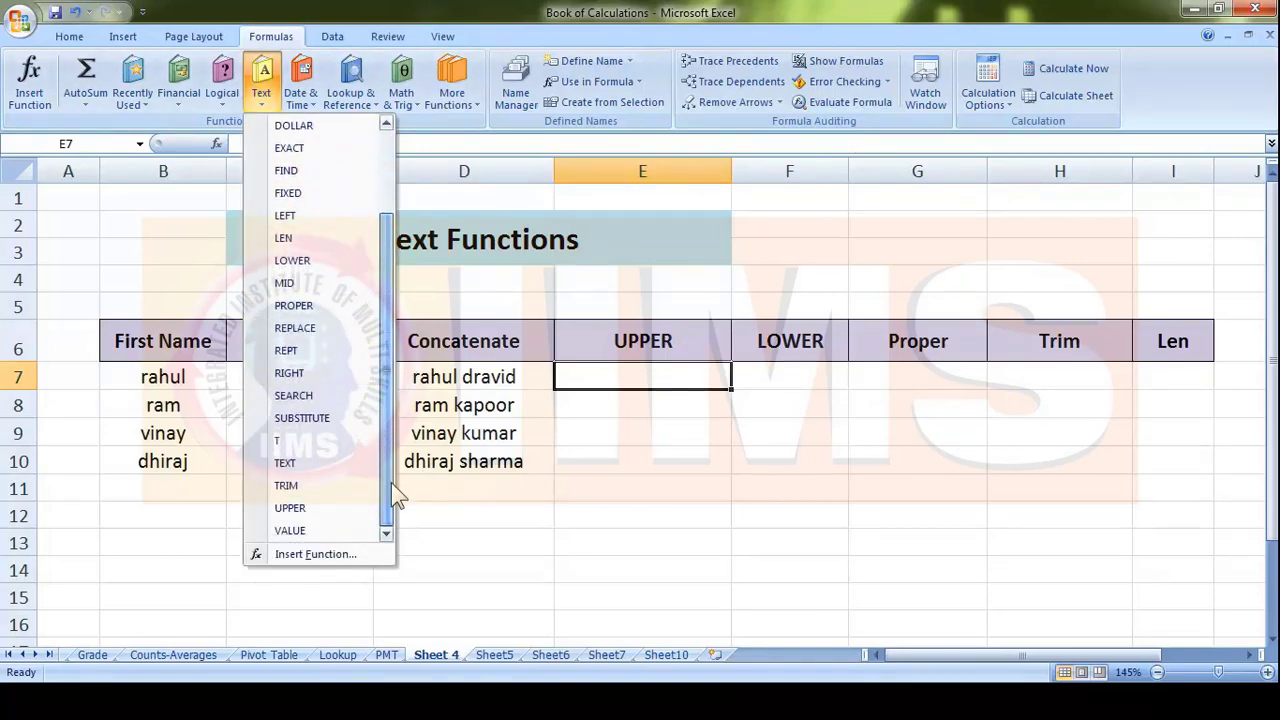
pyautogui.click(321, 509)
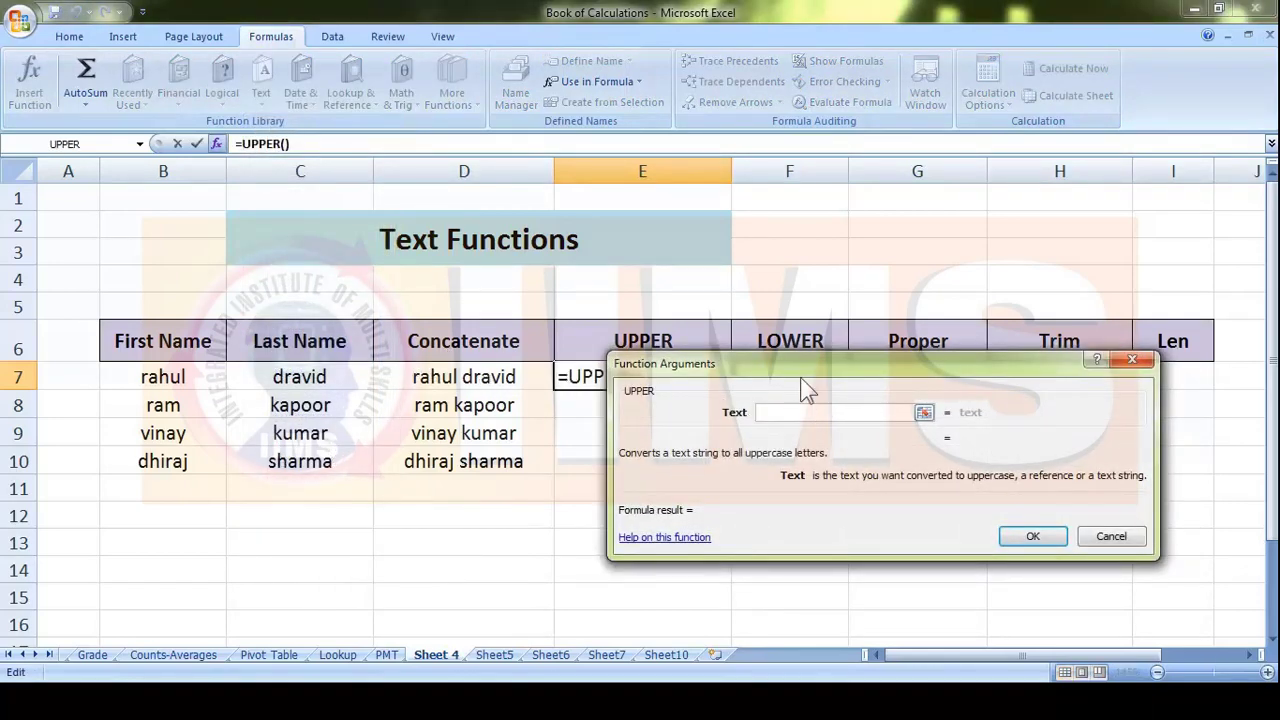
pyautogui.moveTo(801, 379); pyautogui.dragTo(835, 417)
pyautogui.click(498, 376)
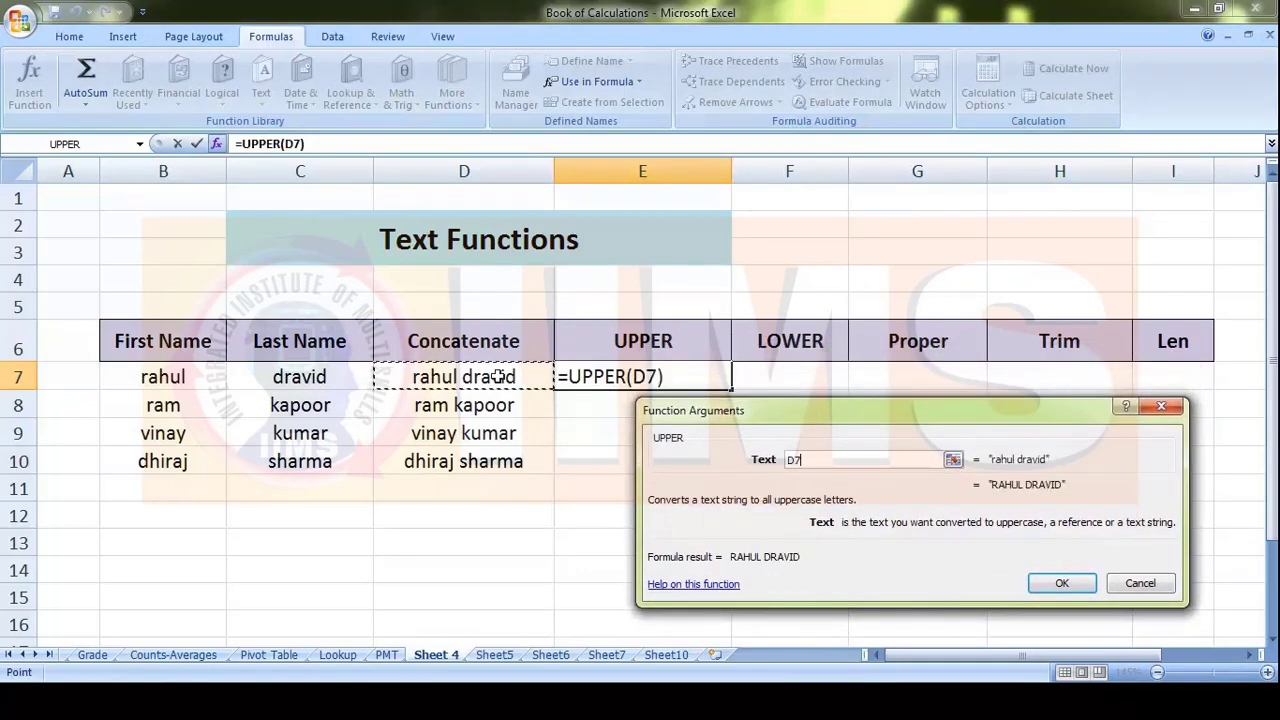
pyautogui.click(1060, 583)
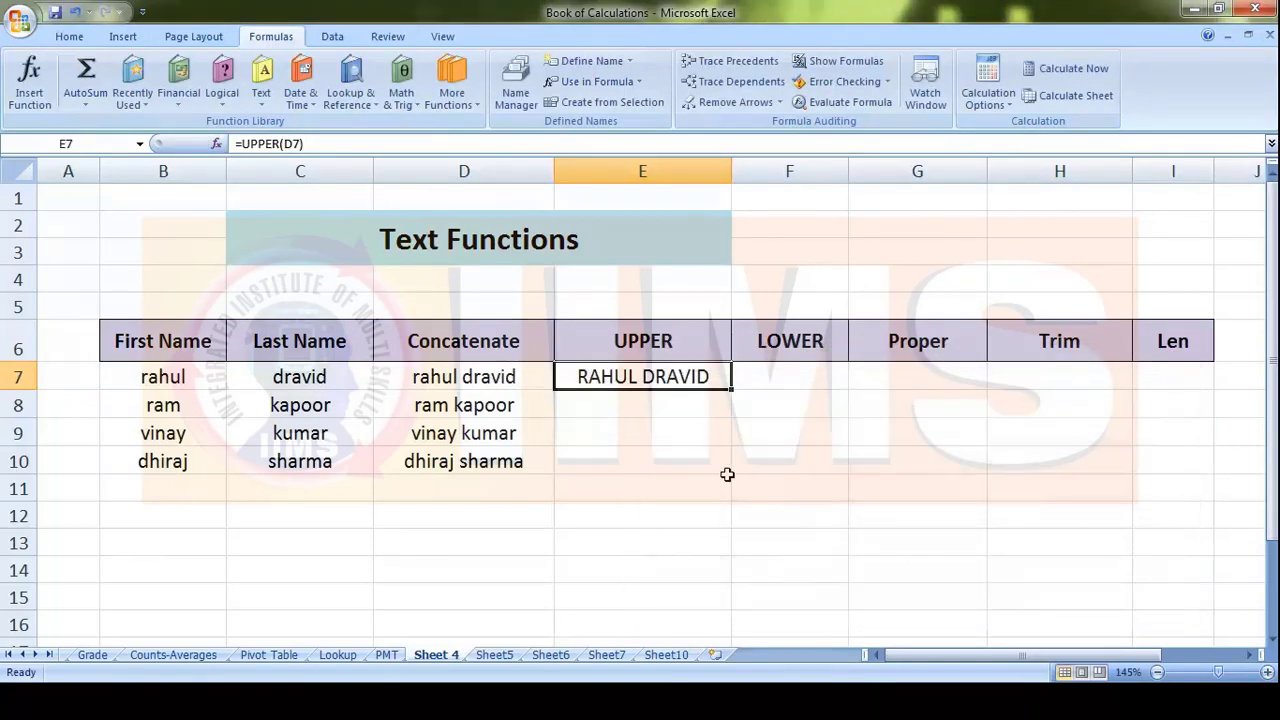
# Step: Enter the formula =upper(D8) directly in cell E8
pyautogui.click(674, 406)
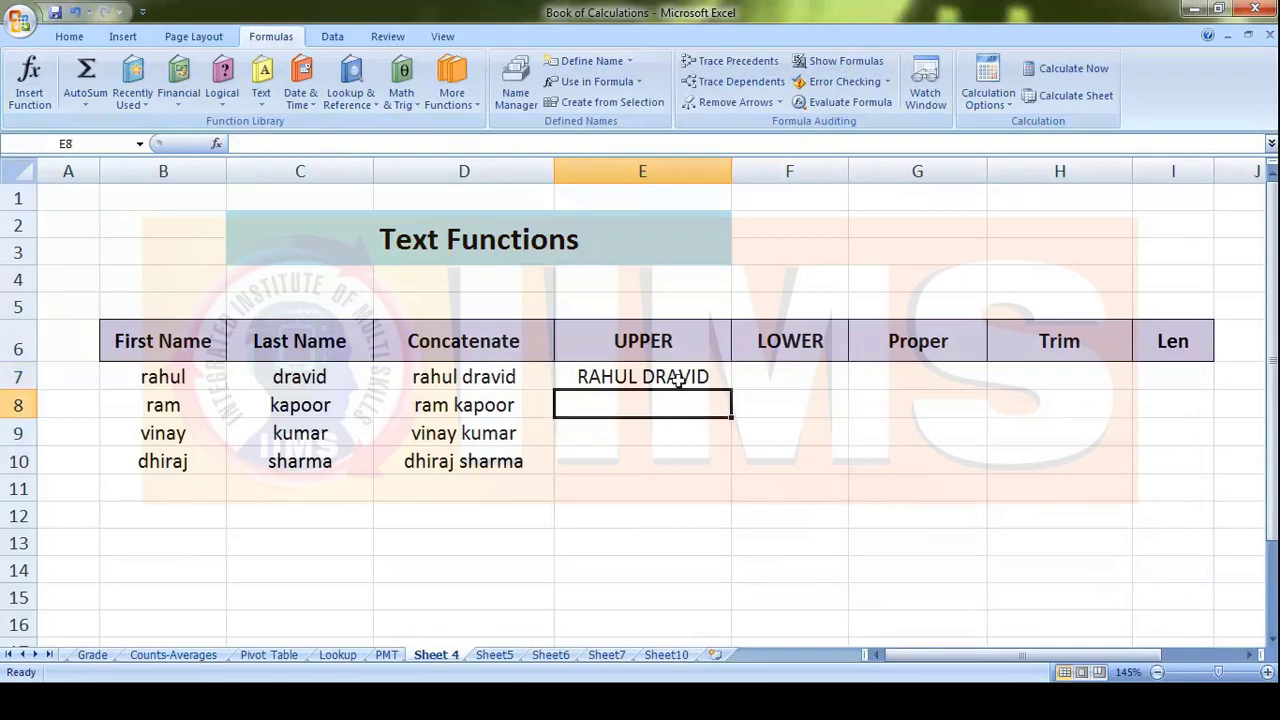
pyautogui.write('=')
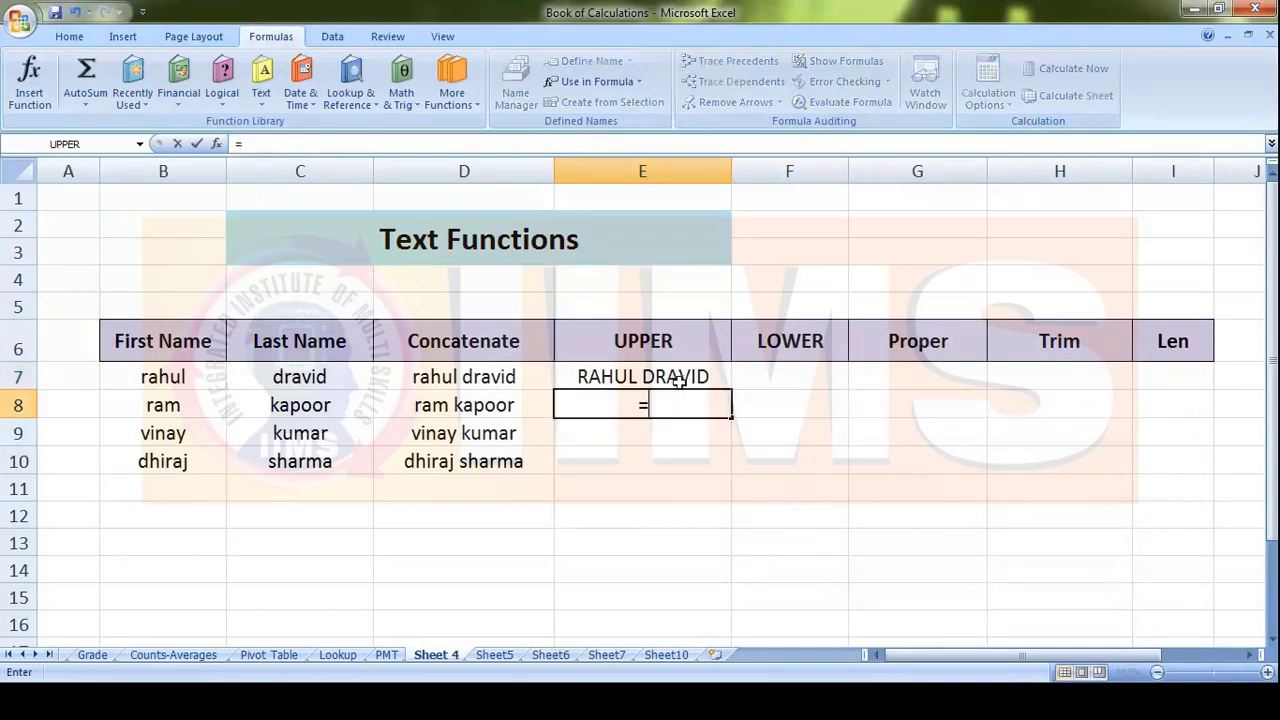
pyautogui.write('upp')
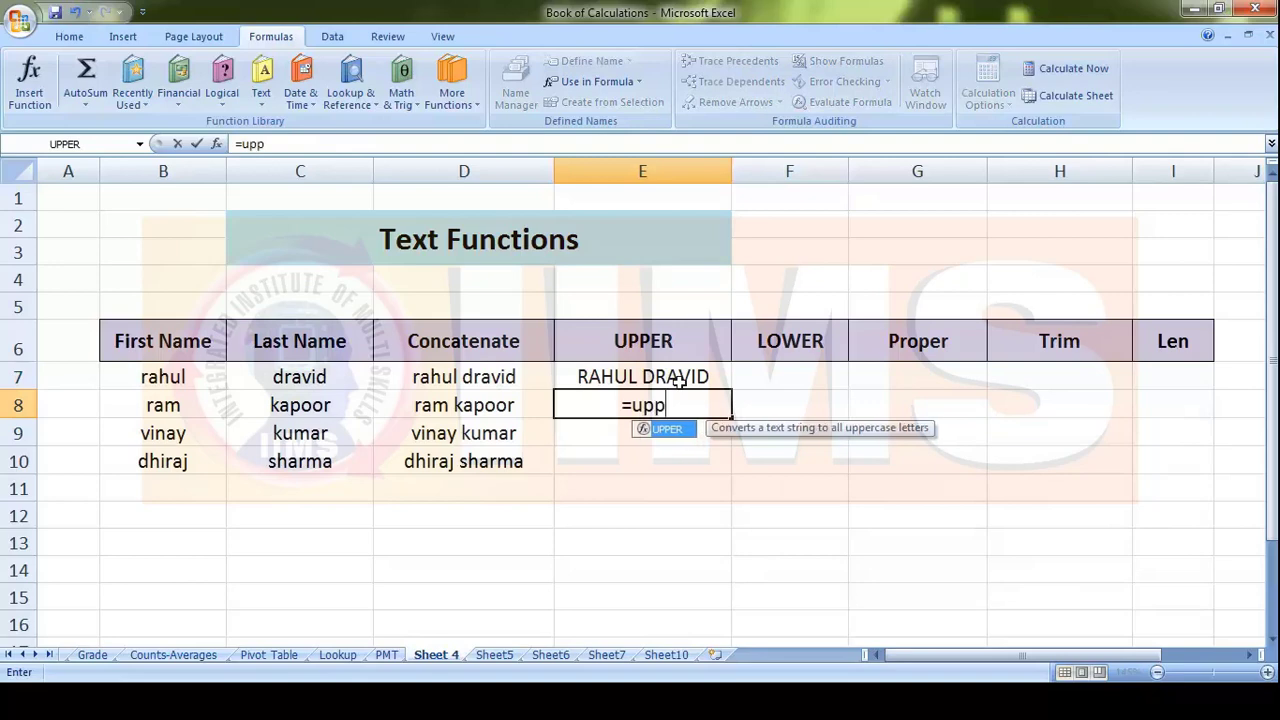
pyautogui.write('er(')
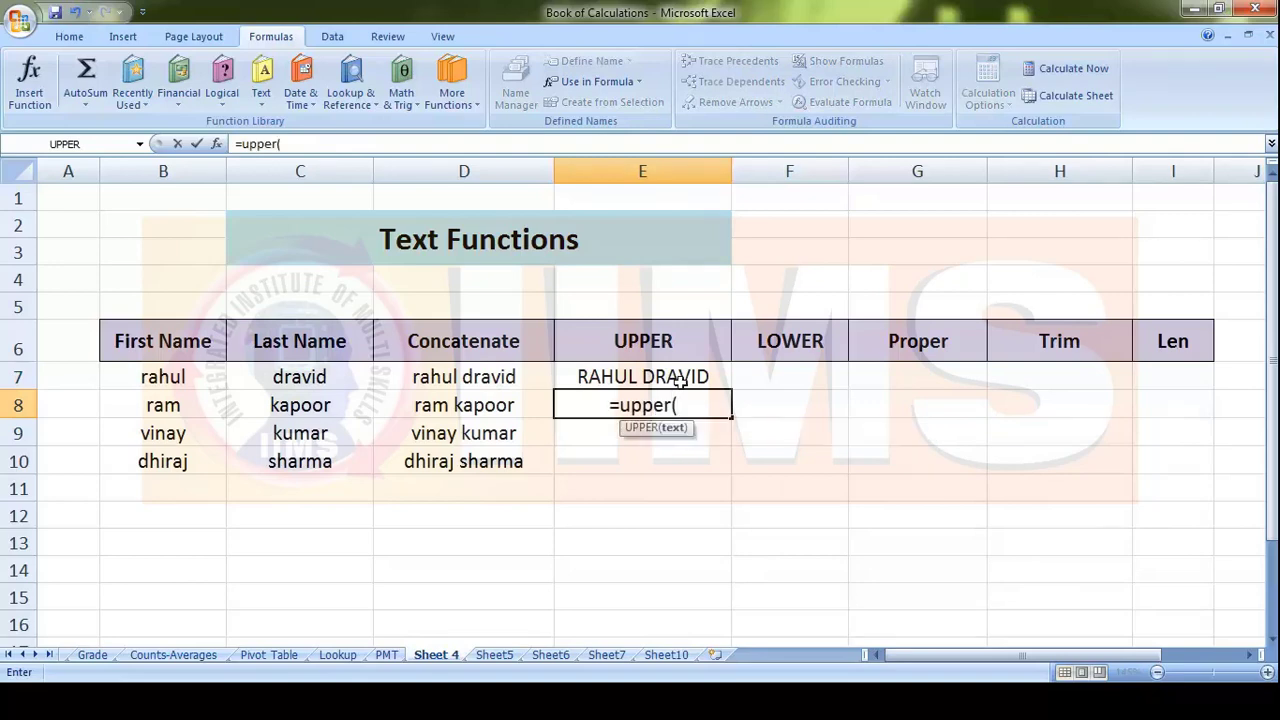
pyautogui.click(503, 405)
pyautogui.write(')')
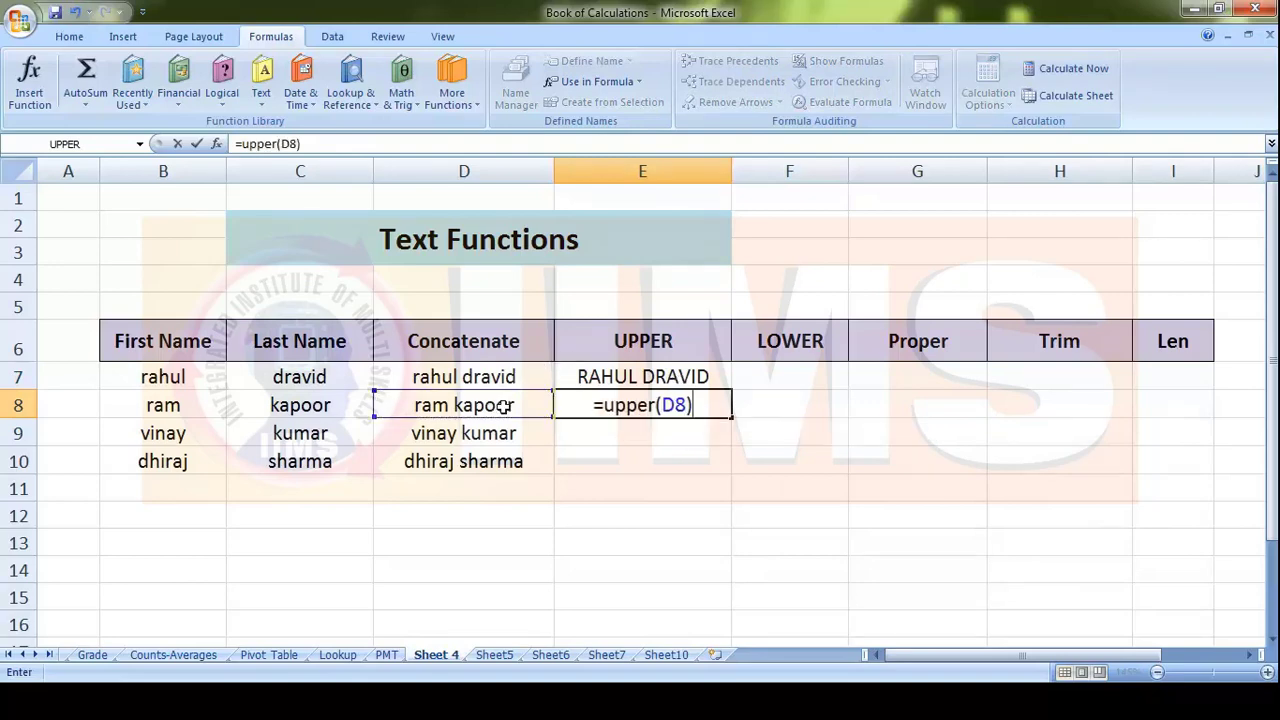
pyautogui.press('Return')
# Step: Fill the UPPER formula from E8 down through E10
pyautogui.click(658, 405)
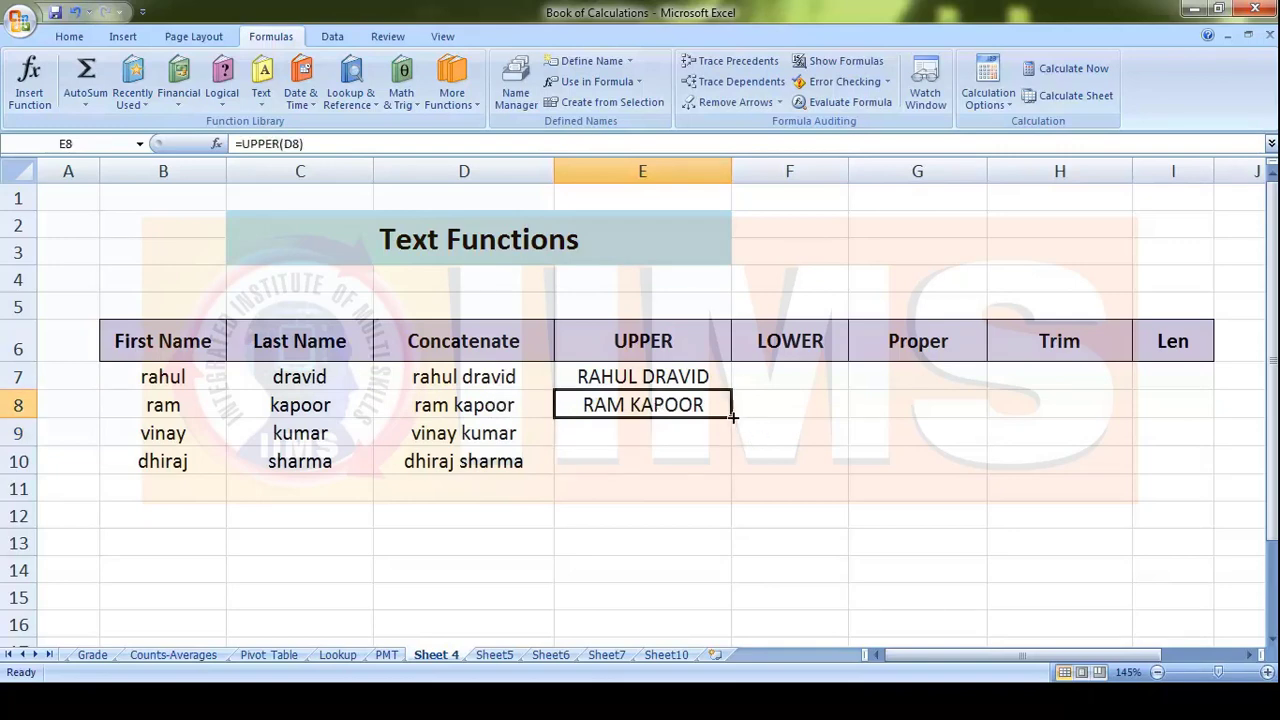
pyautogui.moveTo(733, 418); pyautogui.dragTo(734, 470)
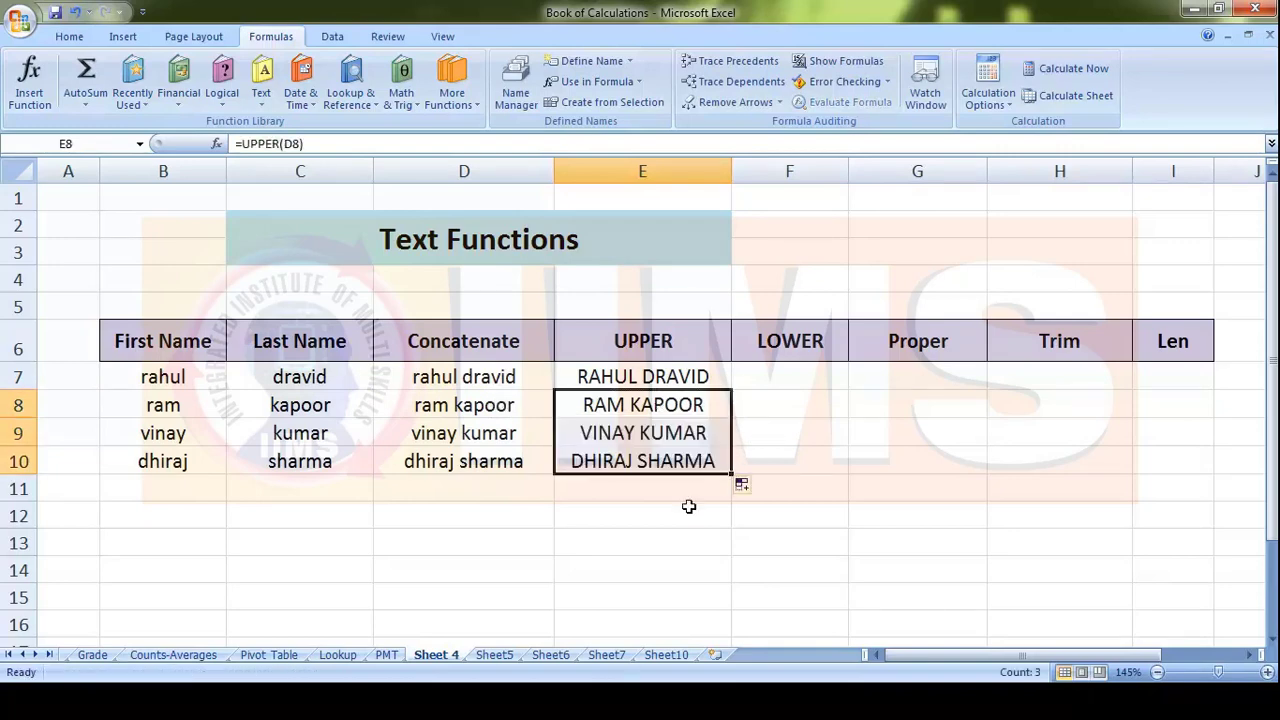
pyautogui.click(611, 447)
# Step: Enter the formula =lower(E7) in cell F7 to convert the uppercase name to small letters
pyautogui.click(765, 377)
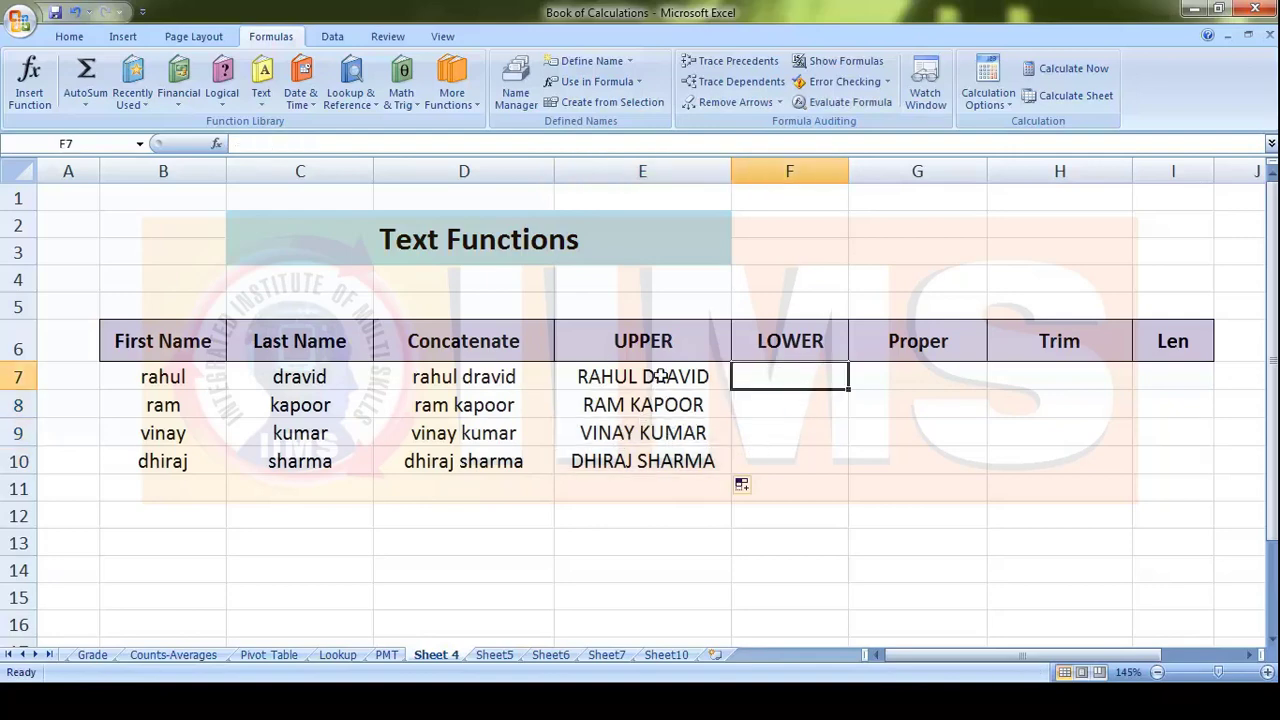
pyautogui.moveTo(660, 376); pyautogui.dragTo(680, 457)
pyautogui.click(829, 374)
pyautogui.write('=low')
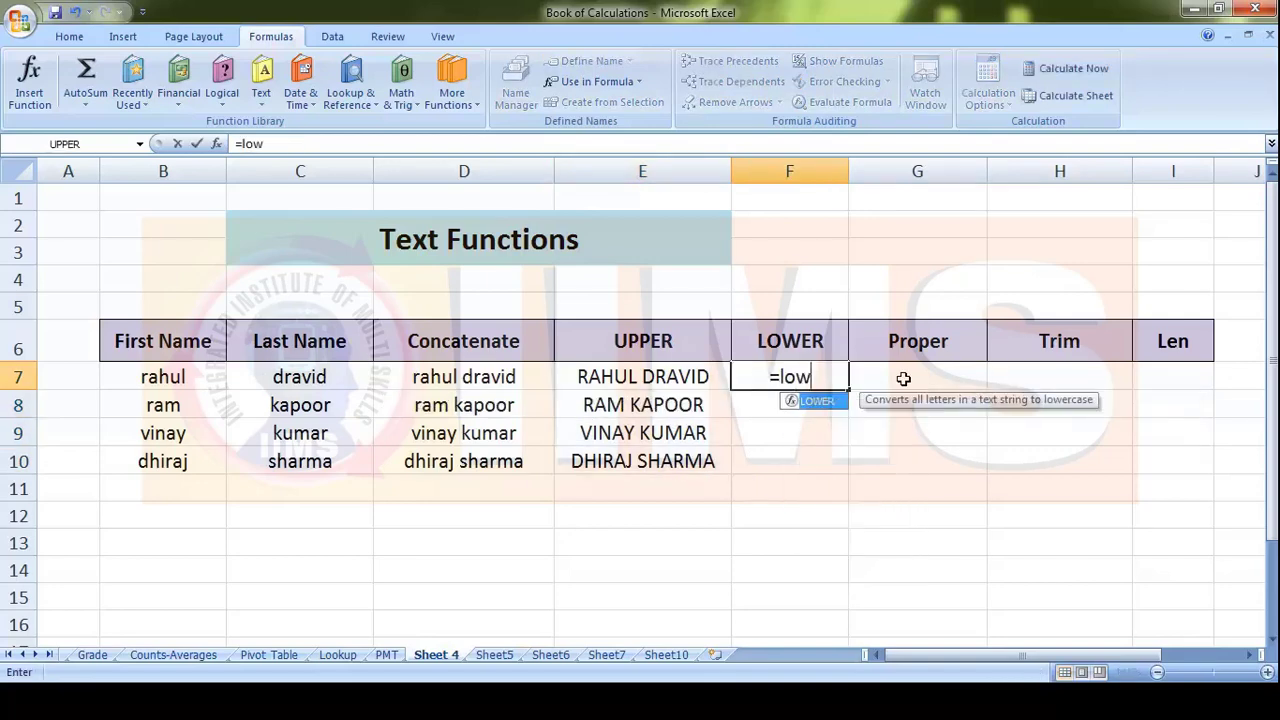
pyautogui.write('er(')
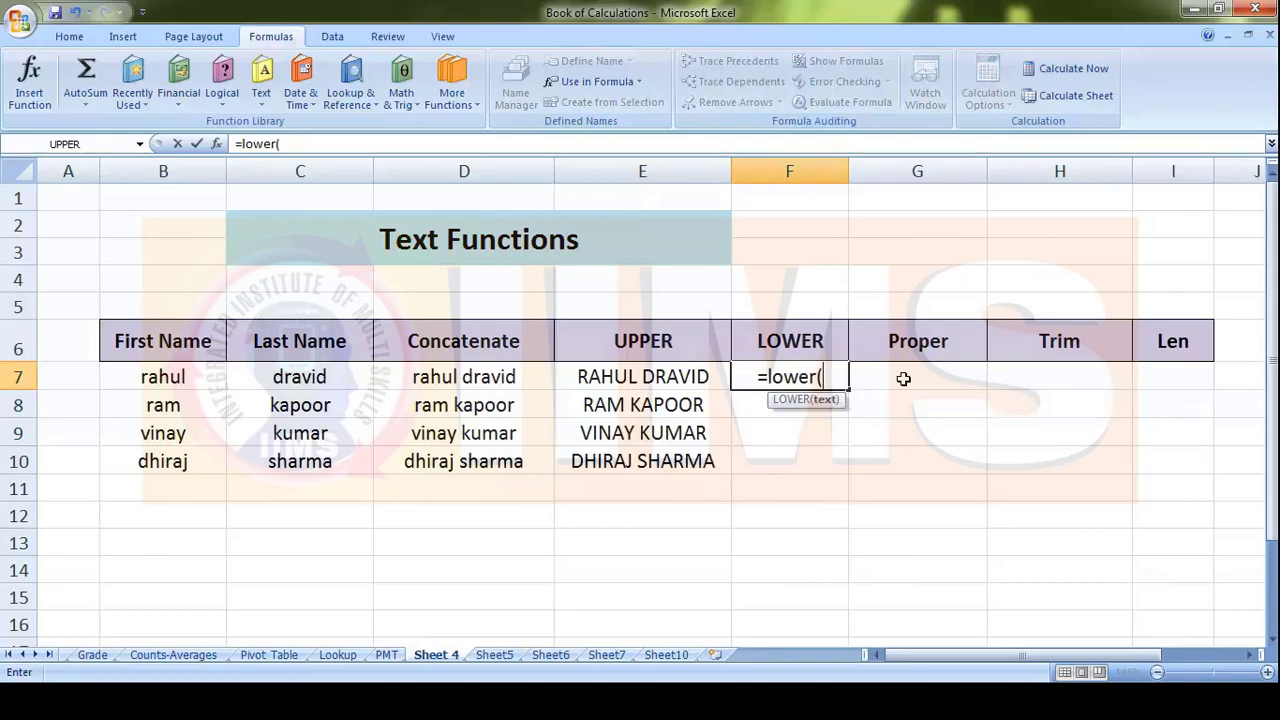
pyautogui.click(706, 376)
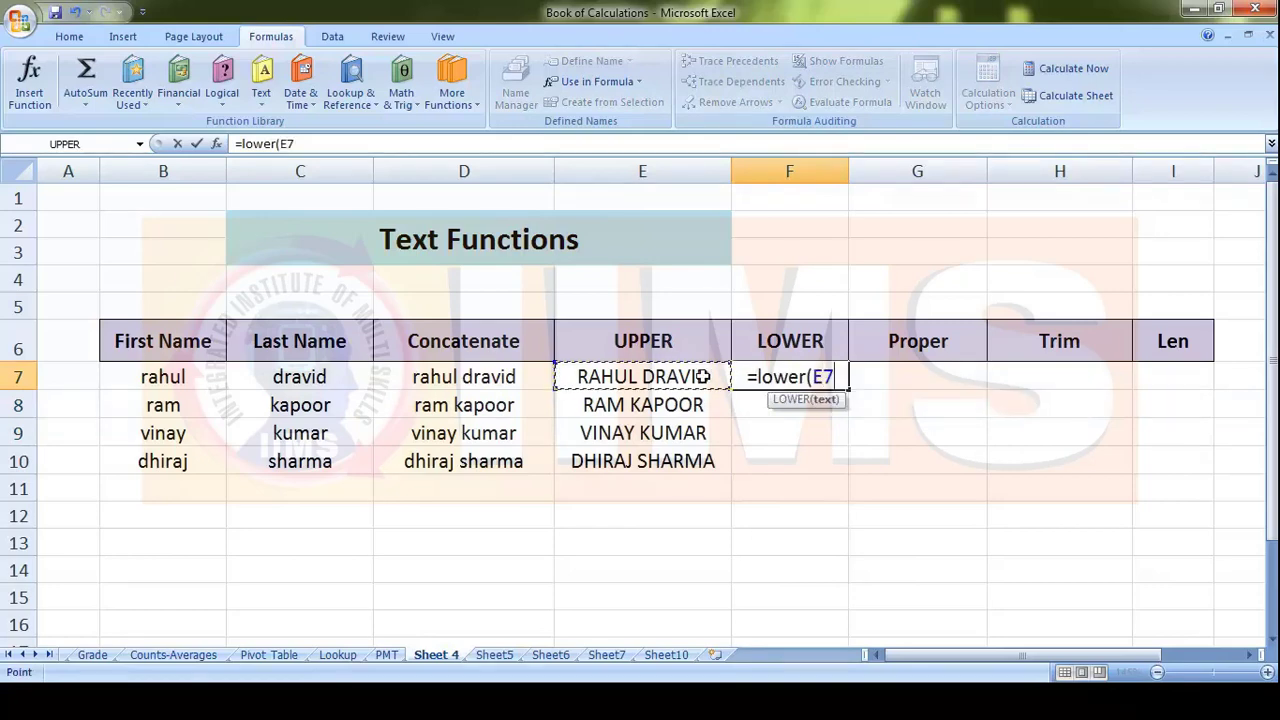
pyautogui.write(')')
pyautogui.press('Return')
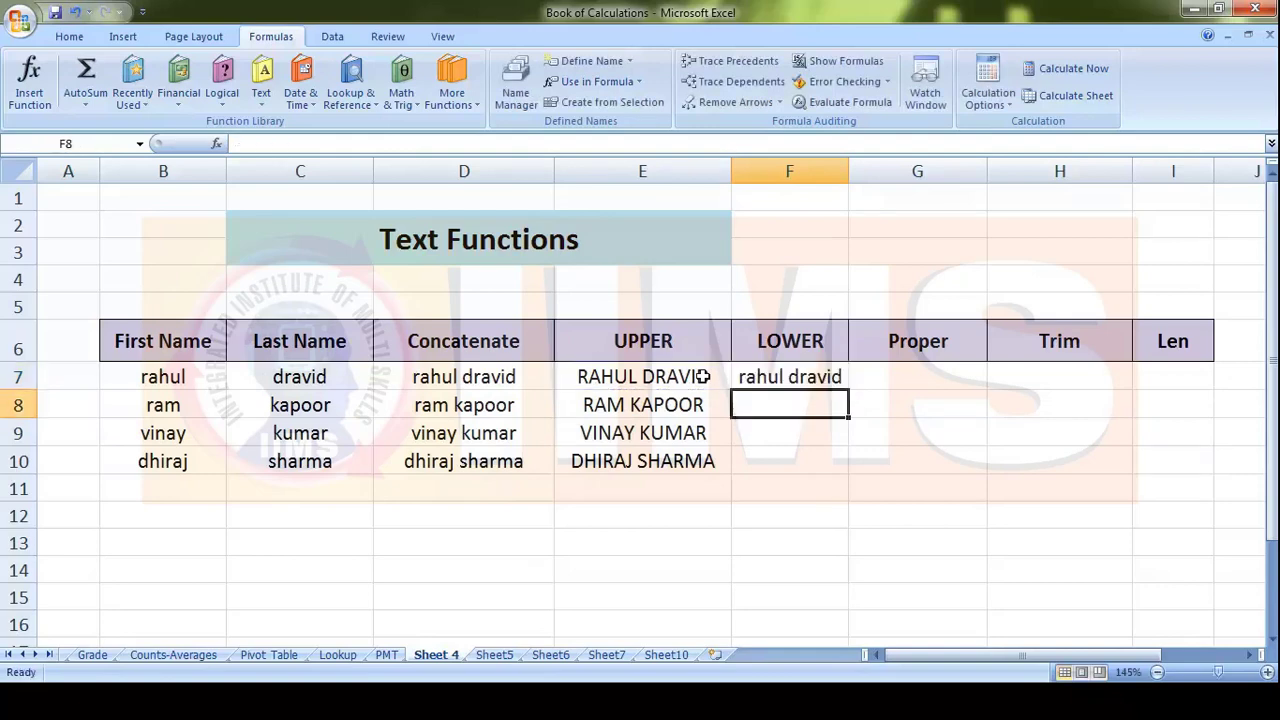
# Step: Widen column F slightly and fill the LOWER formula from F7 down through F10
pyautogui.moveTo(849, 170); pyautogui.dragTo(858, 170)
pyautogui.hscroll(2, 1249, 654)
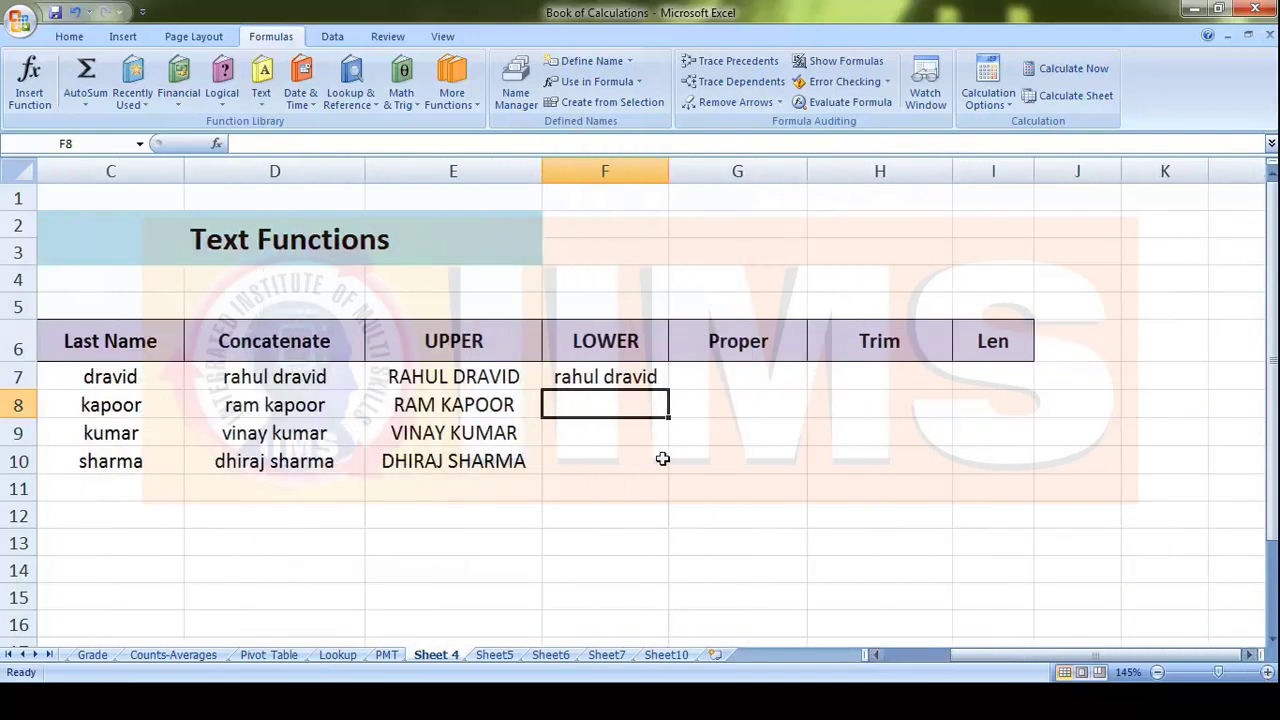
pyautogui.click(624, 376)
pyautogui.moveTo(664, 398); pyautogui.dragTo(665, 468)
# Step: Insert a PROPER function in G7 that capitalizes each word of the lowercase name in F7
pyautogui.click(747, 380)
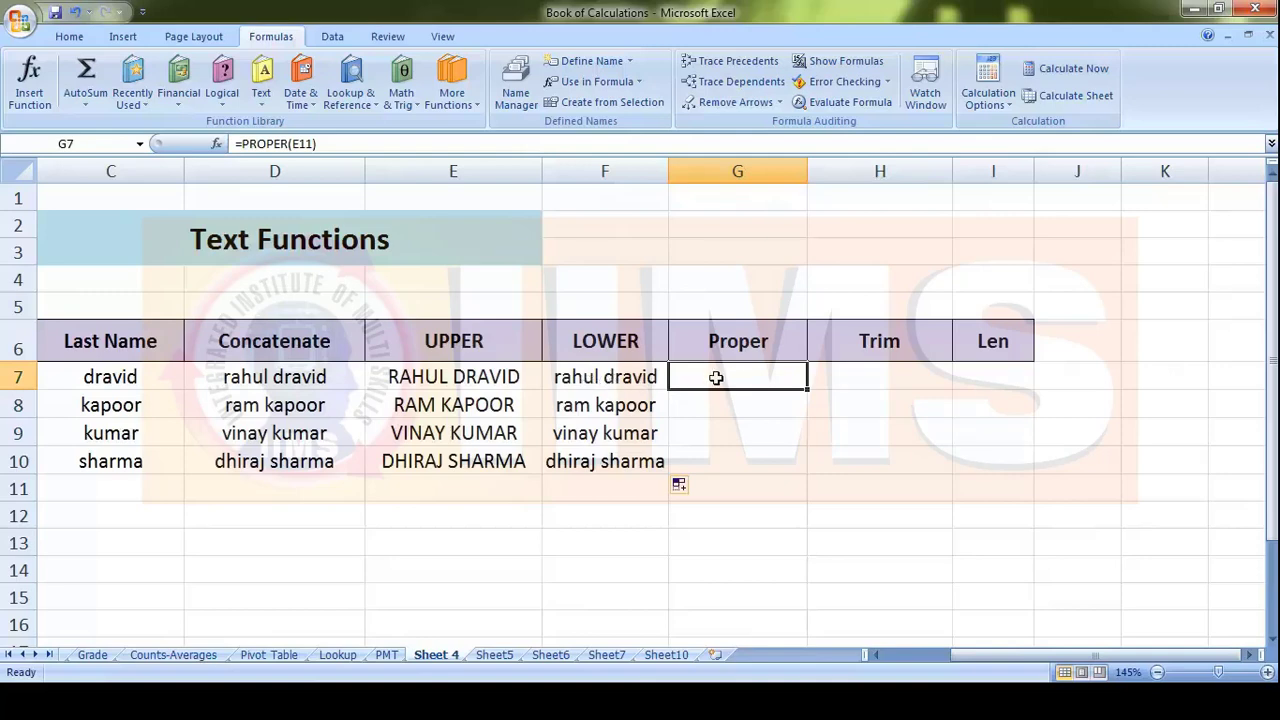
pyautogui.moveTo(636, 378); pyautogui.dragTo(647, 461)
pyautogui.moveTo(735, 366); pyautogui.dragTo(737, 460)
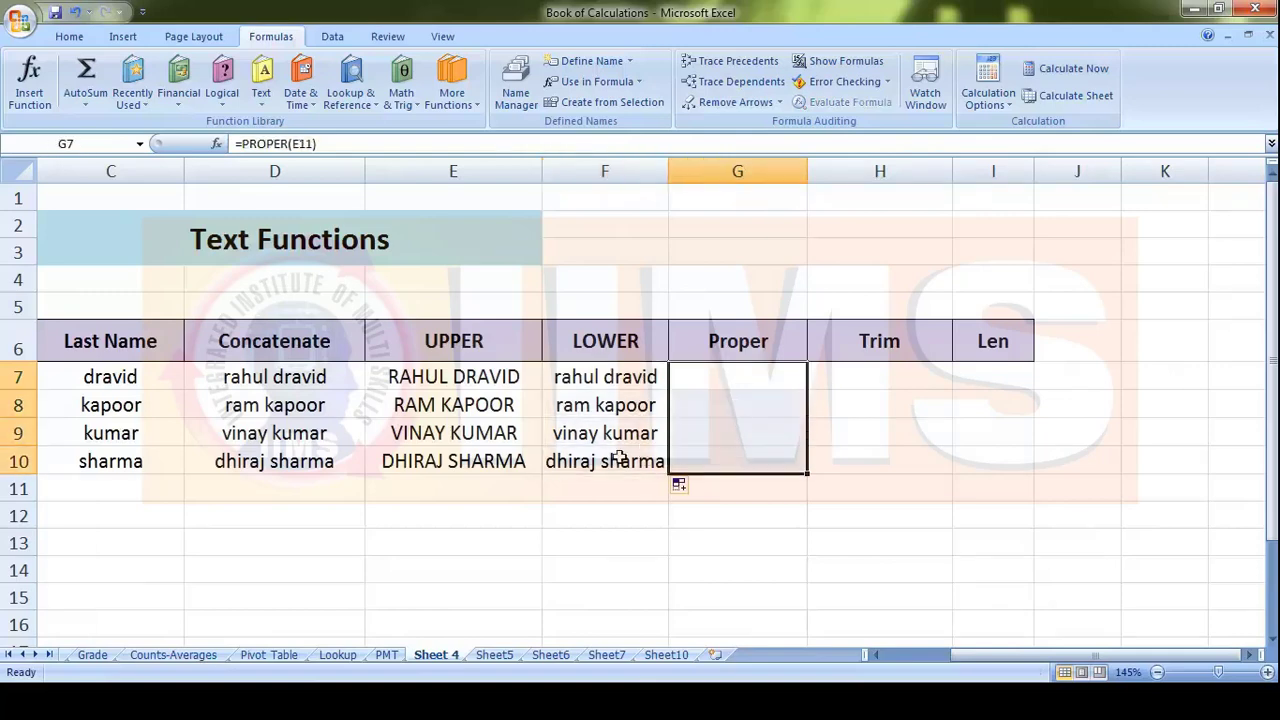
pyautogui.click(739, 374)
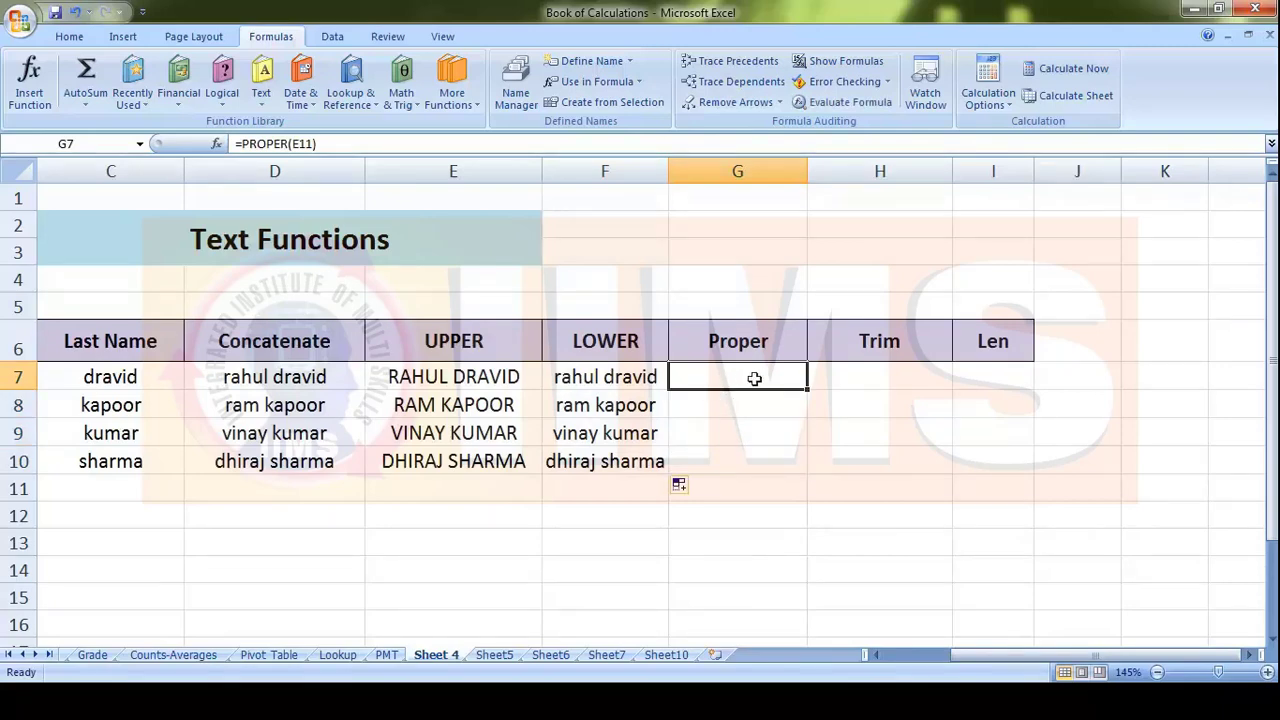
pyautogui.click(261, 82)
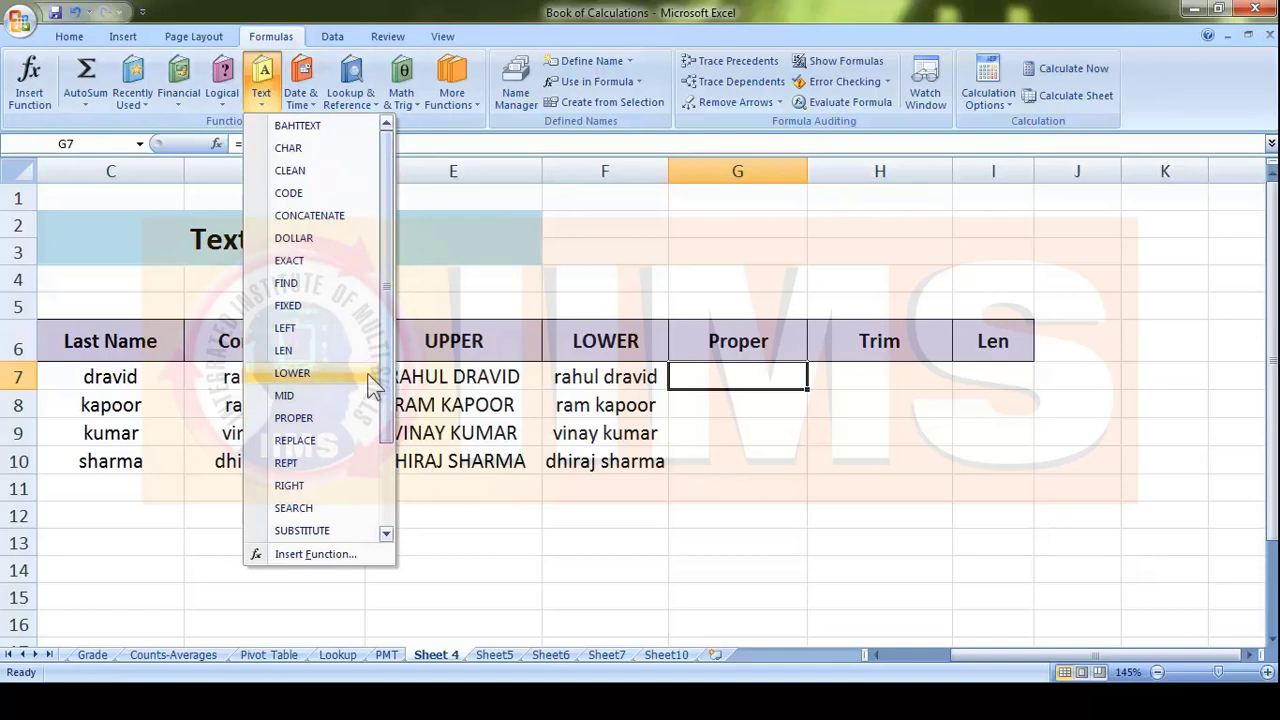
pyautogui.click(355, 418)
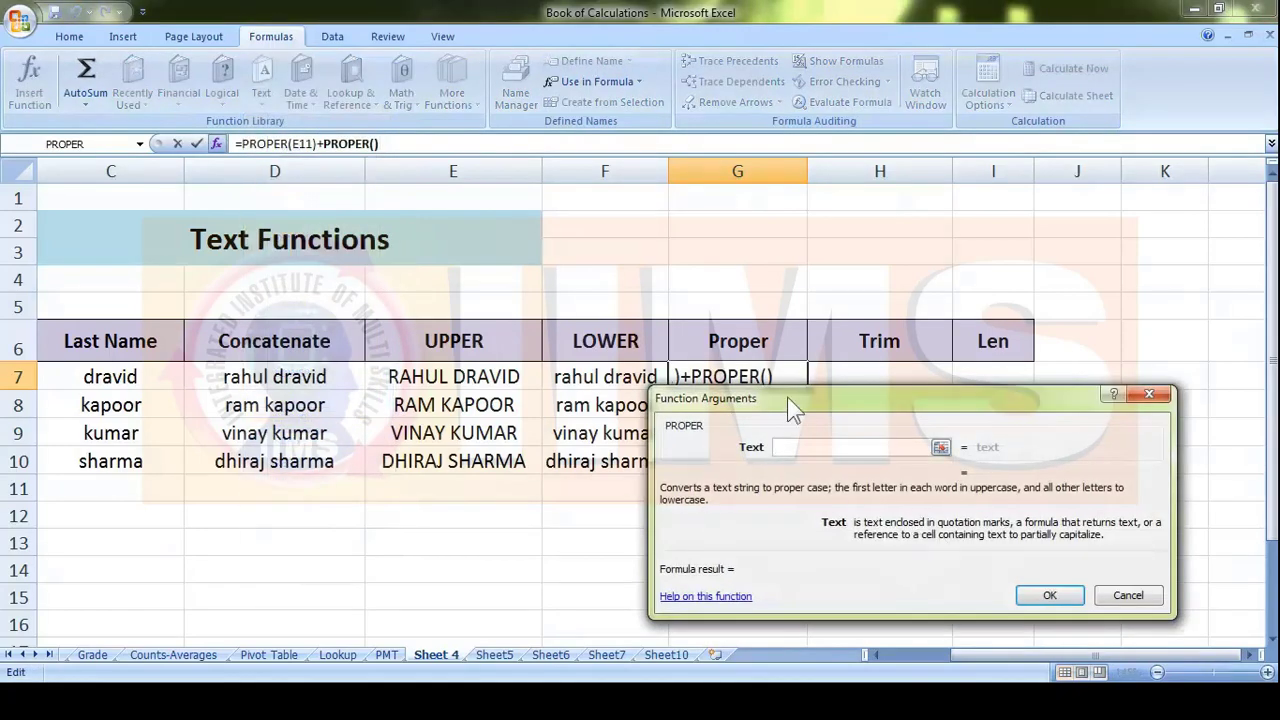
pyautogui.moveTo(822, 438); pyautogui.dragTo(903, 352)
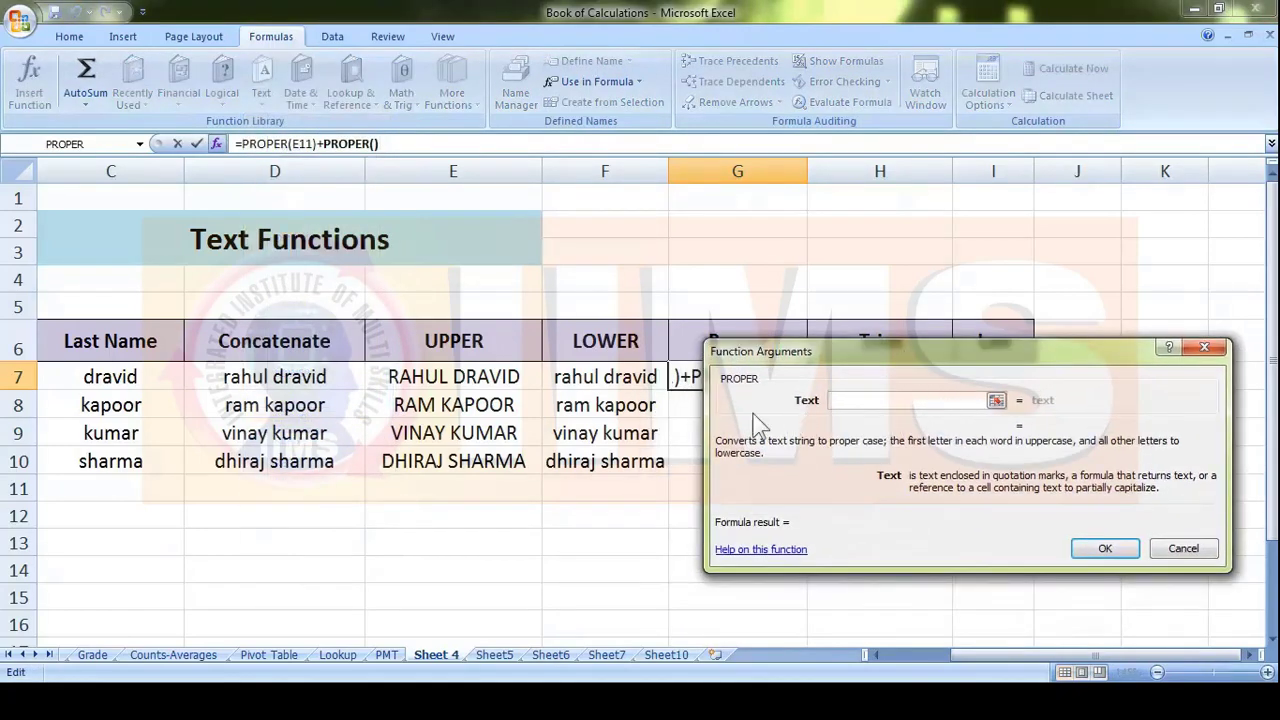
pyautogui.click(616, 378)
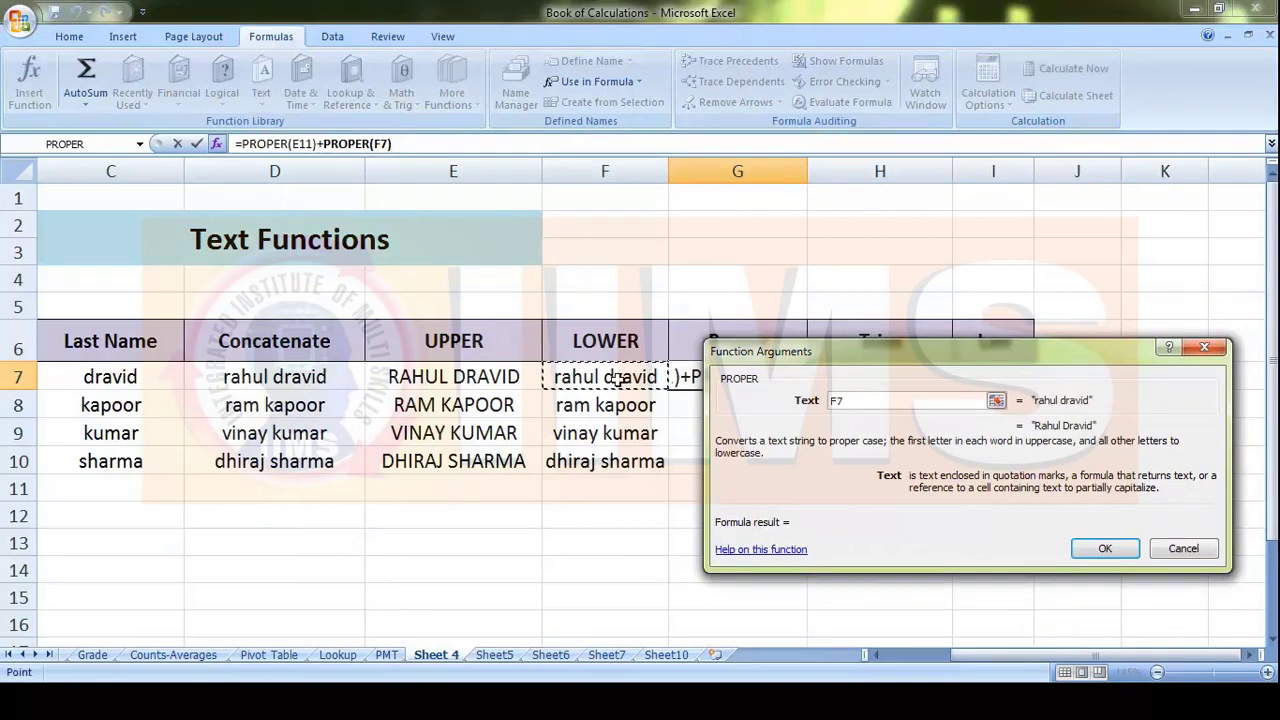
pyautogui.click(1100, 548)
pyautogui.press('Return')
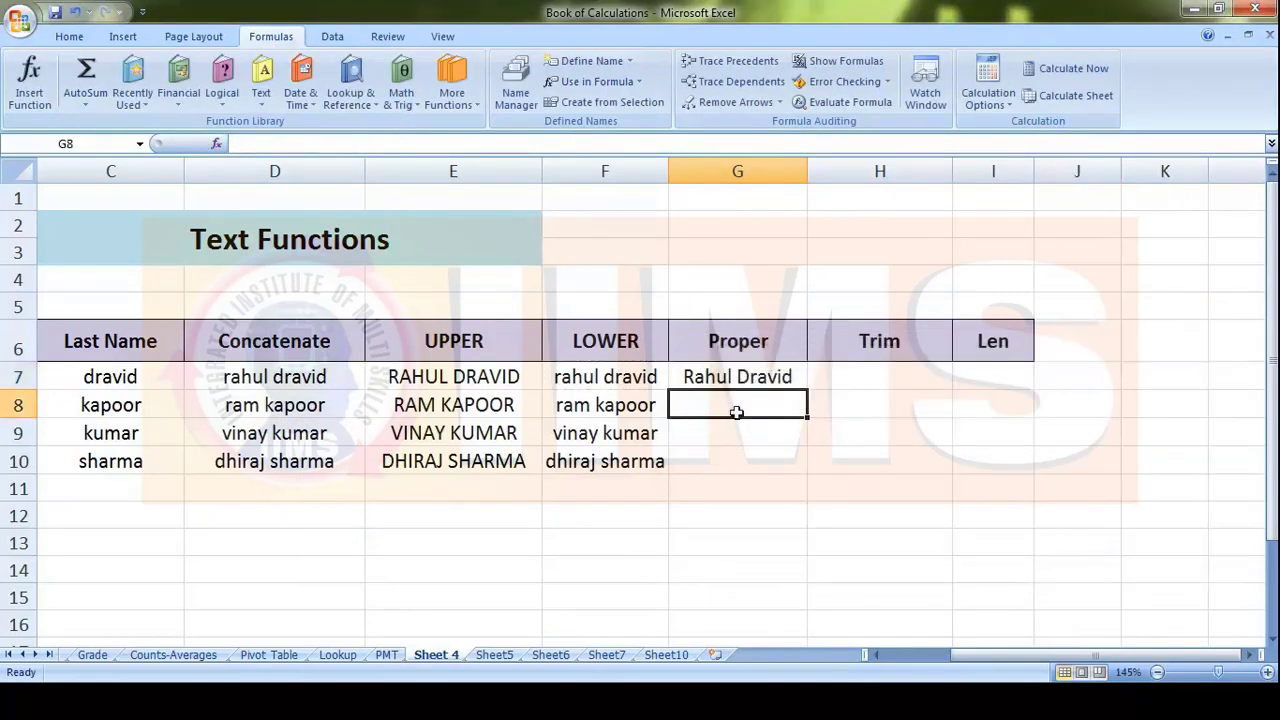
# Step: Fill the PROPER formula from G7 down through G10
pyautogui.click(706, 377)
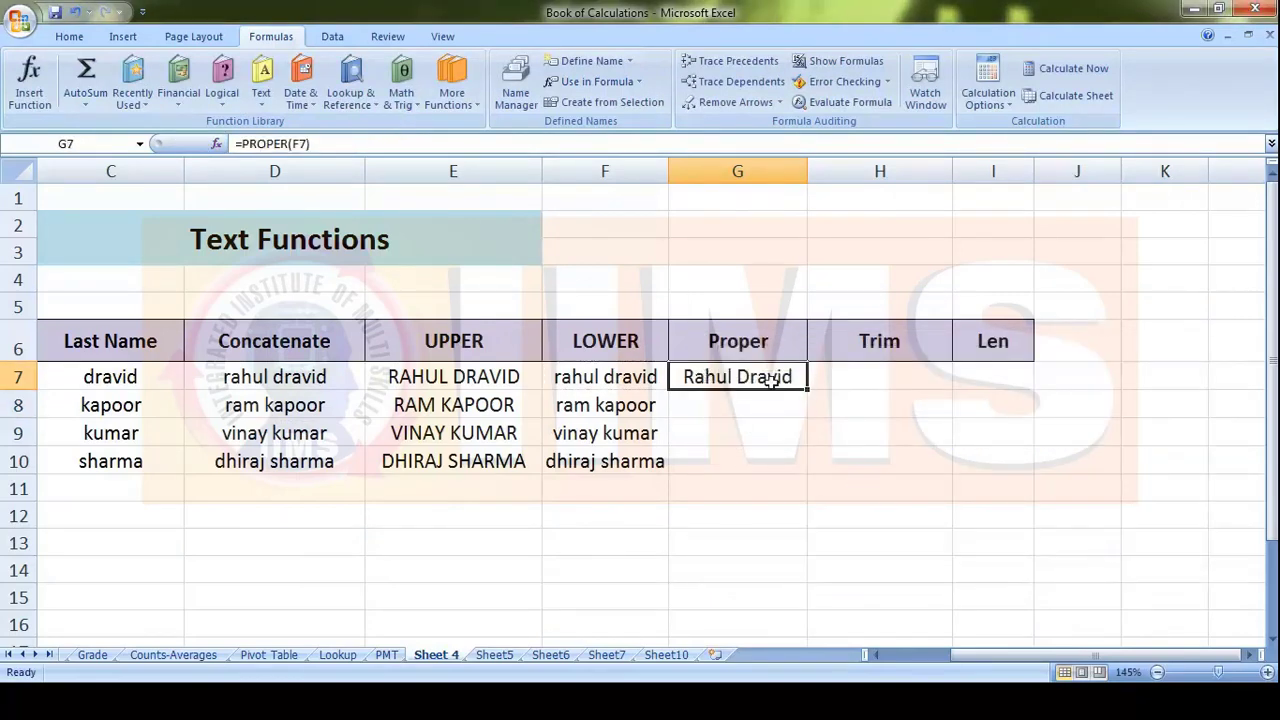
pyautogui.click(752, 404)
pyautogui.click(612, 375)
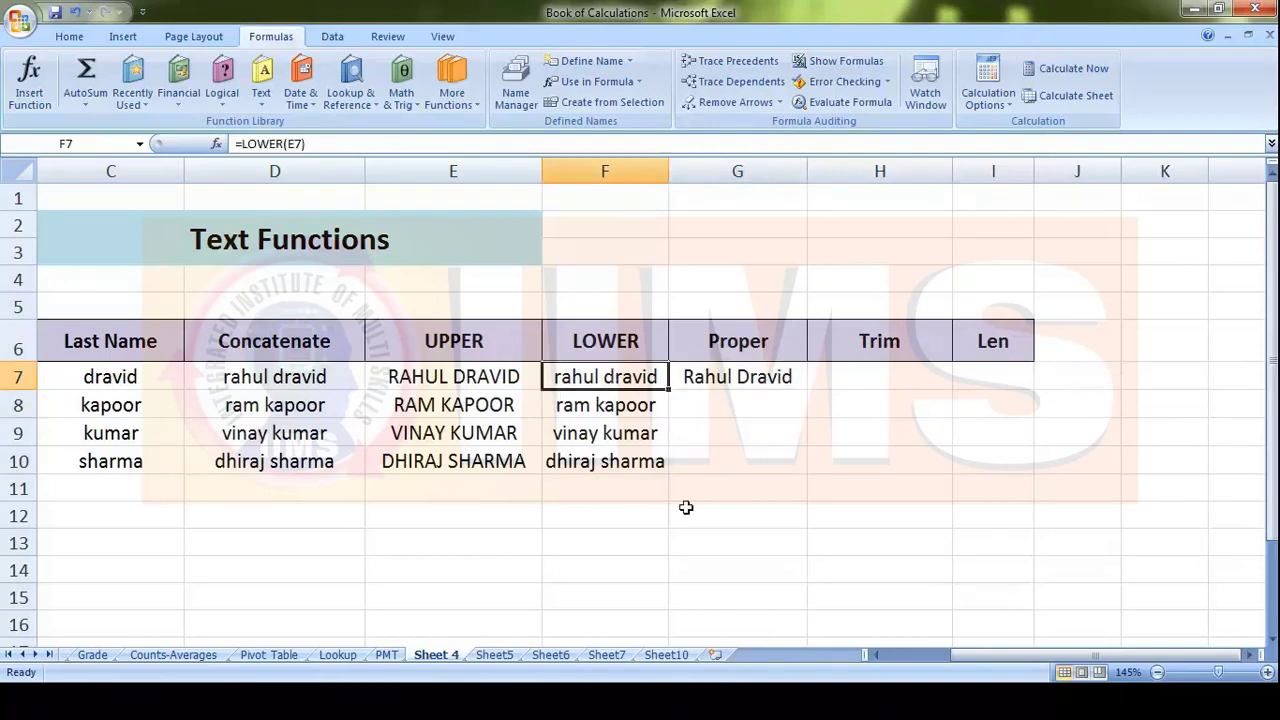
pyautogui.click(740, 377)
pyautogui.moveTo(806, 389); pyautogui.dragTo(801, 471)
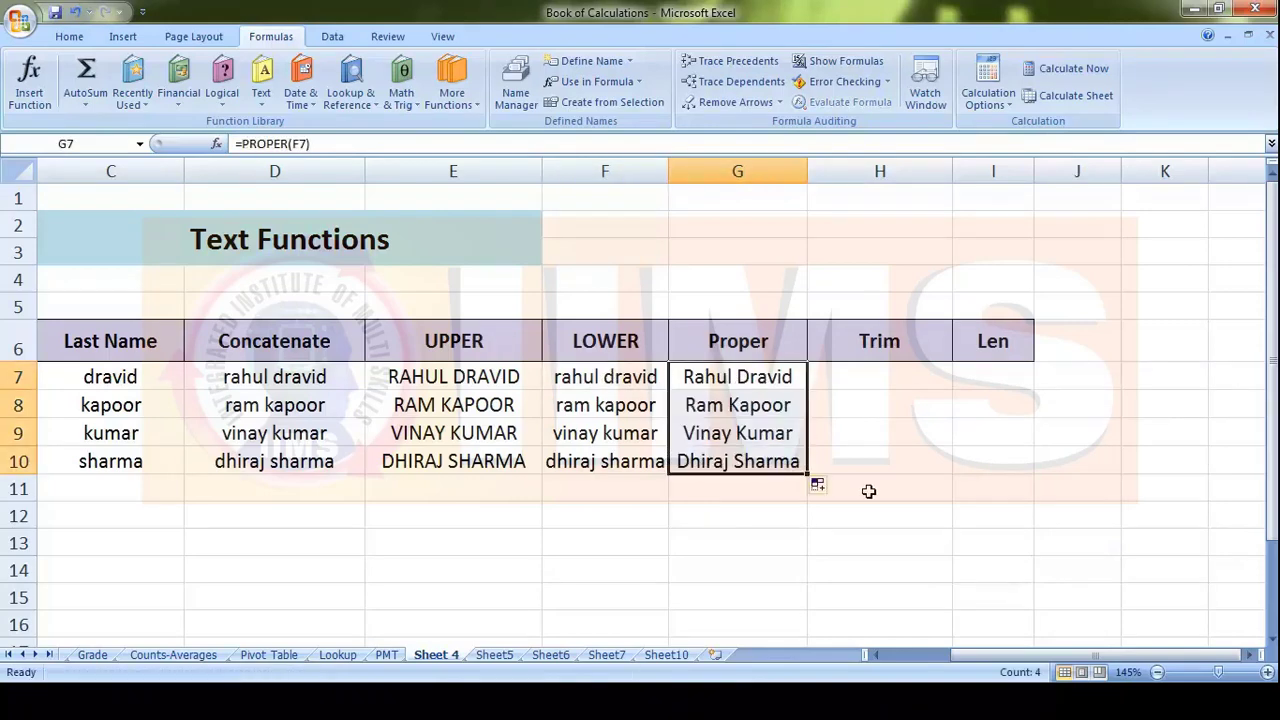
# Step: Examine the PROPER formula in G7 and the converted names in G7:G10
pyautogui.click(829, 381)
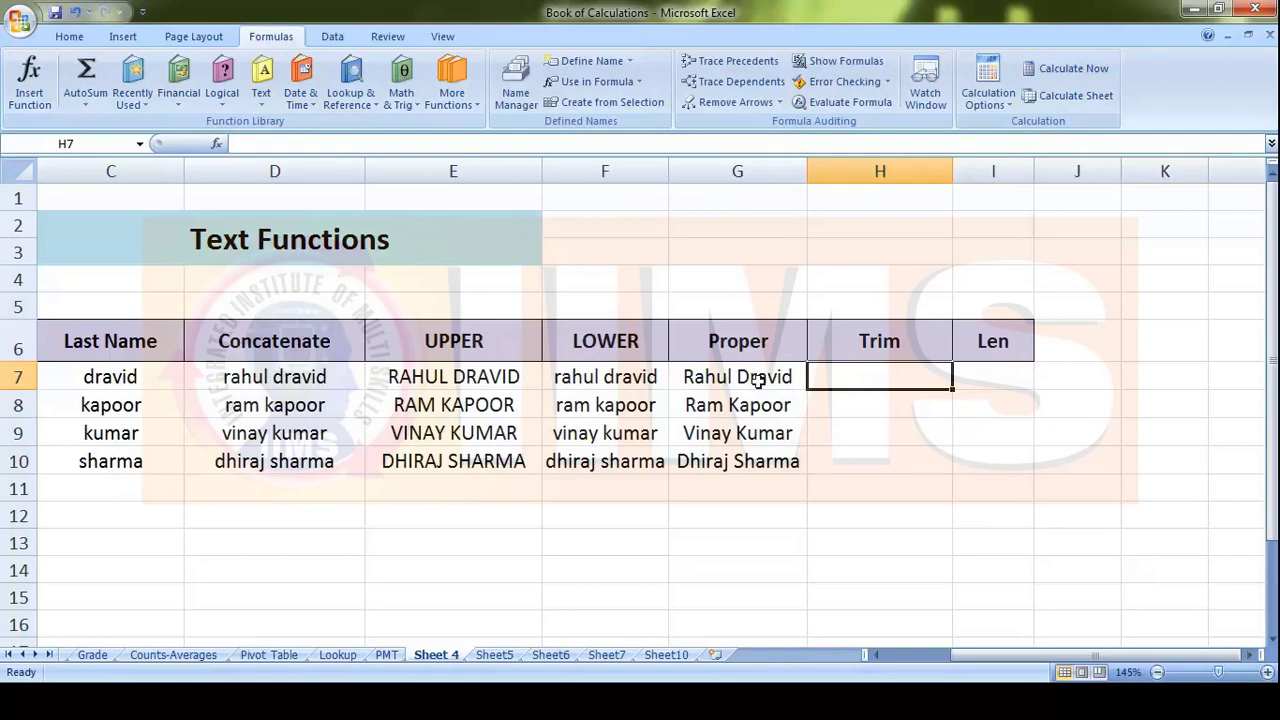
pyautogui.click(737, 377)
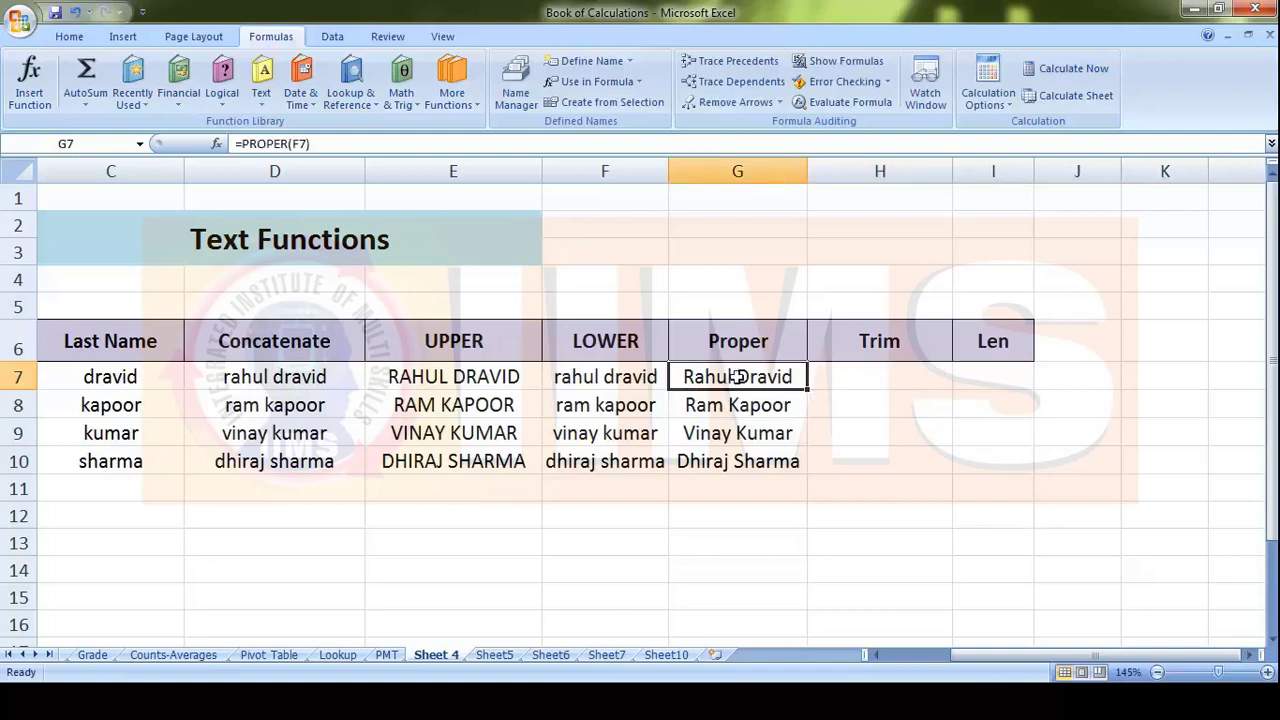
pyautogui.keyDown('ctrl'); pyautogui.scroll(1, 810, 418); pyautogui.keyUp('ctrl')
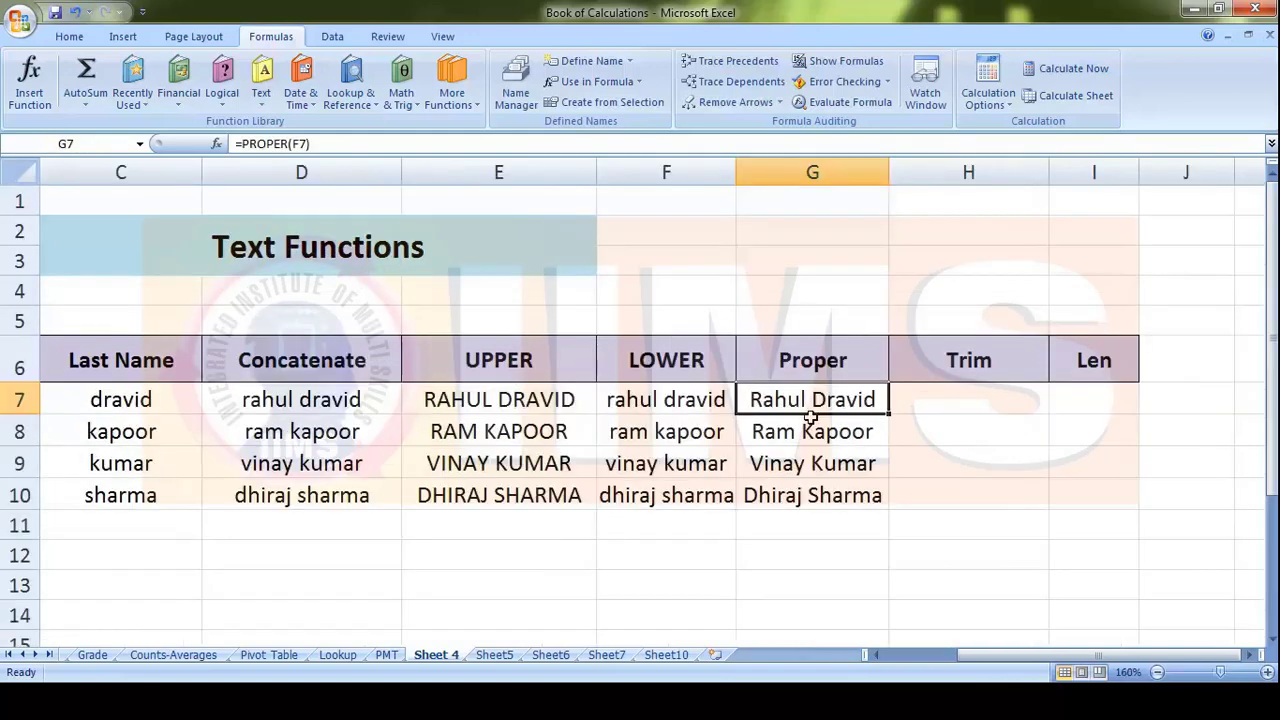
pyautogui.doubleClick(815, 399)
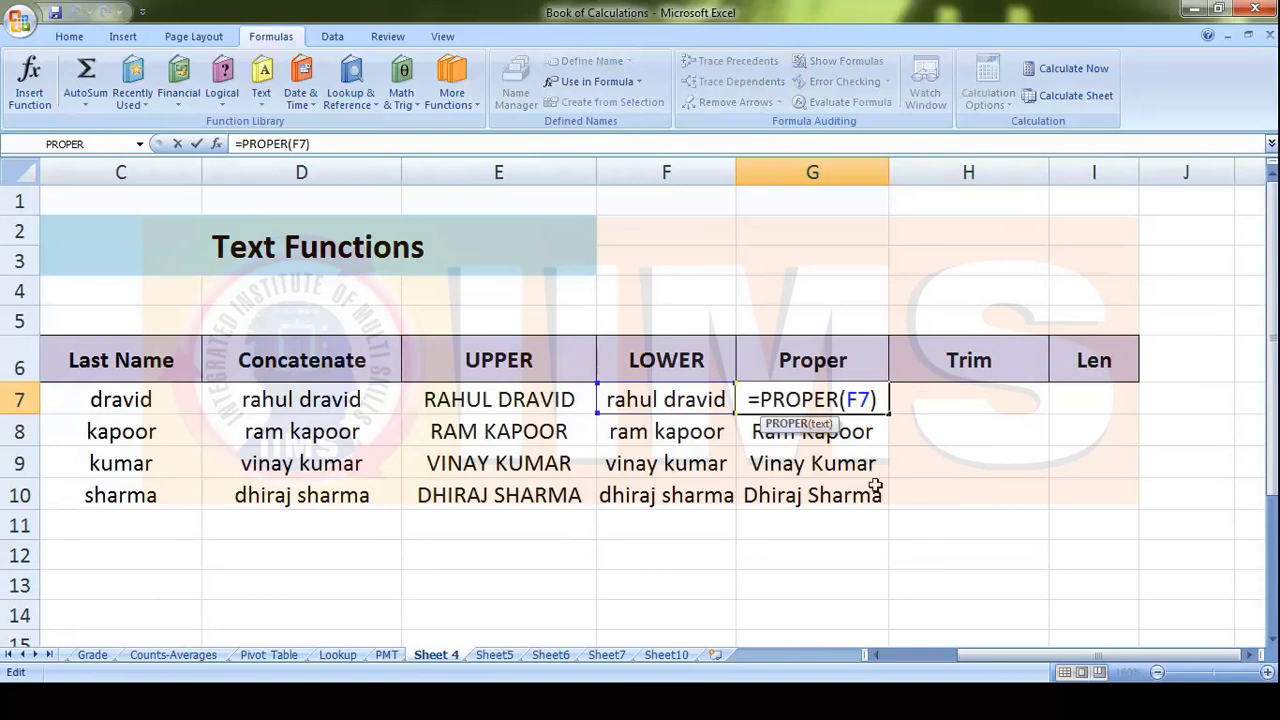
pyautogui.click(866, 430)
pyautogui.moveTo(850, 399); pyautogui.dragTo(853, 485)
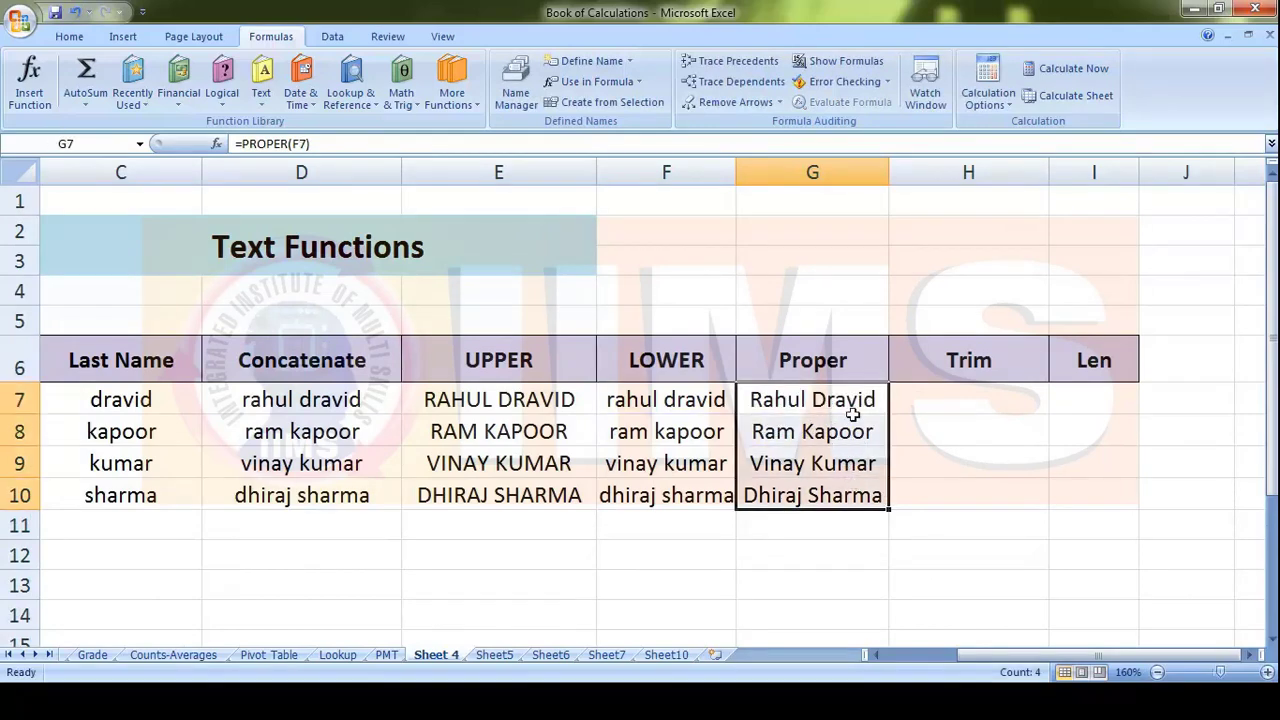
# Step: Copy the joined names in D7:D10 and paste them as values only into E13:E16
pyautogui.click(284, 392)
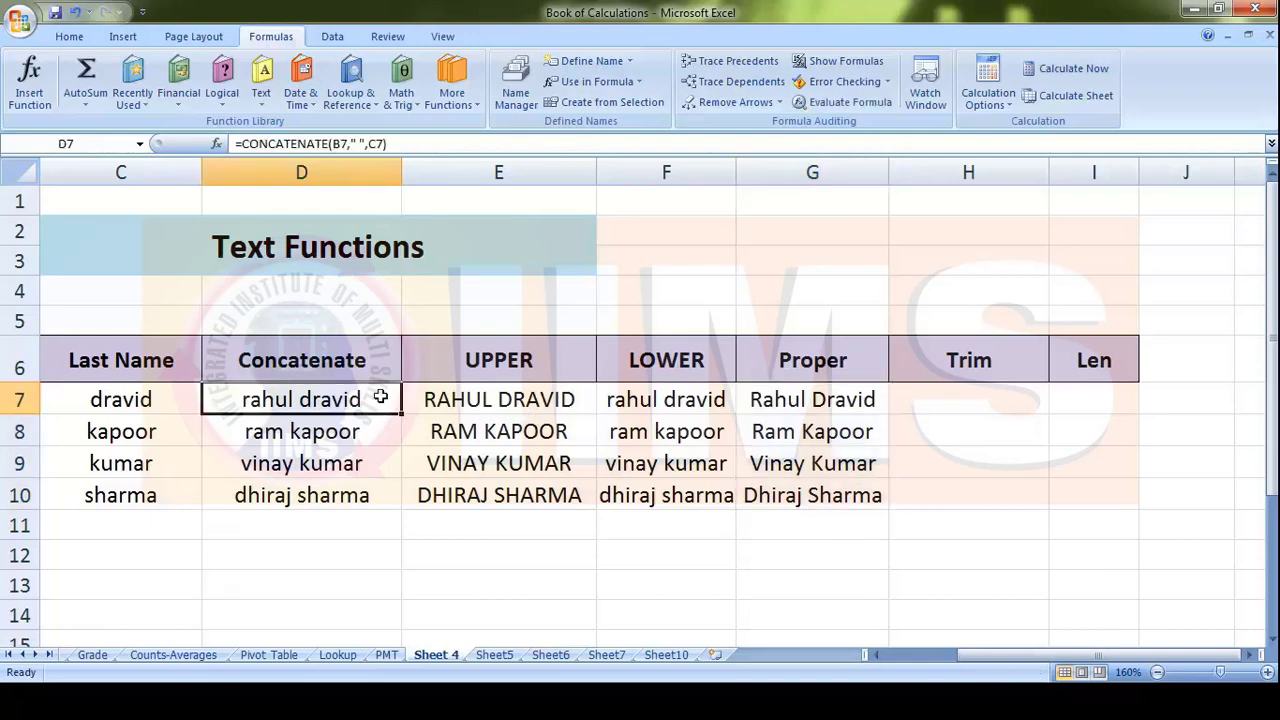
pyautogui.moveTo(372, 398); pyautogui.dragTo(386, 497)
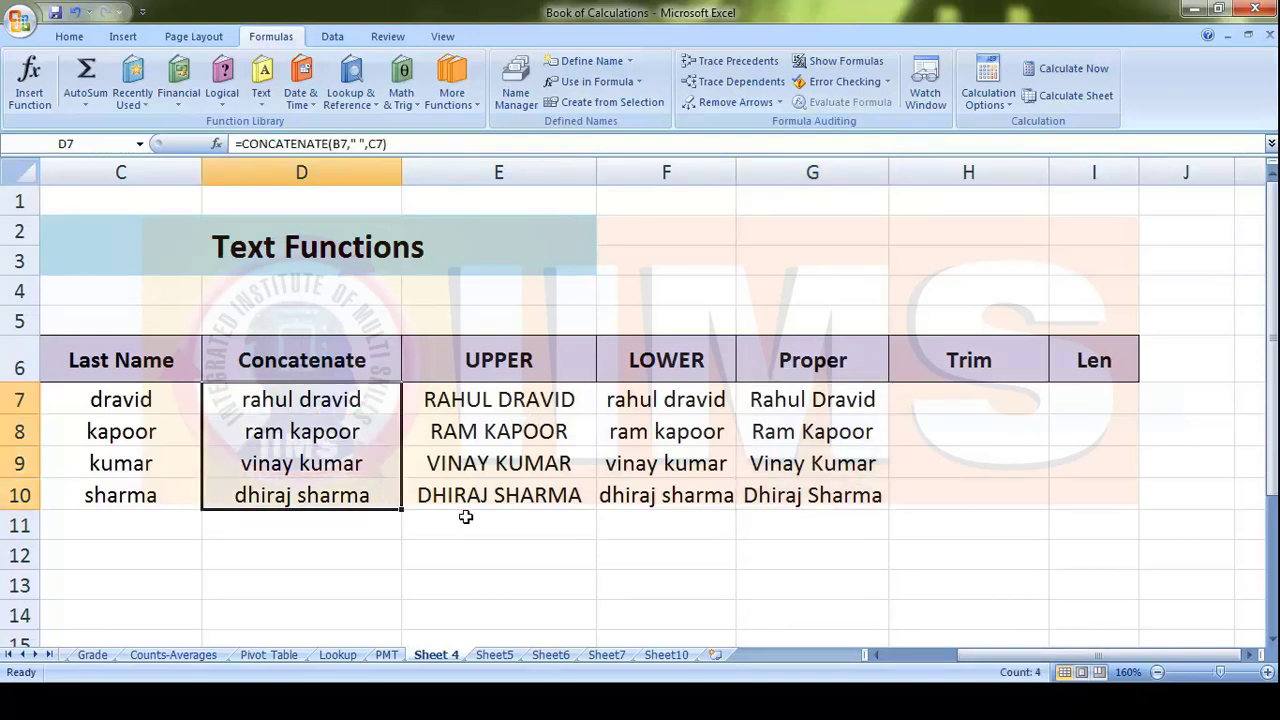
pyautogui.hotkey('ctrl', 'c')
pyautogui.scroll(-2, 623, 443)
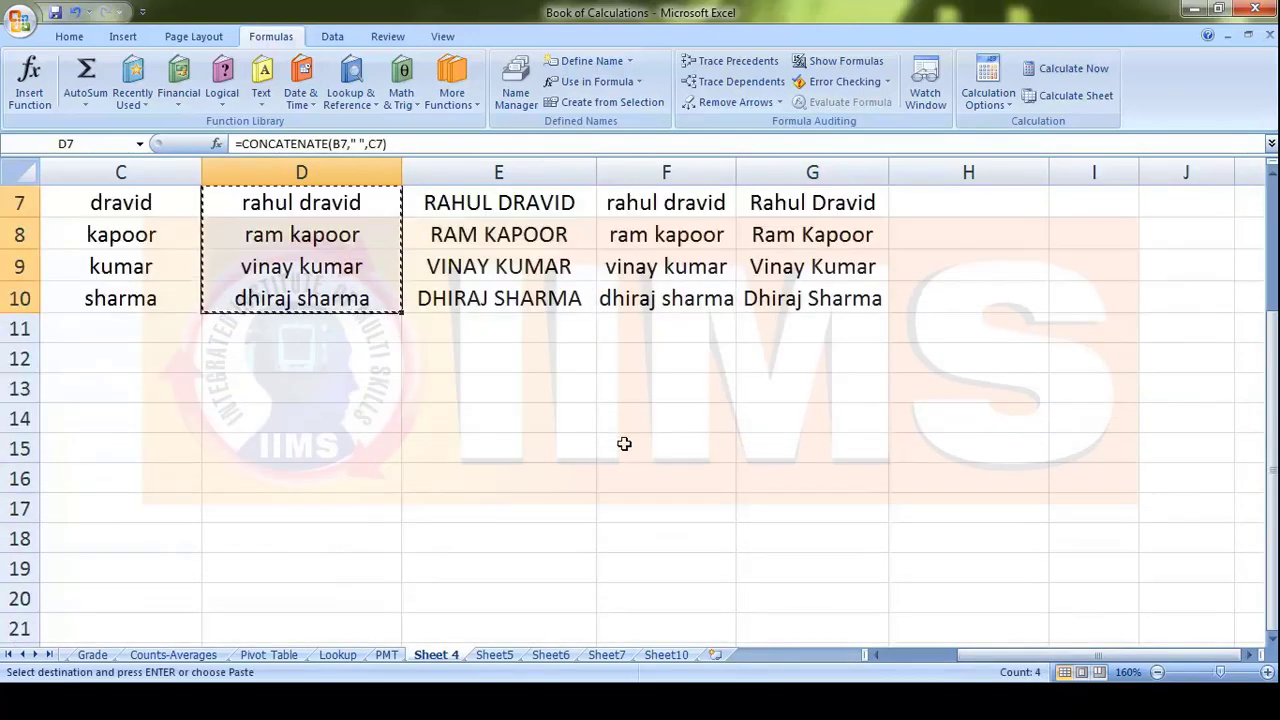
pyautogui.click(510, 388)
pyautogui.hotkey('ctrl', 'v')
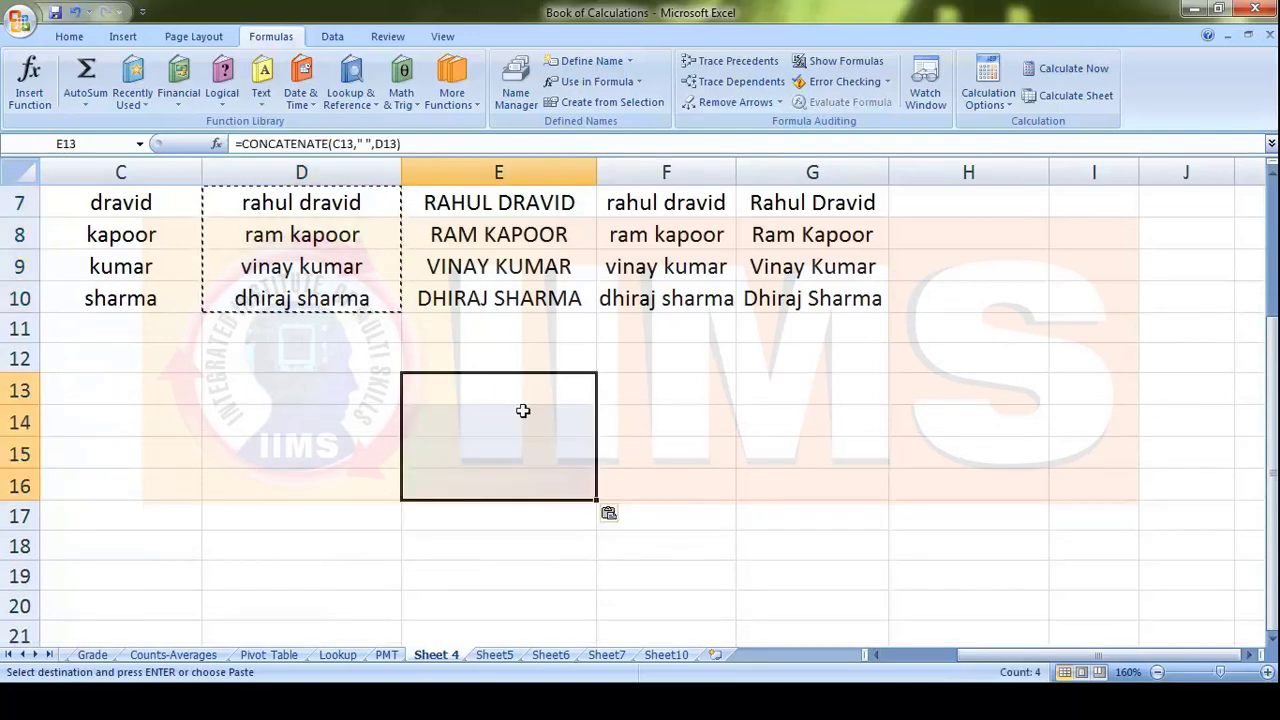
pyautogui.click(617, 507)
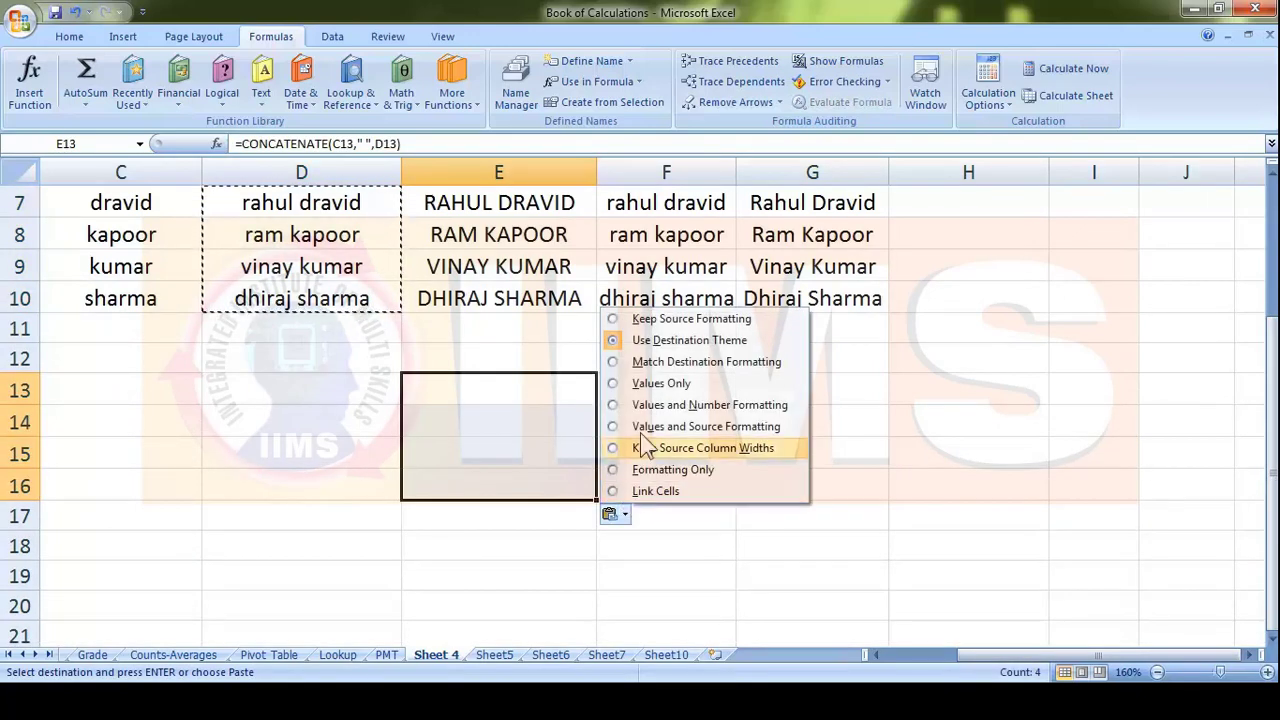
pyautogui.click(679, 388)
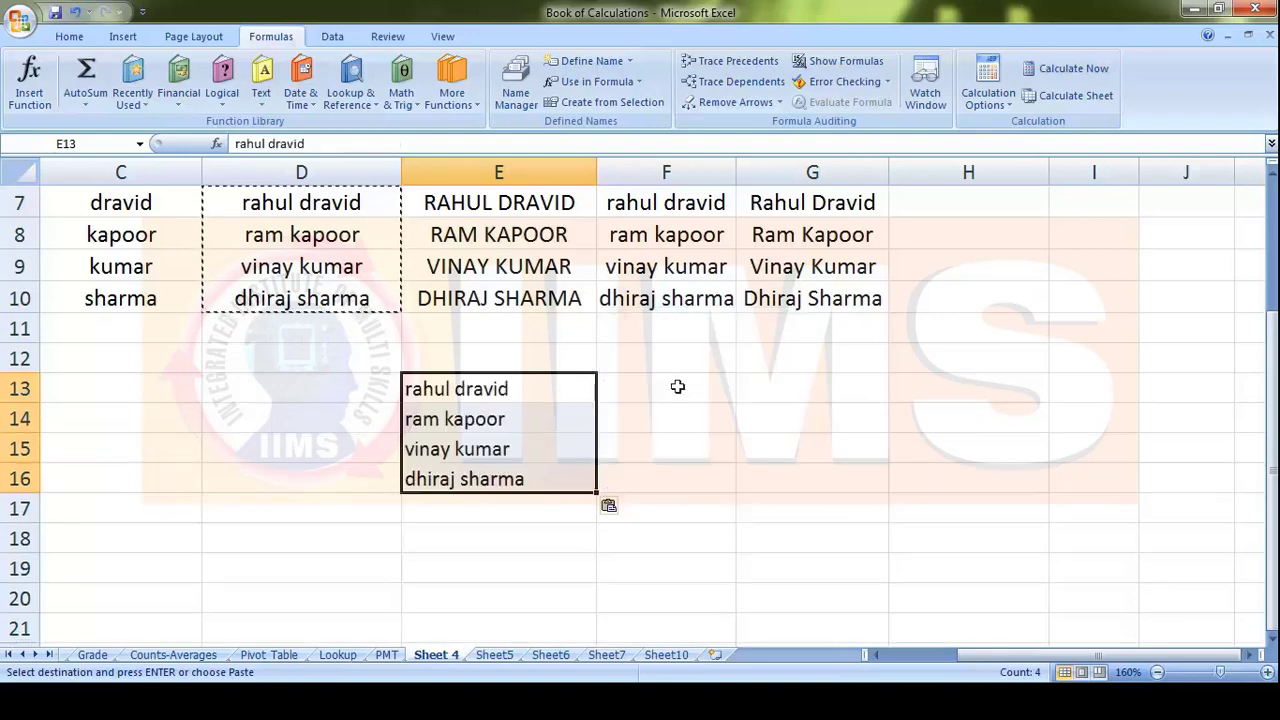
pyautogui.click(512, 422)
pyautogui.click(496, 392)
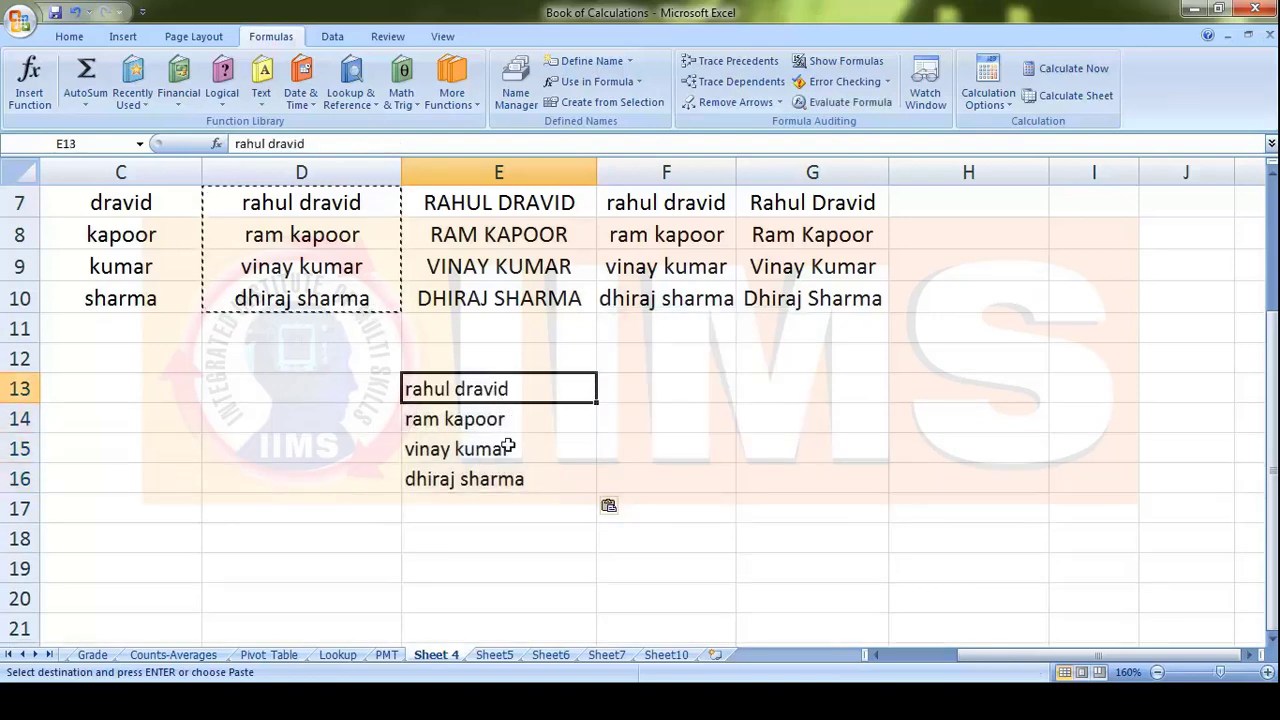
pyautogui.click(508, 444)
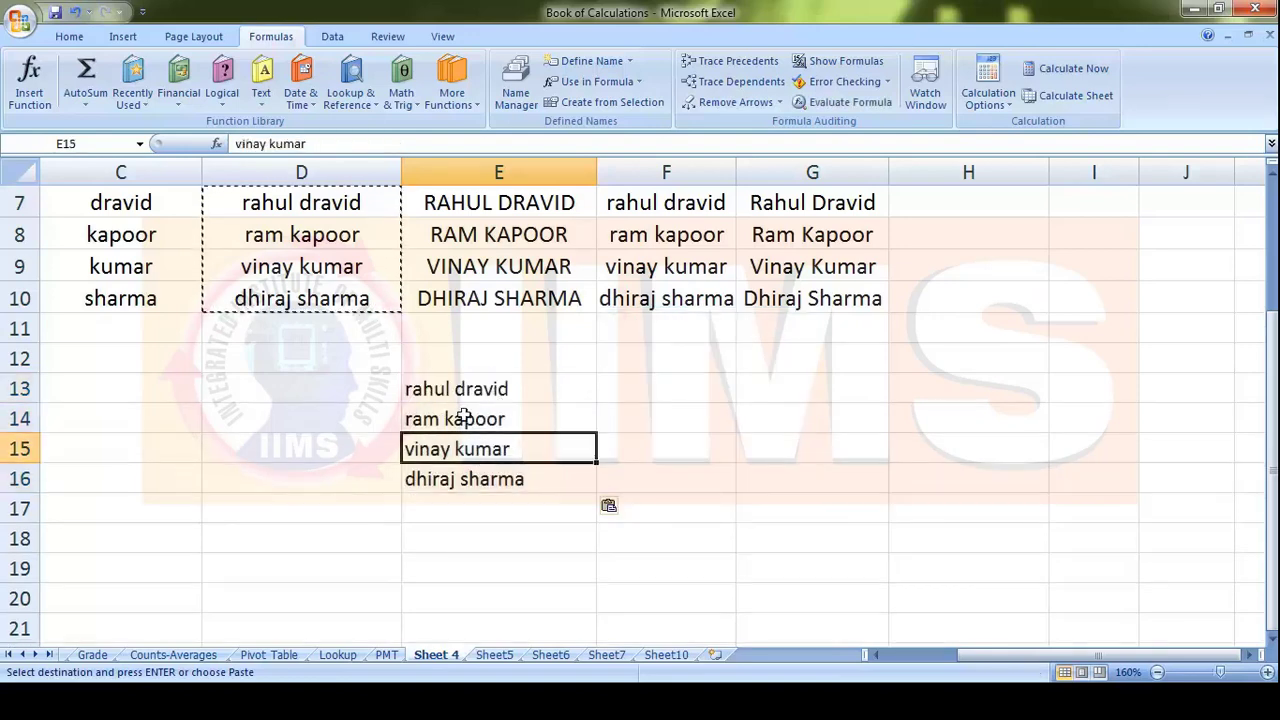
pyautogui.click(516, 480)
# Step: Add extra spaces between the first and last names in each of the cells E13:E16
pyautogui.click(457, 392)
pyautogui.doubleClick(457, 392)
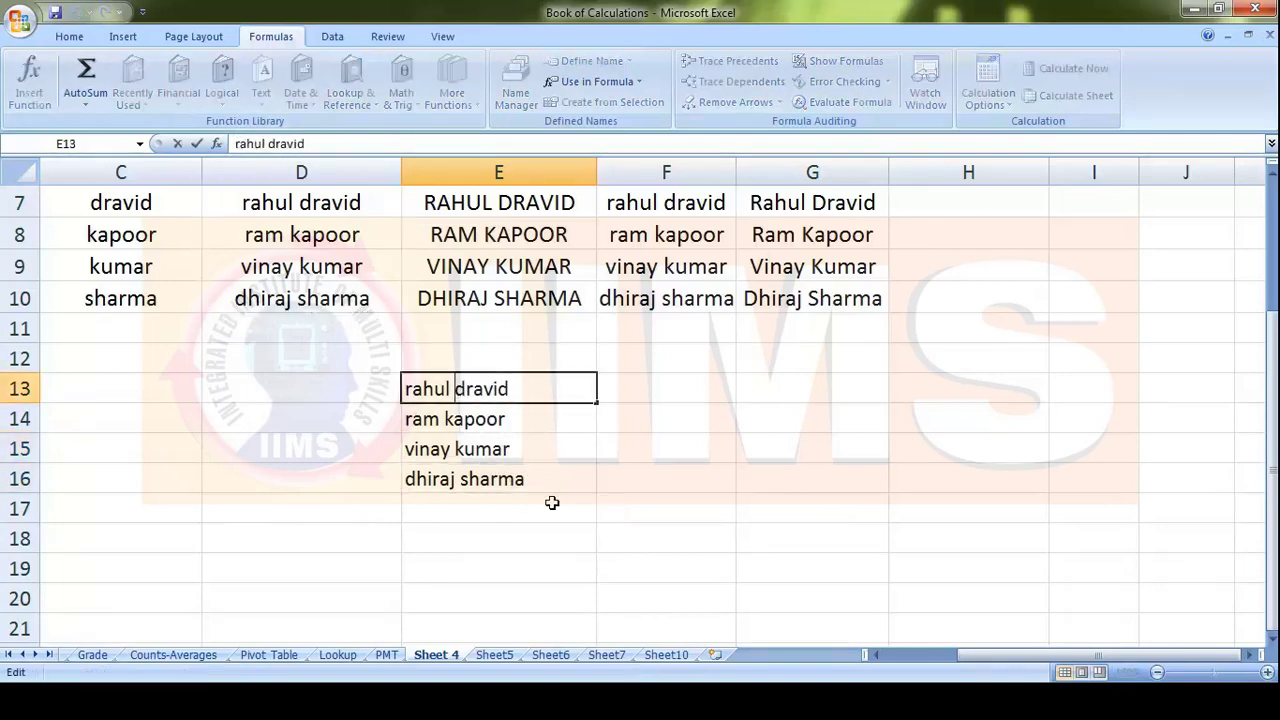
pyautogui.click(440, 419)
pyautogui.doubleClick(440, 419)
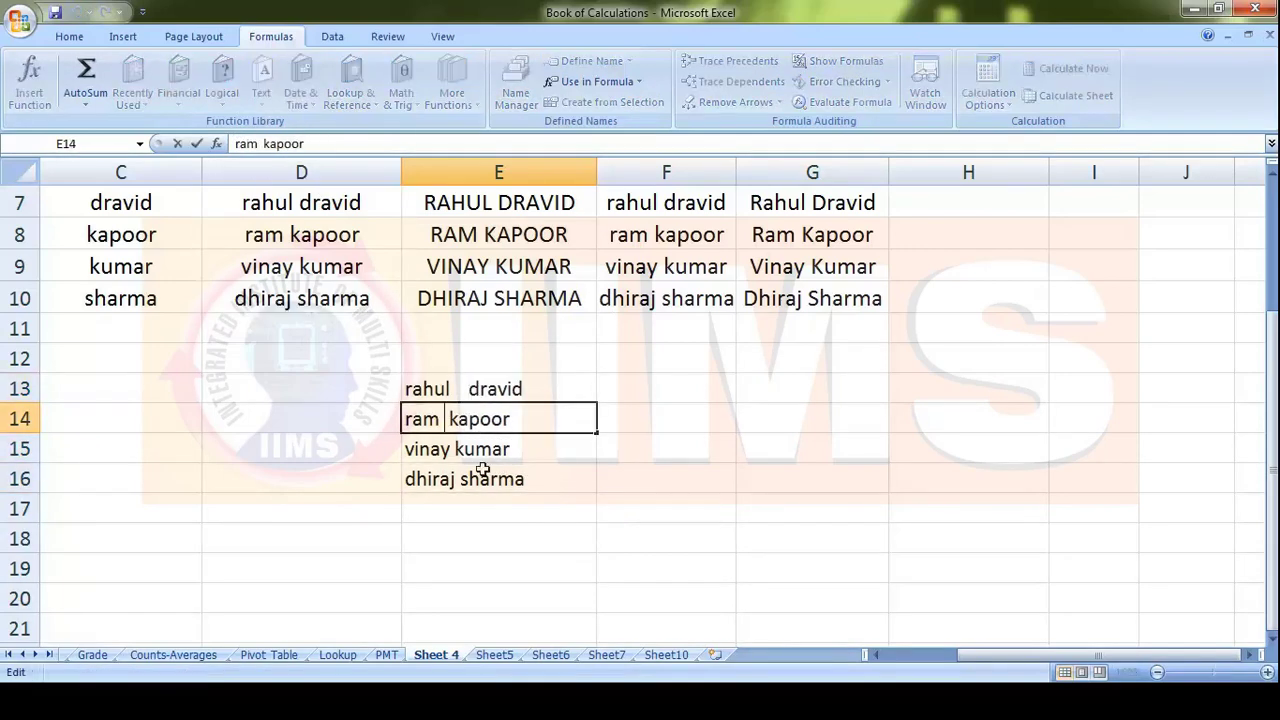
pyautogui.doubleClick(455, 449)
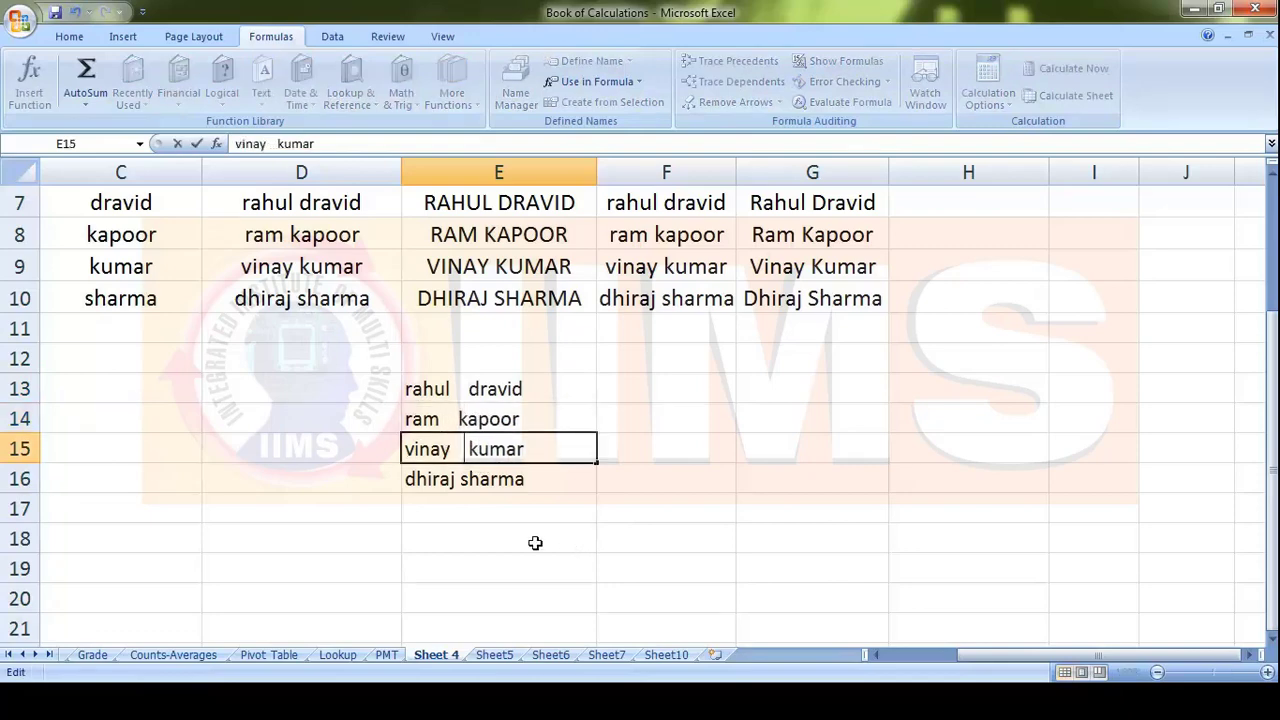
pyautogui.doubleClick(457, 479)
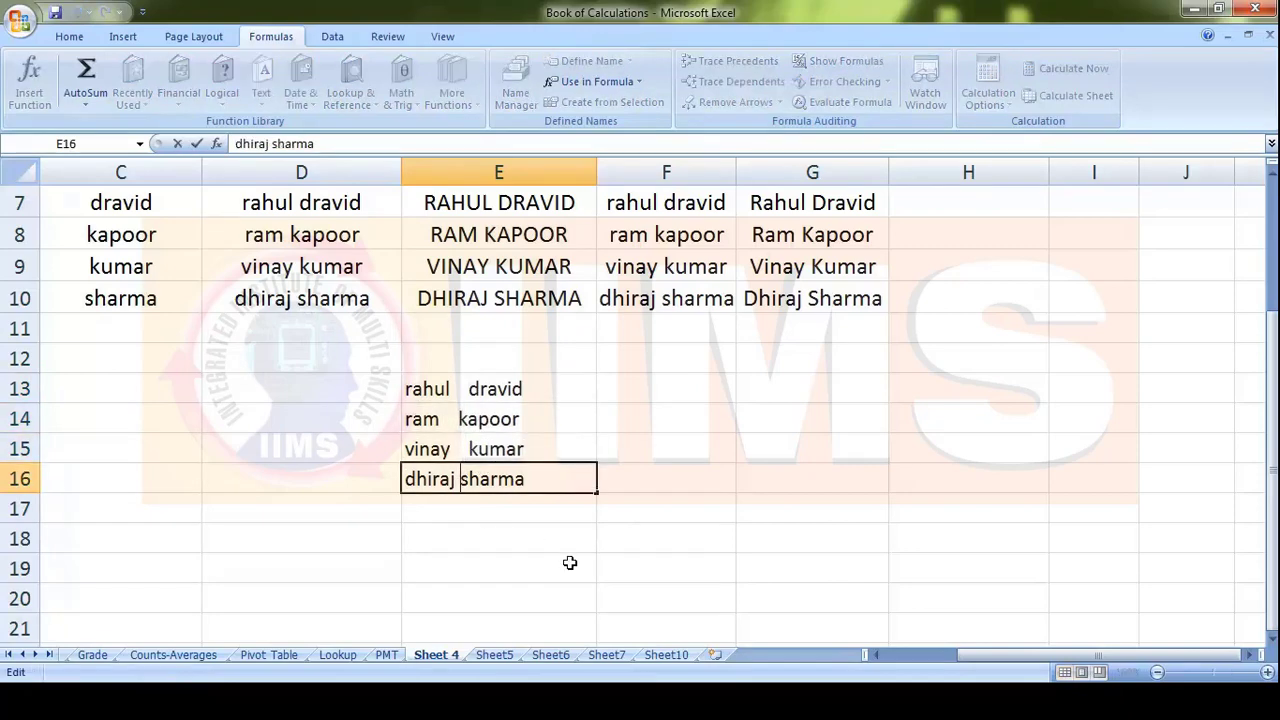
pyautogui.click(558, 538)
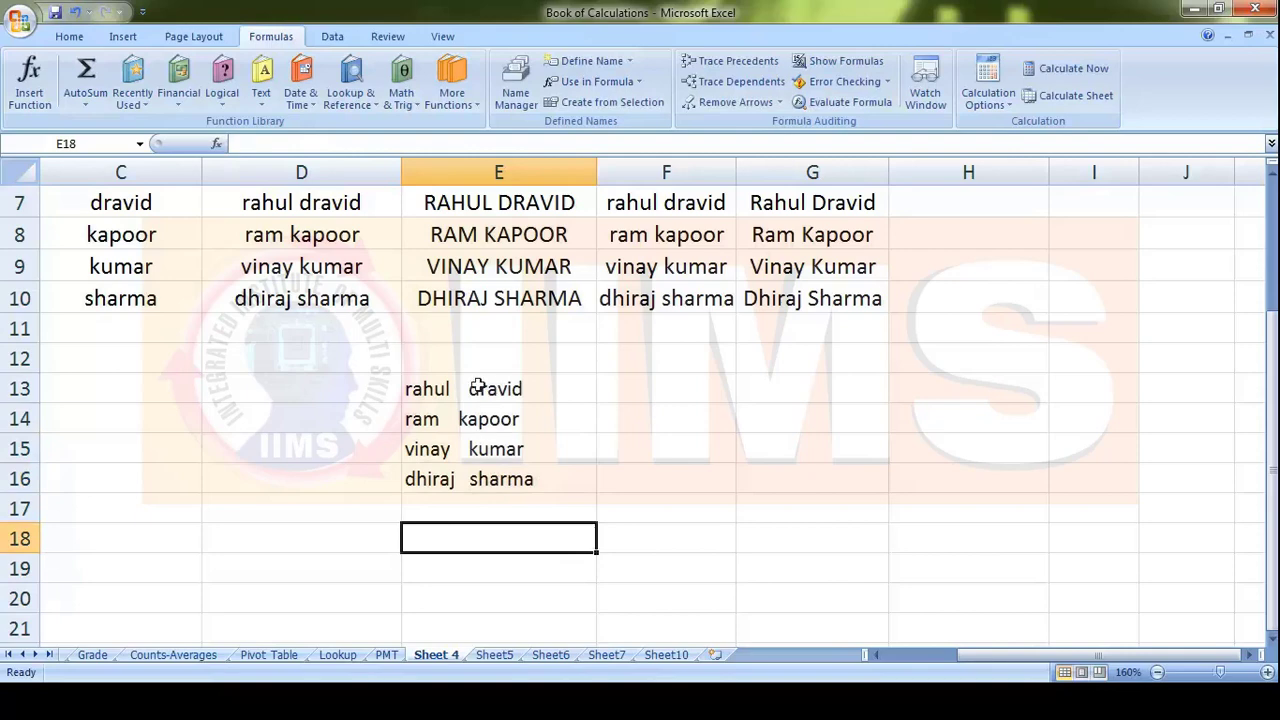
# Step: Examine the names with extra spaces in E13:E16 alongside the empty Trim column
pyautogui.moveTo(478, 388); pyautogui.dragTo(549, 561)
pyautogui.scroll(2, 766, 537)
pyautogui.scroll(-1, 763, 535)
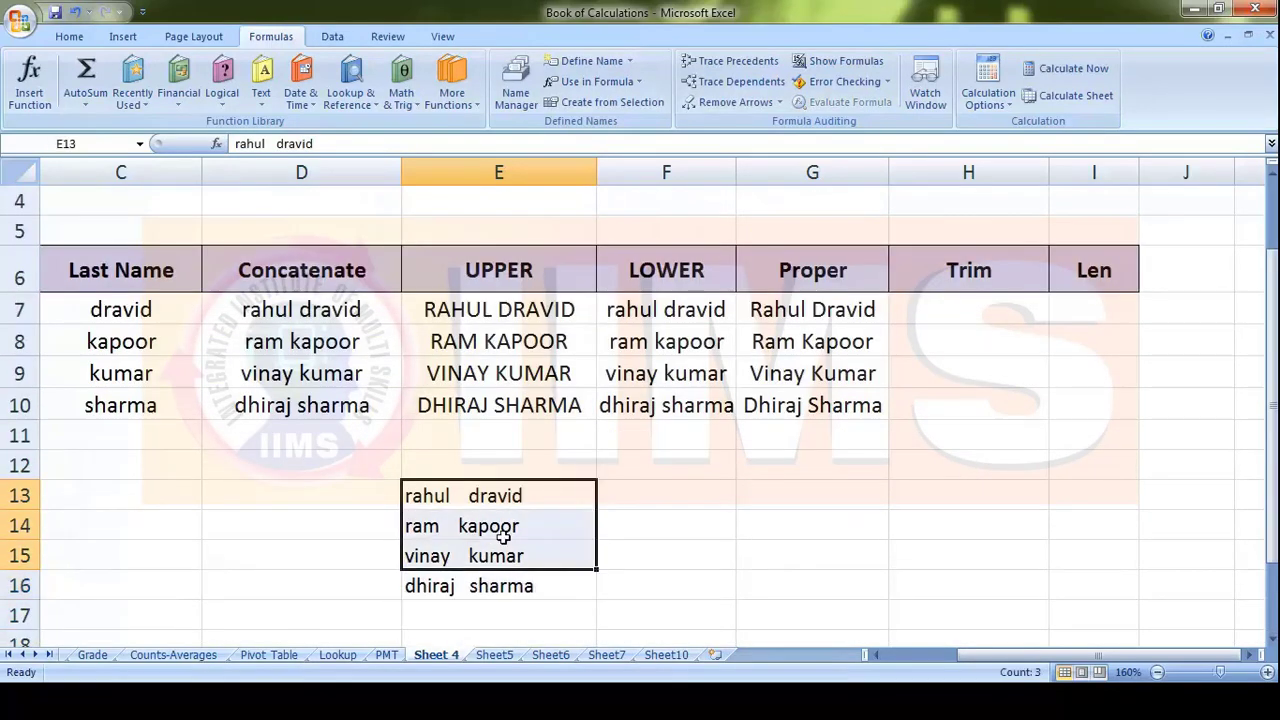
pyautogui.click(484, 522)
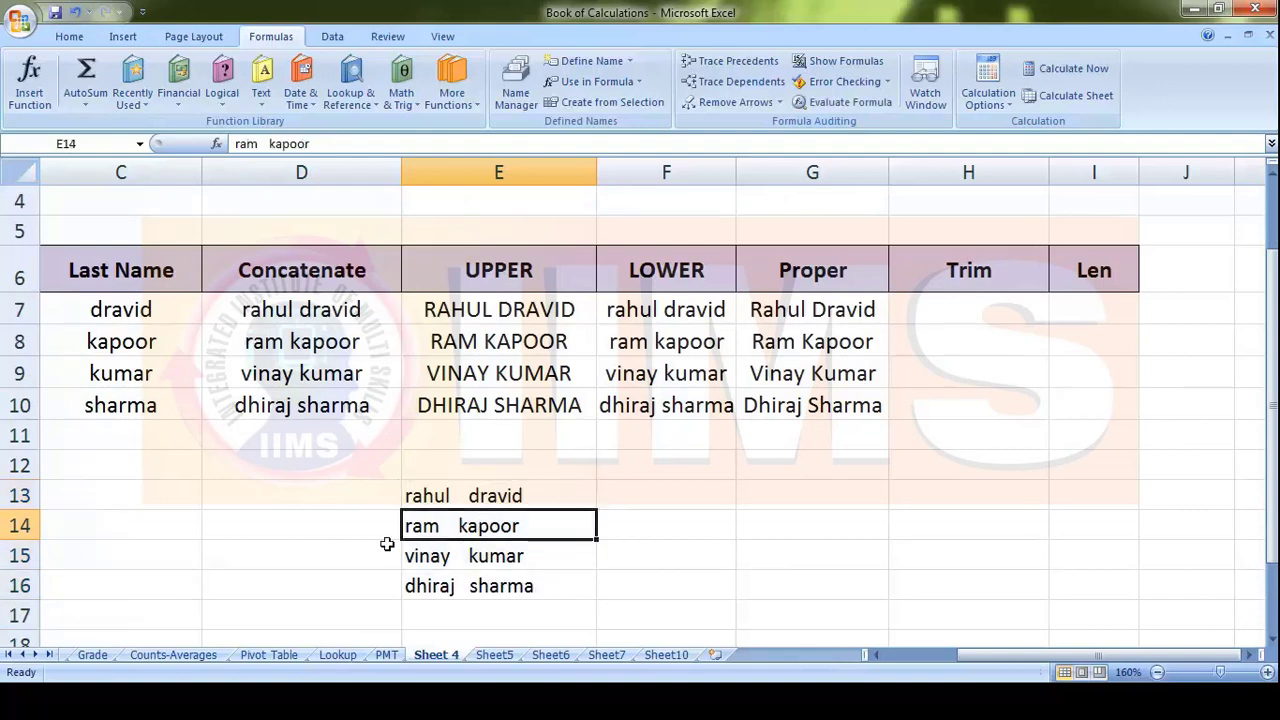
pyautogui.click(961, 315)
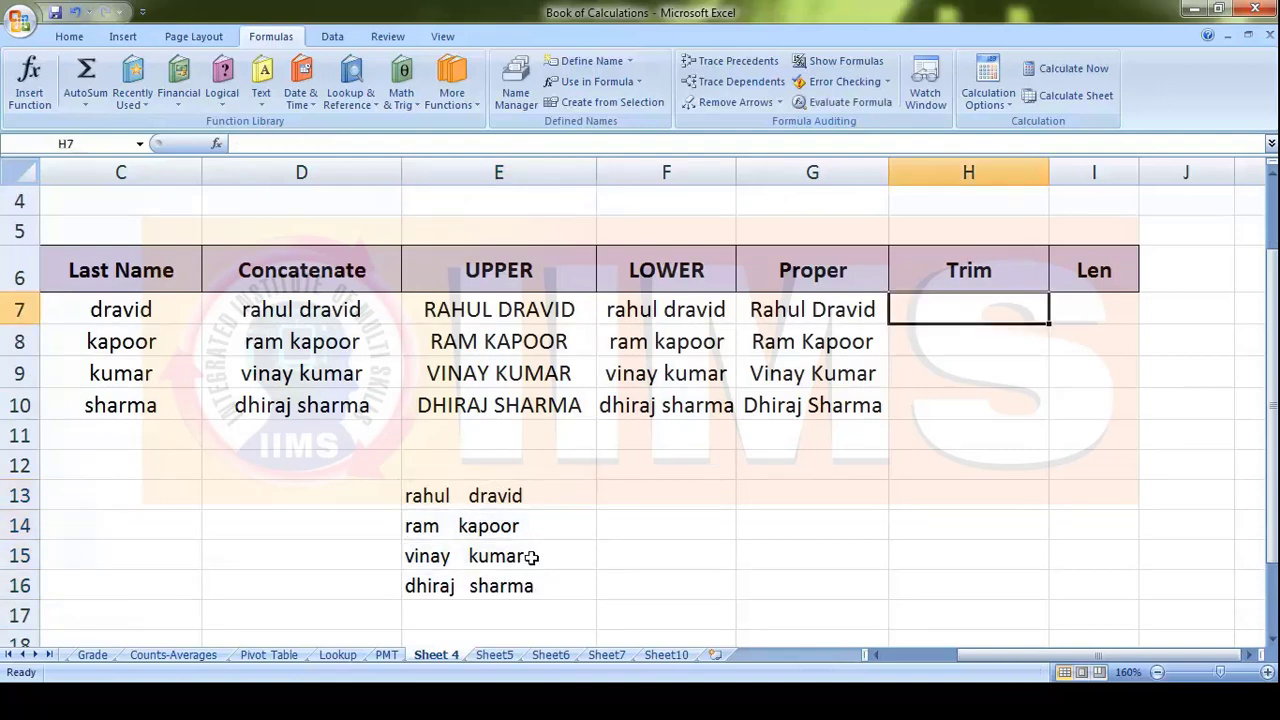
pyautogui.moveTo(537, 492); pyautogui.dragTo(550, 574)
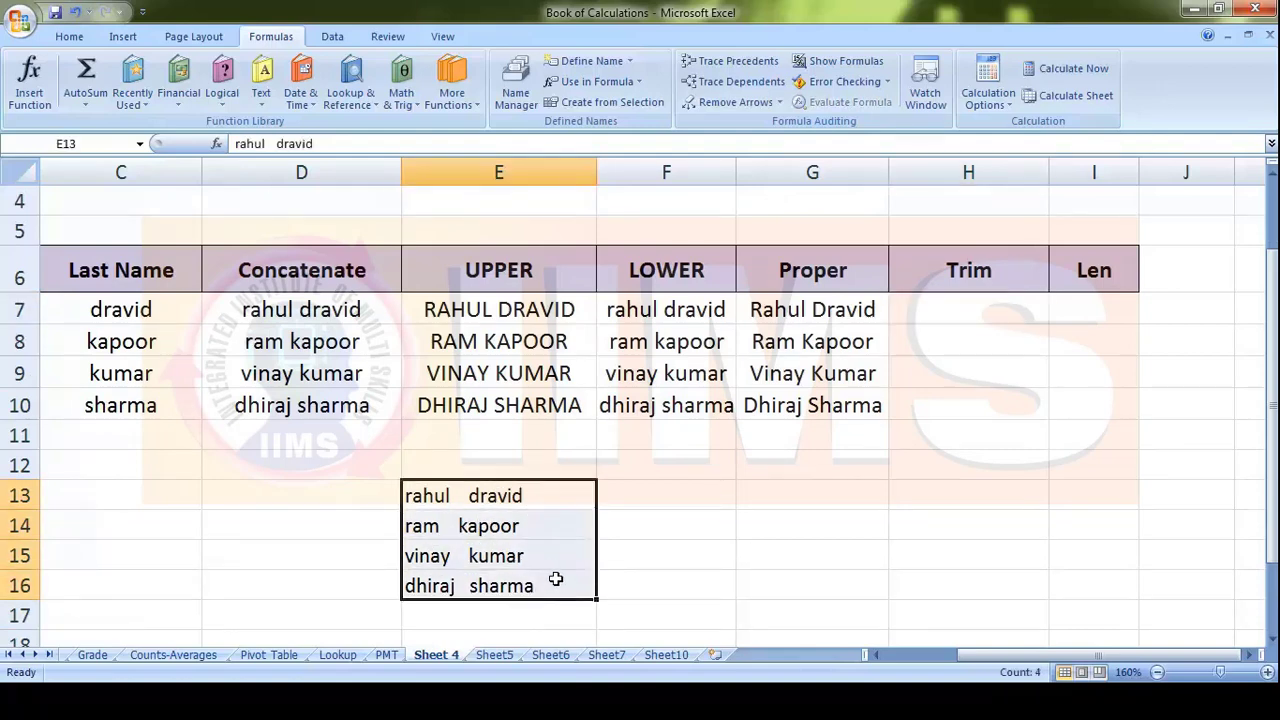
# Step: Enter a TRIM formula in H7 that removes the extra spaces from the name in E13
pyautogui.click(982, 305)
pyautogui.write('=ti')
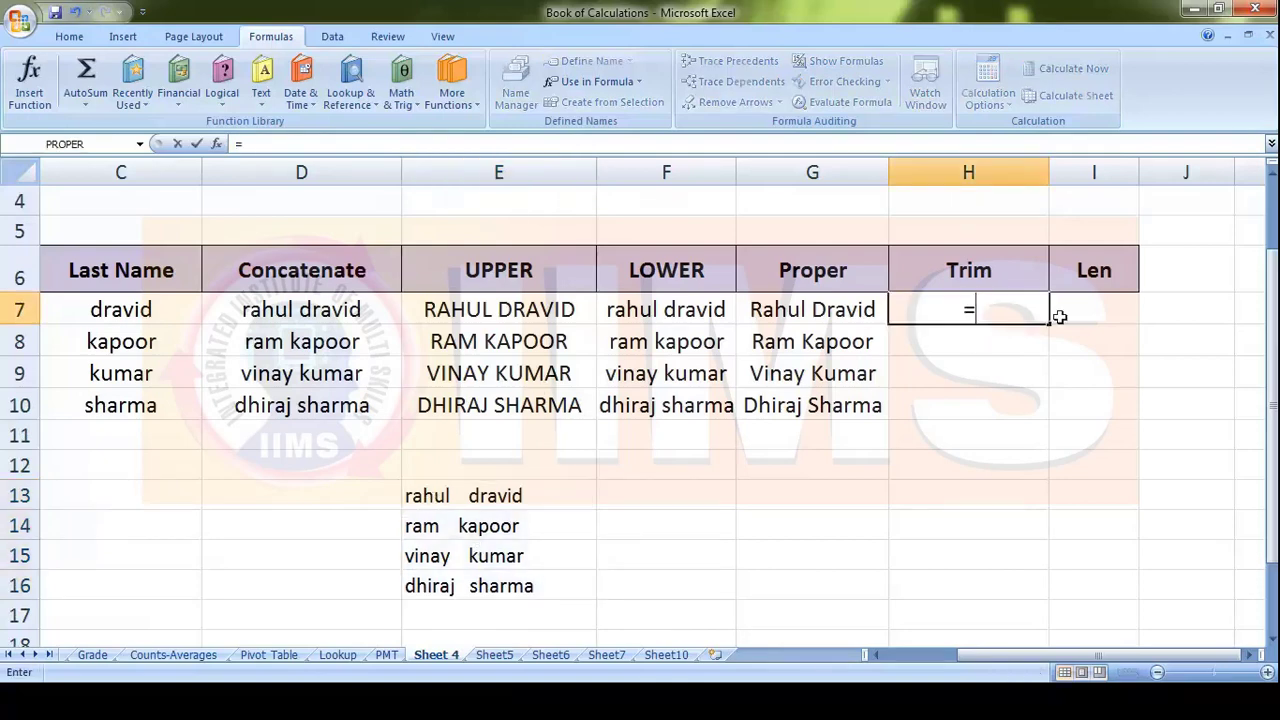
pyautogui.press('BackSpace')
pyautogui.press('BackSpace')
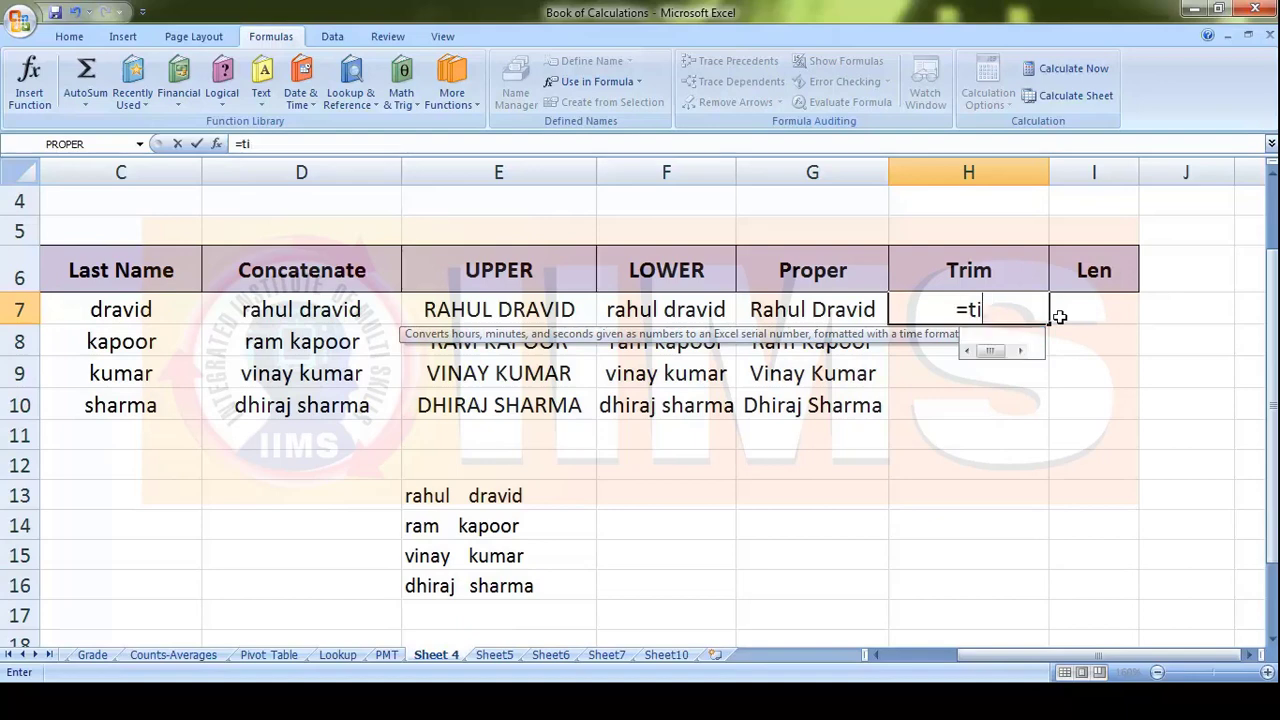
pyautogui.write('rim(')
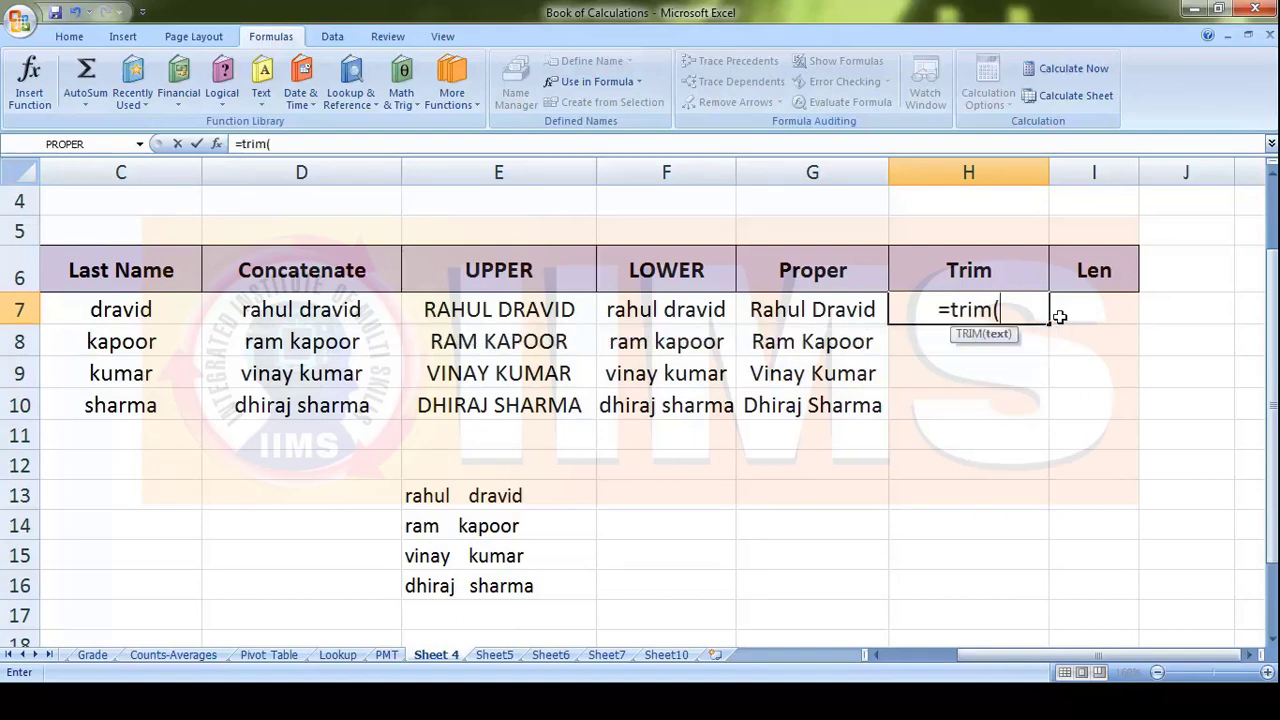
pyautogui.click(552, 493)
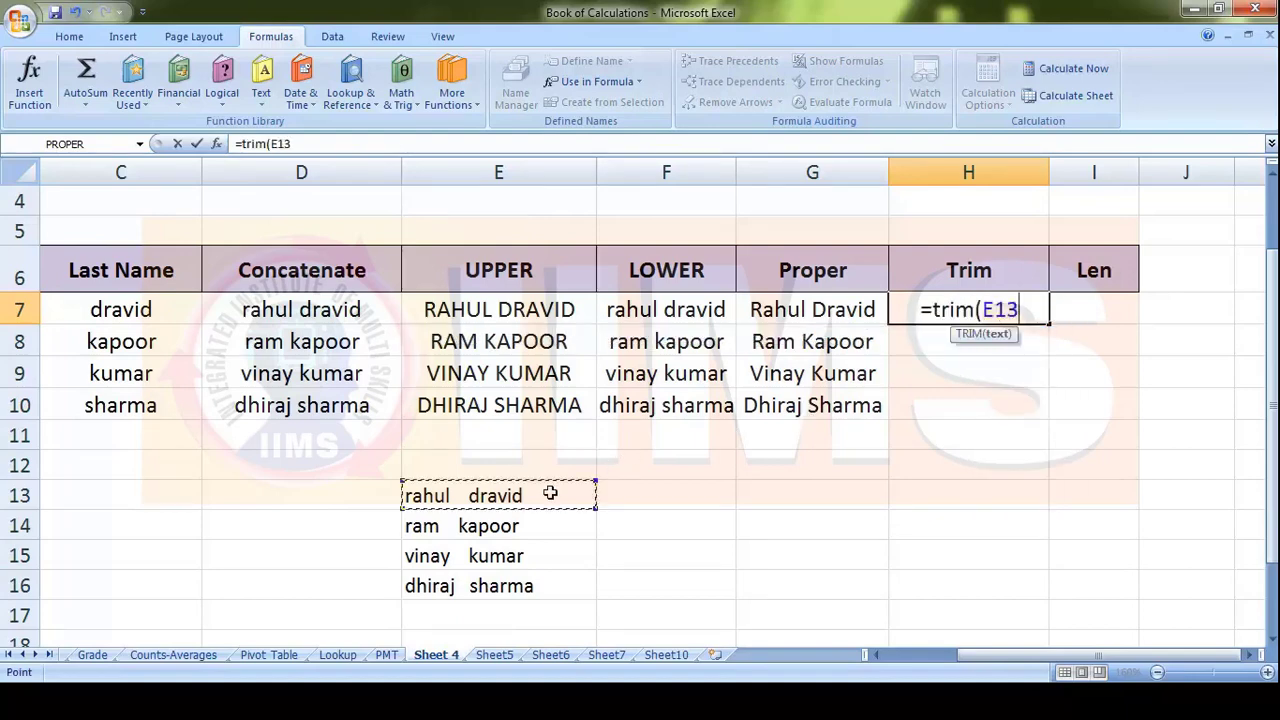
pyautogui.write(')')
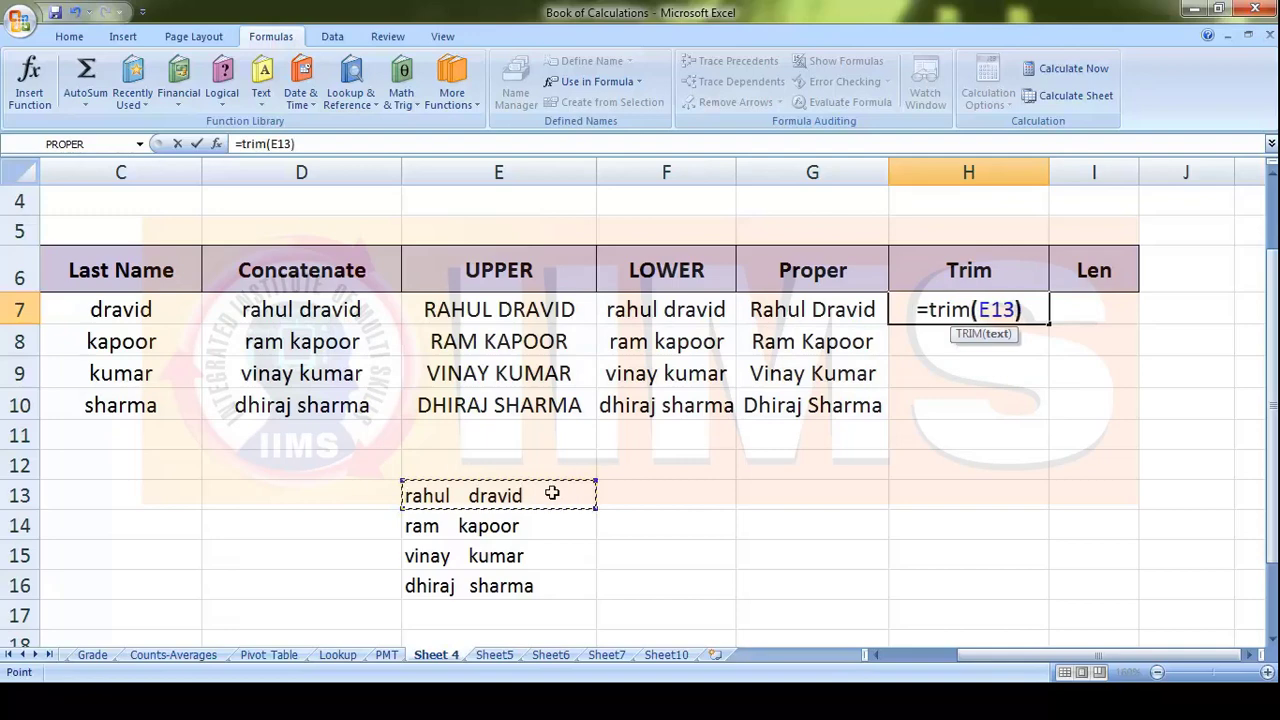
pyautogui.press('Return')
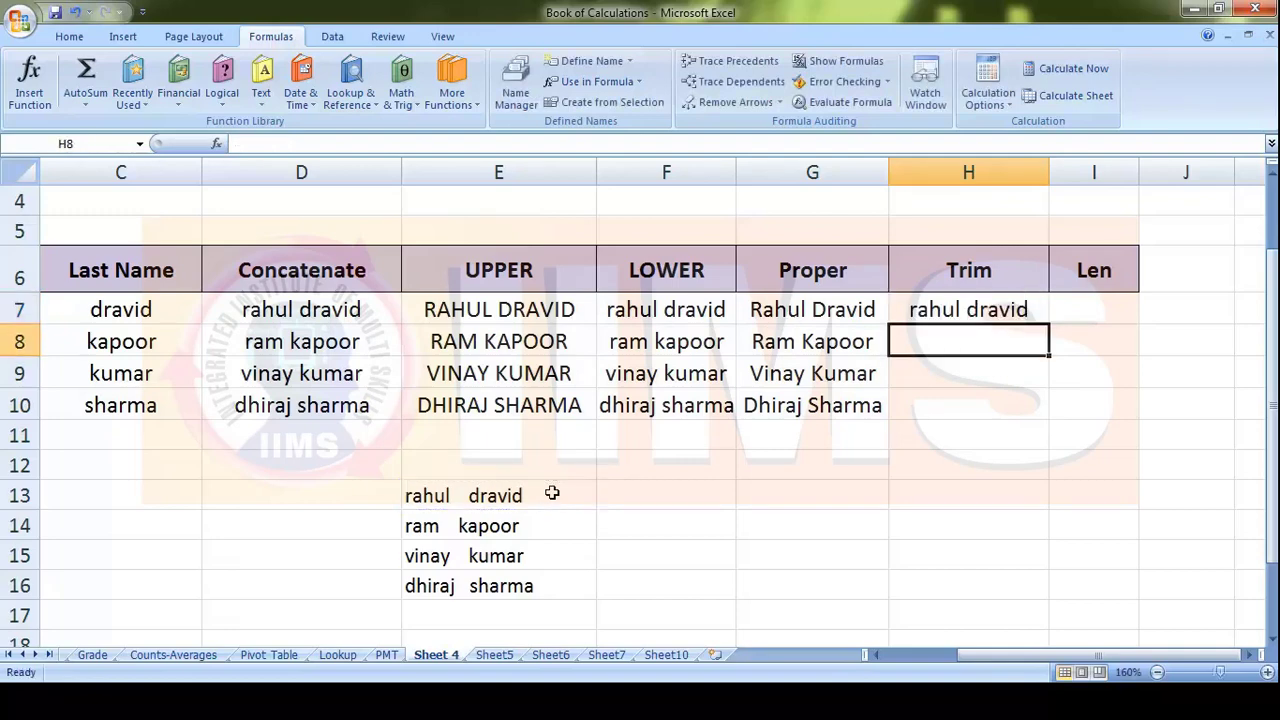
# Step: Fill the TRIM formula from H7 down through H10
pyautogui.doubleClick(468, 496)
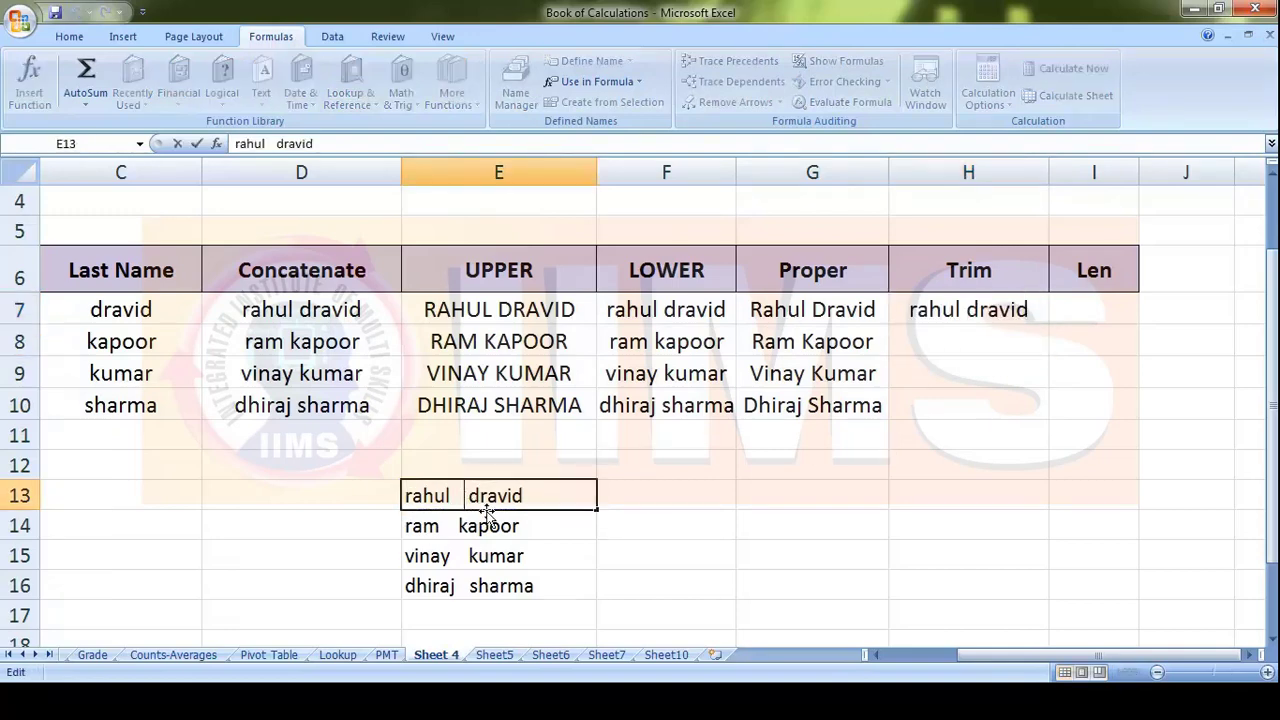
pyautogui.click(552, 528)
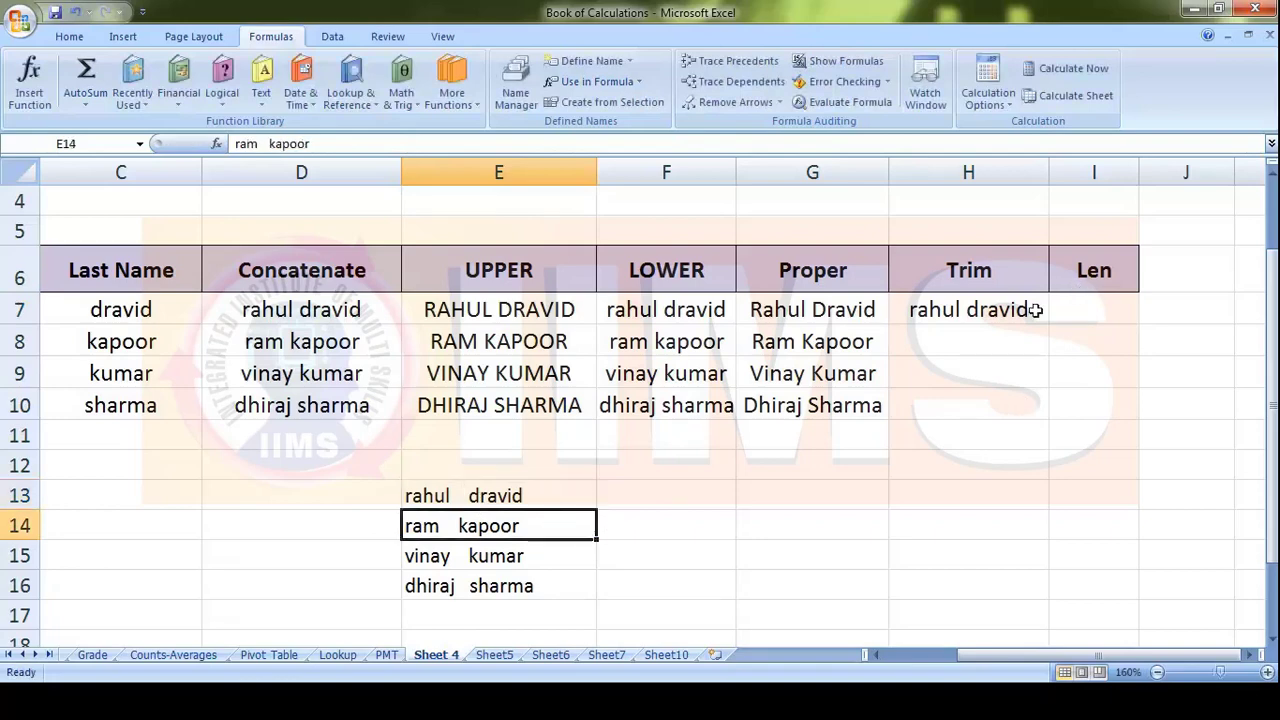
pyautogui.click(987, 316)
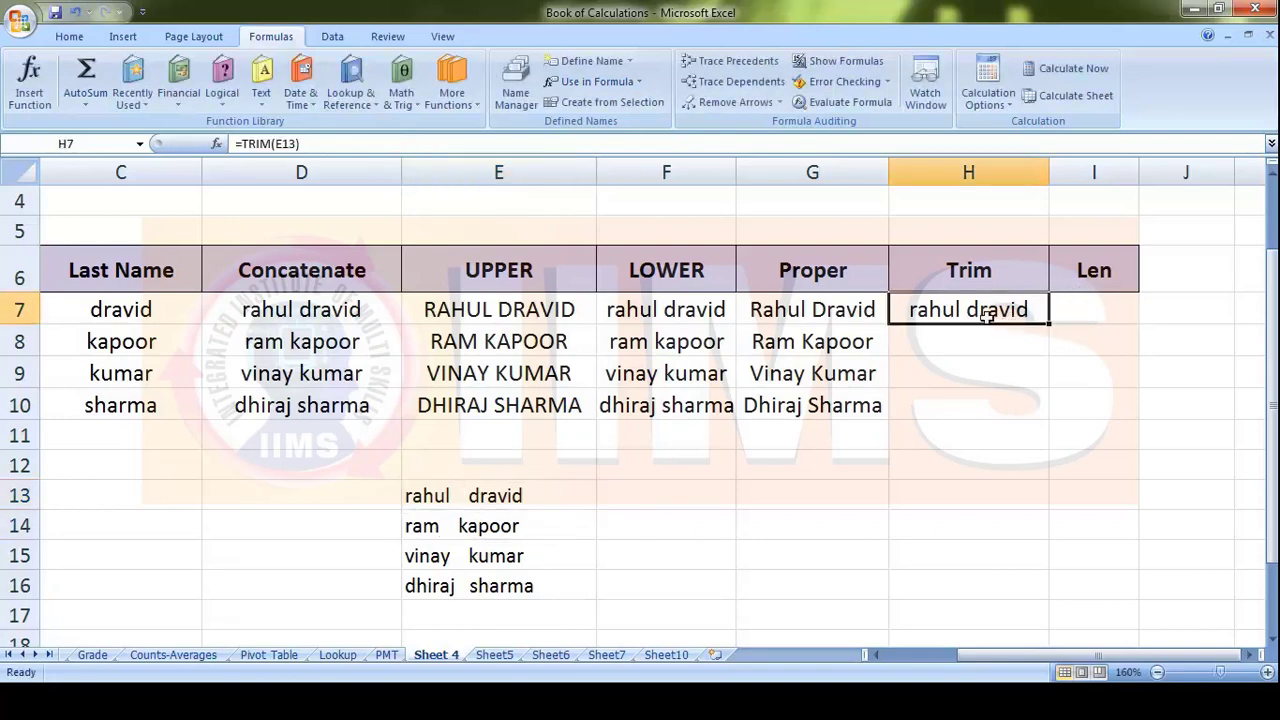
pyautogui.moveTo(1050, 325); pyautogui.dragTo(1057, 420)
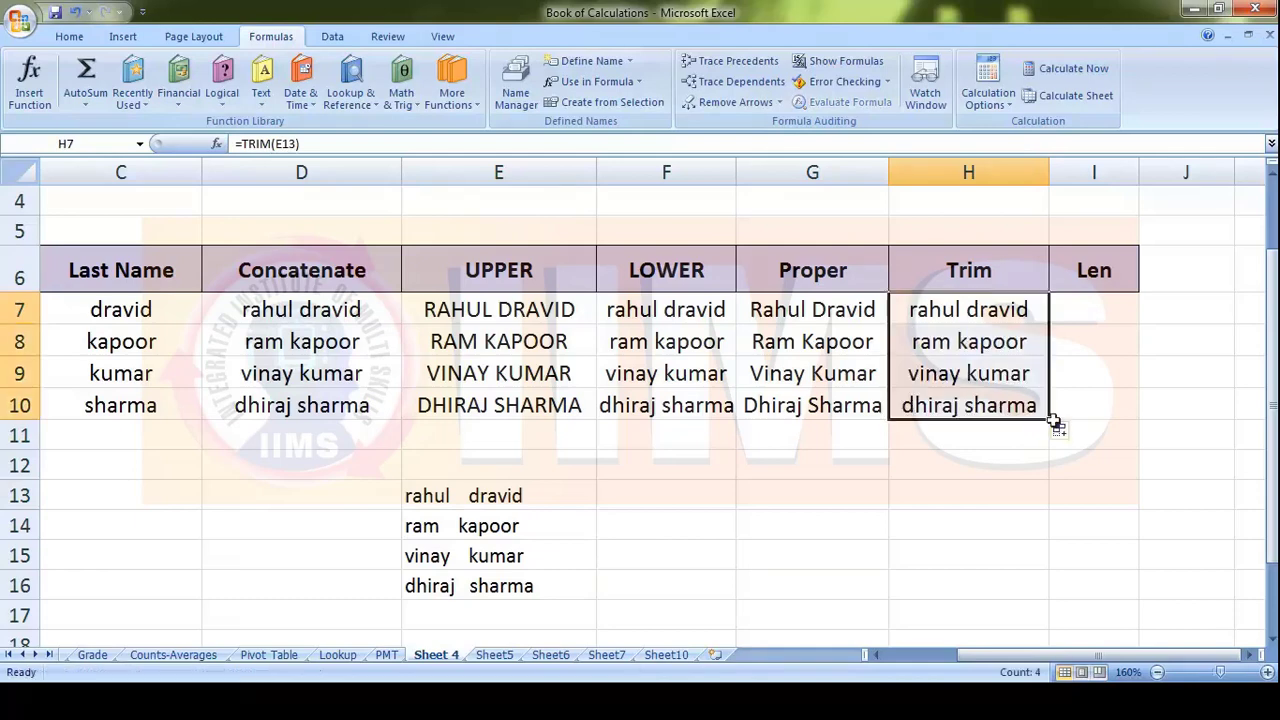
# Step: Compare the spaced names in E13:E16 with the trimmed names in H7:H10
pyautogui.moveTo(488, 485); pyautogui.dragTo(491, 588)
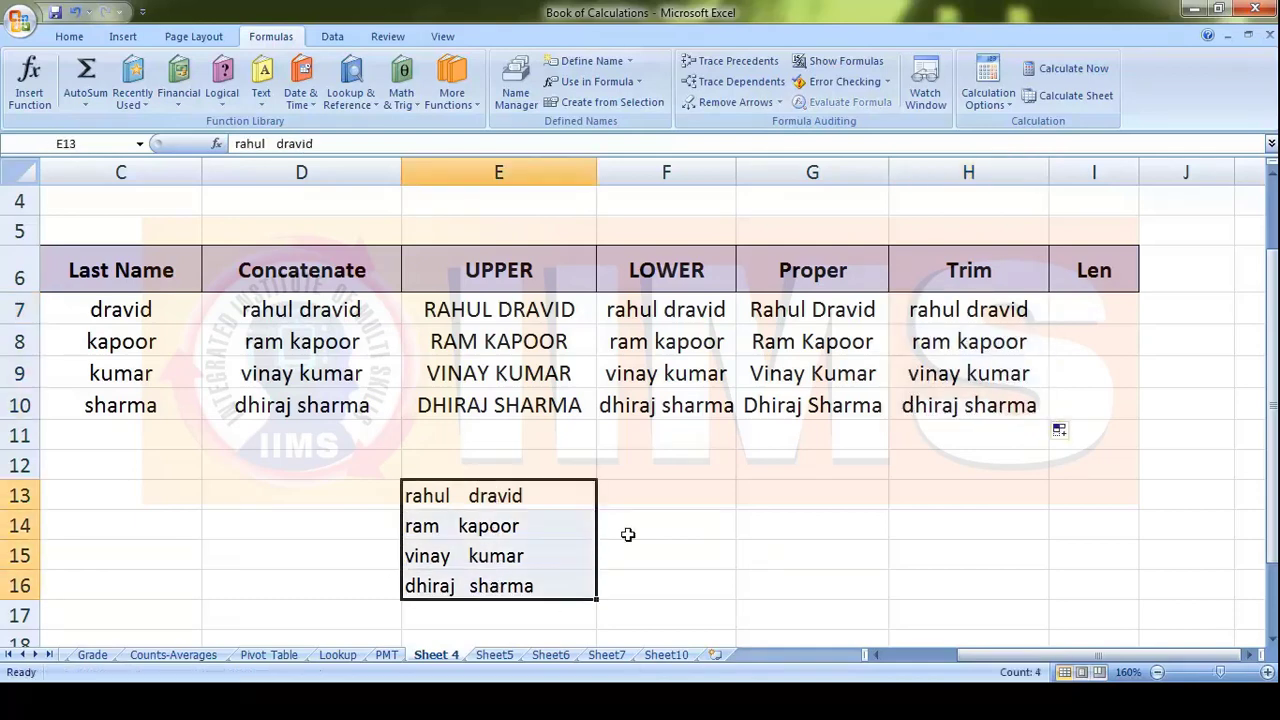
pyautogui.click(990, 368)
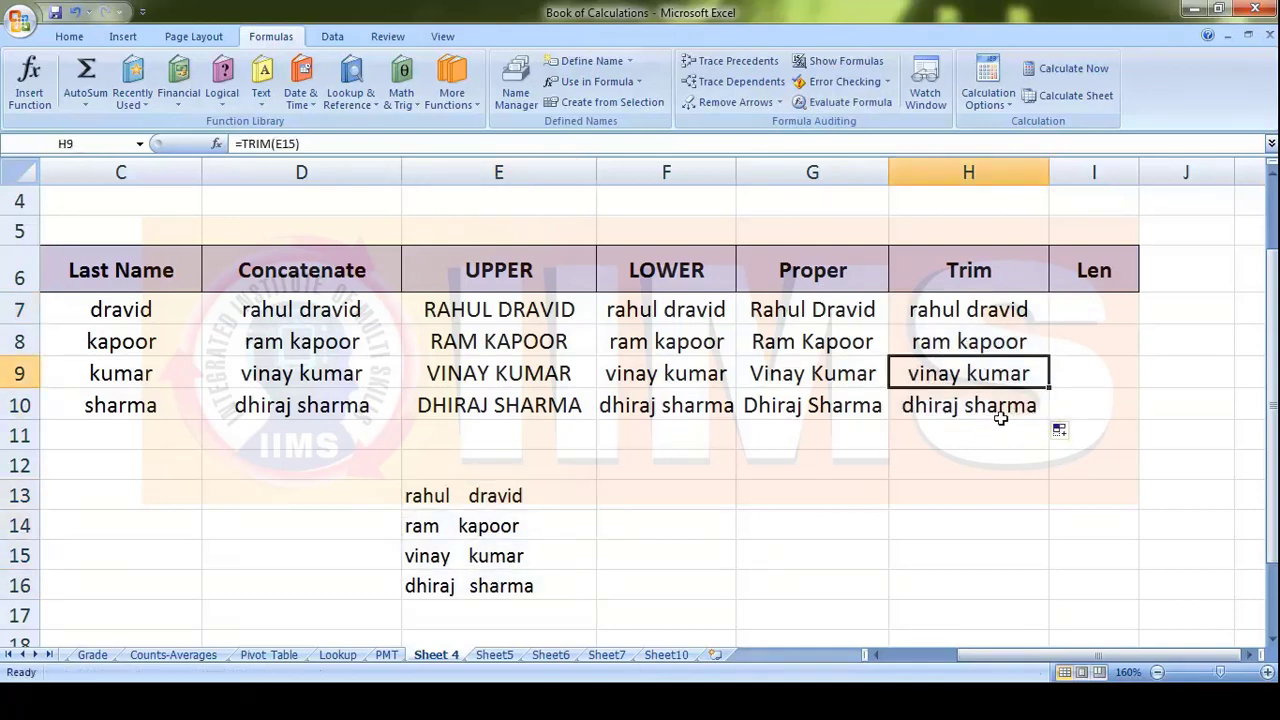
pyautogui.click(1005, 411)
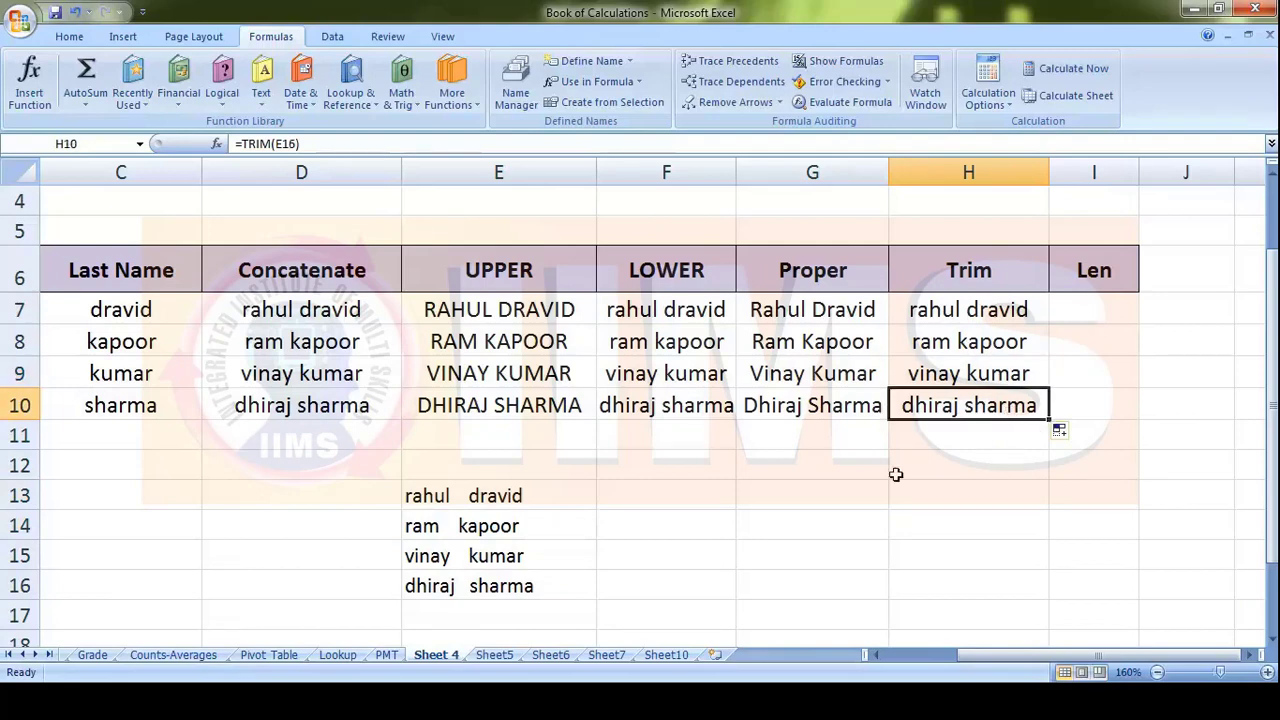
pyautogui.moveTo(544, 495); pyautogui.dragTo(550, 570)
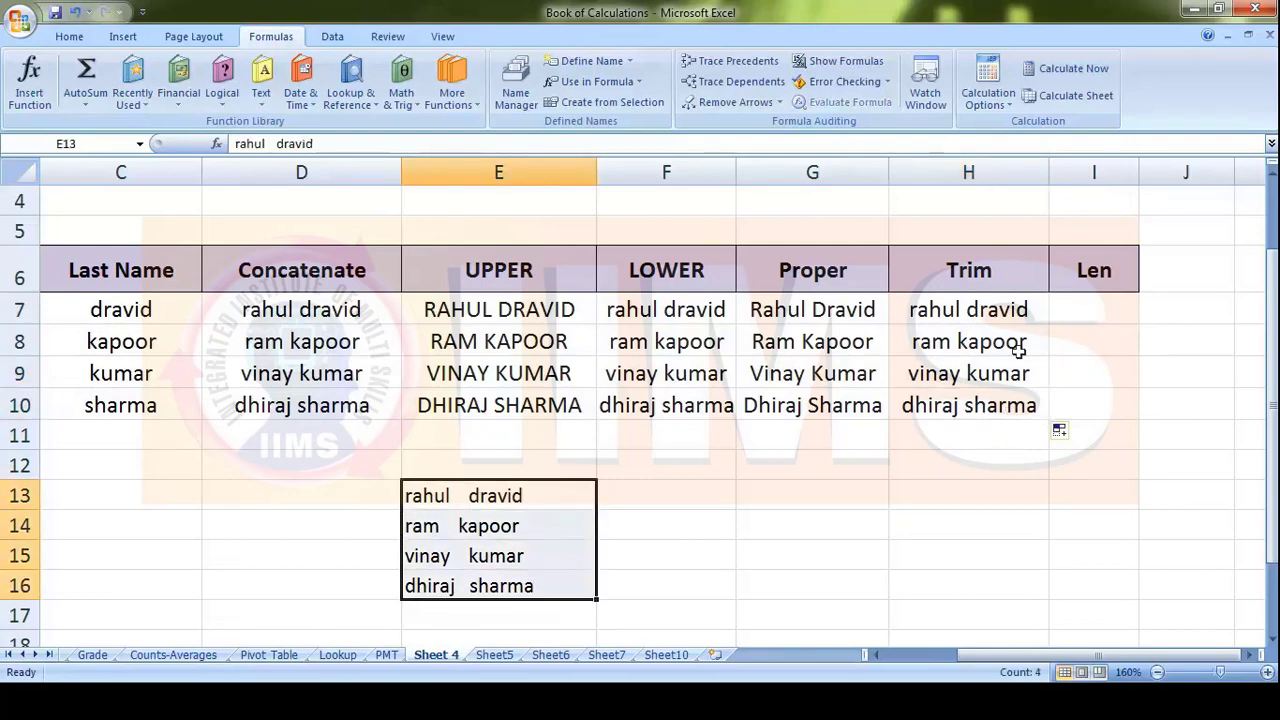
pyautogui.moveTo(987, 314); pyautogui.dragTo(966, 424)
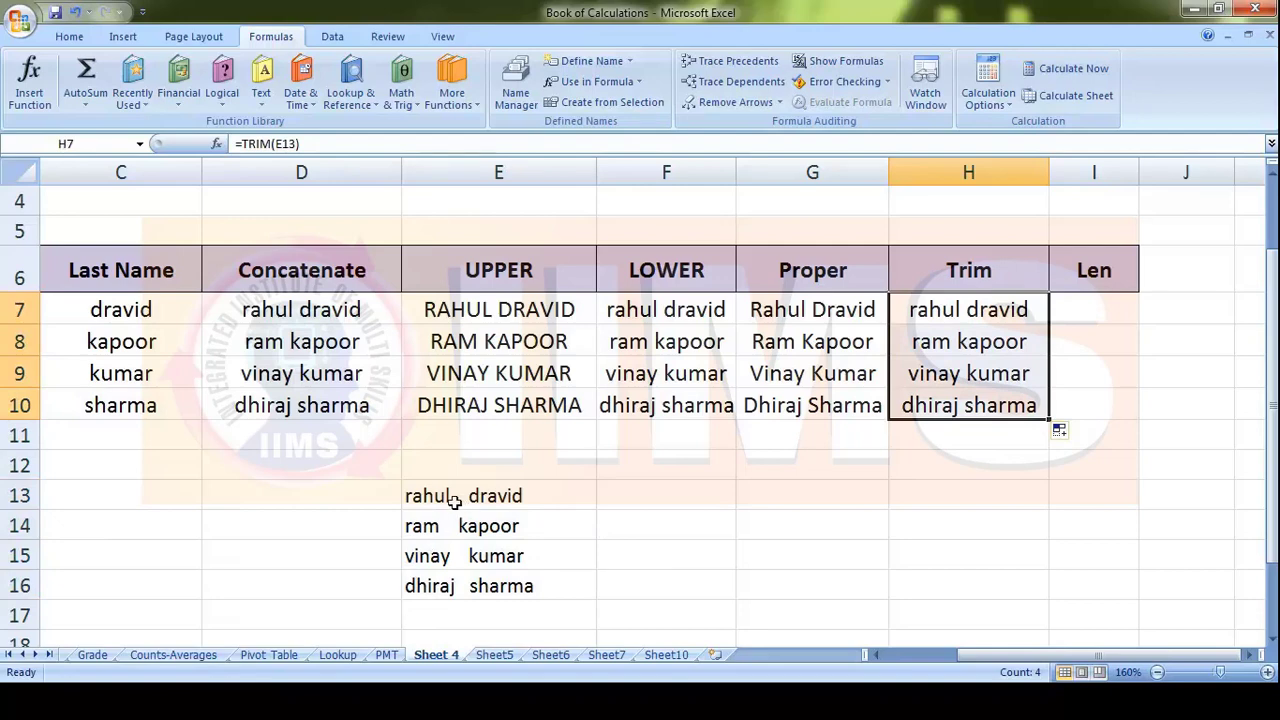
# Step: Enter a LEN formula in I7 that counts the characters of the trimmed name in H7
pyautogui.click(1065, 320)
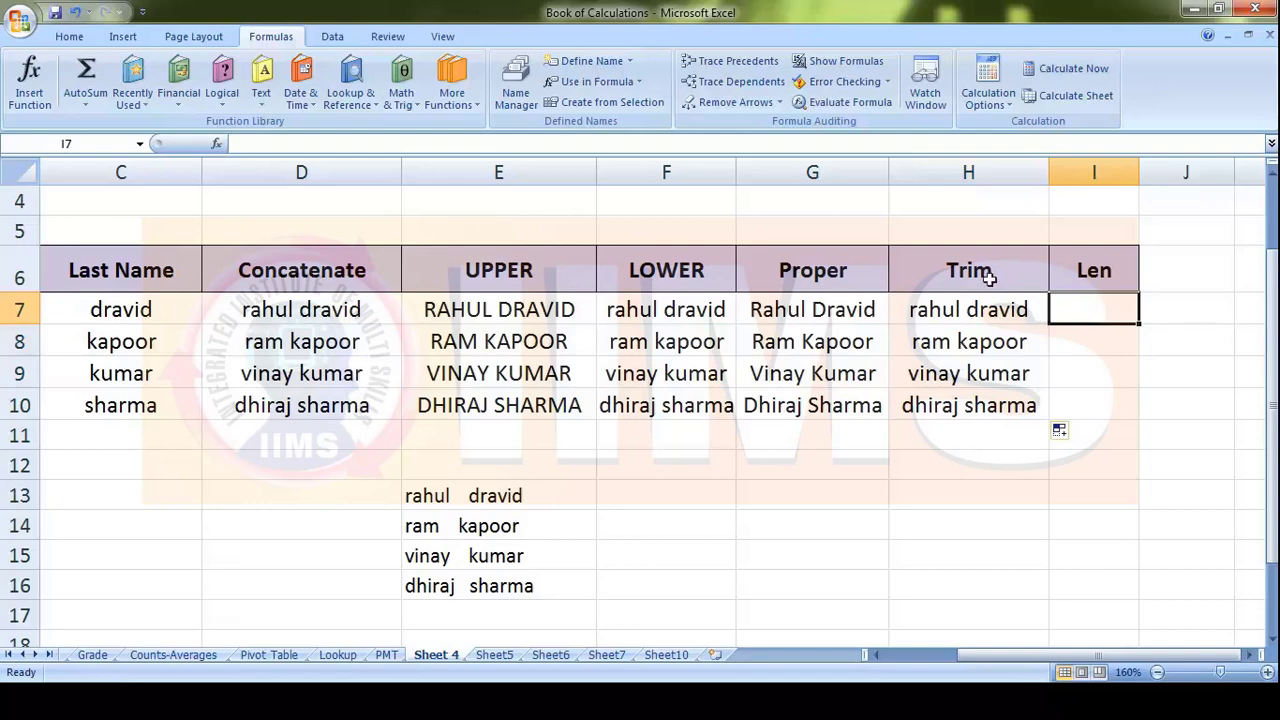
pyautogui.click(953, 309)
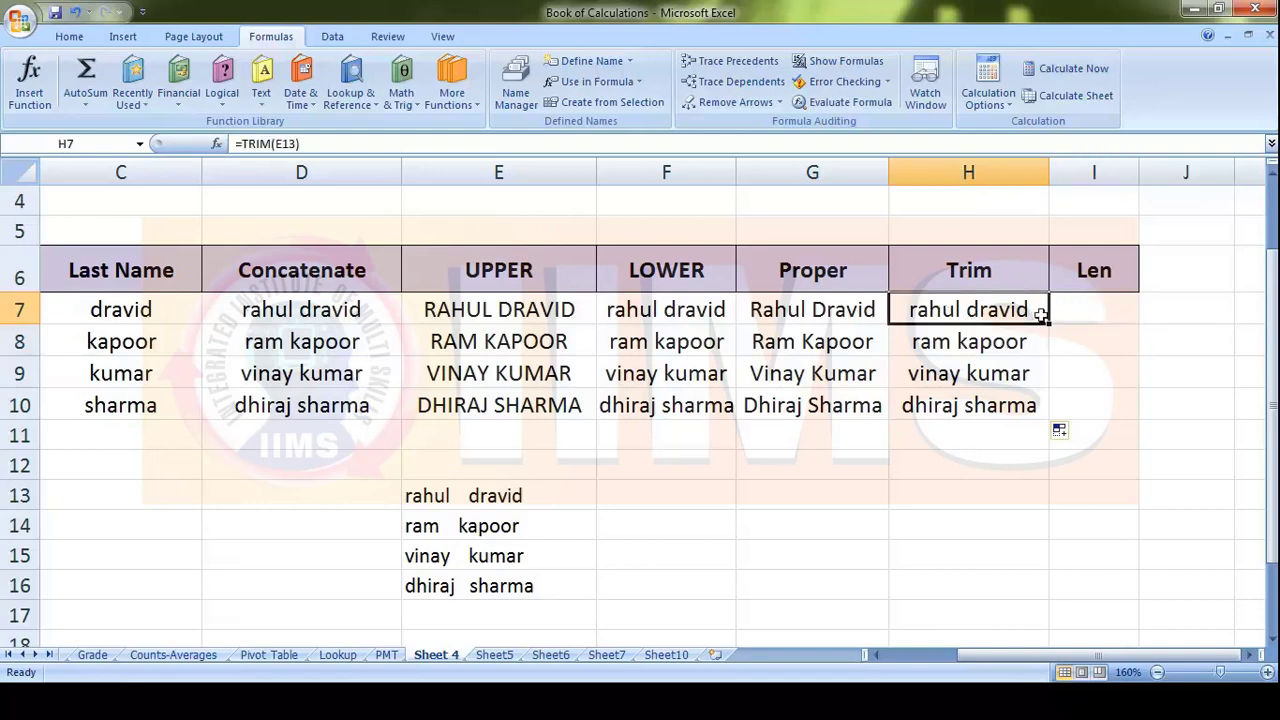
pyautogui.click(1096, 312)
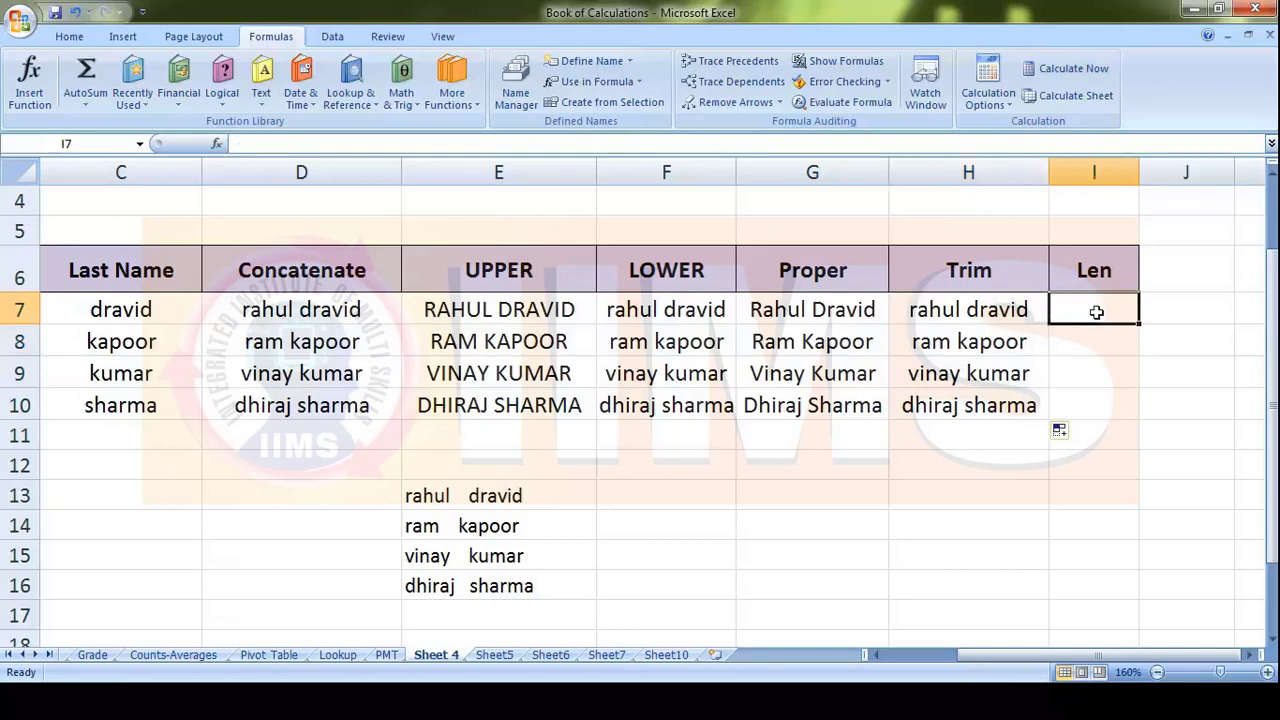
pyautogui.write('=l')
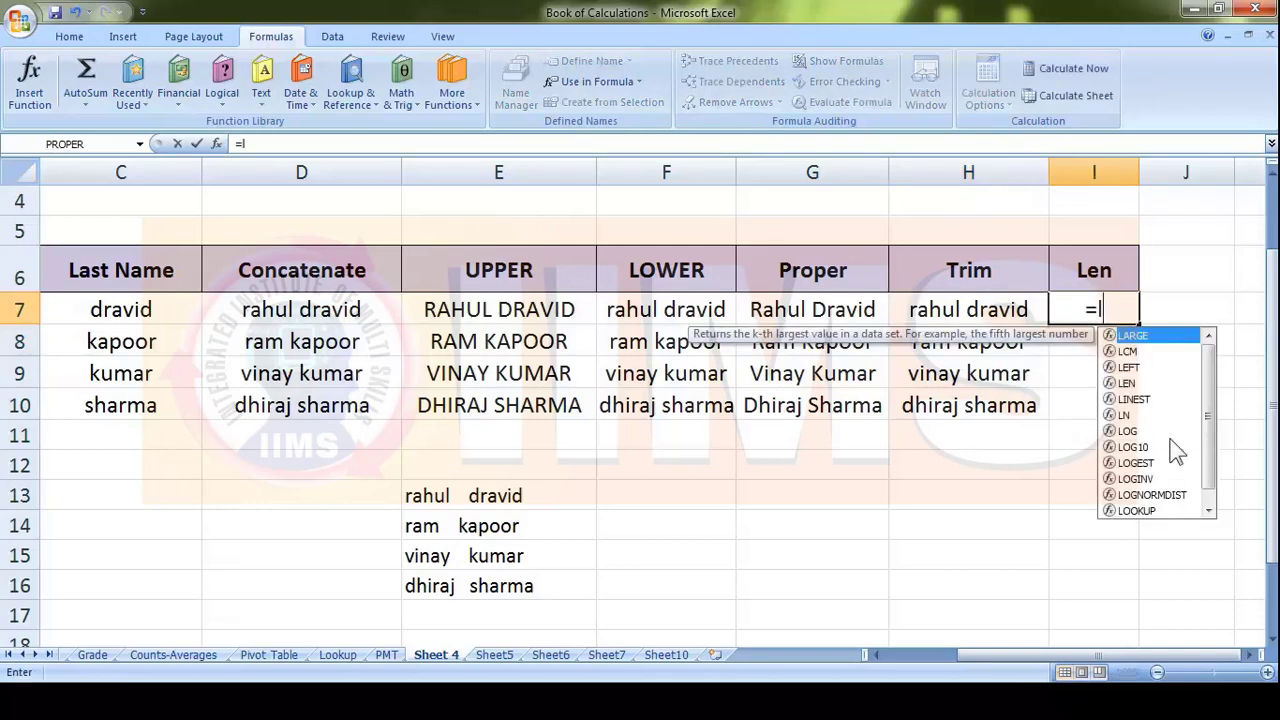
pyautogui.write('en(')
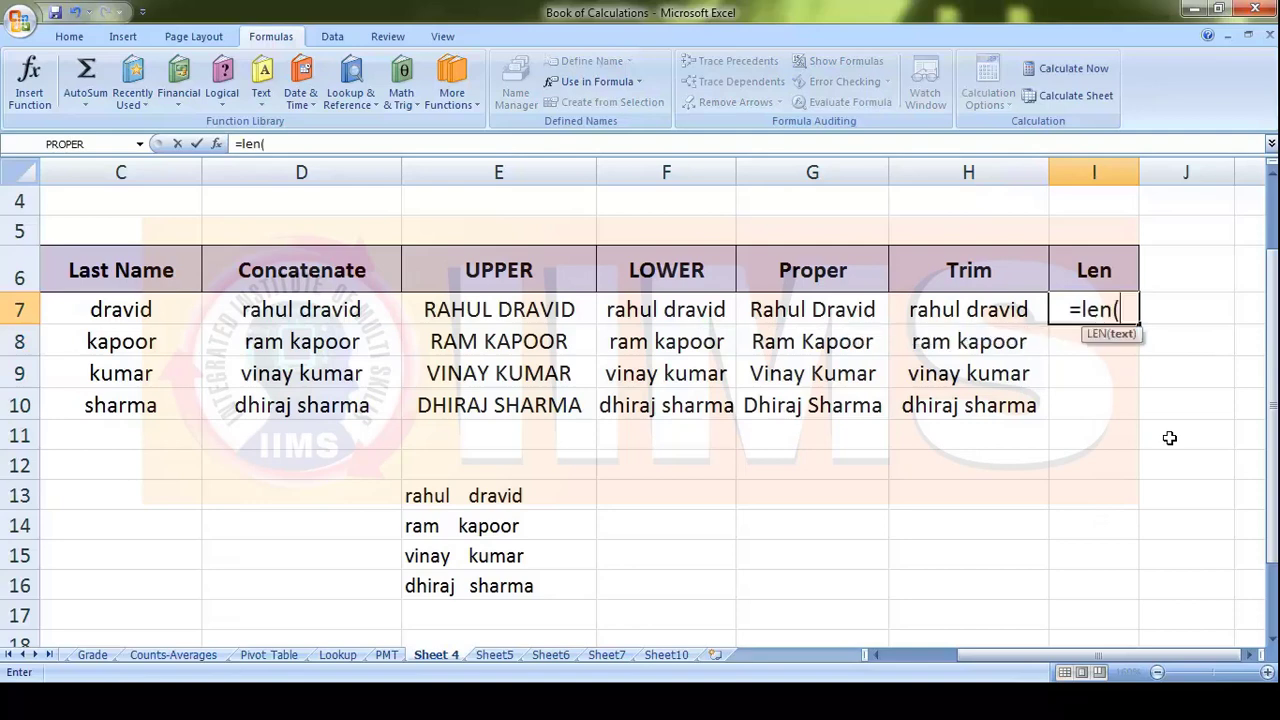
pyautogui.click(956, 316)
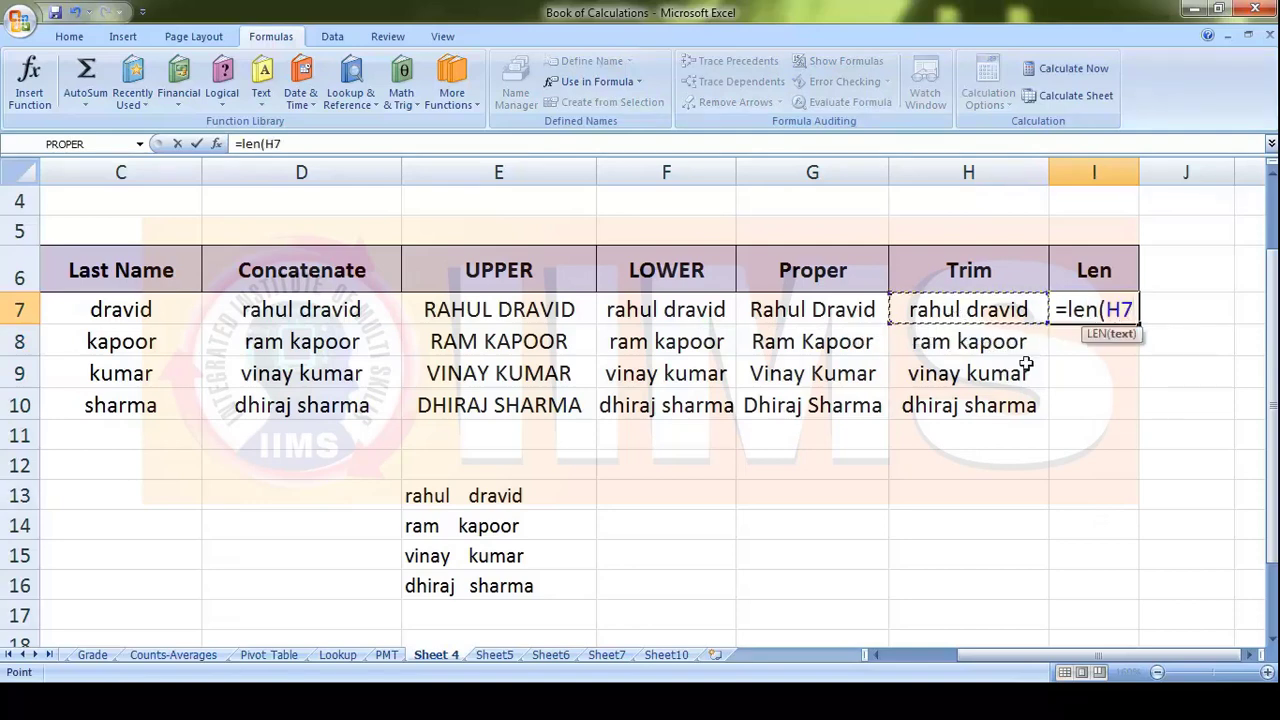
pyautogui.write(')')
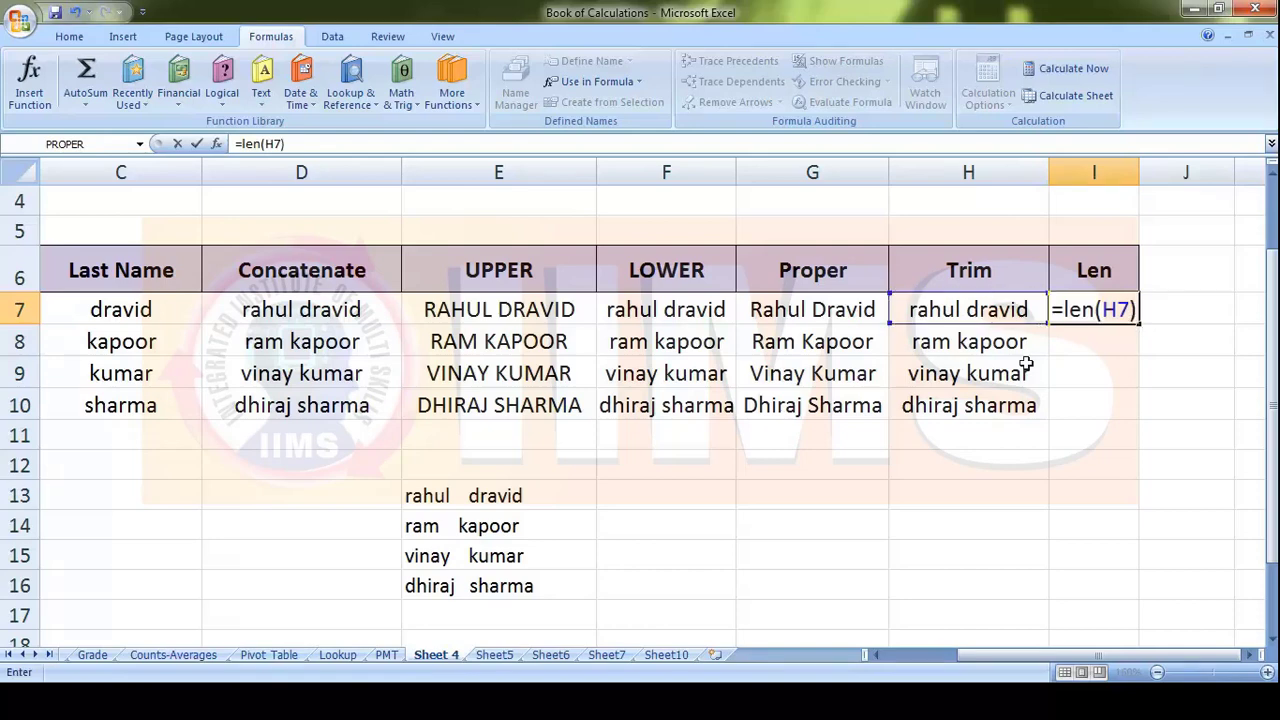
pyautogui.press('Return')
# Step: Fill the LEN formula from I7 down through I10
pyautogui.click(1114, 302)
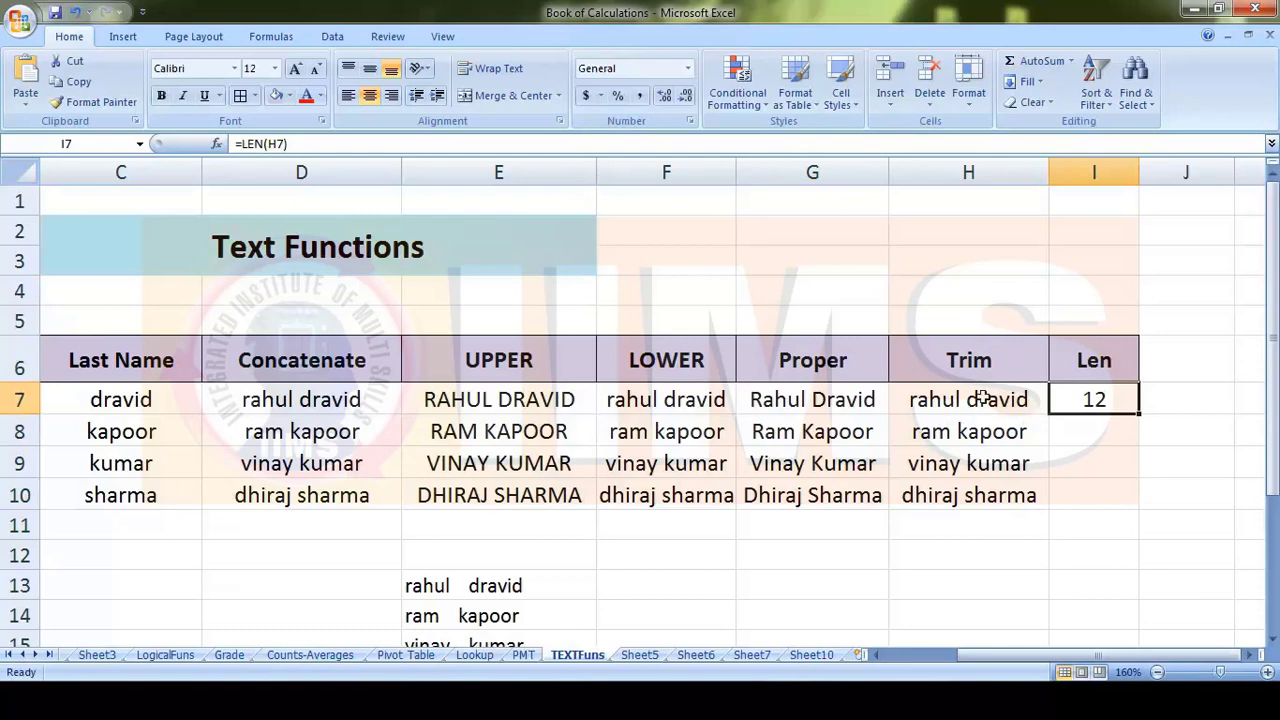
pyautogui.click(922, 399)
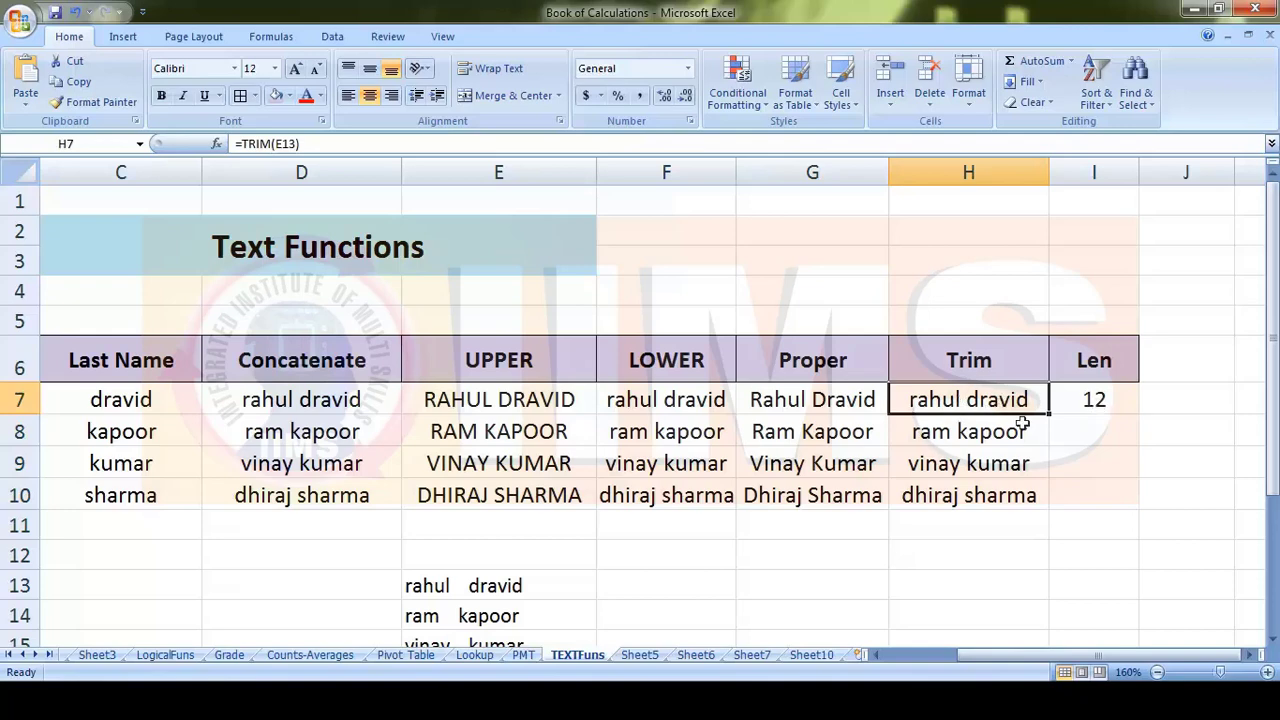
pyautogui.click(1117, 404)
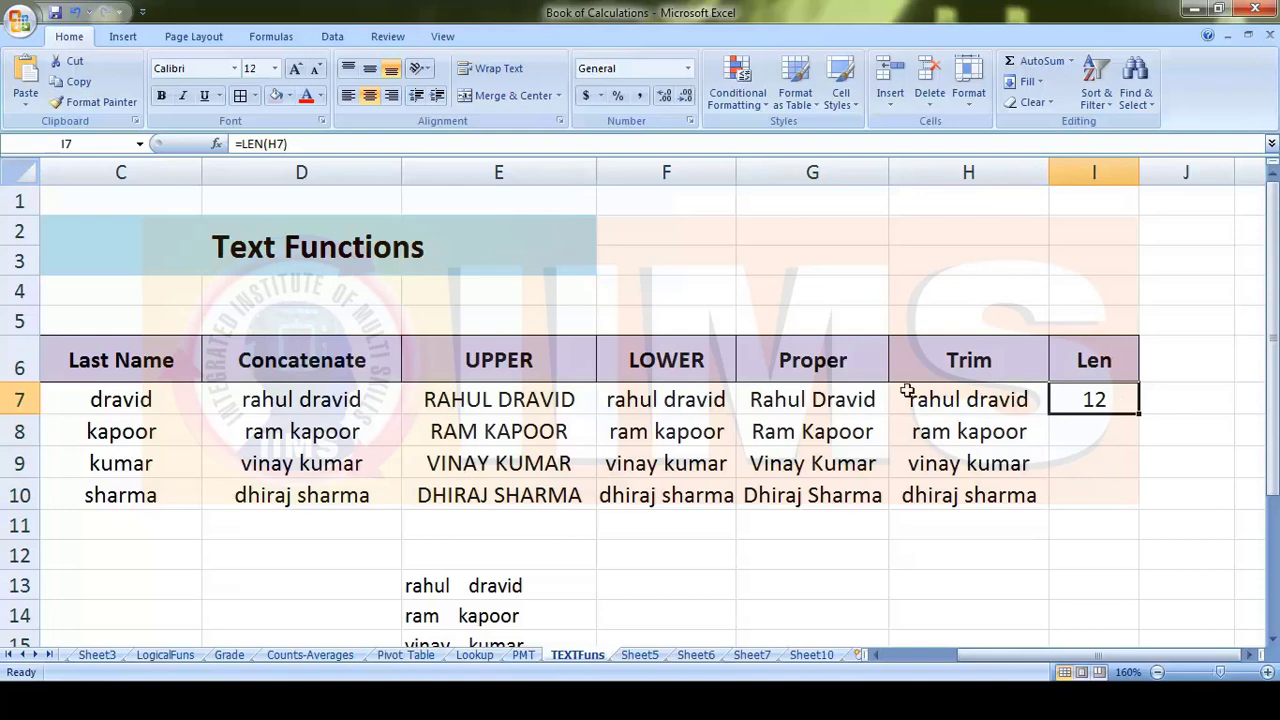
pyautogui.click(972, 405)
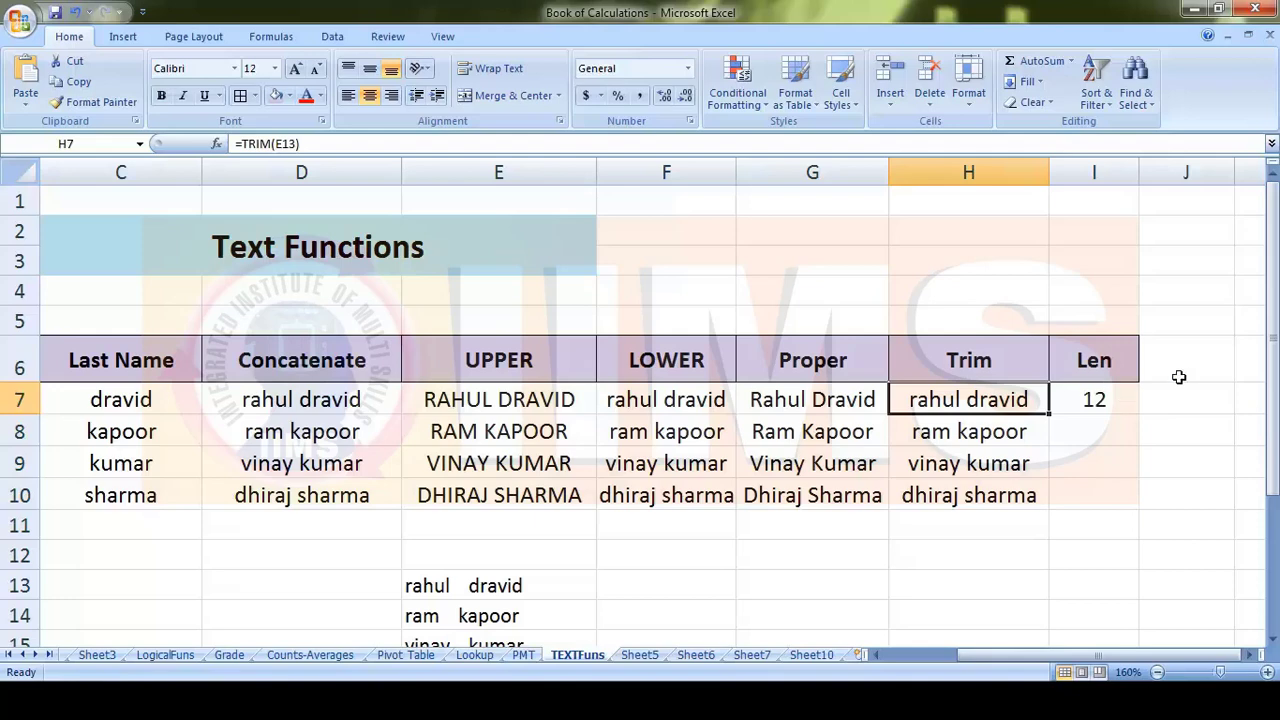
pyautogui.click(1119, 400)
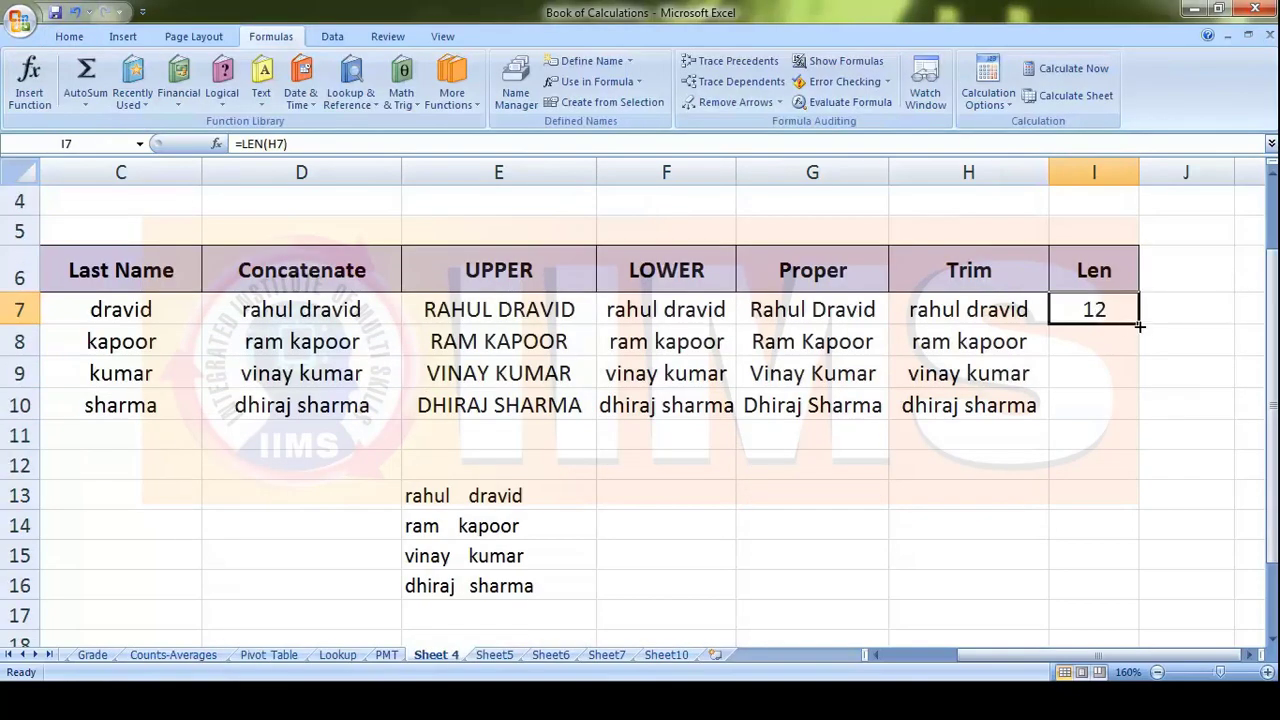
pyautogui.moveTo(1139, 325); pyautogui.dragTo(1140, 420)
# Step: Examine the LEN results in column I against the trimmed names and review the completed table from the First Name column
pyautogui.click(1078, 402)
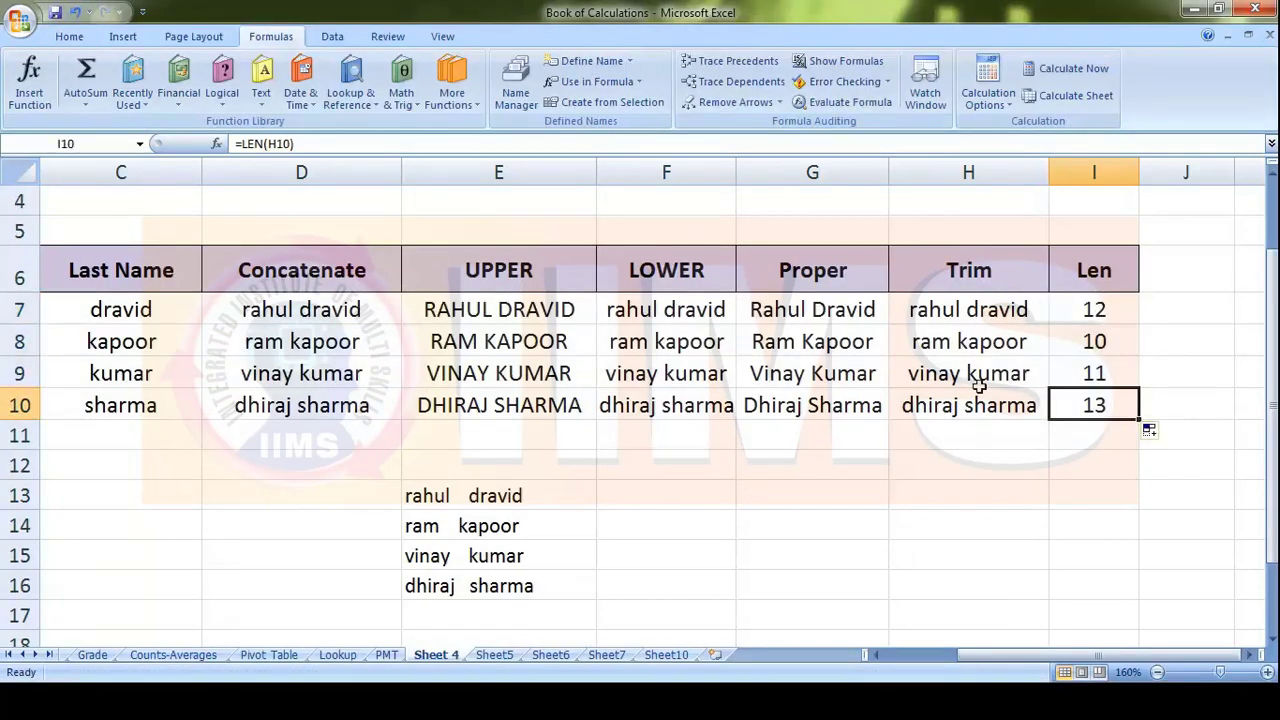
pyautogui.click(993, 311)
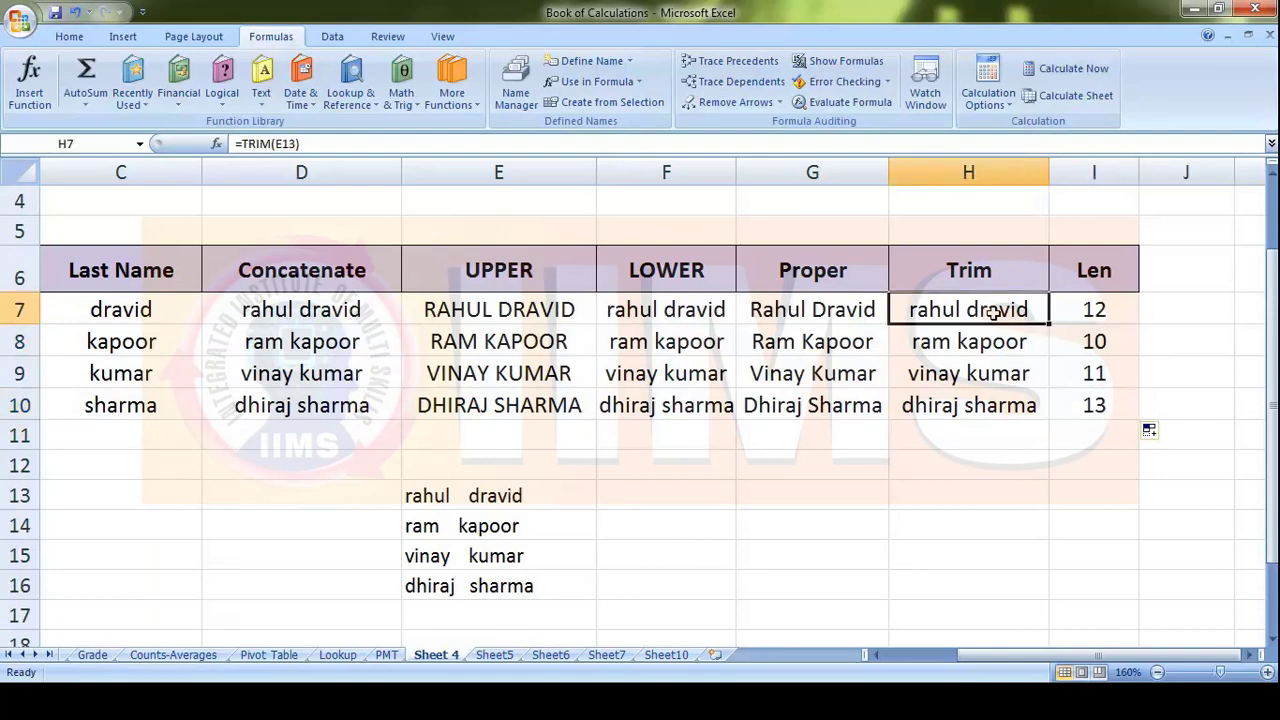
pyautogui.click(1089, 308)
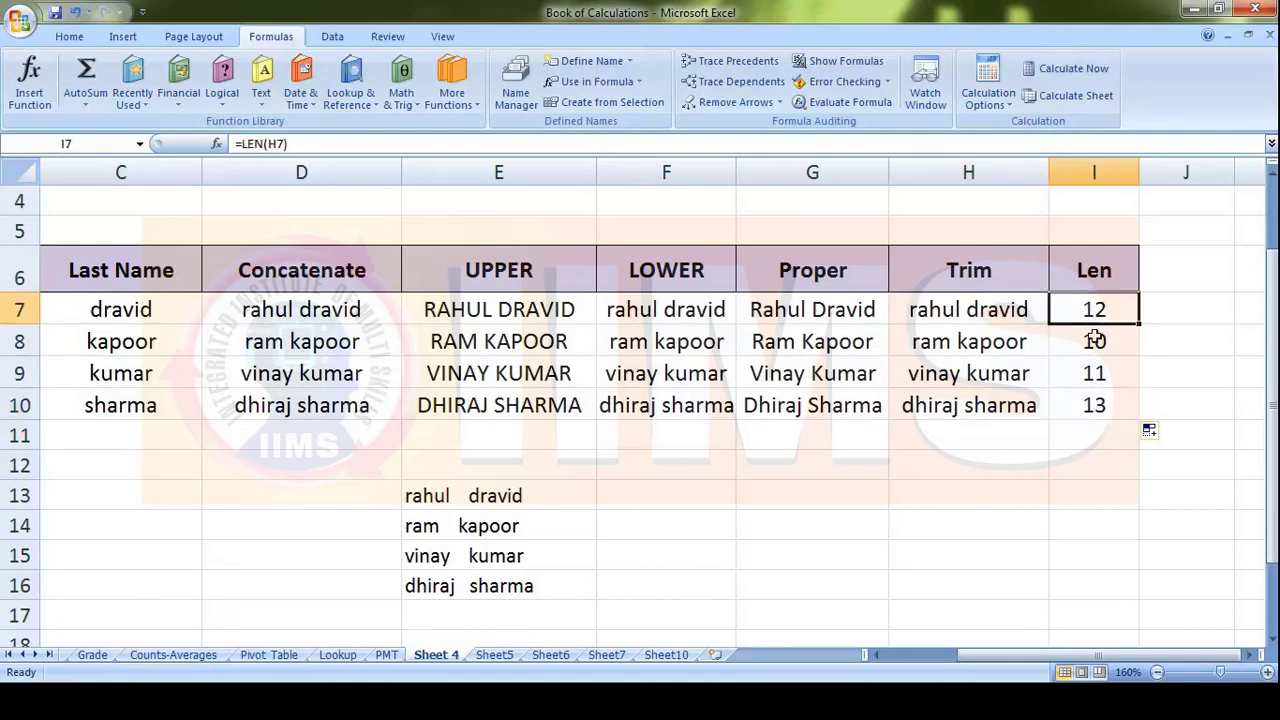
pyautogui.click(1096, 275)
pyautogui.moveTo(1003, 655); pyautogui.dragTo(980, 655)
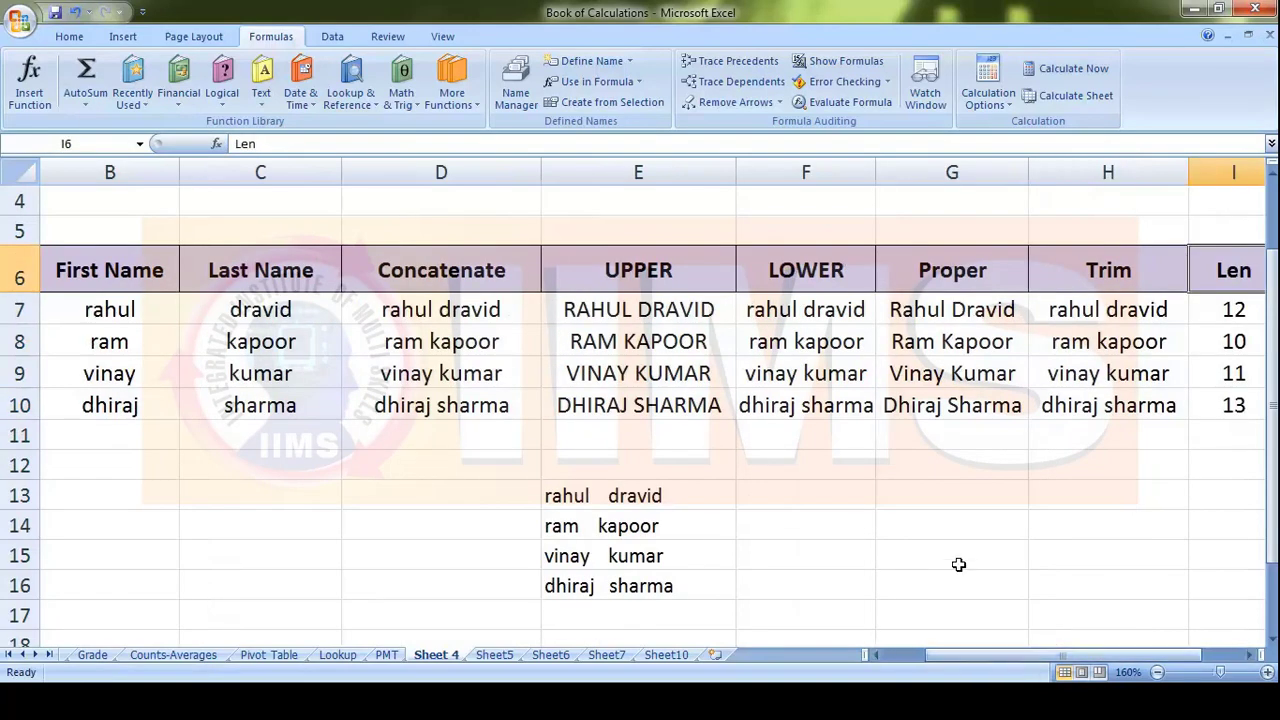
# Step: Review the Concatenate, UPPER, LOWER, Proper, Trim and Len columns of the Text Functions table
pyautogui.scroll(1, 957, 563)
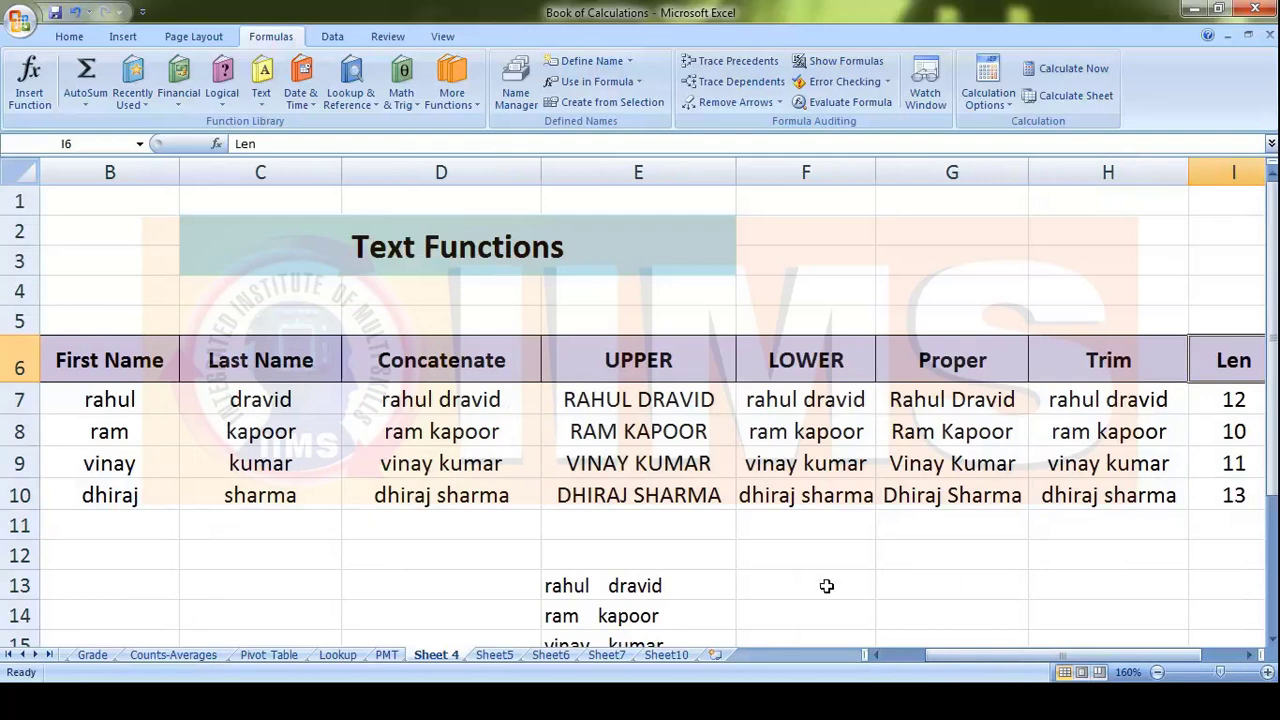
pyautogui.click(1249, 655)
pyautogui.click(295, 364)
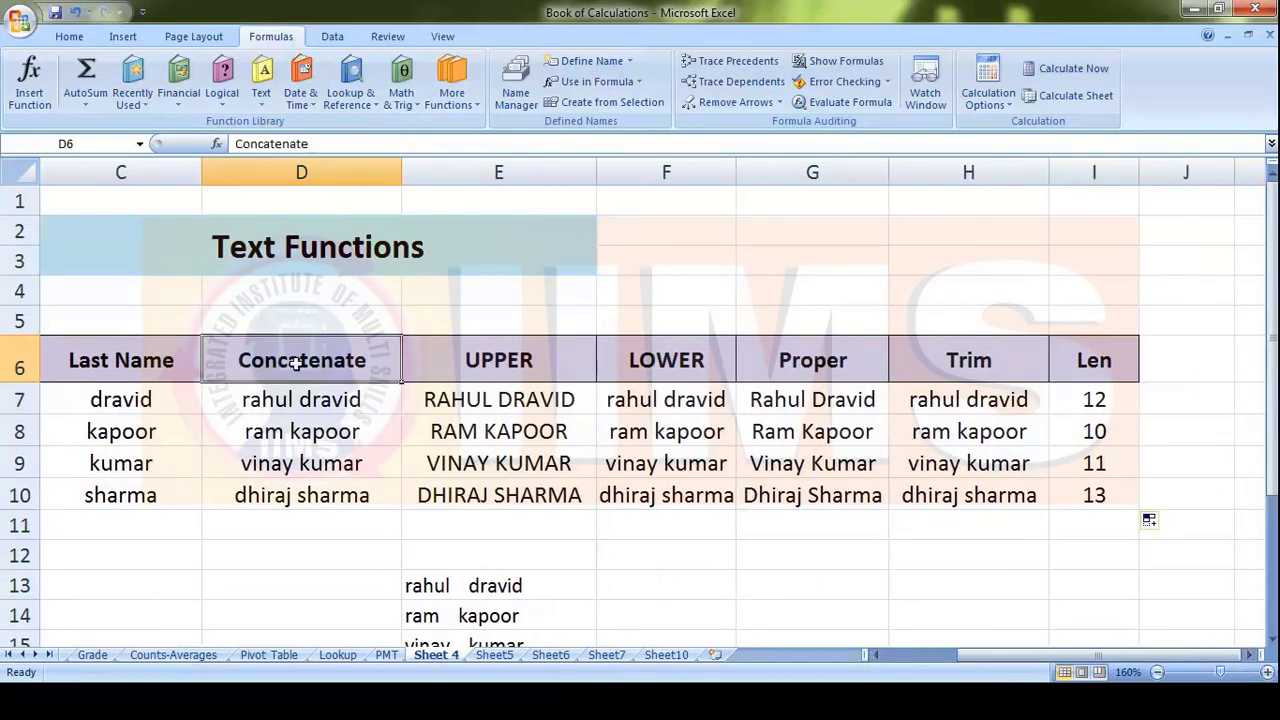
pyautogui.click(535, 362)
pyautogui.click(642, 361)
pyautogui.click(814, 376)
pyautogui.click(950, 348)
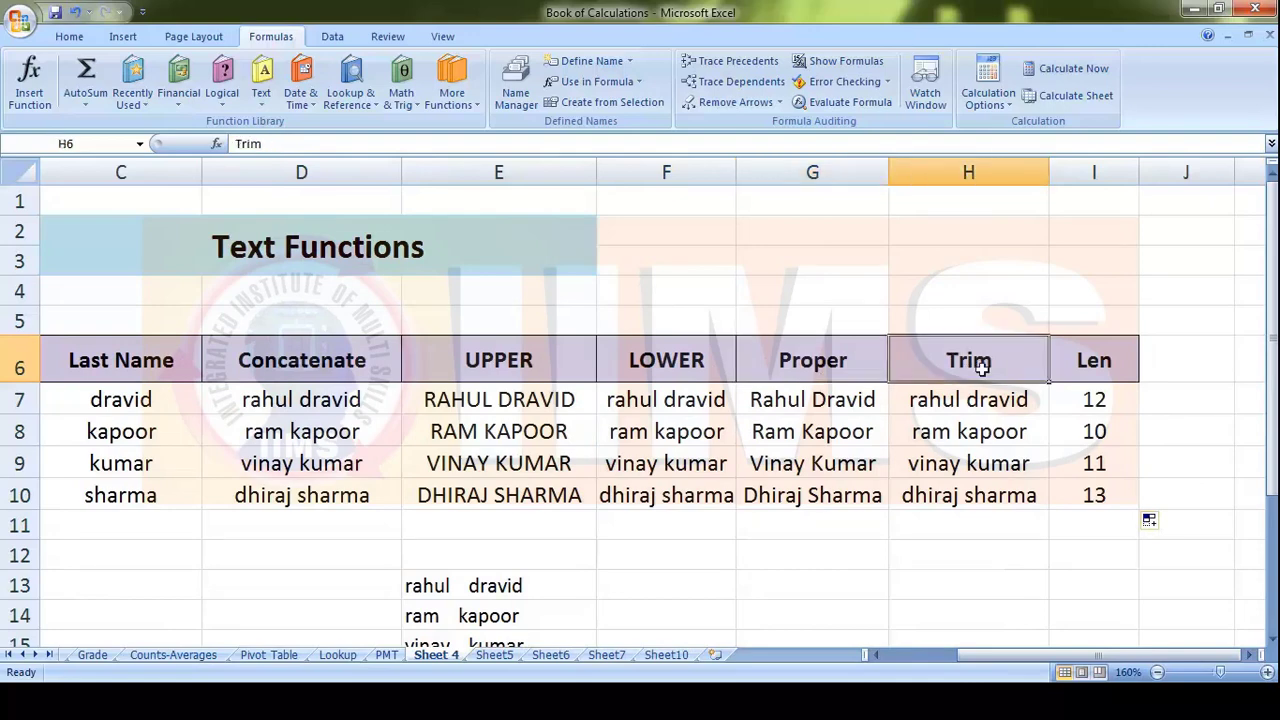
pyautogui.click(1110, 366)
pyautogui.click(885, 555)
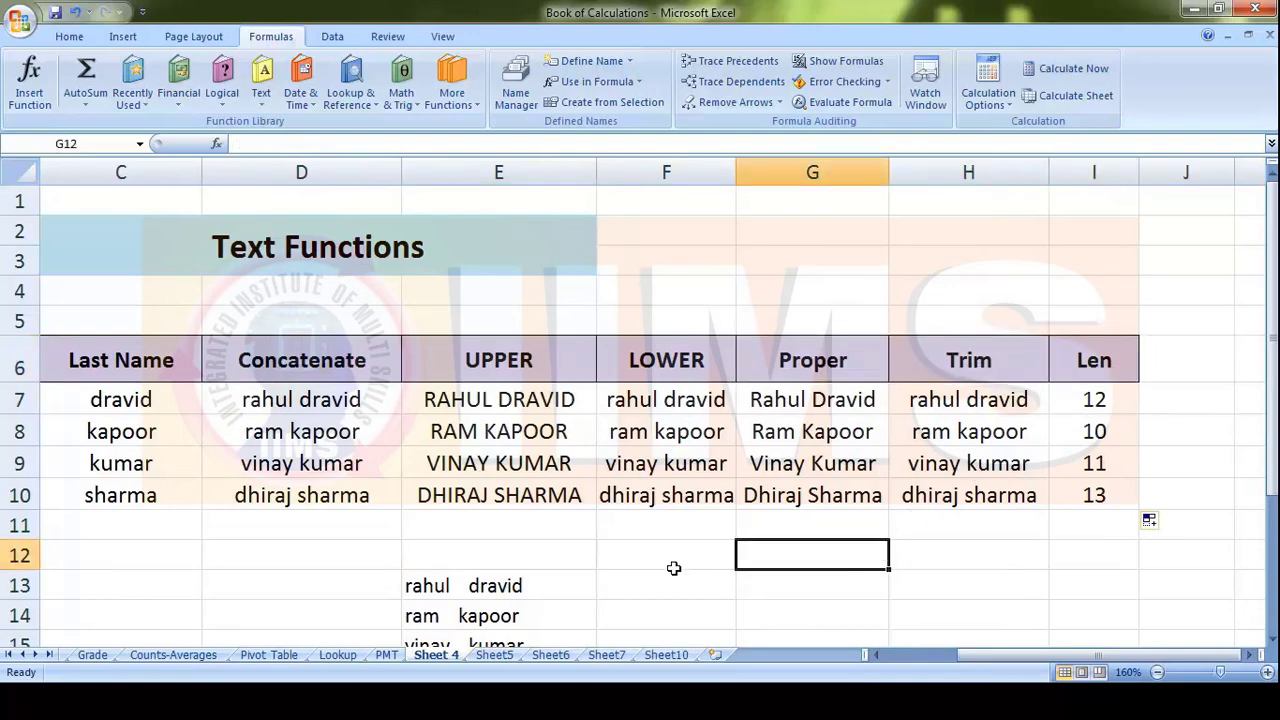
pyautogui.scroll(-2, 674, 568)
pyautogui.moveTo(611, 546); pyautogui.dragTo(300, 355)
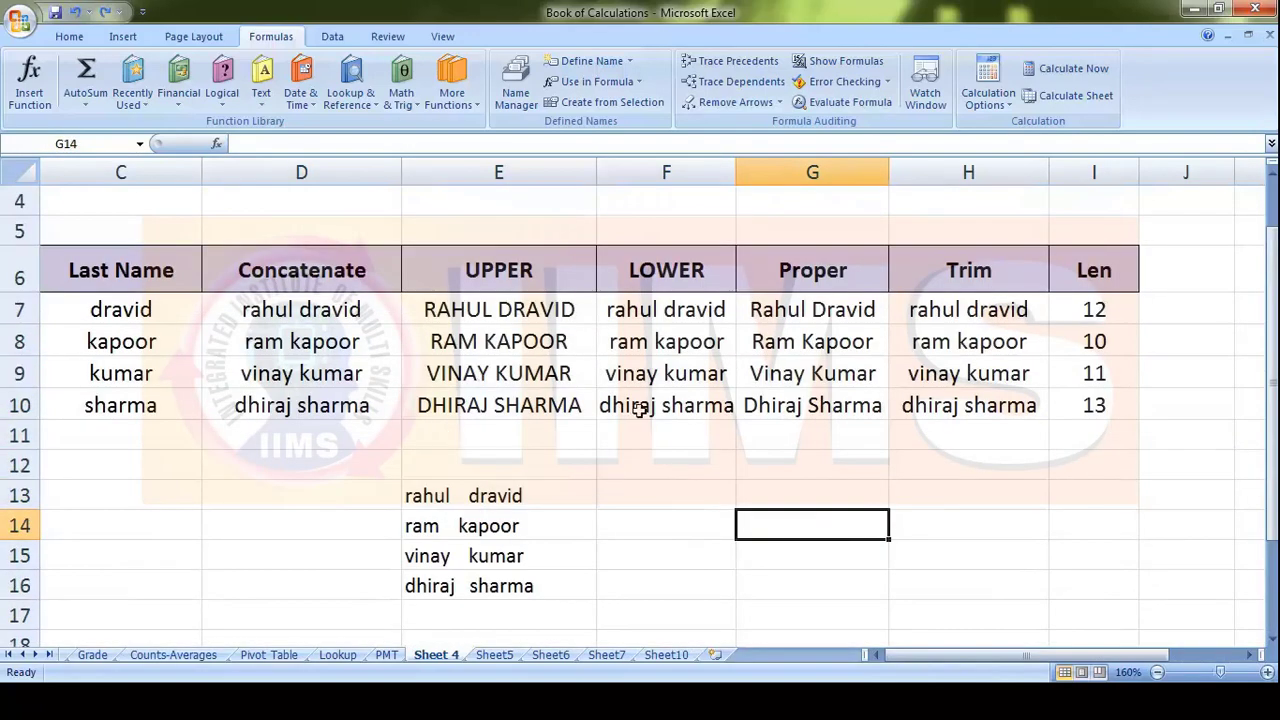
pyautogui.scroll(-1, 643, 507)
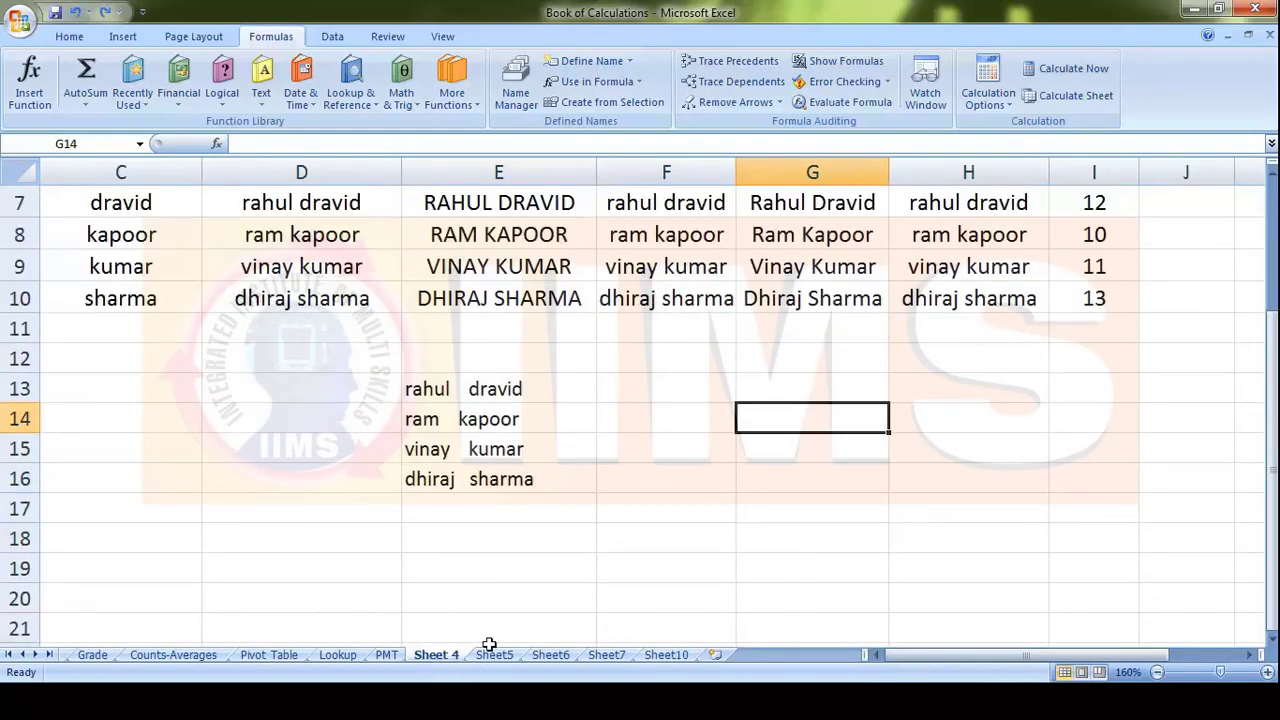
# Step: Look through the Pivot Table, Lookup and PMT sheets and return to Sheet 4
pyautogui.click(23, 656)
pyautogui.click(22, 655)
pyautogui.click(22, 655)
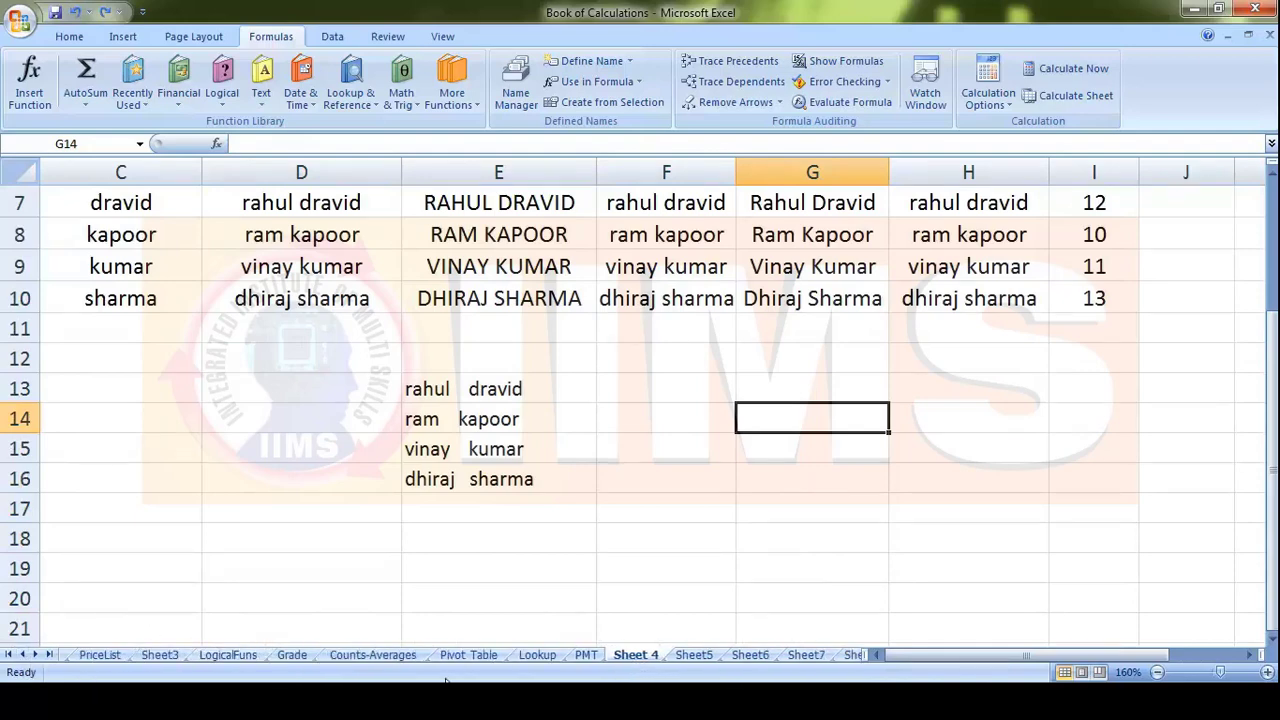
pyautogui.click(469, 655)
pyautogui.click(537, 656)
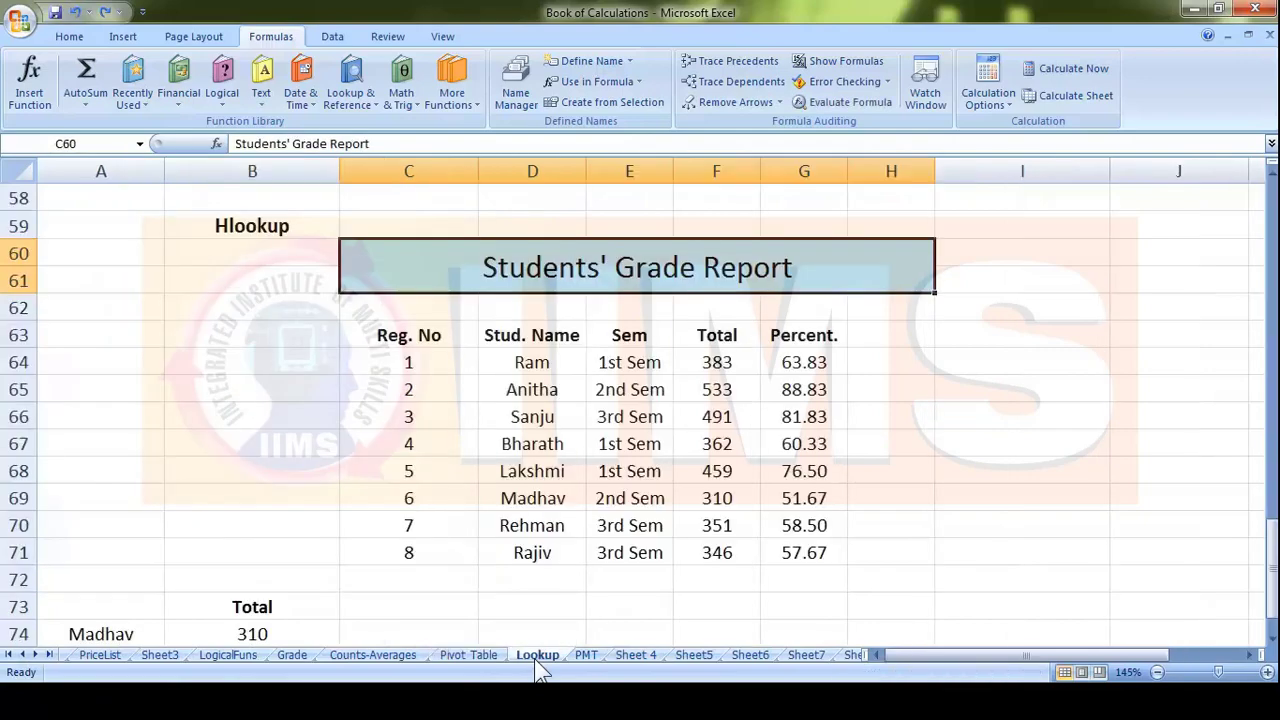
pyautogui.click(586, 656)
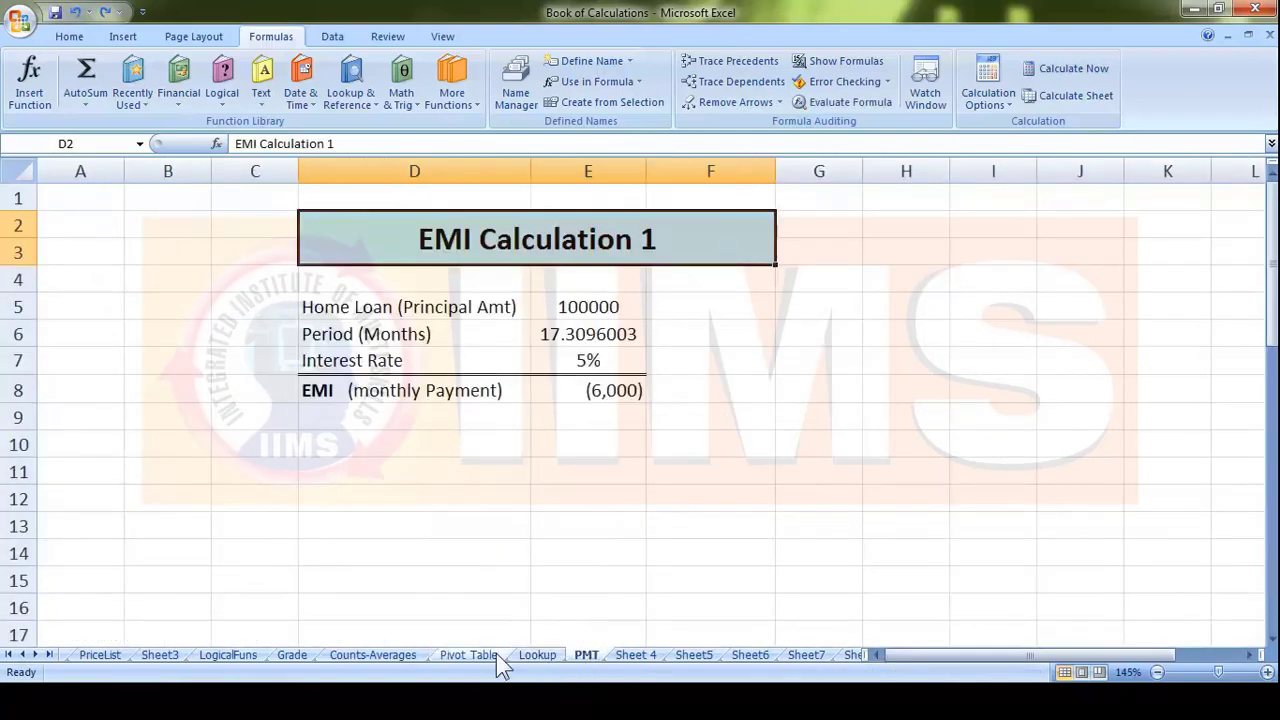
pyautogui.click(636, 656)
# Step: Rename the Sheet 4 worksheet as TEXTFuns
pyautogui.scroll(2, 795, 517)
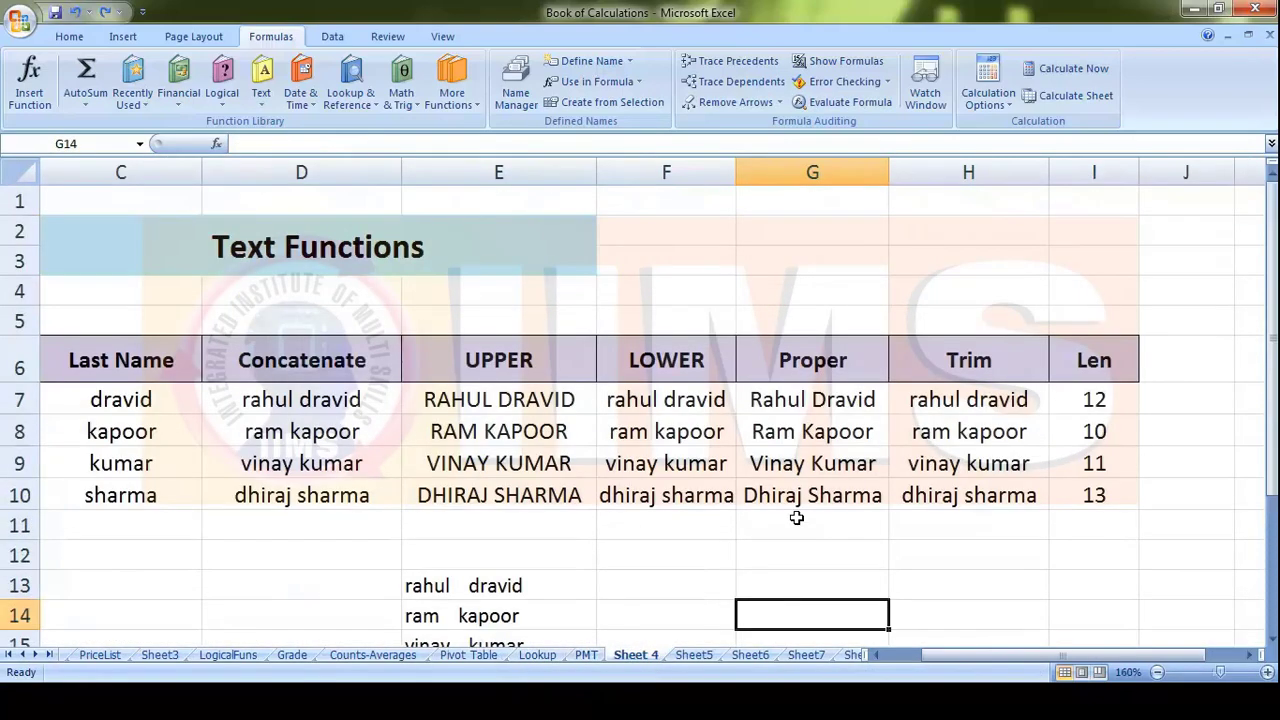
pyautogui.scroll(-2, 795, 517)
pyautogui.rightClick(655, 656)
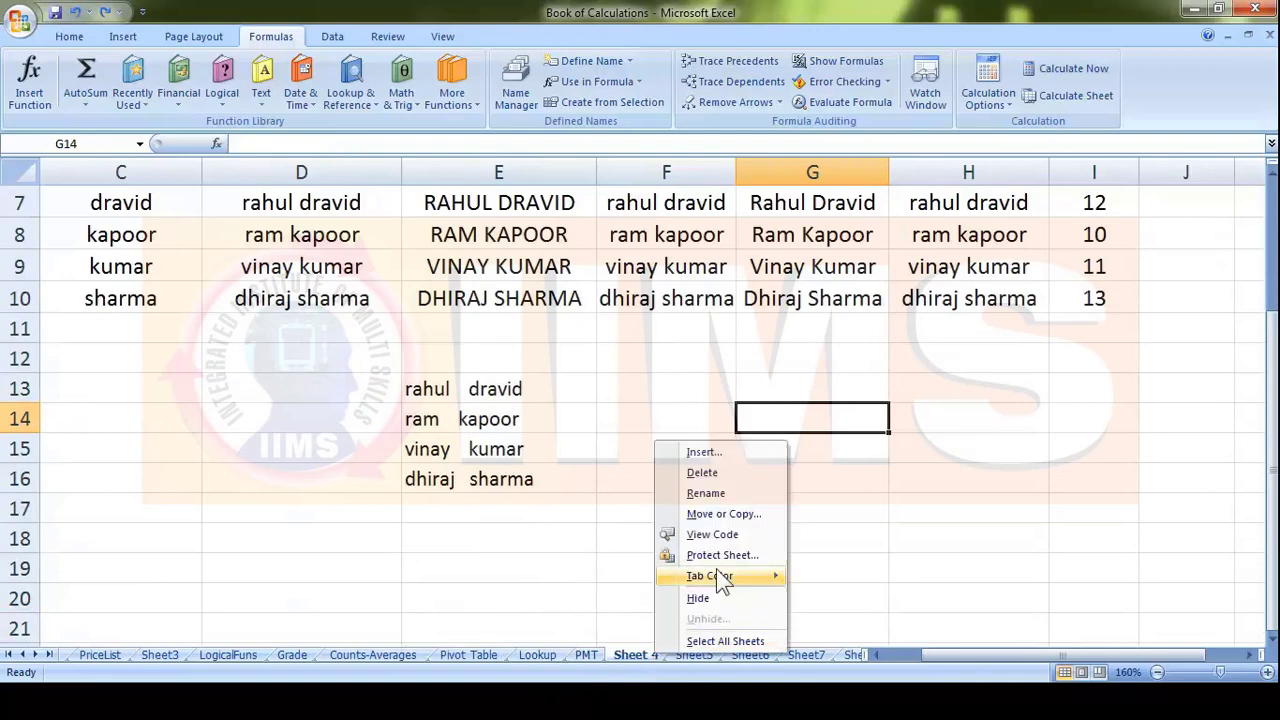
pyautogui.click(727, 494)
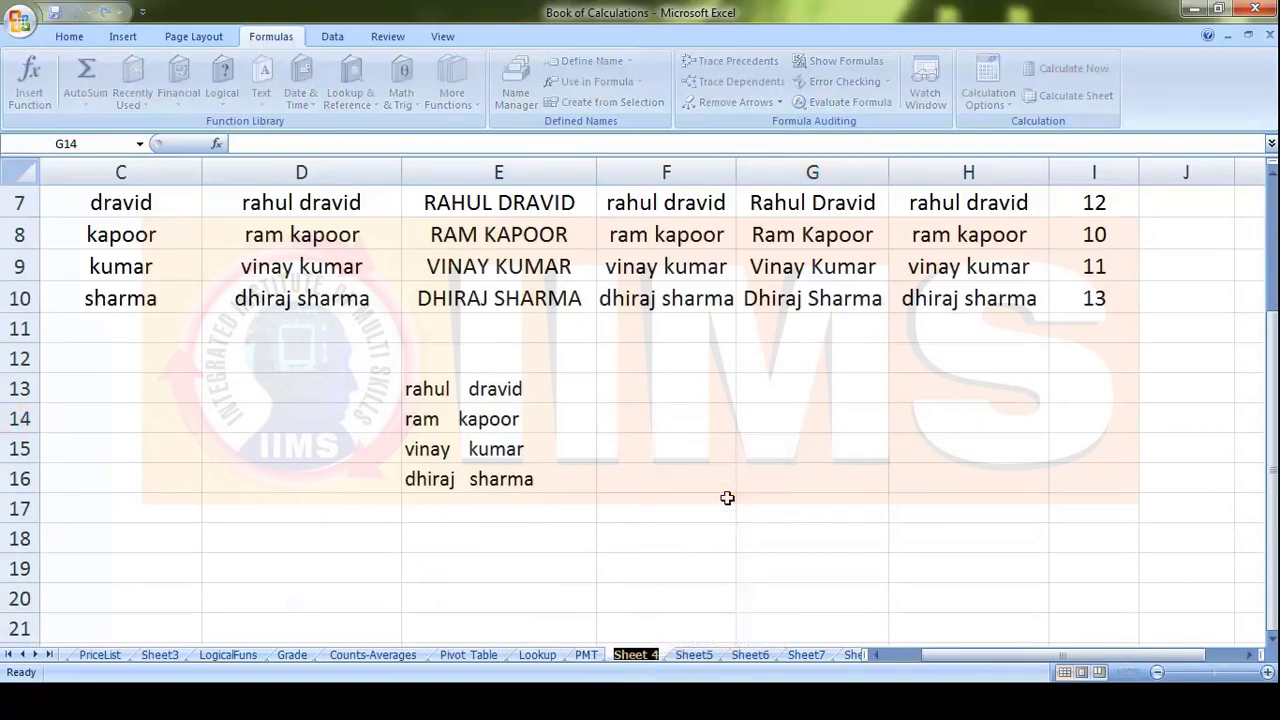
pyautogui.write('TEXT')
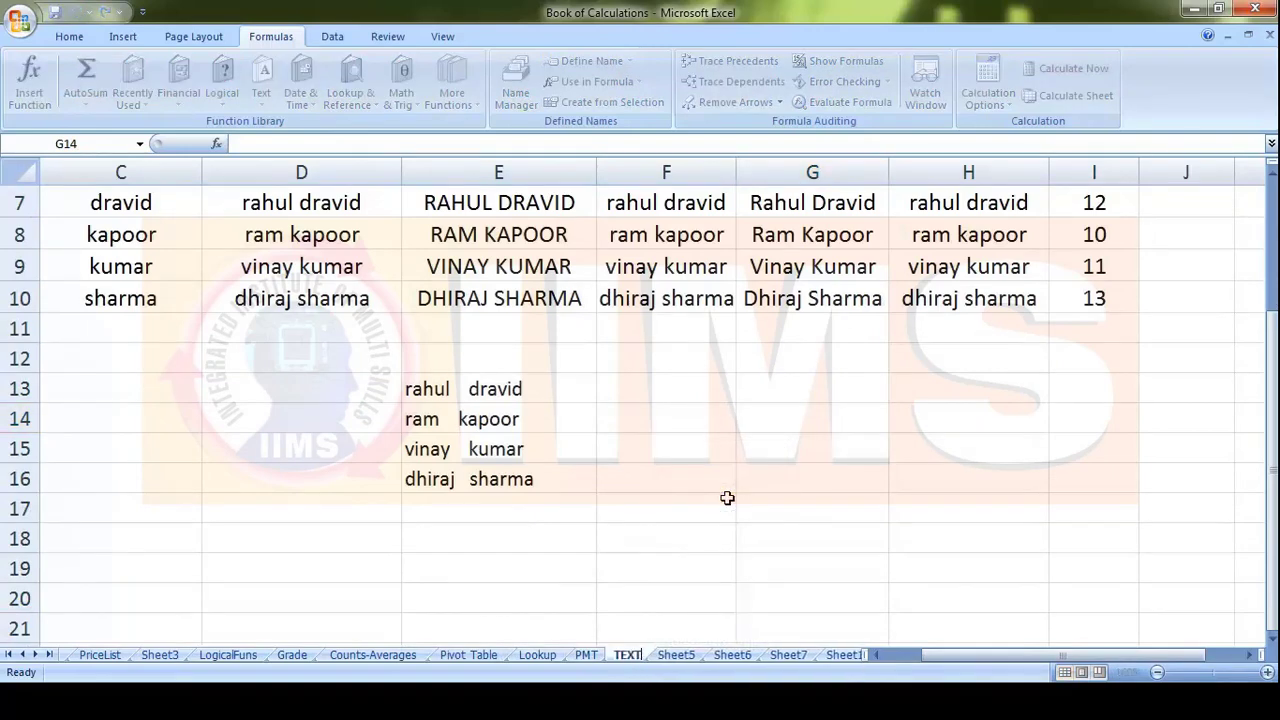
pyautogui.write('Fun')
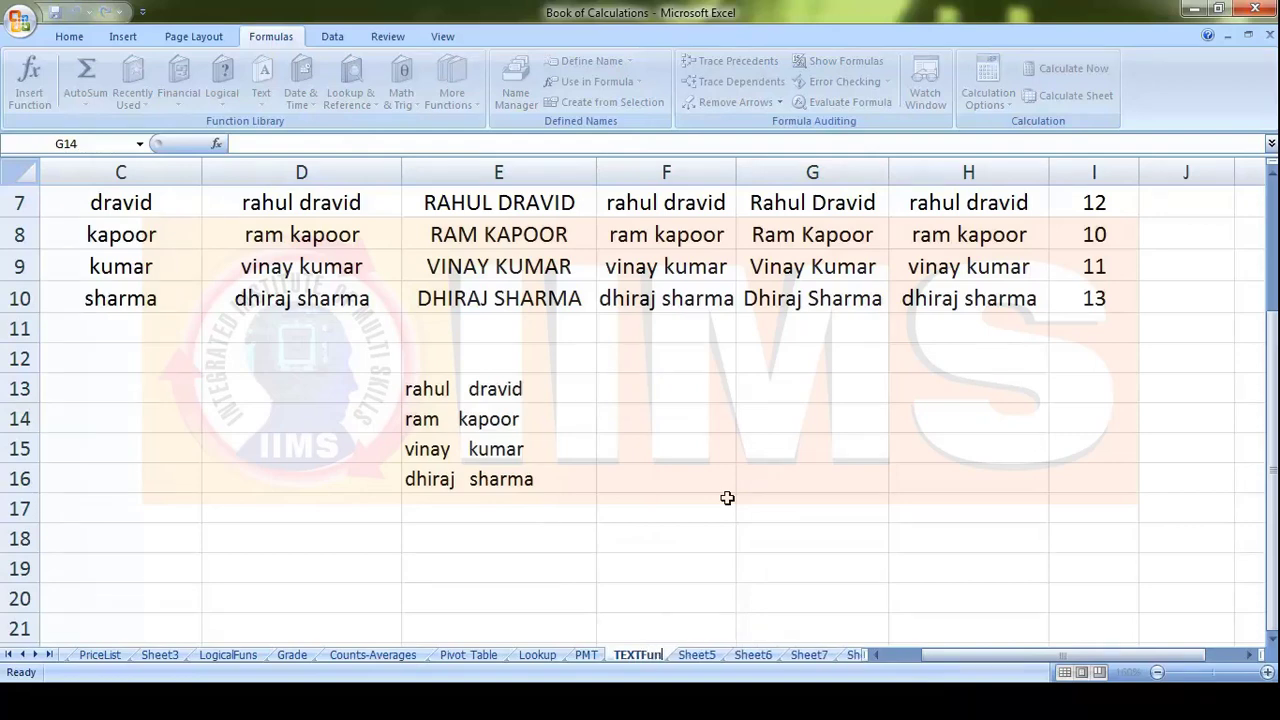
pyautogui.write('s')
pyautogui.click(727, 498)
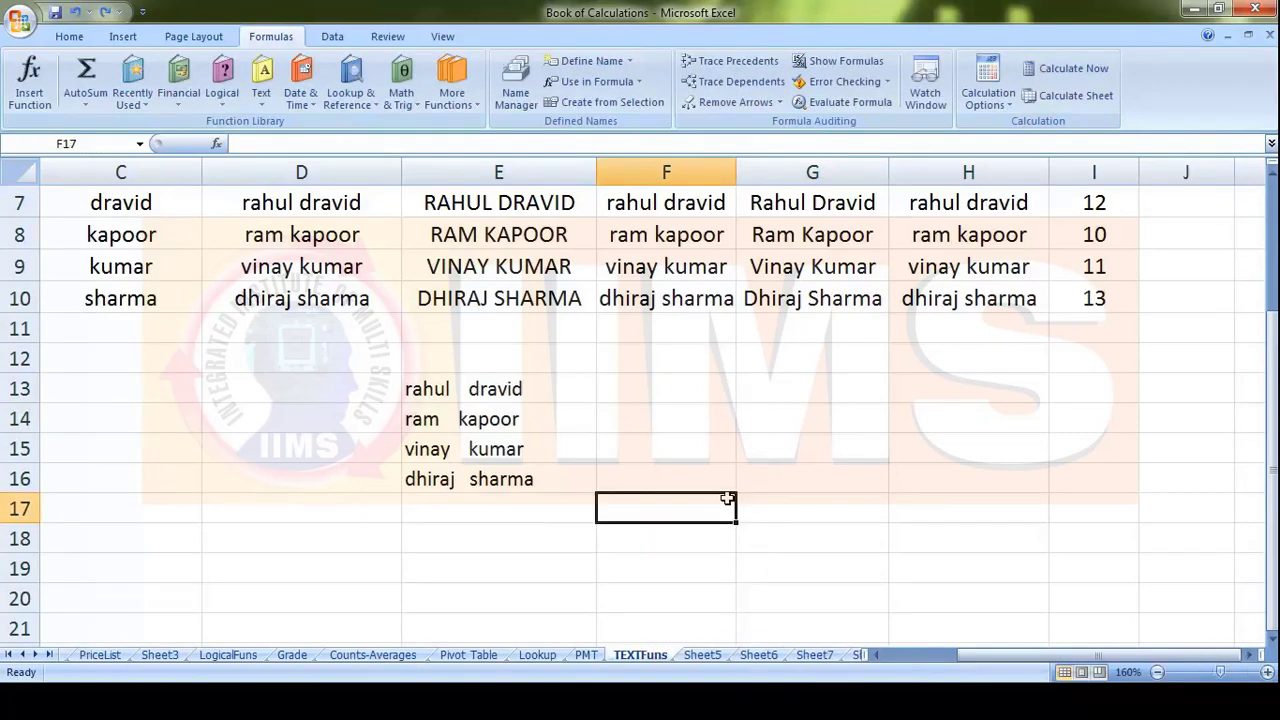
# Step: View the PMT and Lookup sheets again and return to the TEXTFuns sheet
pyautogui.click(587, 656)
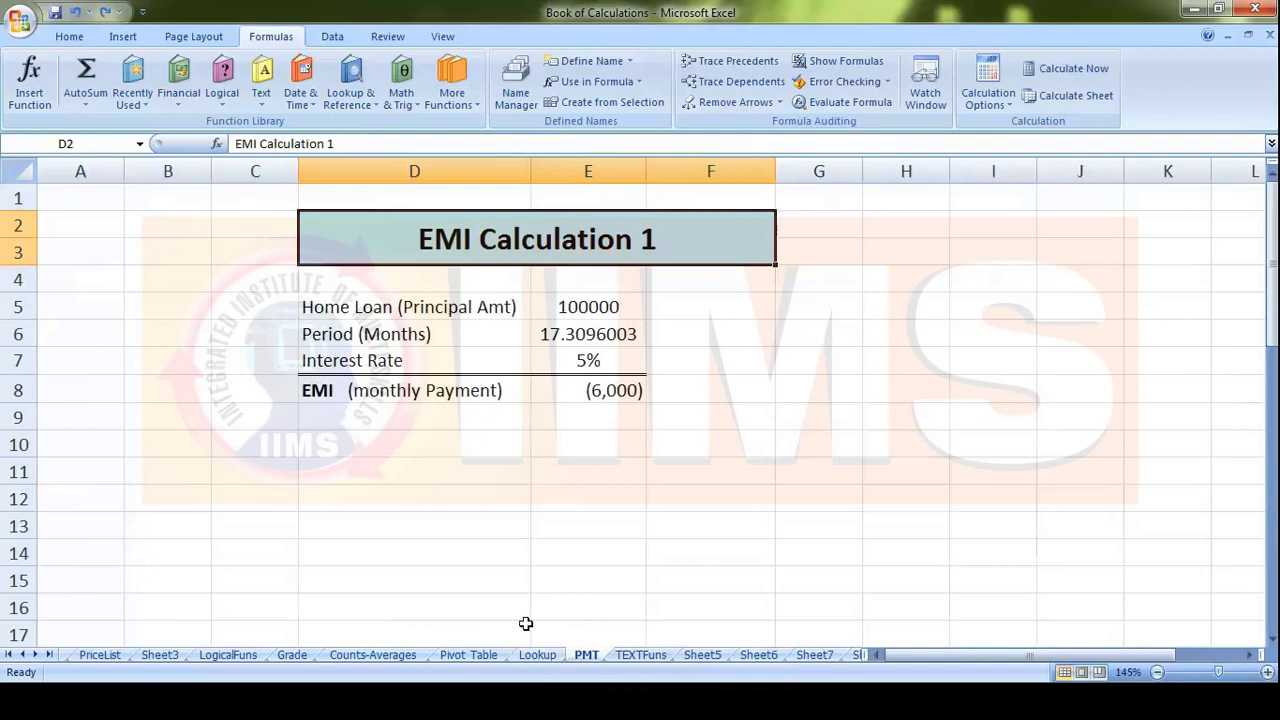
pyautogui.click(535, 655)
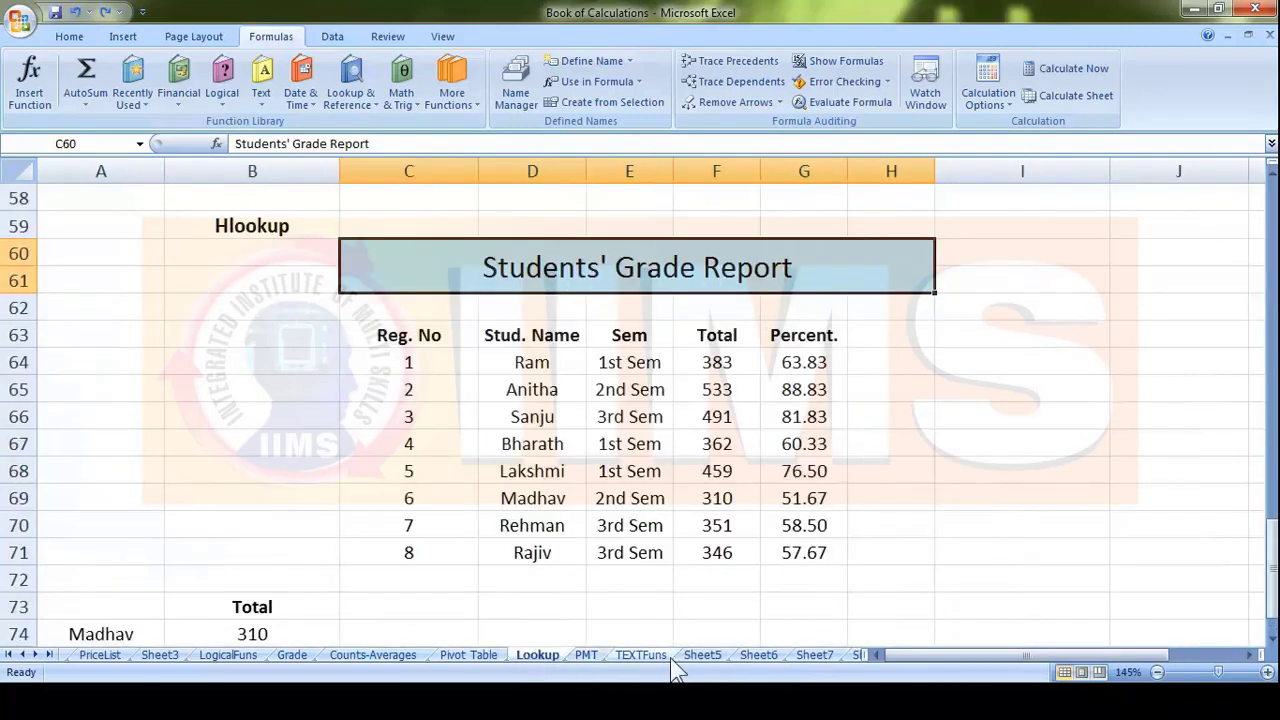
pyautogui.click(640, 657)
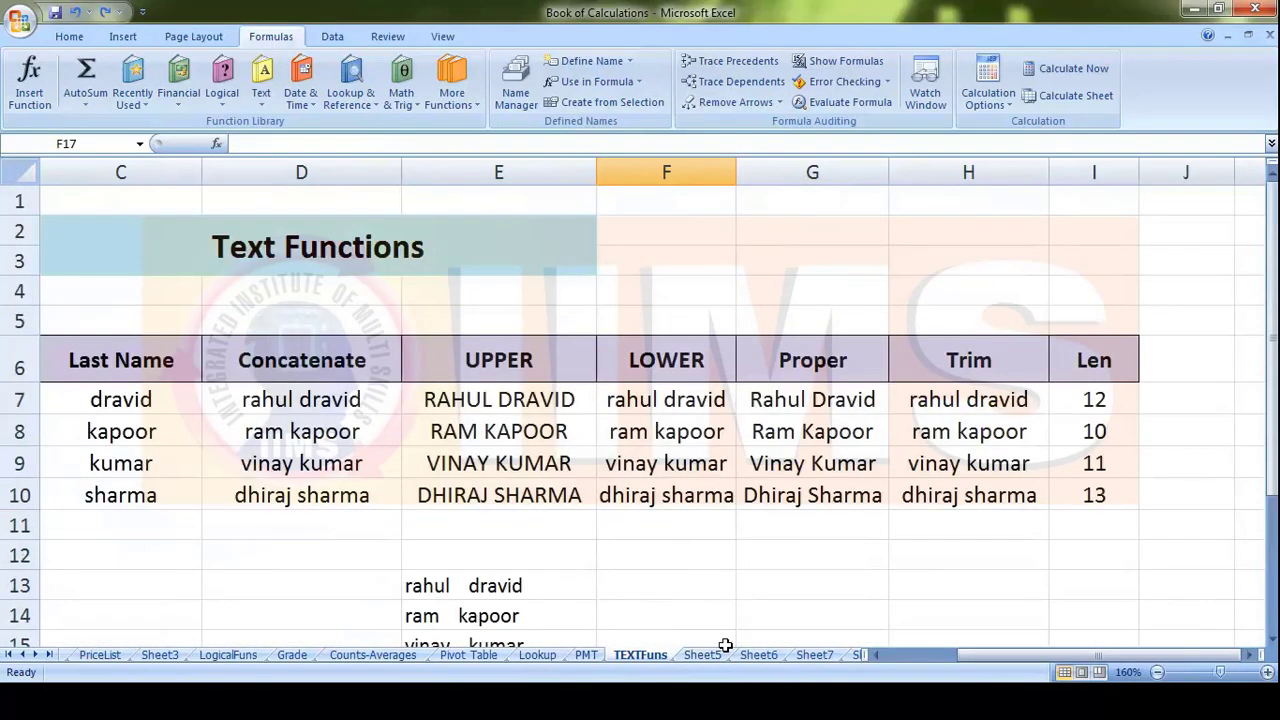
pyautogui.scroll(2, 728, 434)
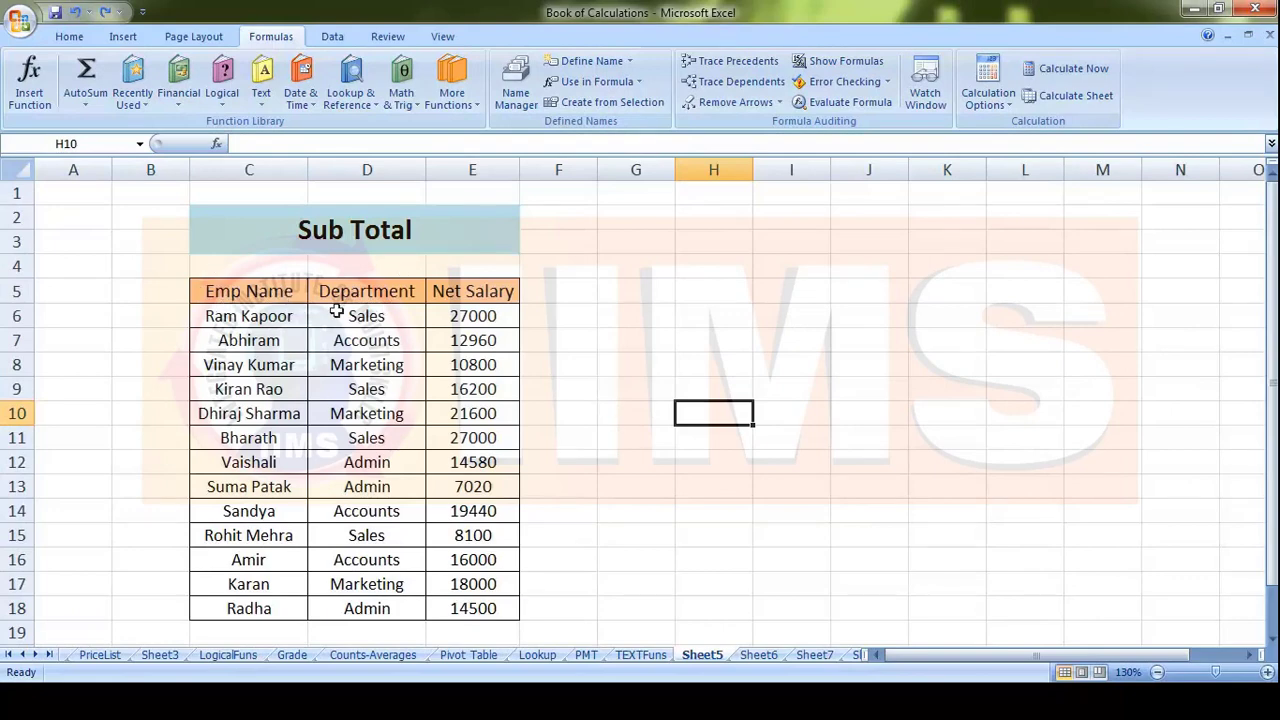
# Step: Examine the Emp Name, Department and Net Salary columns of the Sub Total table on Sheet5 at 140% zoom
pyautogui.click(1268, 672)
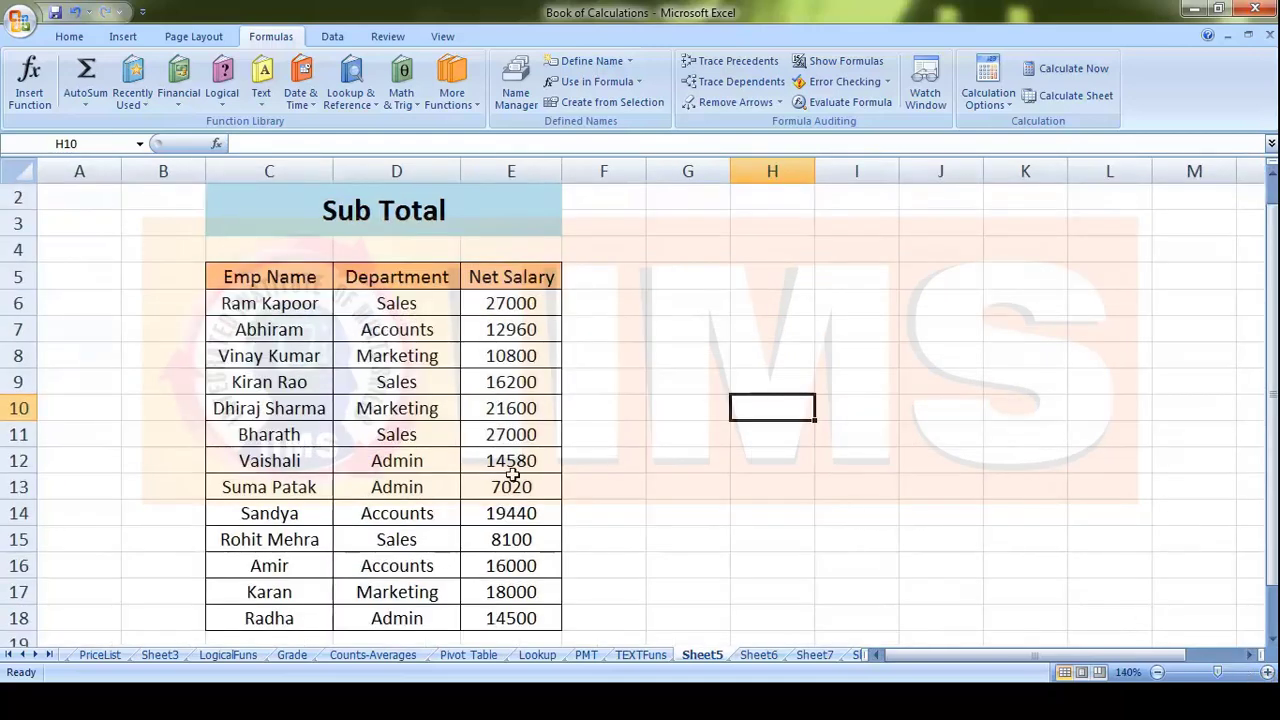
pyautogui.scroll(1, 566, 395)
pyautogui.moveTo(262, 300); pyautogui.dragTo(266, 490)
pyautogui.moveTo(417, 293); pyautogui.dragTo(430, 530)
pyautogui.moveTo(530, 308); pyautogui.dragTo(515, 539)
pyautogui.click(646, 487)
pyautogui.scroll(-1, 646, 487)
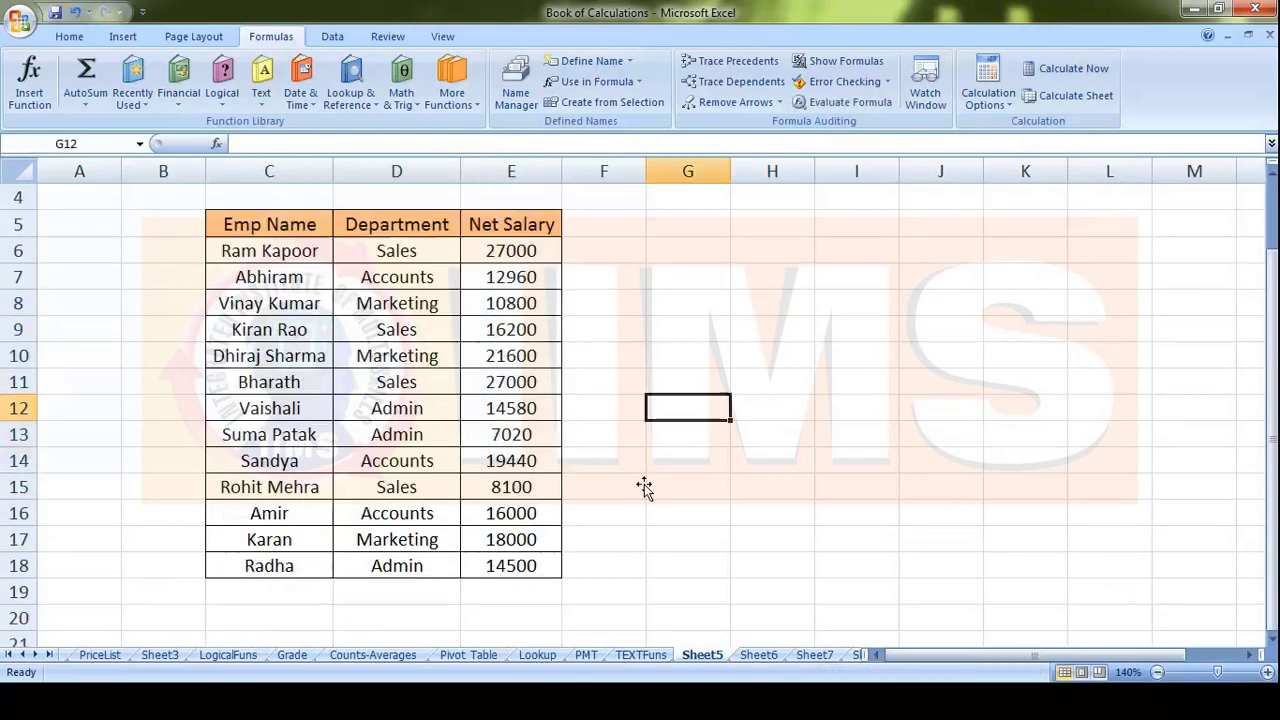
# Step: Examine how the Sales, Accounts, Marketing and Admin entries are ordered in the Department column, D6:D18
pyautogui.moveTo(426, 251); pyautogui.dragTo(440, 565)
pyautogui.click(649, 286)
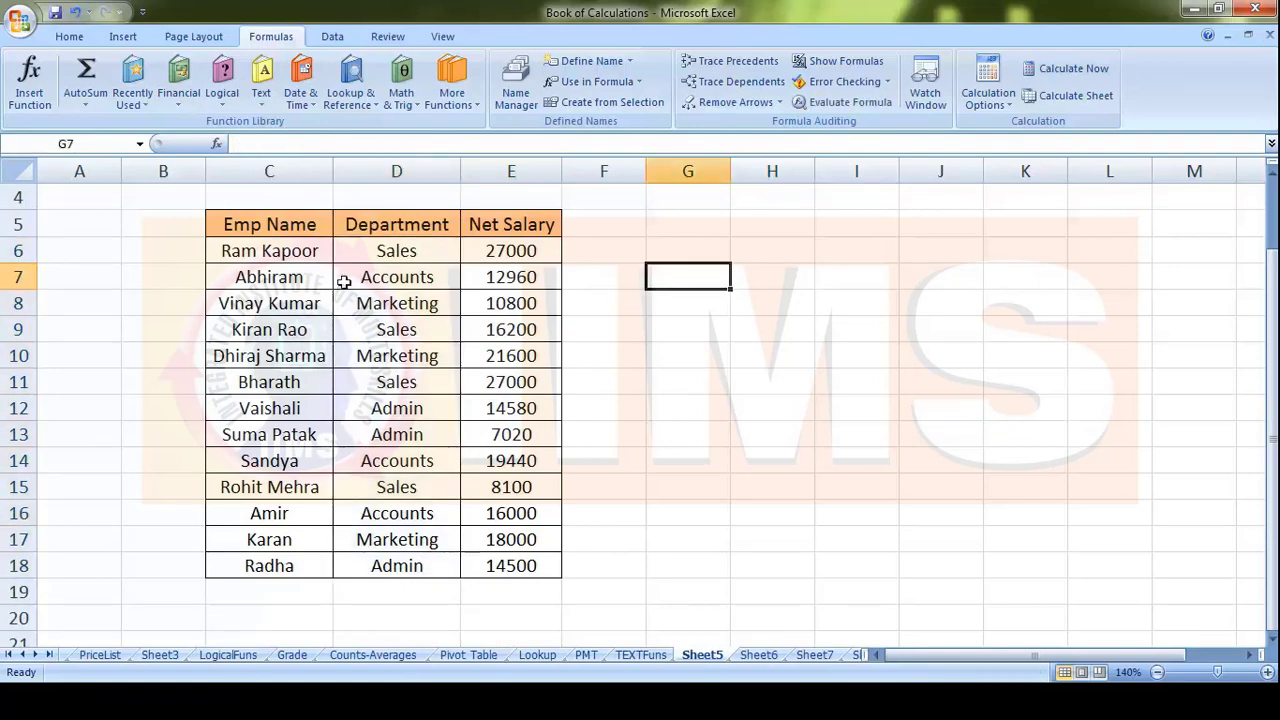
pyautogui.click(454, 336)
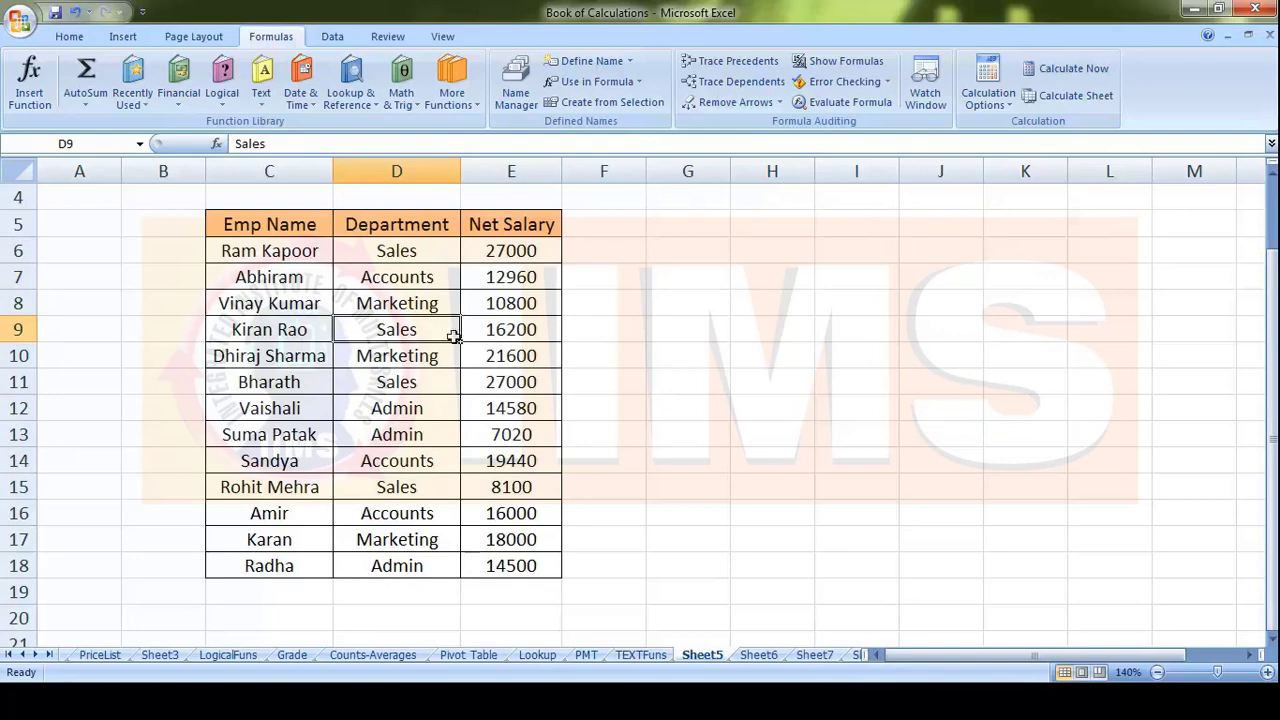
pyautogui.click(424, 384)
pyautogui.click(438, 486)
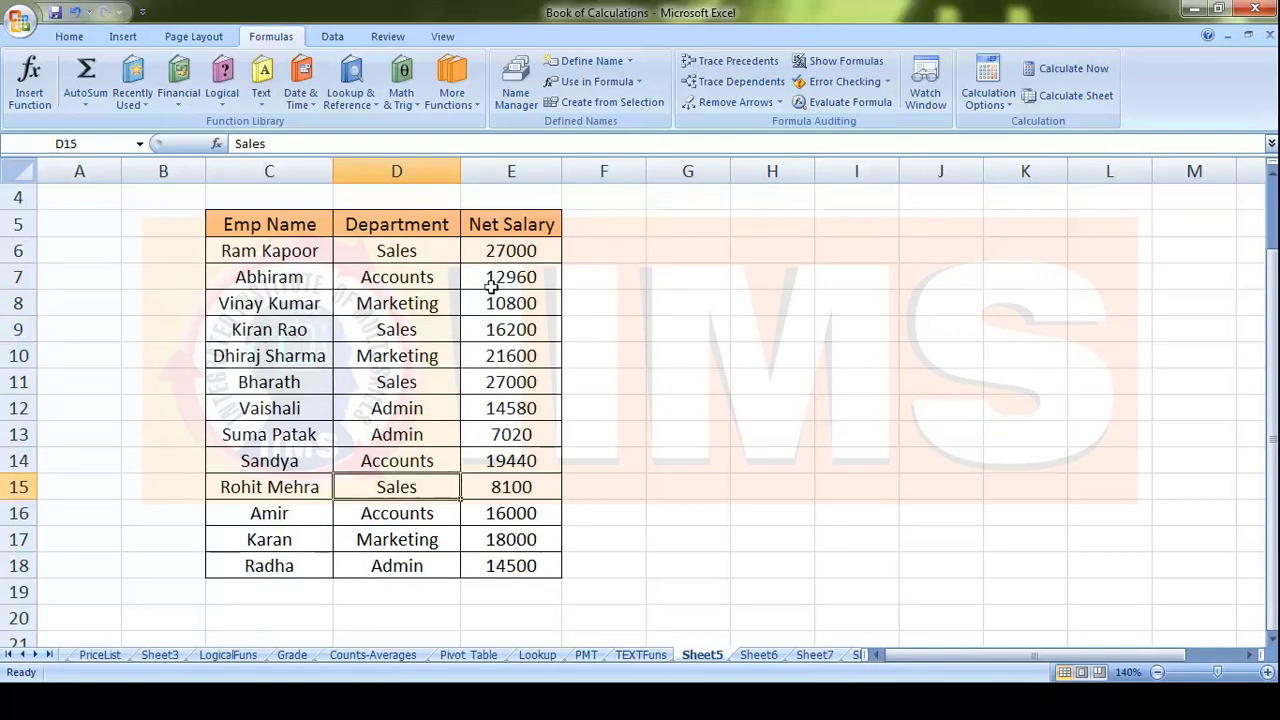
pyautogui.click(432, 280)
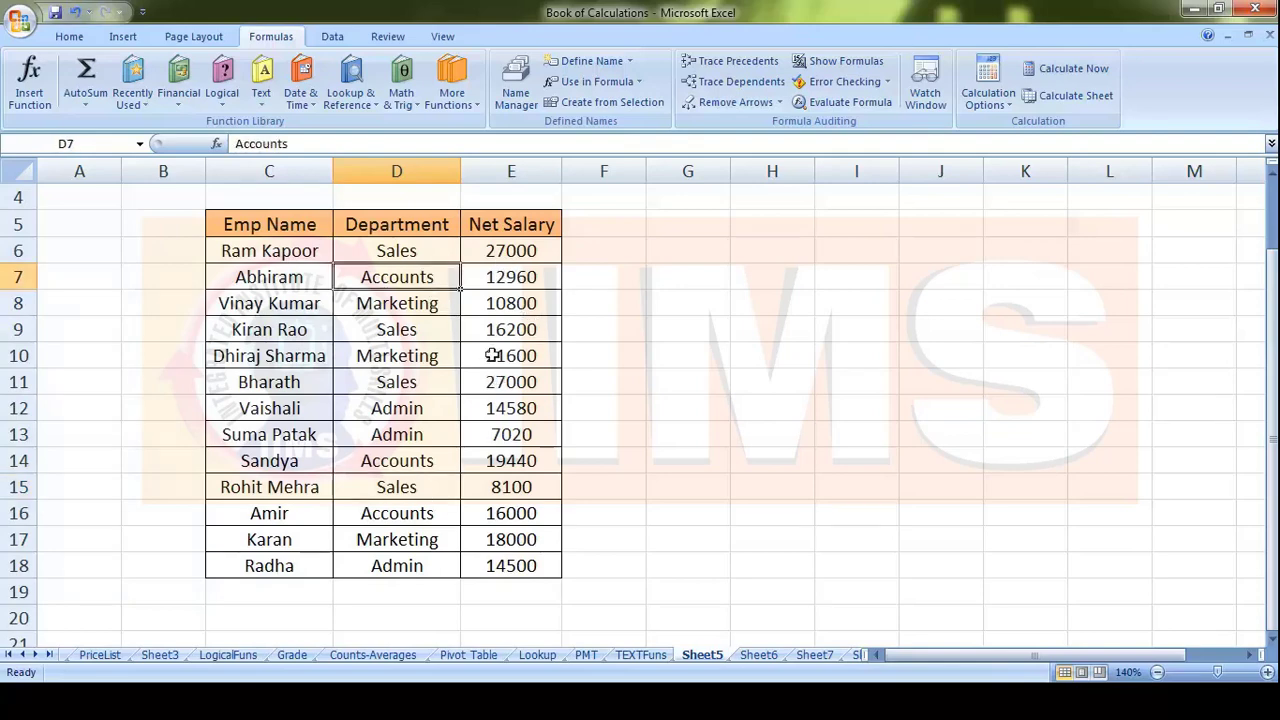
pyautogui.moveTo(424, 252); pyautogui.dragTo(436, 567)
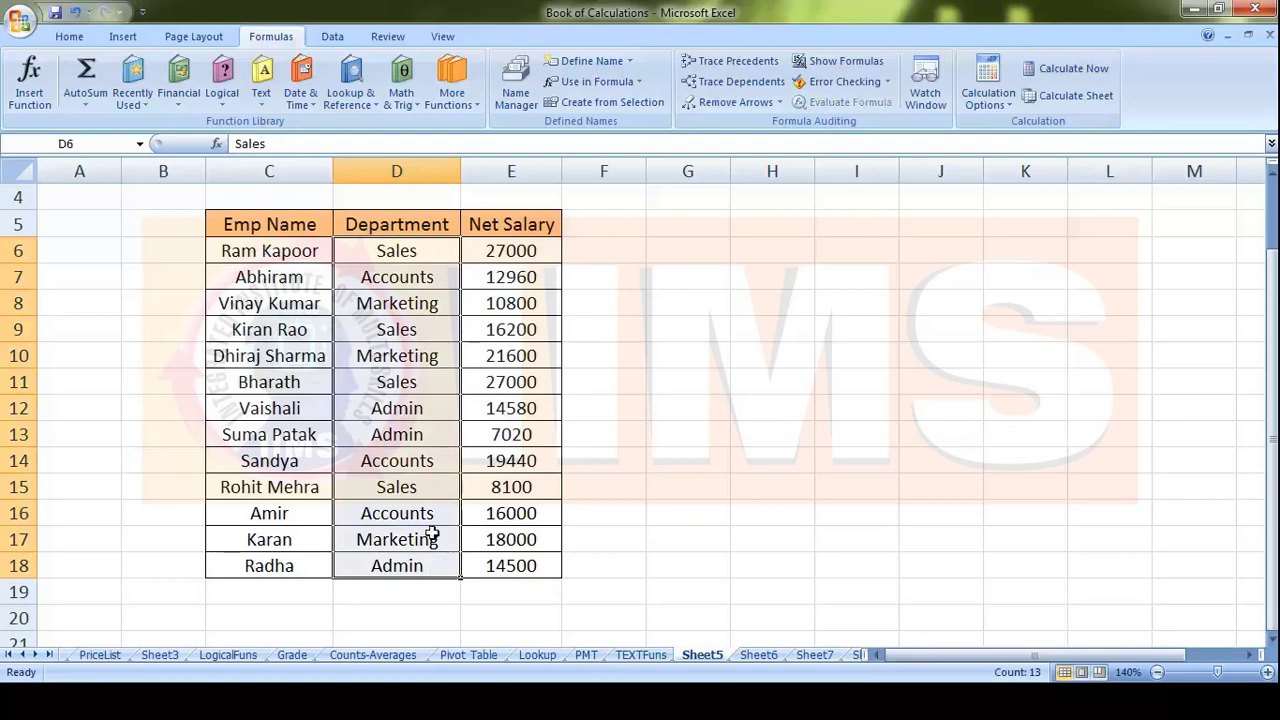
pyautogui.click(430, 362)
pyautogui.click(410, 304)
pyautogui.click(440, 388)
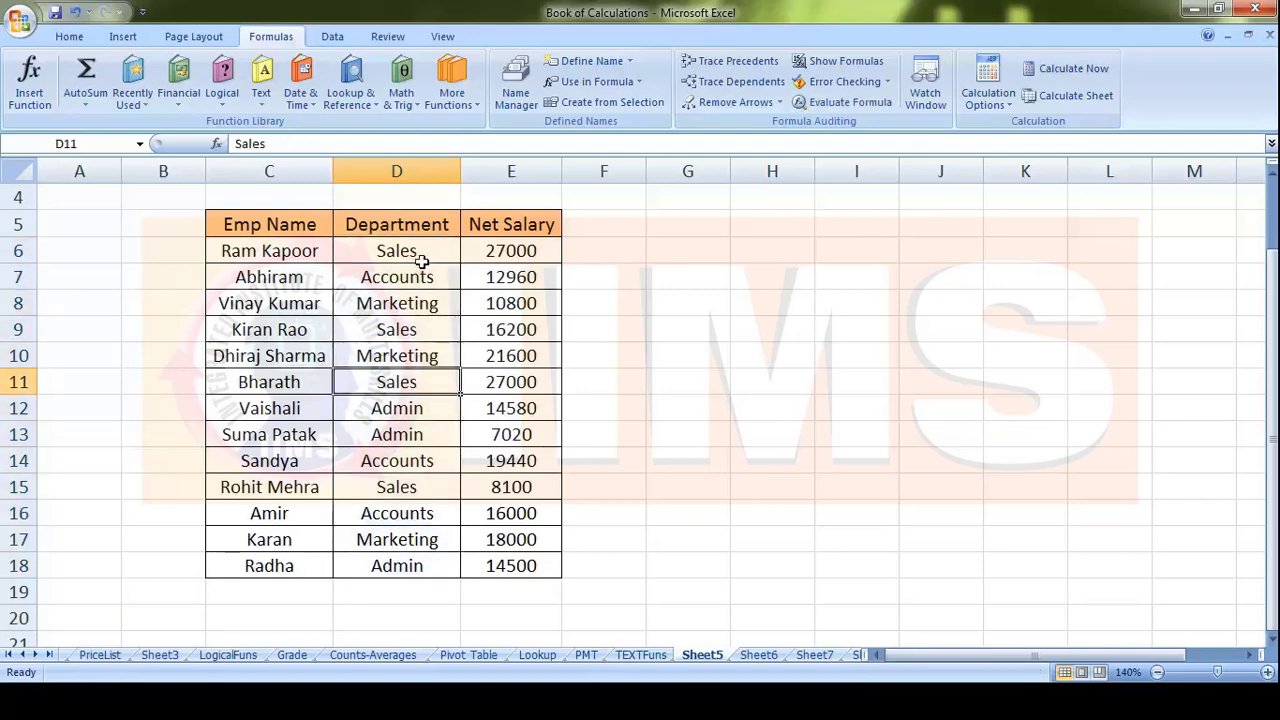
pyautogui.scroll(1, 484, 350)
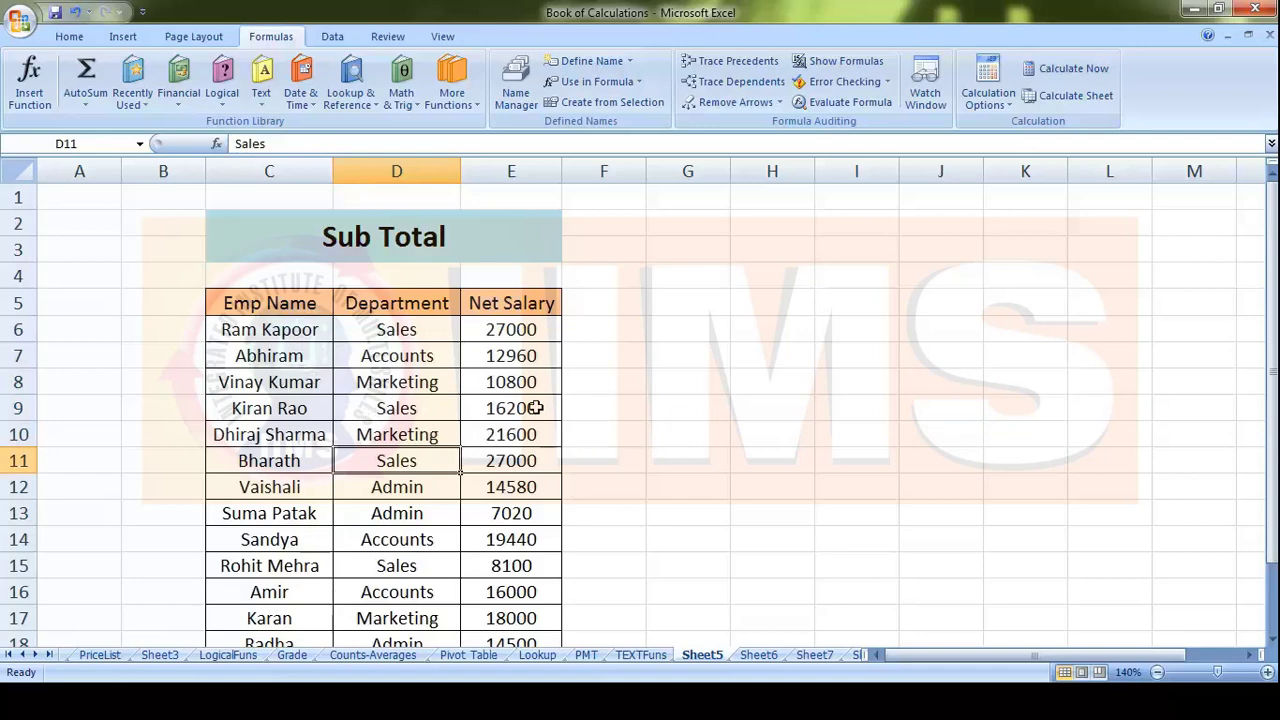
pyautogui.scroll(-1, 554, 387)
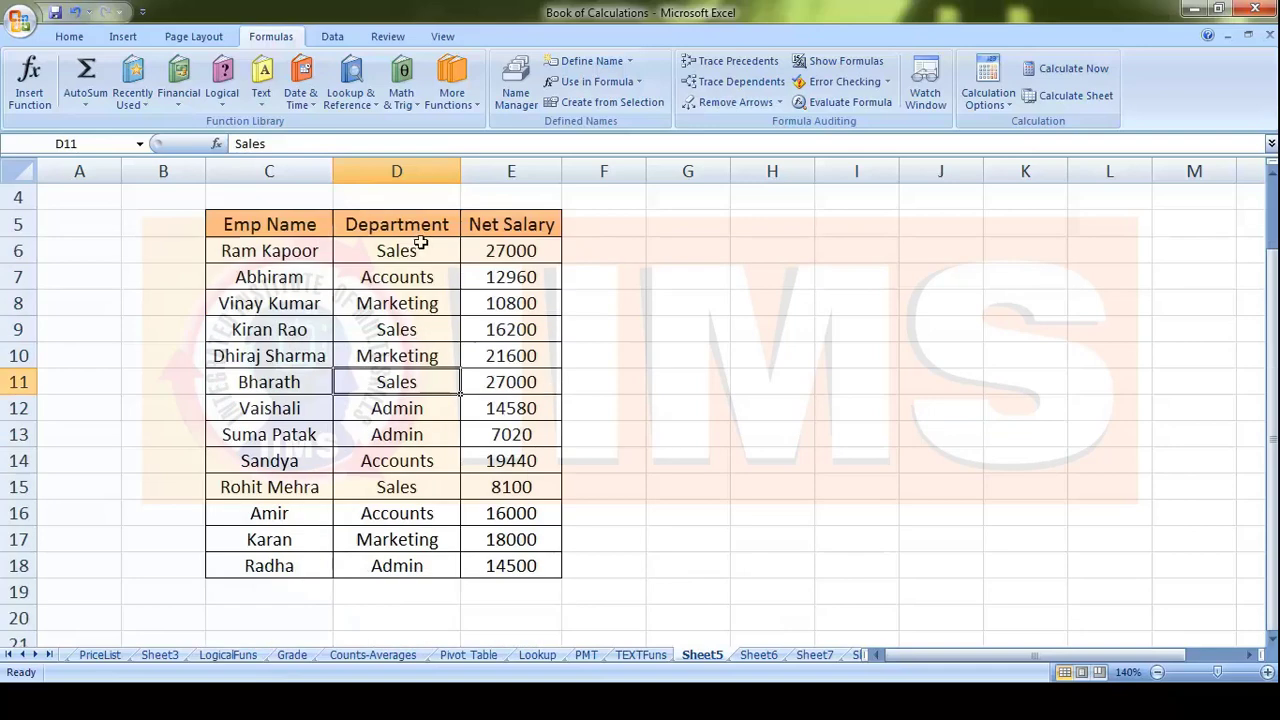
pyautogui.moveTo(416, 251); pyautogui.dragTo(414, 566)
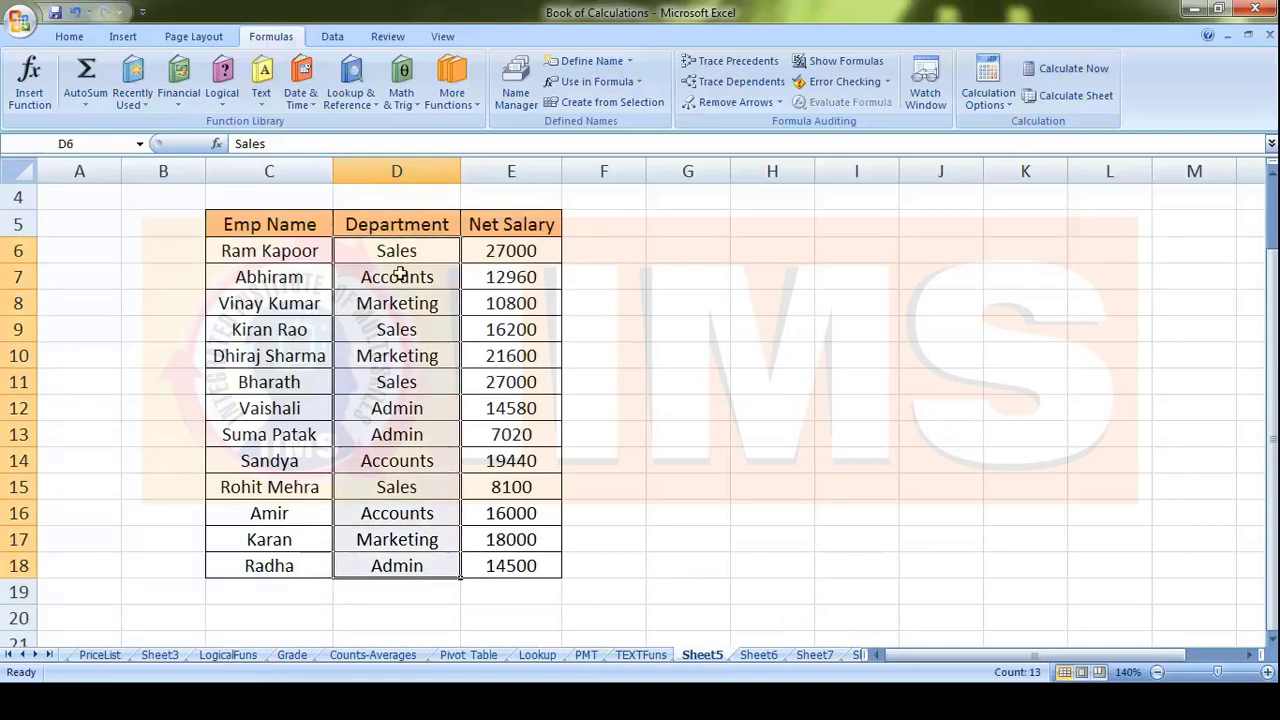
# Step: Sort the Sub Total employee table by the Department column in ascending order, A to Z
pyautogui.click(430, 260)
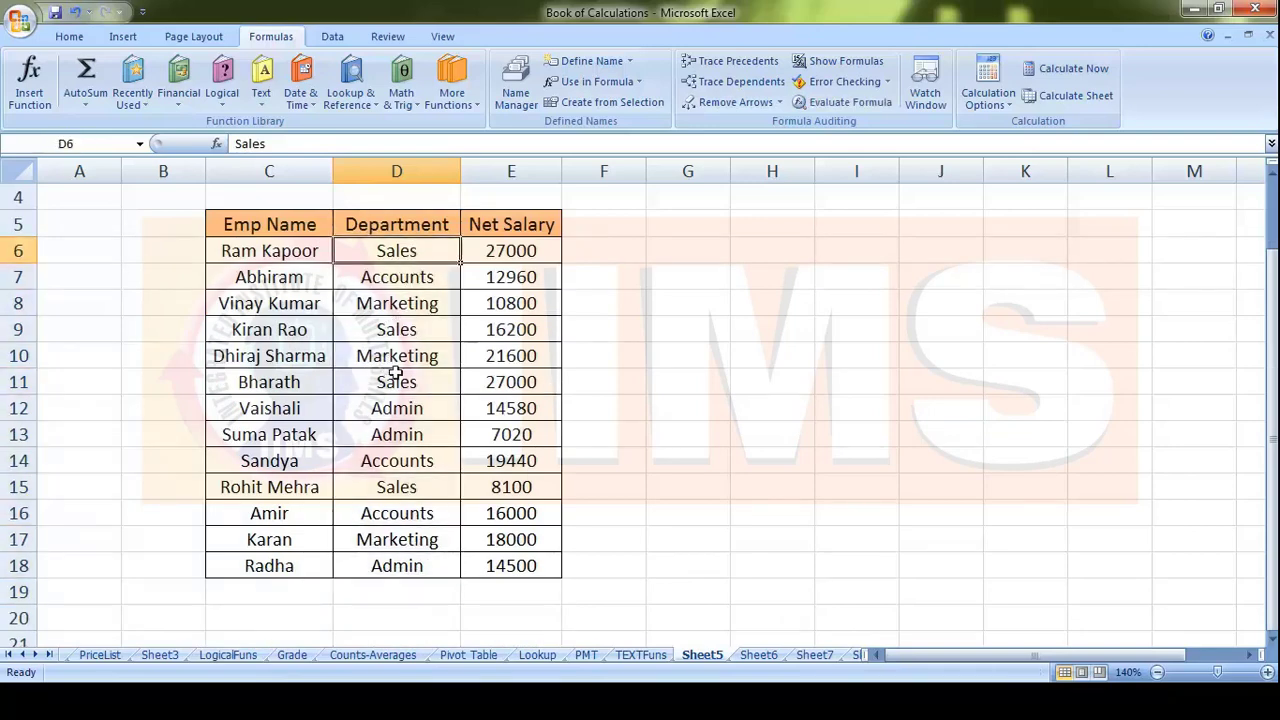
pyautogui.click(69, 36)
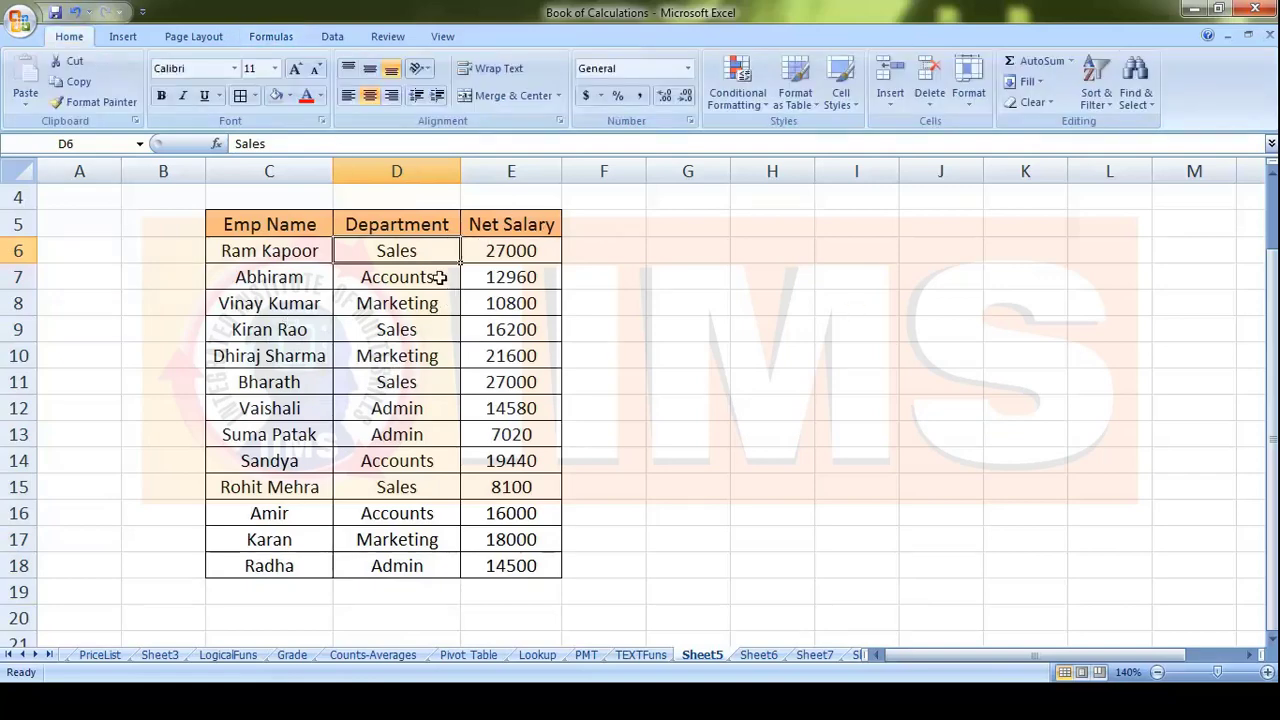
pyautogui.press('Up')
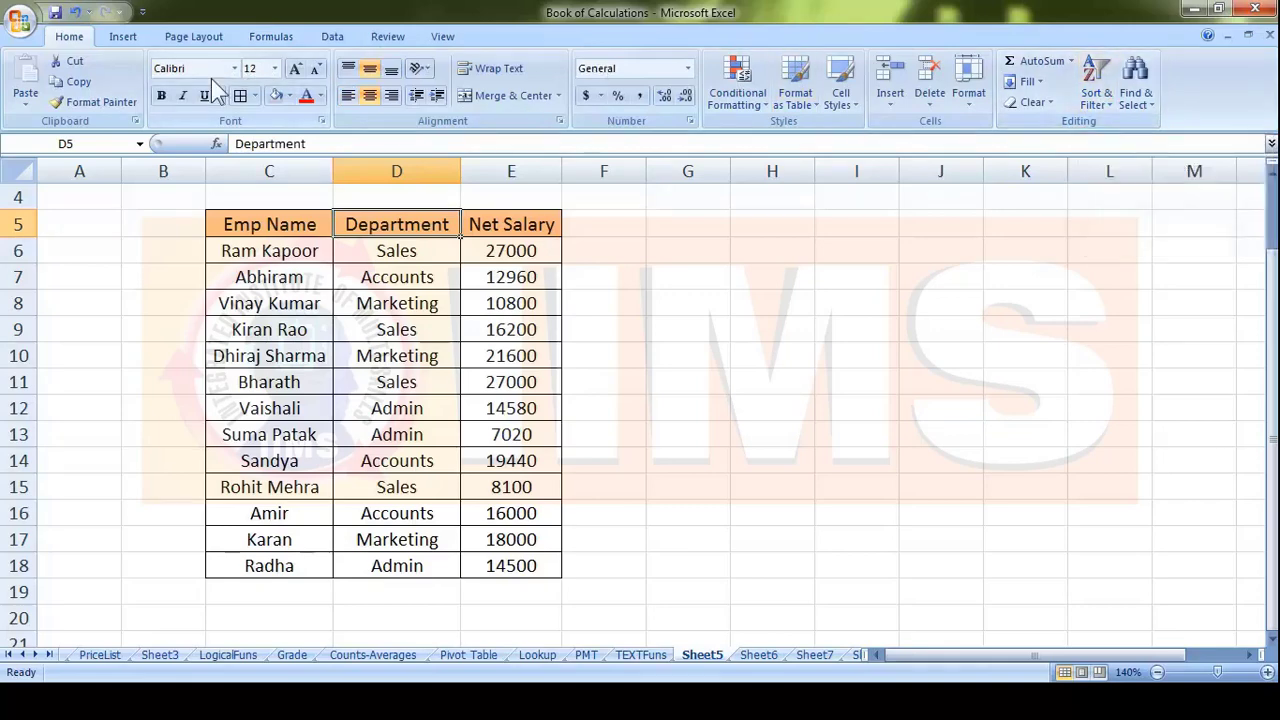
pyautogui.click(334, 38)
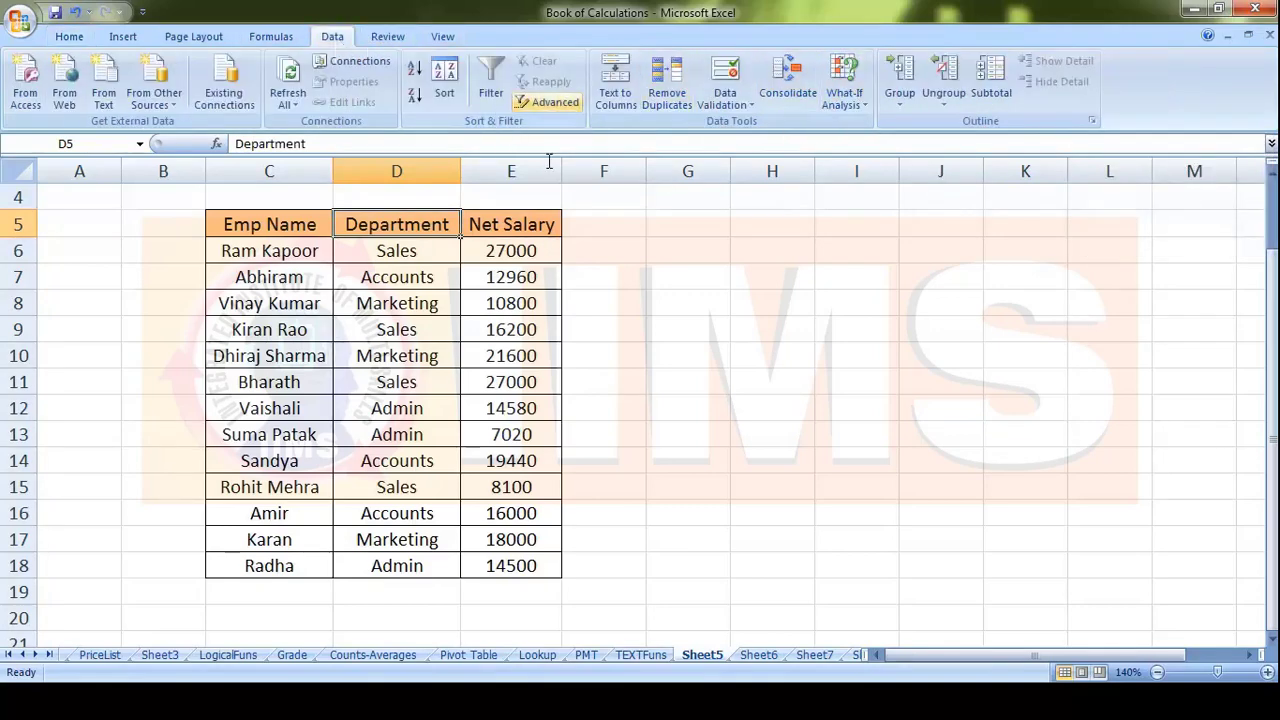
pyautogui.click(415, 72)
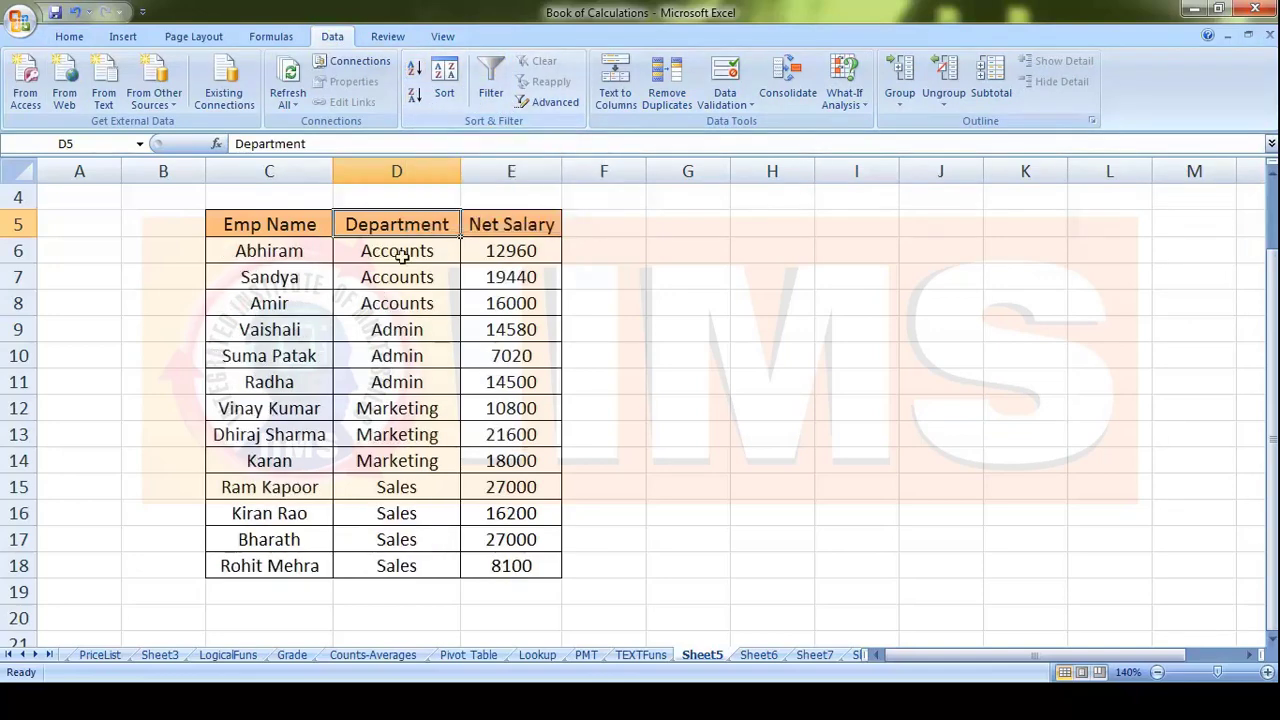
# Step: Examine how the sorted table groups the departments, including the Accounts rows D6:D8 and their net salaries E6:E8
pyautogui.moveTo(403, 255); pyautogui.dragTo(430, 565)
pyautogui.scroll(1, 736, 497)
pyautogui.click(706, 434)
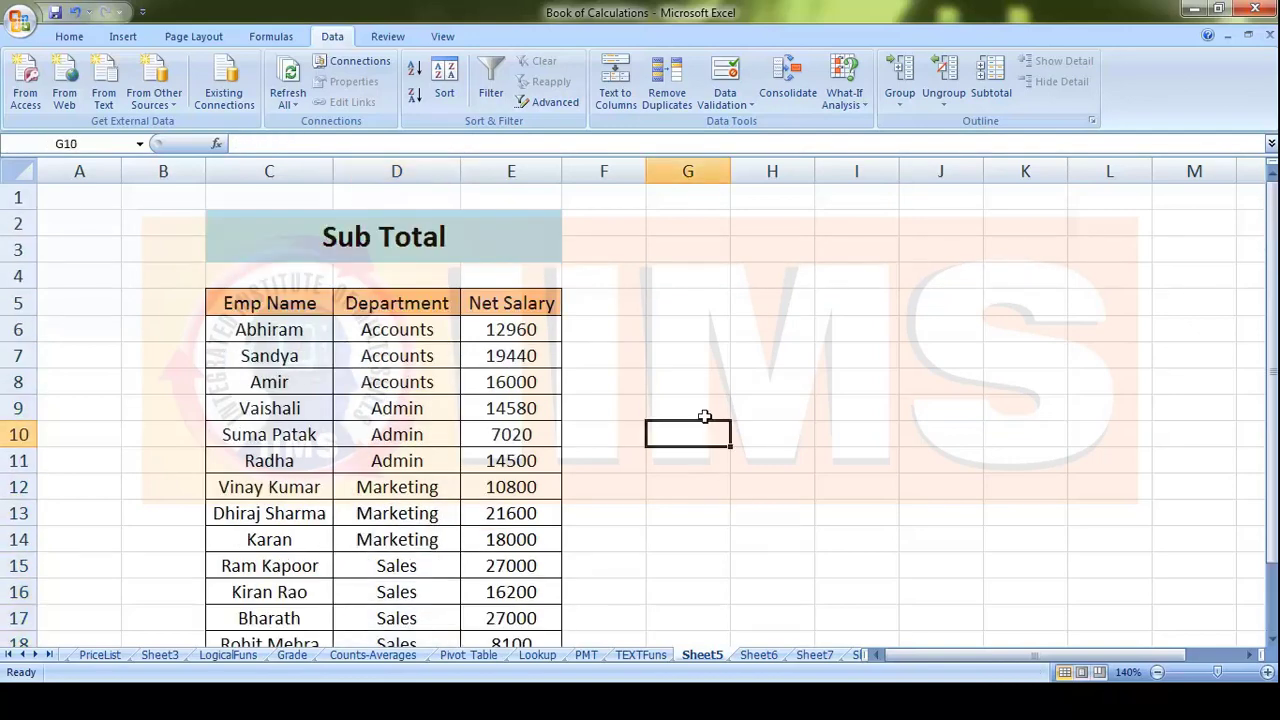
pyautogui.click(1272, 638)
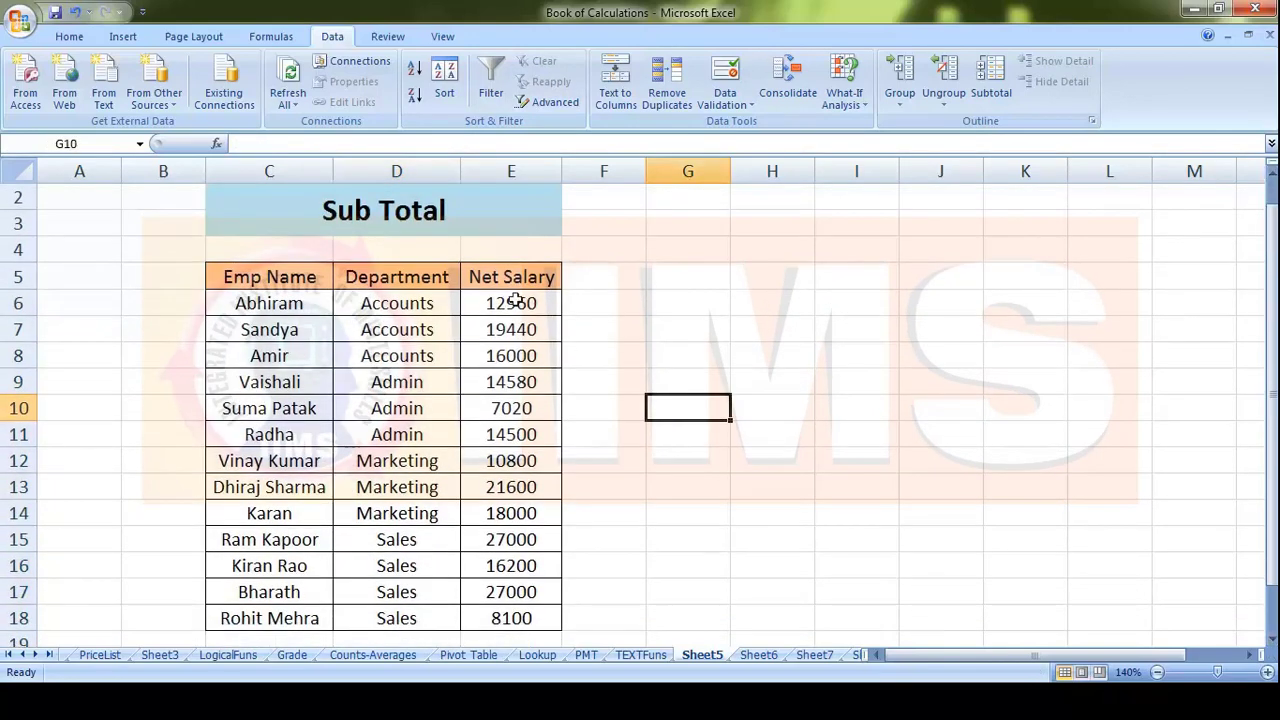
pyautogui.moveTo(369, 302); pyautogui.dragTo(400, 355)
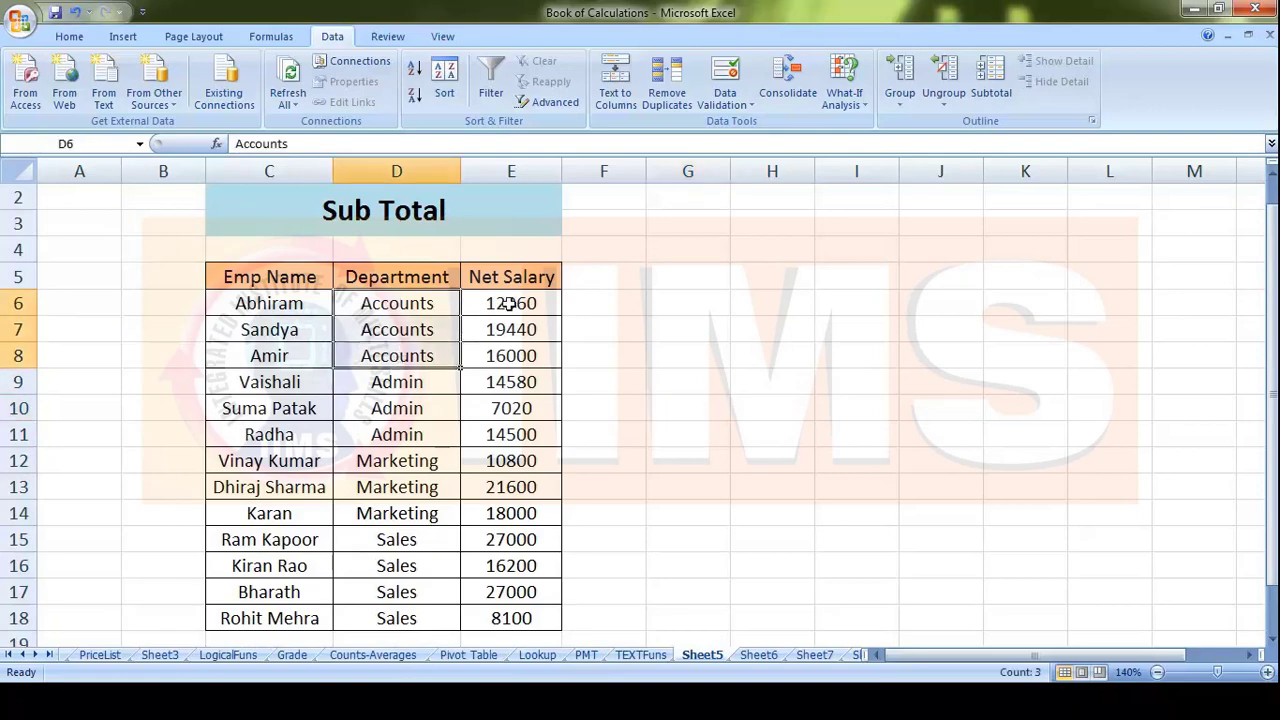
pyautogui.moveTo(507, 303); pyautogui.dragTo(511, 360)
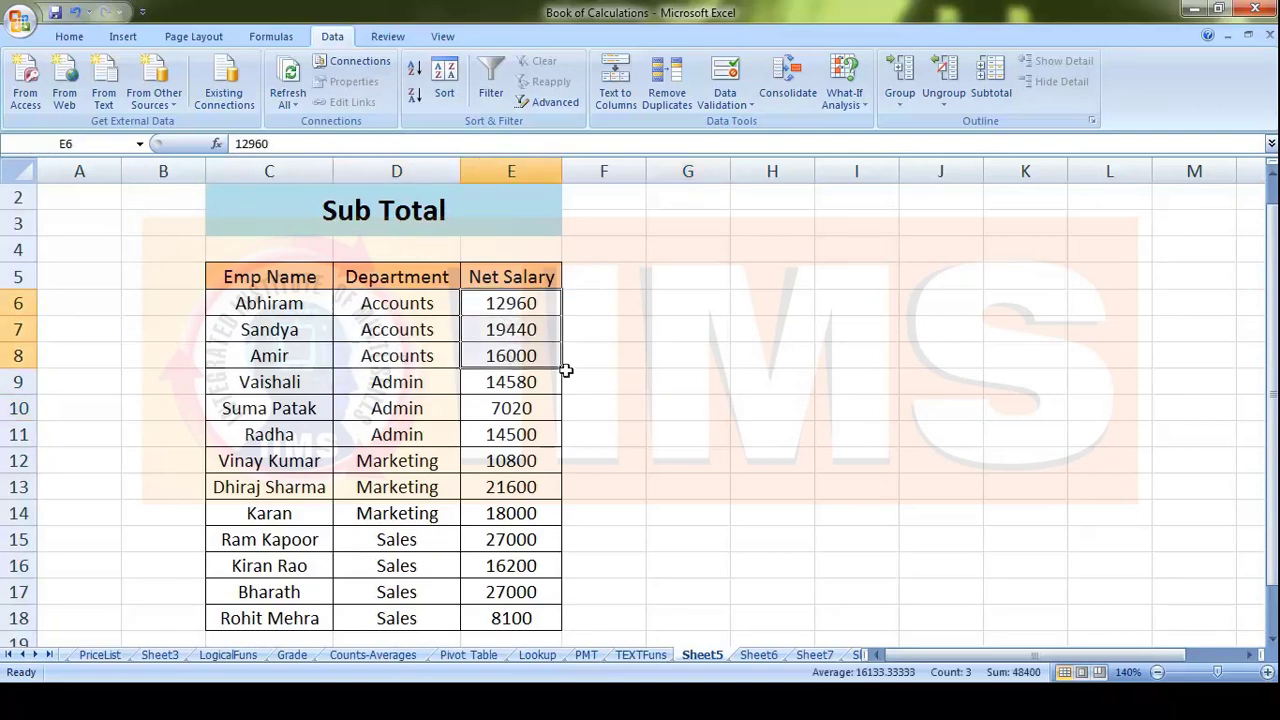
pyautogui.click(646, 365)
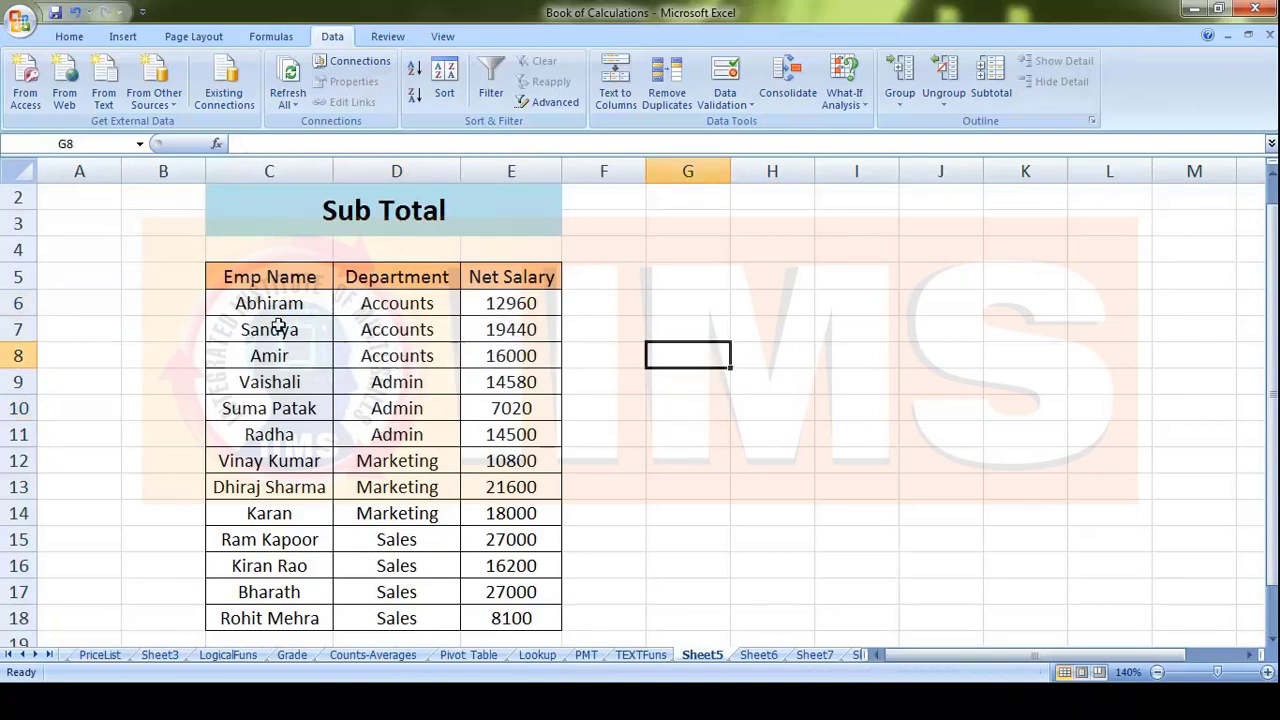
pyautogui.click(320, 303)
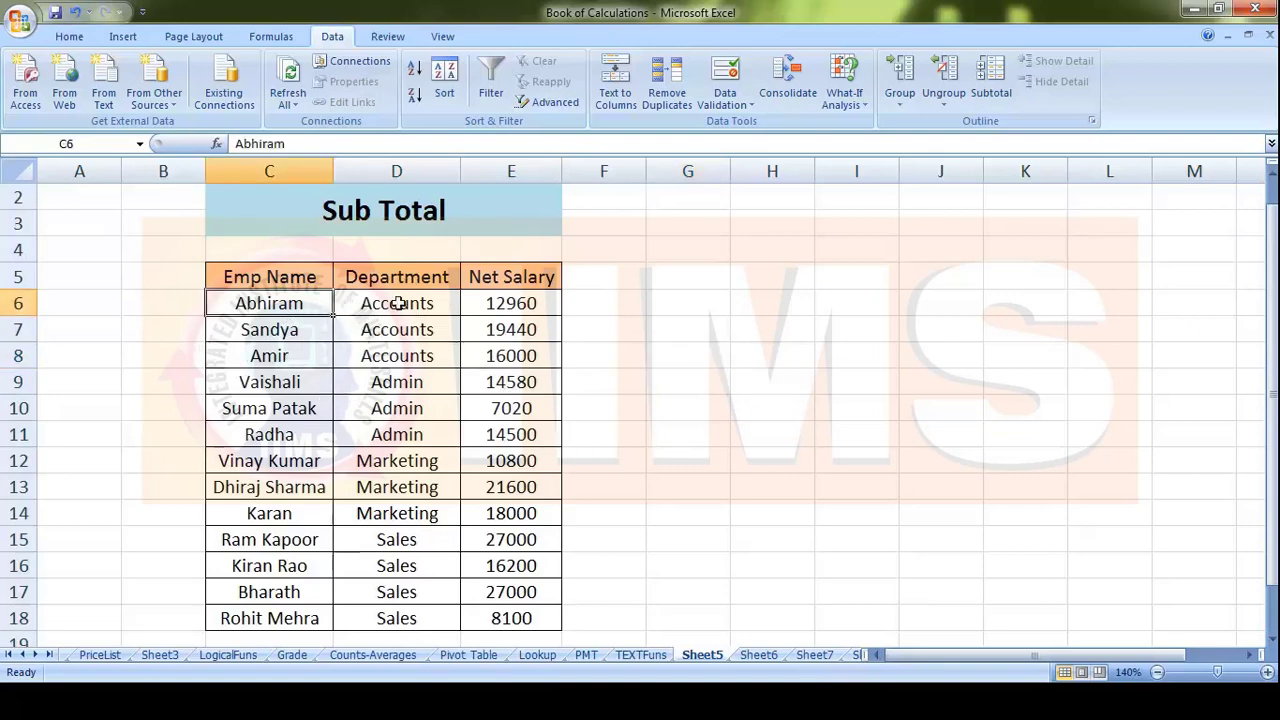
pyautogui.moveTo(300, 277); pyautogui.dragTo(505, 605)
pyautogui.click(405, 372)
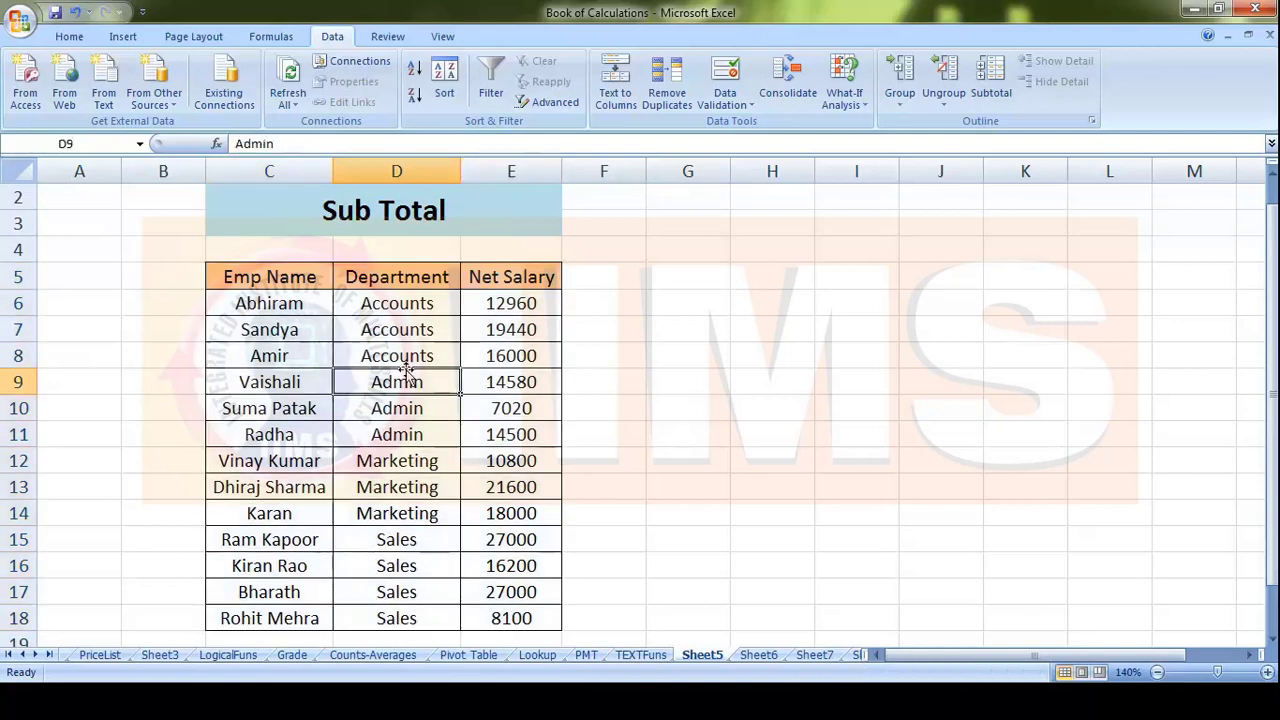
# Step: Start a Subtotal on the employee table, grouped at each change in Department
pyautogui.click(305, 300)
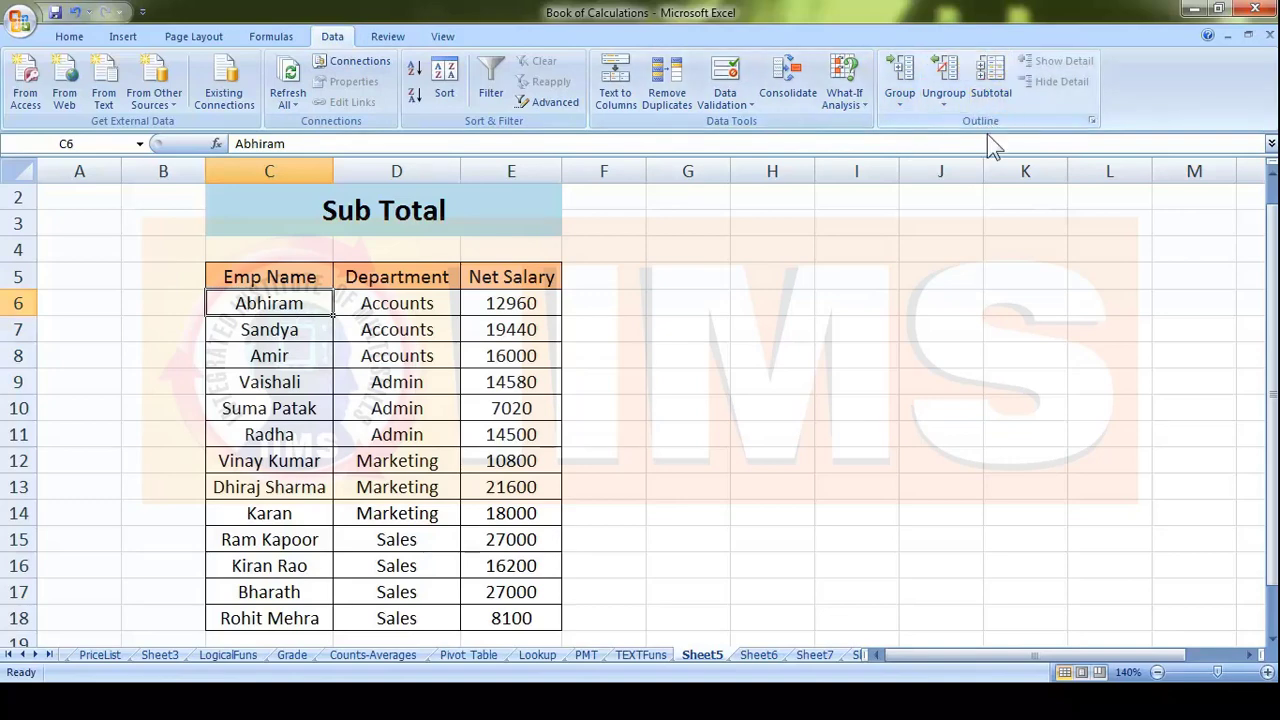
pyautogui.click(994, 78)
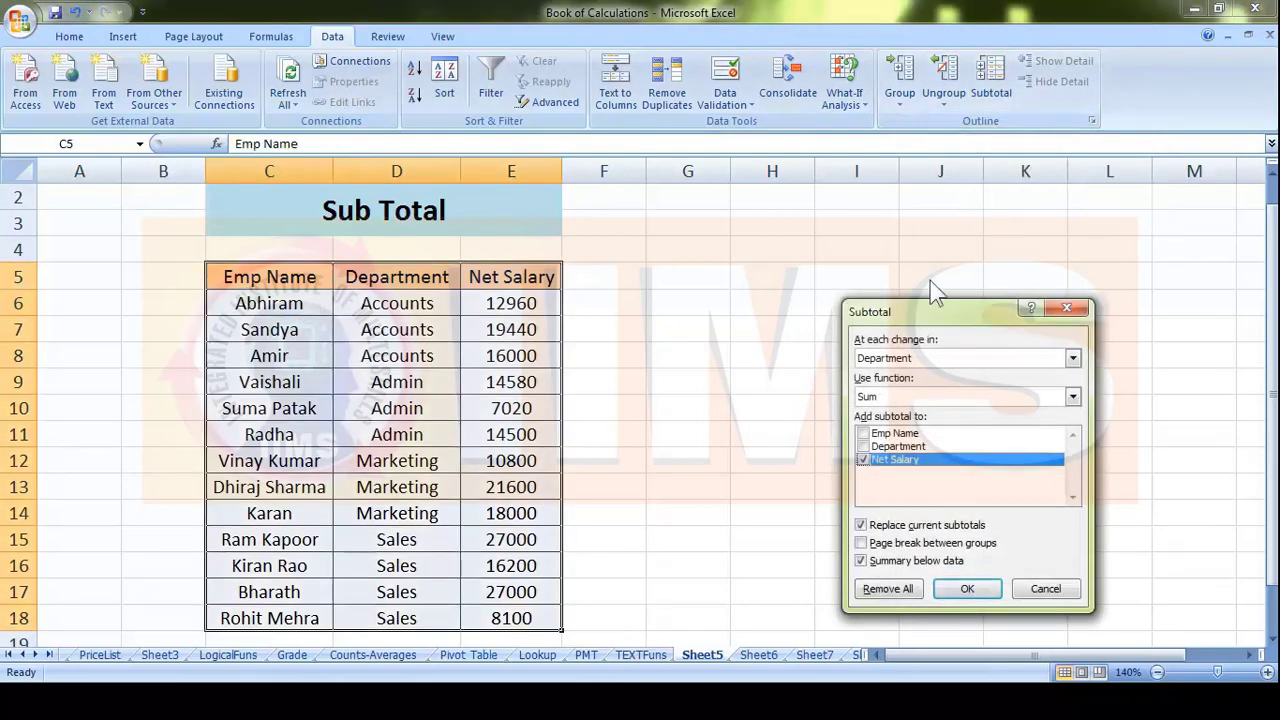
pyautogui.moveTo(886, 300); pyautogui.dragTo(815, 241)
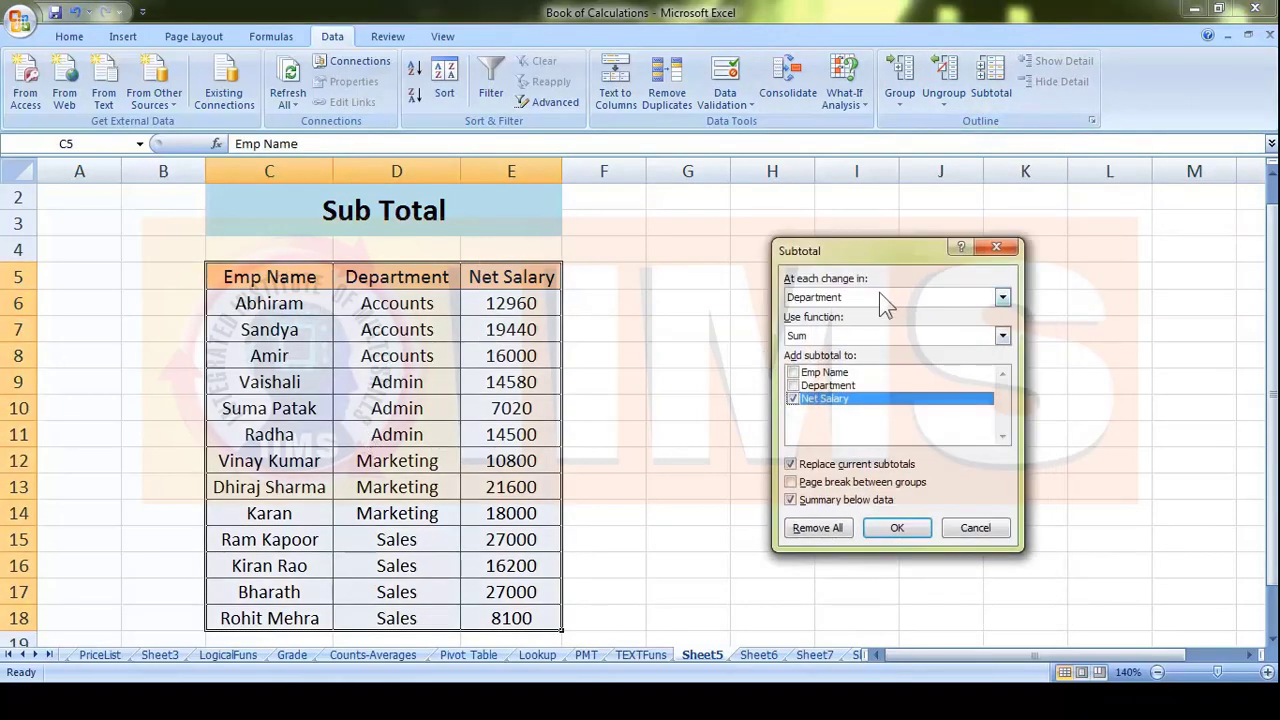
pyautogui.moveTo(889, 258); pyautogui.dragTo(748, 290)
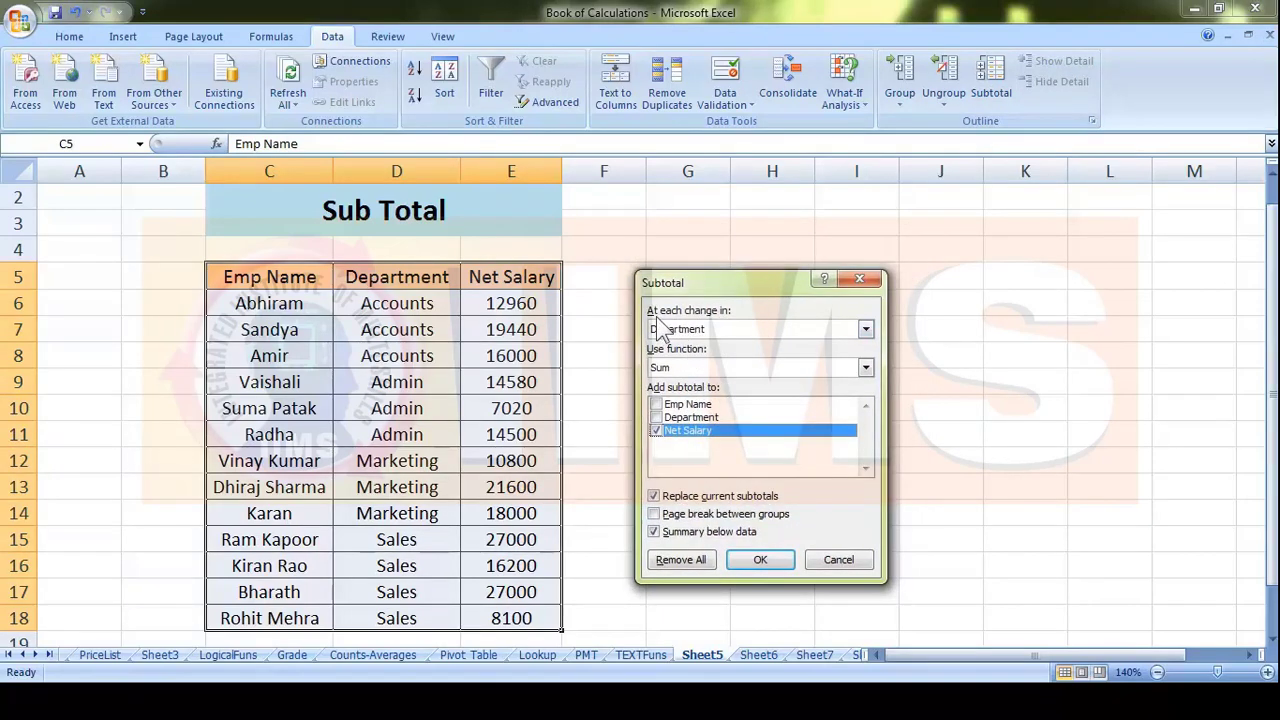
pyautogui.click(866, 330)
pyautogui.click(702, 358)
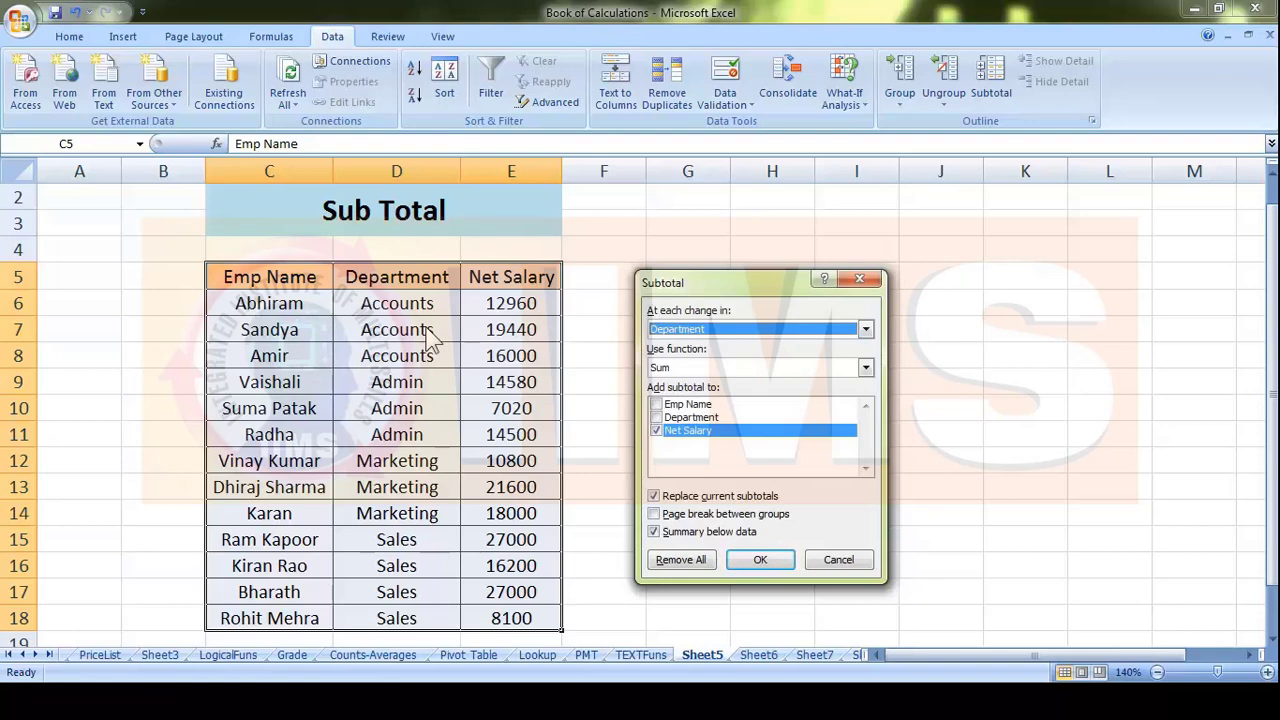
pyautogui.click(744, 334)
pyautogui.click(744, 358)
# Step: Use the Sum function with the subtotal added to Net Salary only, and apply the subtotals
pyautogui.click(866, 368)
pyautogui.moveTo(867, 402)
pyautogui.mouseDown()
pyautogui.moveTo(868, 426)
pyautogui.moveTo(869, 397)
pyautogui.mouseUp()
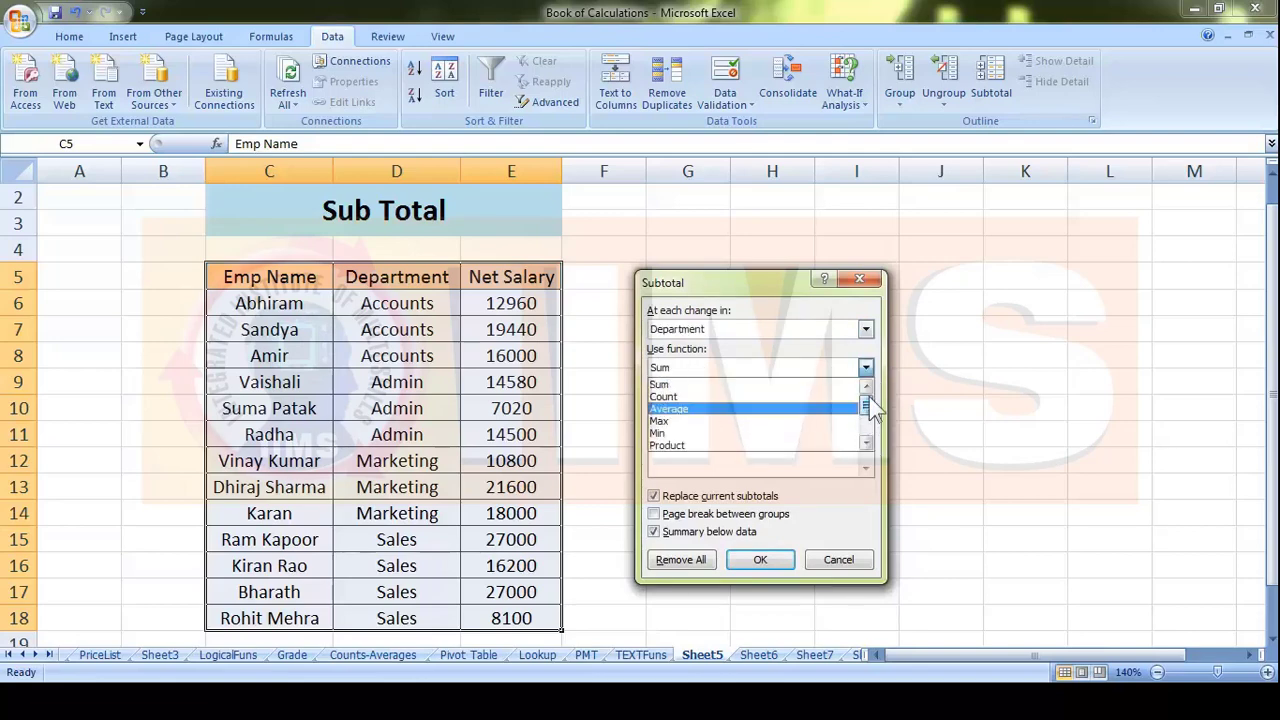
pyautogui.click(691, 386)
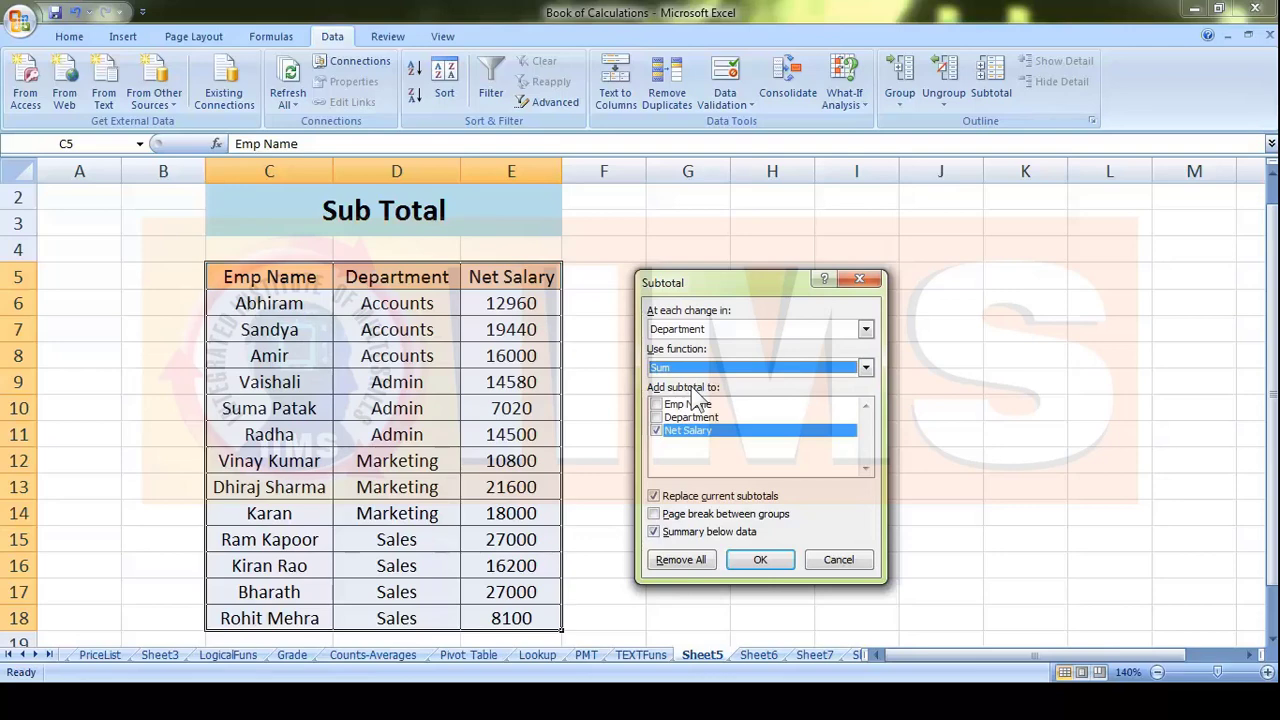
pyautogui.click(687, 432)
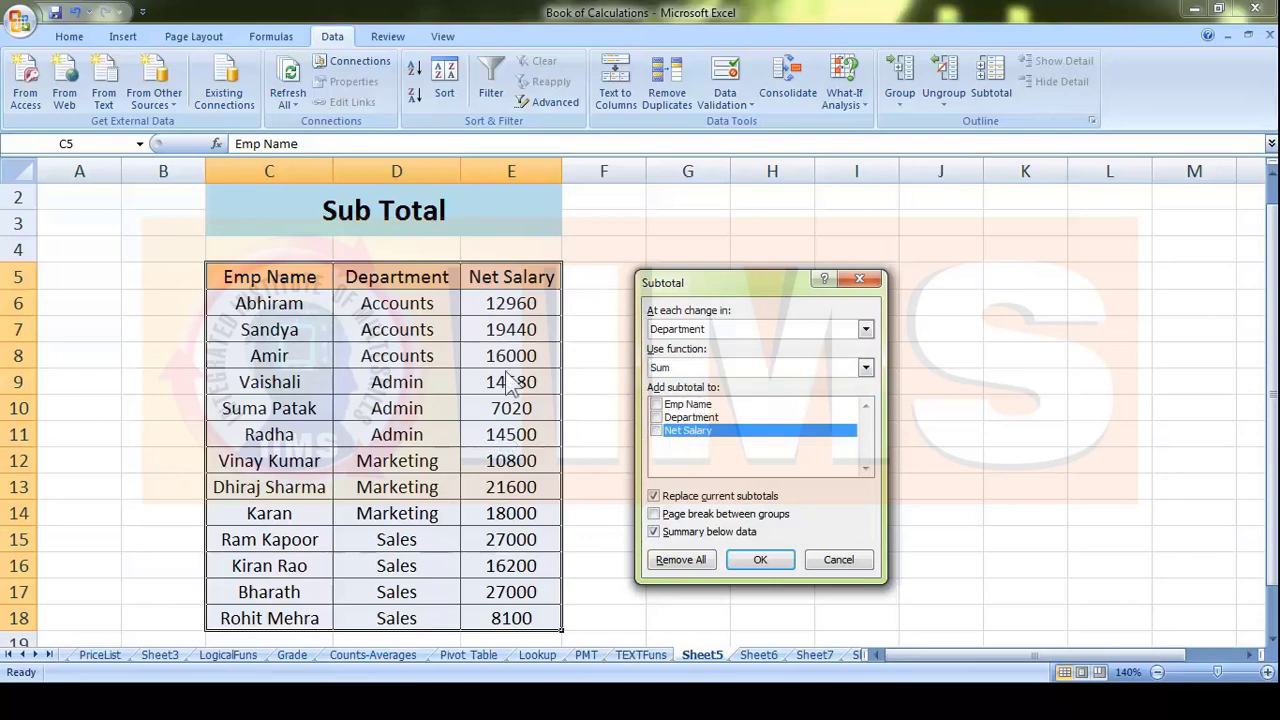
pyautogui.click(660, 430)
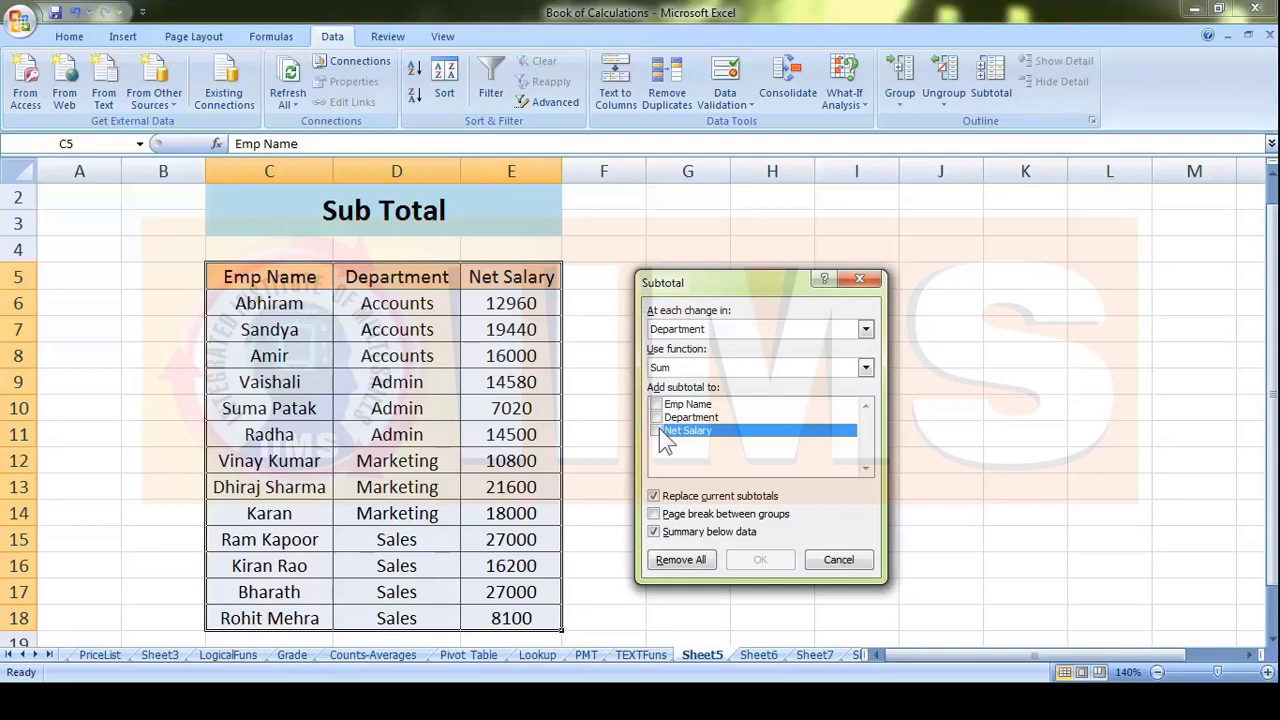
pyautogui.click(657, 431)
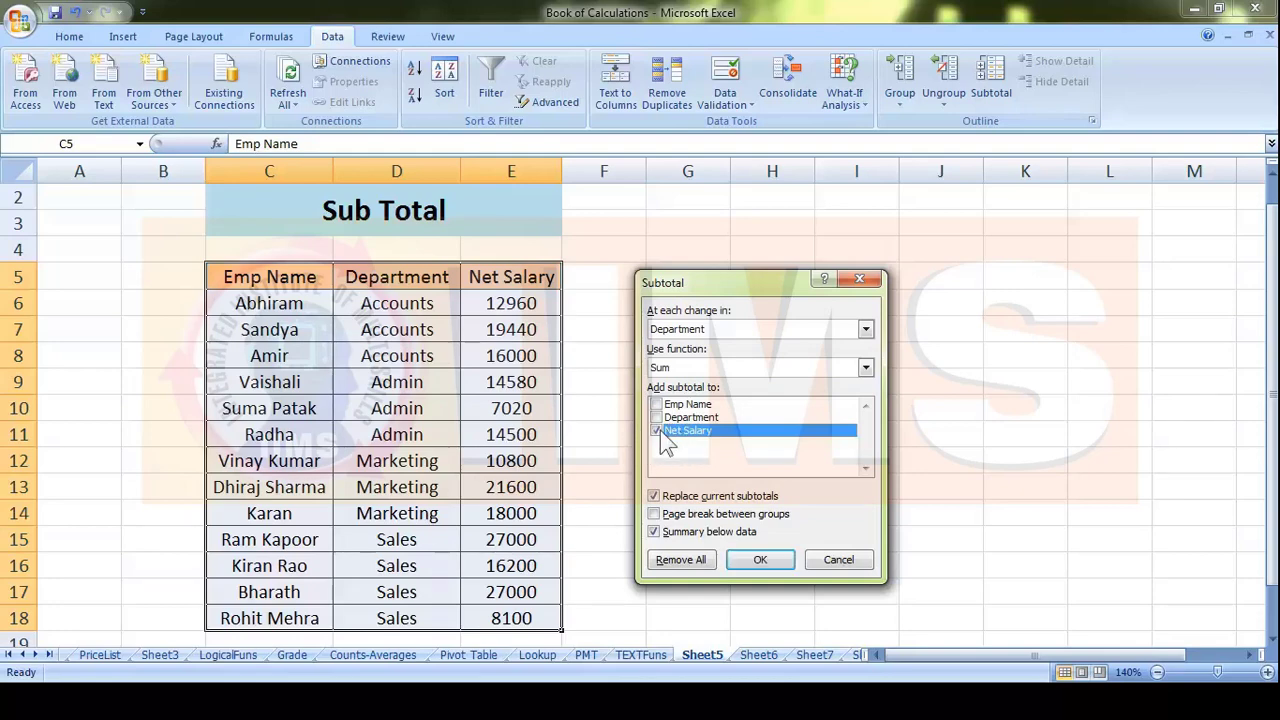
pyautogui.click(760, 560)
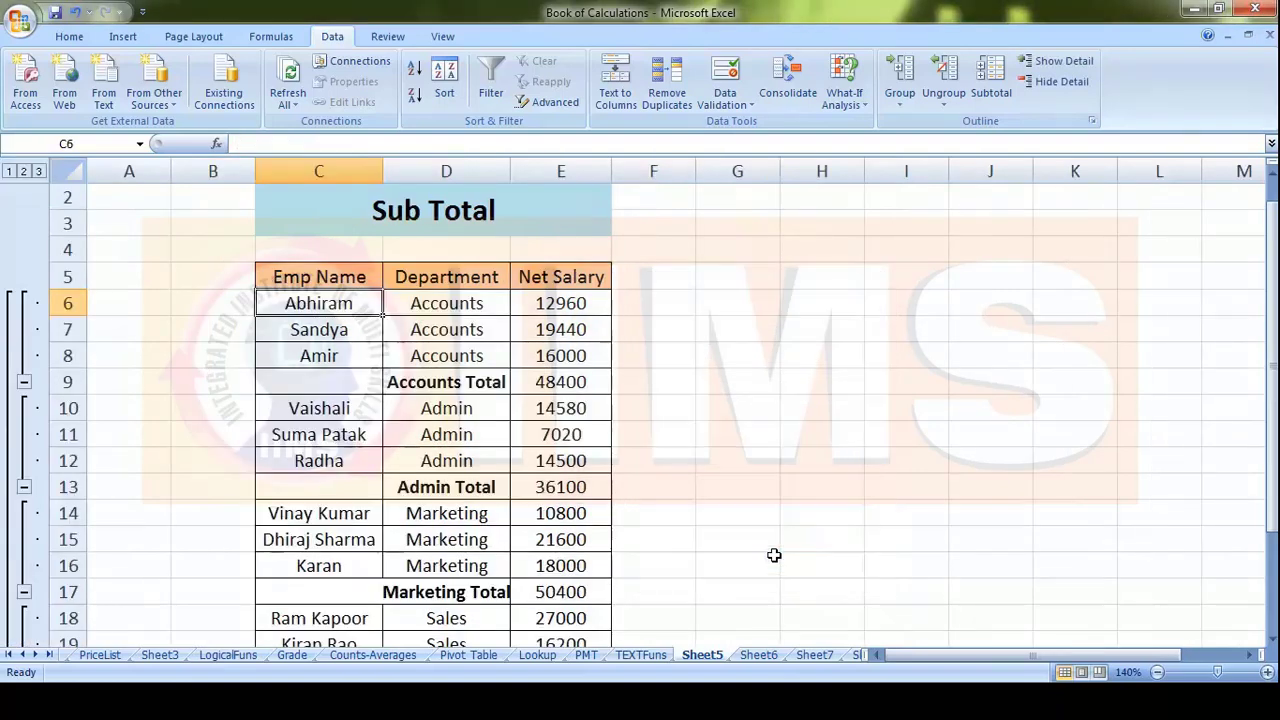
# Step: Examine the Accounts, Admin, Marketing and Sales total rows inserted in the table
pyautogui.scroll(-1, 563, 457)
pyautogui.scroll(1, 563, 457)
pyautogui.moveTo(443, 385); pyautogui.dragTo(585, 390)
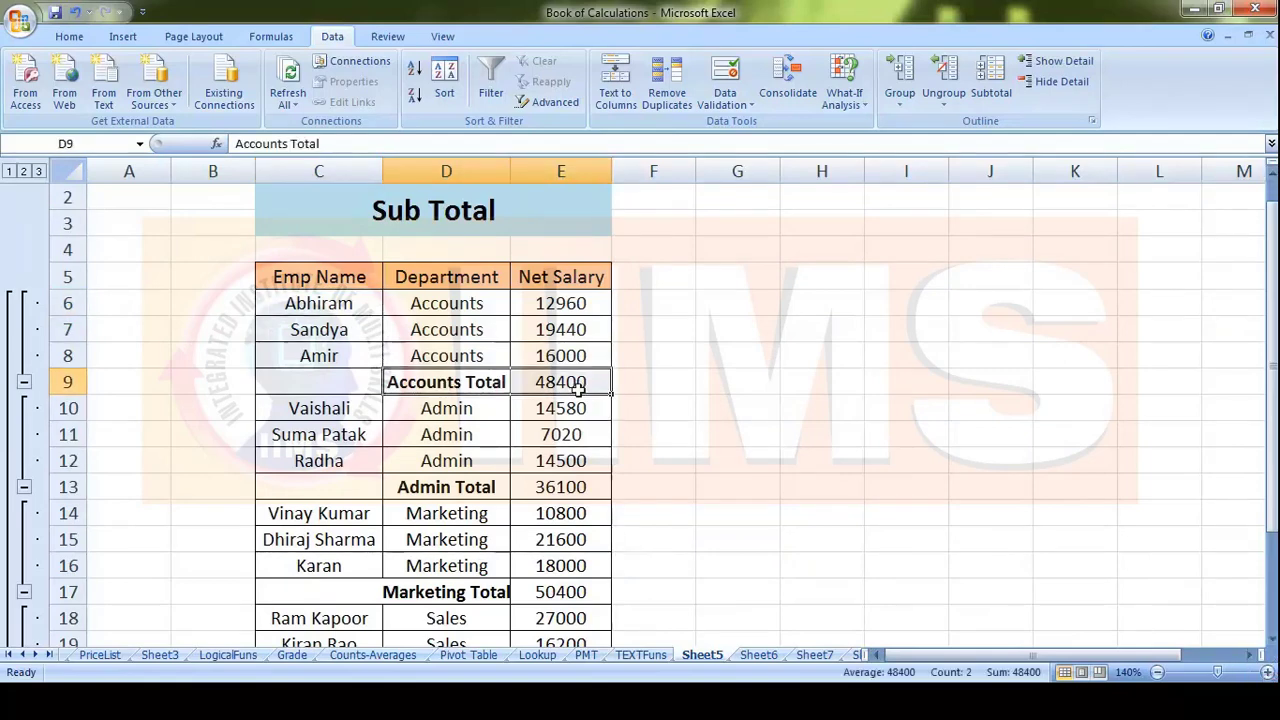
pyautogui.click(731, 505)
pyautogui.moveTo(446, 418); pyautogui.dragTo(586, 489)
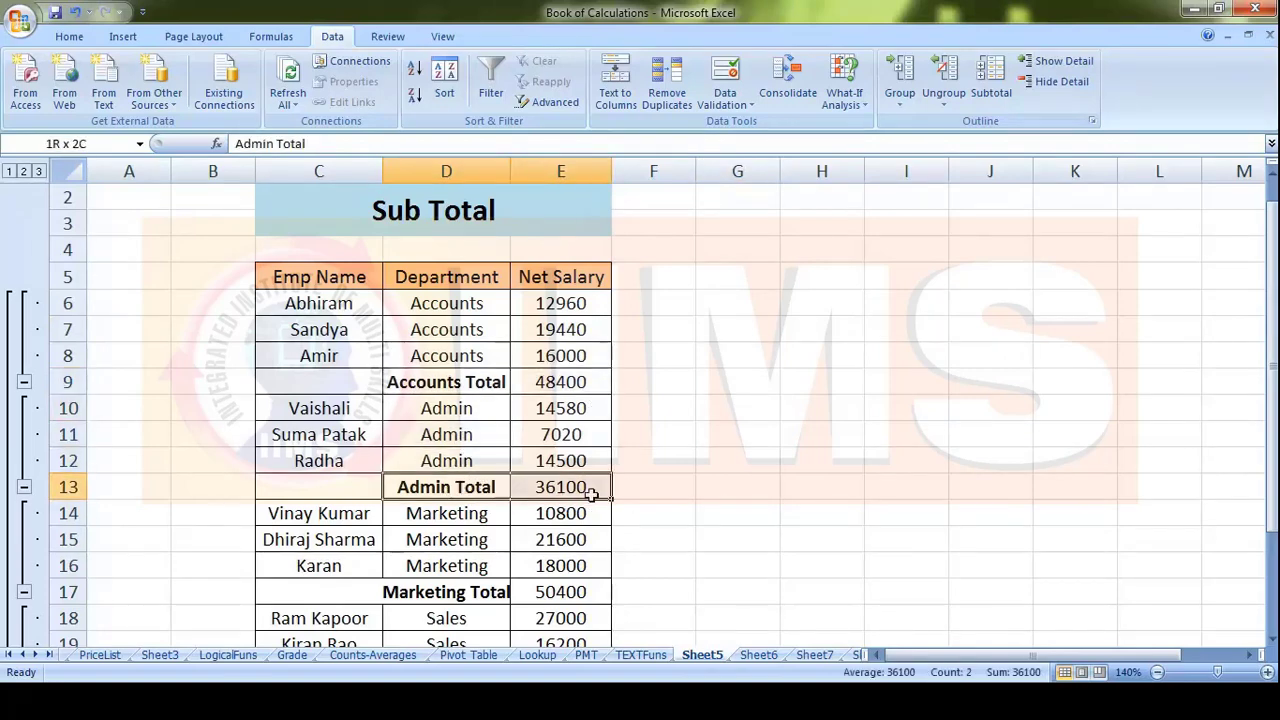
pyautogui.scroll(-1, 498, 512)
pyautogui.moveTo(418, 513); pyautogui.dragTo(562, 514)
pyautogui.scroll(-1, 729, 509)
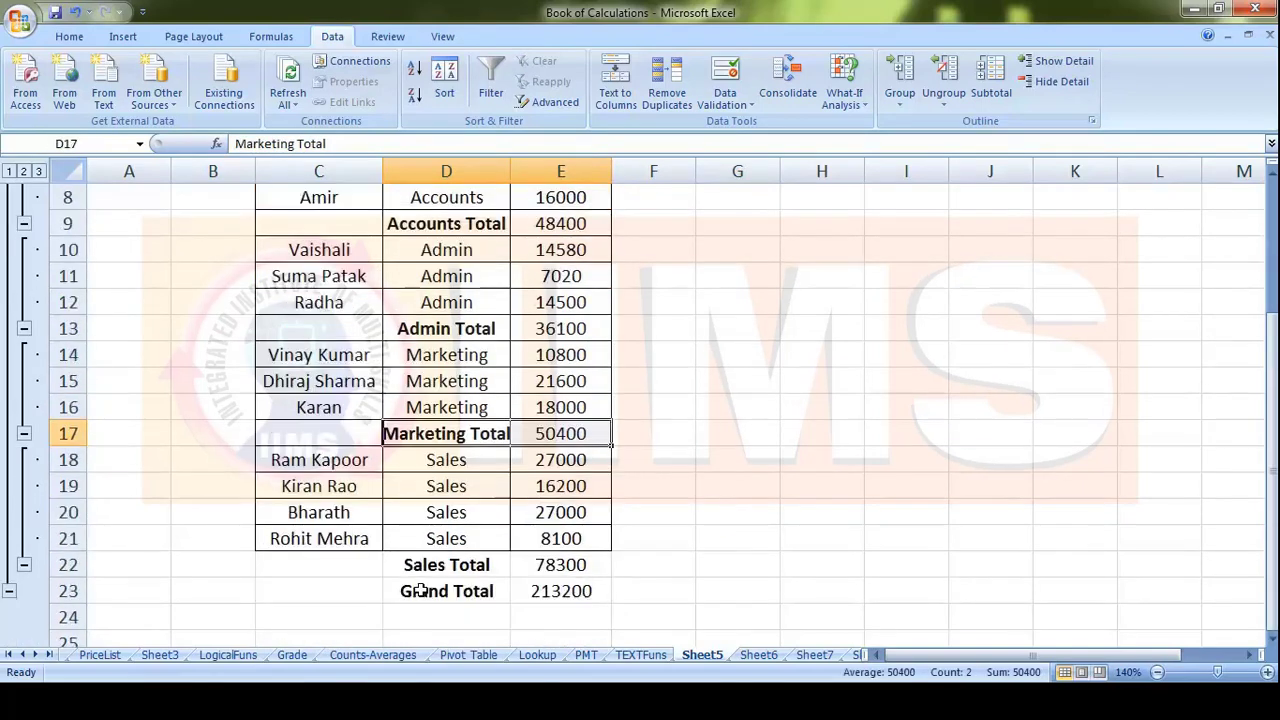
pyautogui.moveTo(452, 565); pyautogui.dragTo(540, 562)
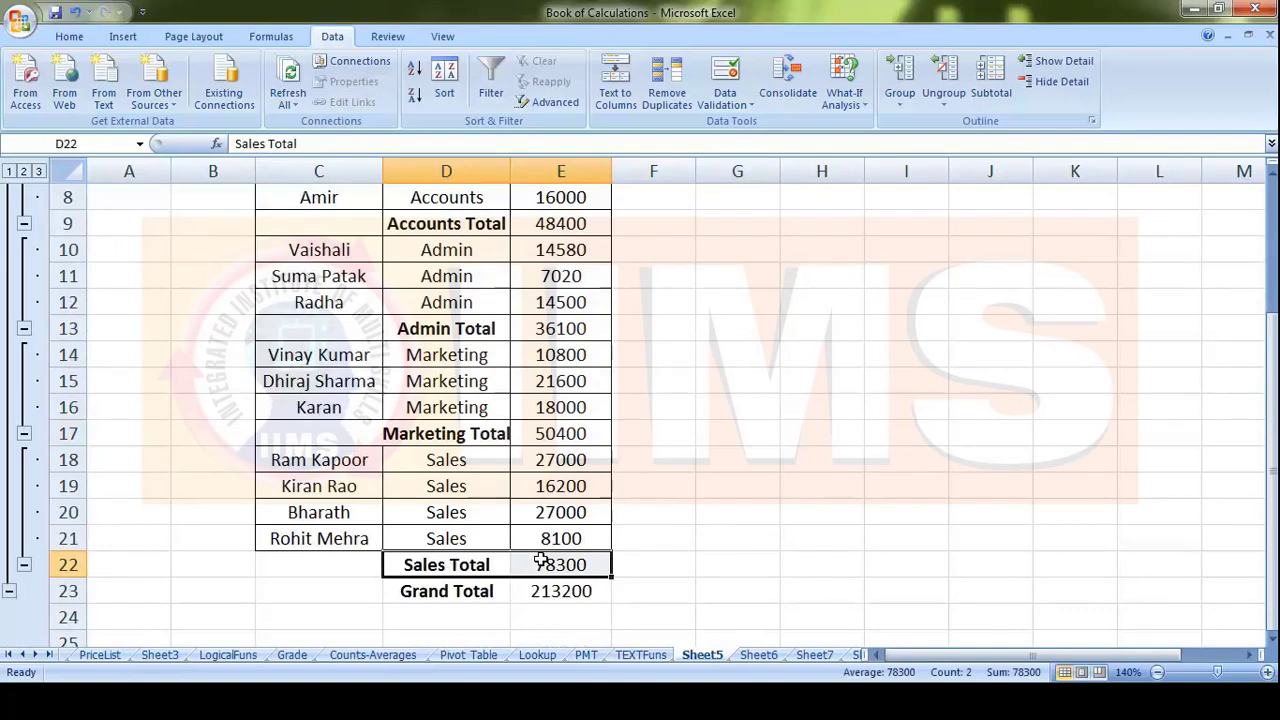
# Step: Examine the Grand Total row and its formula in E23, and recheck the Accounts total row
pyautogui.moveTo(433, 594); pyautogui.dragTo(574, 594)
pyautogui.scroll(2, 515, 530)
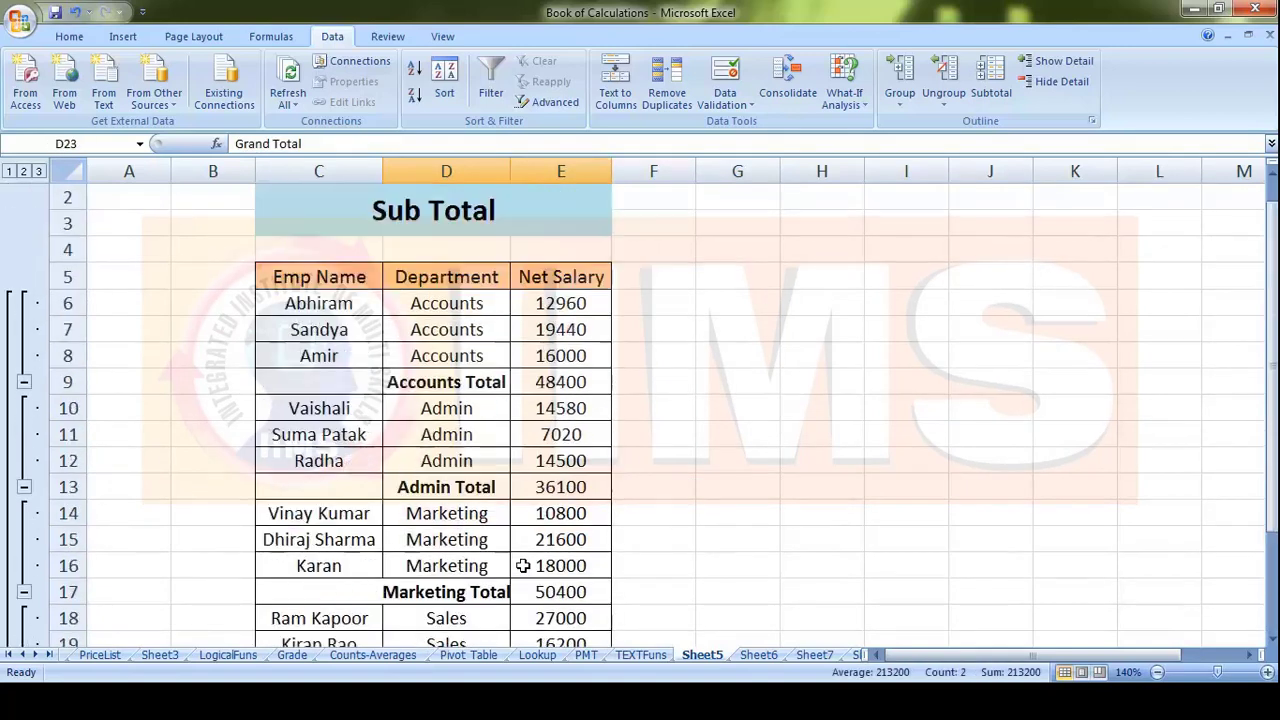
pyautogui.scroll(-1, 564, 458)
pyautogui.scroll(-1, 562, 470)
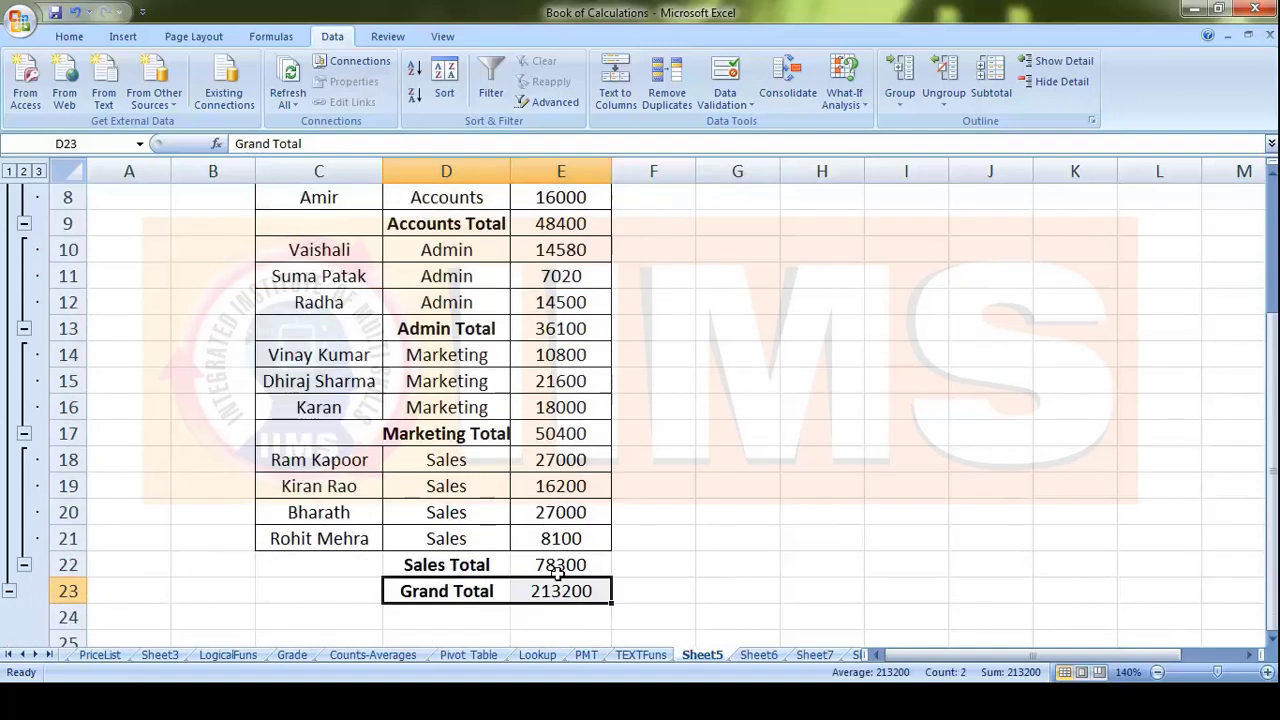
pyautogui.click(572, 591)
pyautogui.scroll(2, 574, 591)
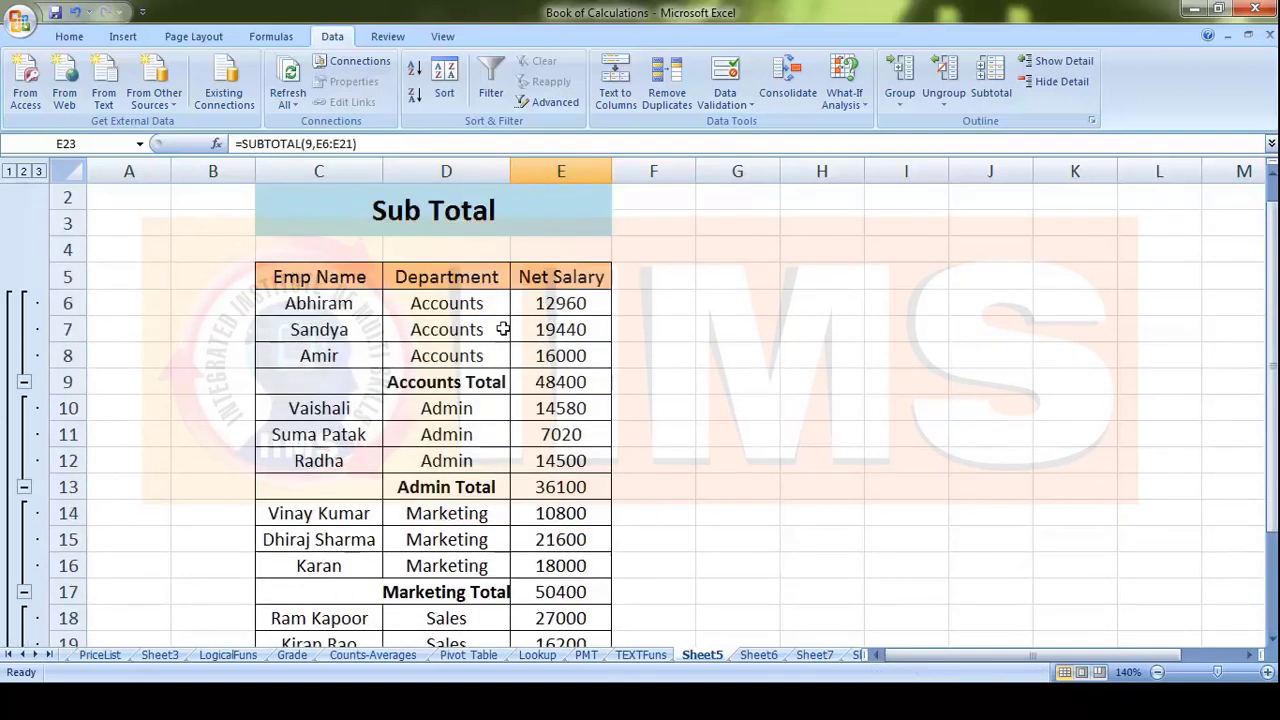
pyautogui.moveTo(481, 306); pyautogui.dragTo(535, 390)
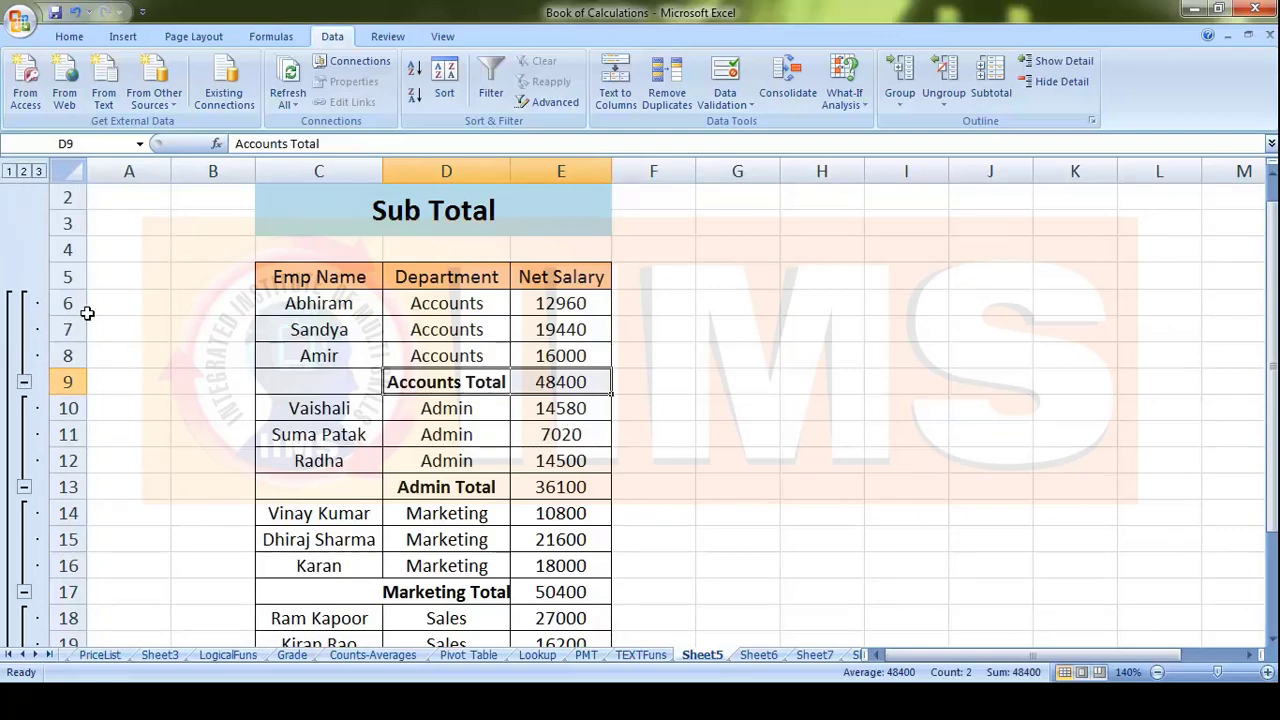
# Step: Collapse the outline to level 2, widen the Department column to fit the total labels, and review the department totals
pyautogui.click(24, 171)
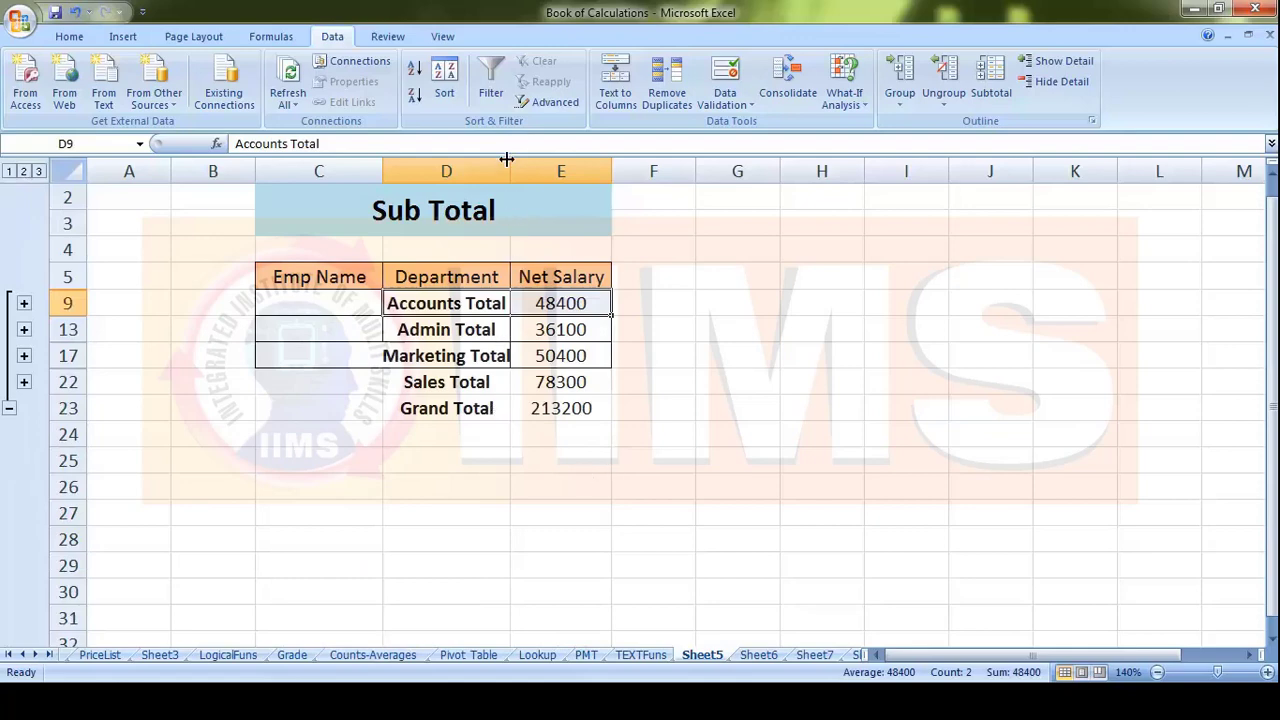
pyautogui.moveTo(509, 162); pyautogui.dragTo(539, 162)
pyautogui.click(526, 414)
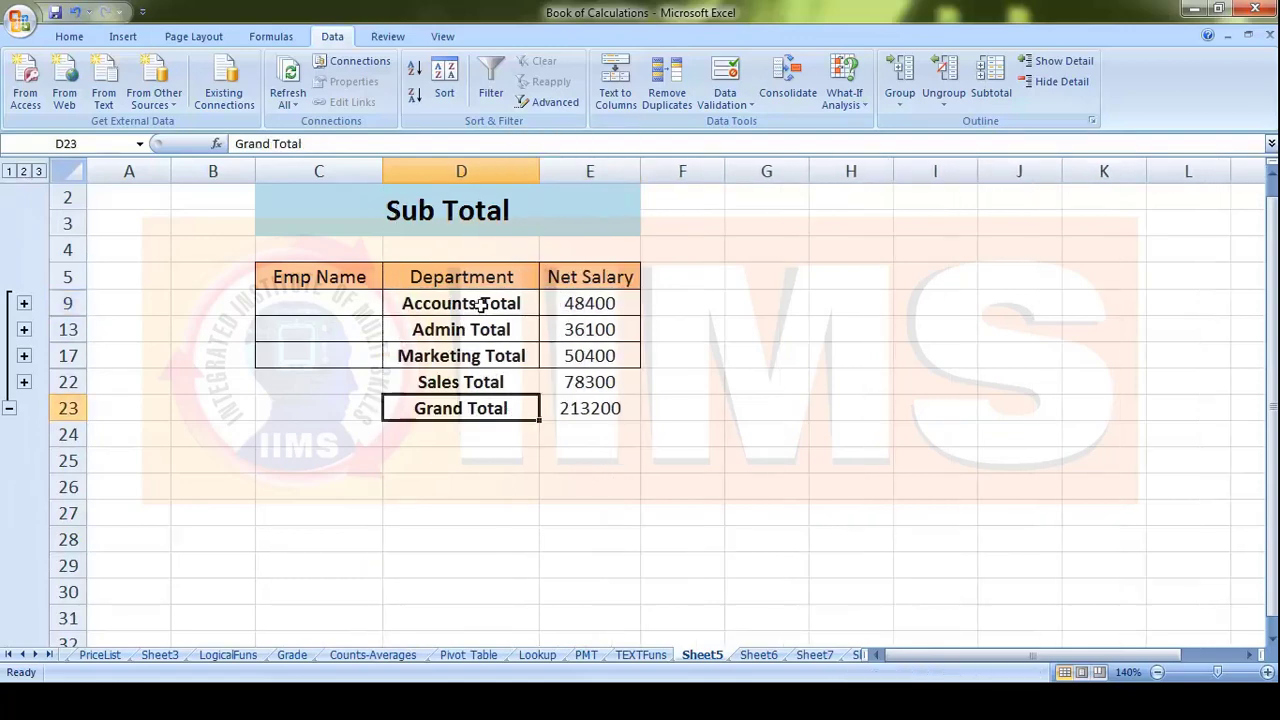
pyautogui.moveTo(483, 306); pyautogui.dragTo(563, 303)
pyautogui.moveTo(484, 330); pyautogui.dragTo(646, 334)
pyautogui.click(500, 356)
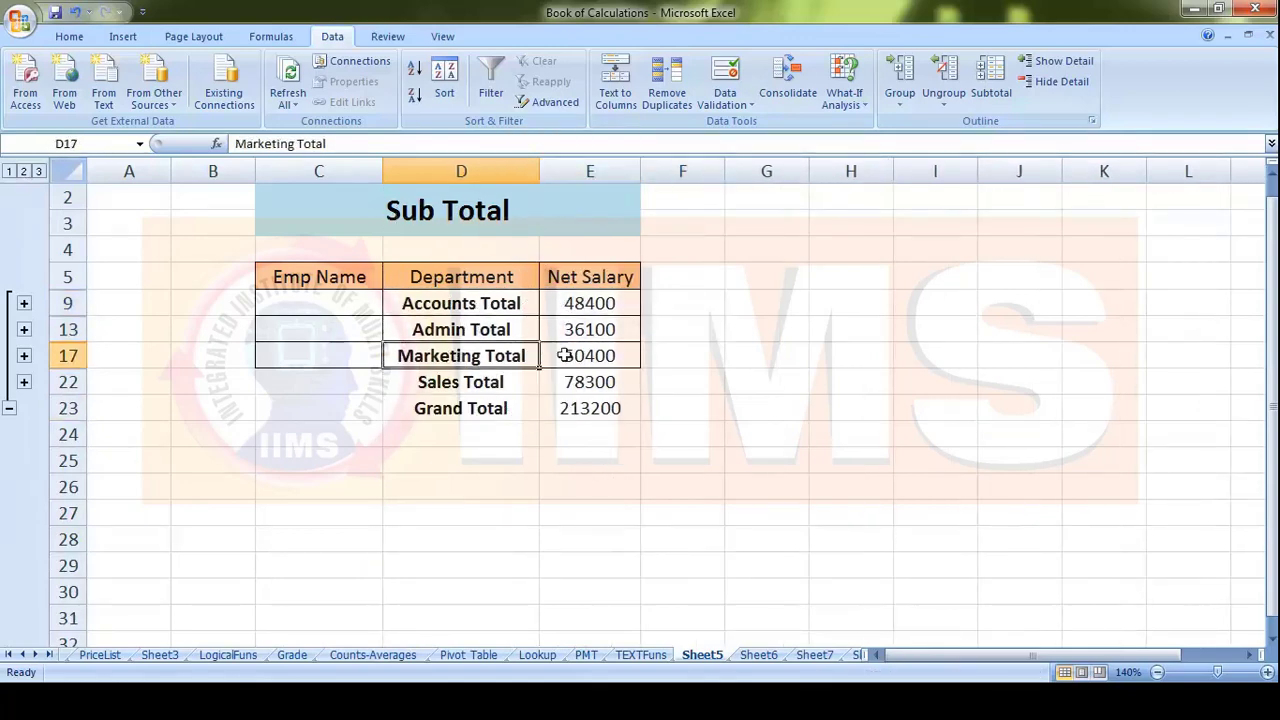
pyautogui.moveTo(563, 355); pyautogui.dragTo(590, 356)
pyautogui.click(362, 435)
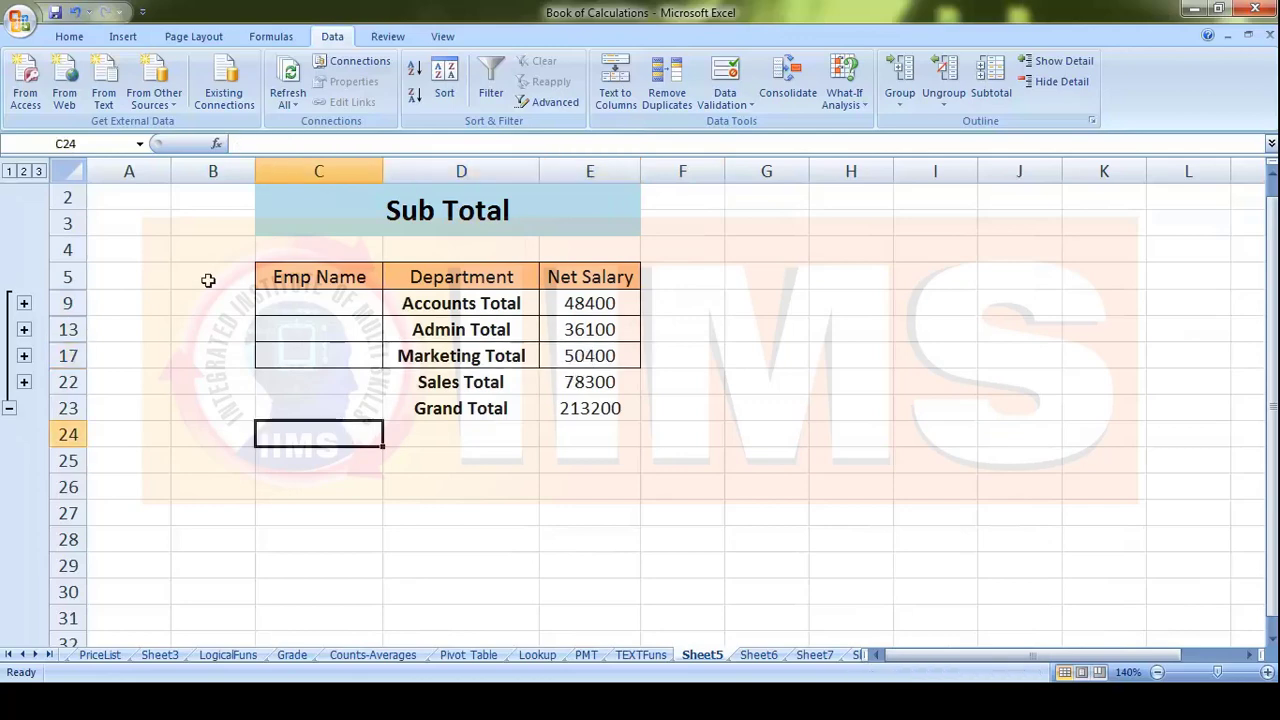
# Step: Expand the outline to level 3 and review all employee rows with their department totals
pyautogui.click(38, 171)
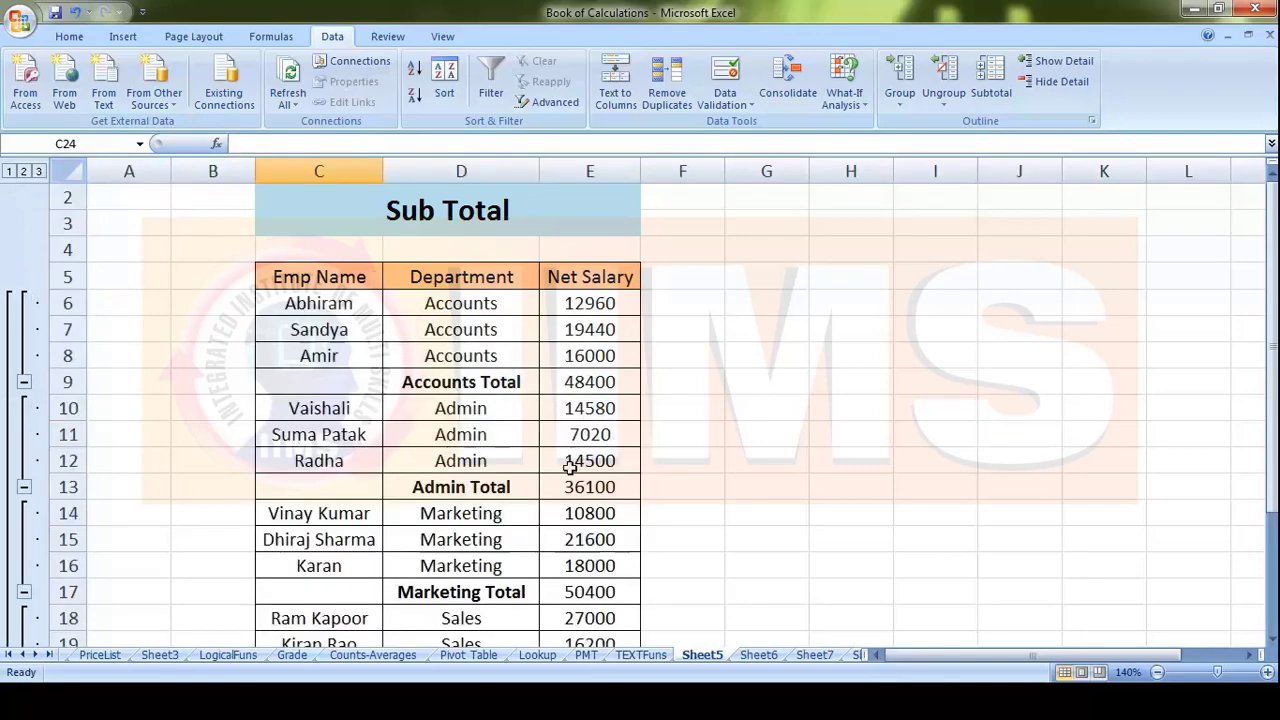
pyautogui.scroll(-3, 569, 467)
pyautogui.scroll(3, 569, 467)
pyautogui.scroll(-3, 569, 467)
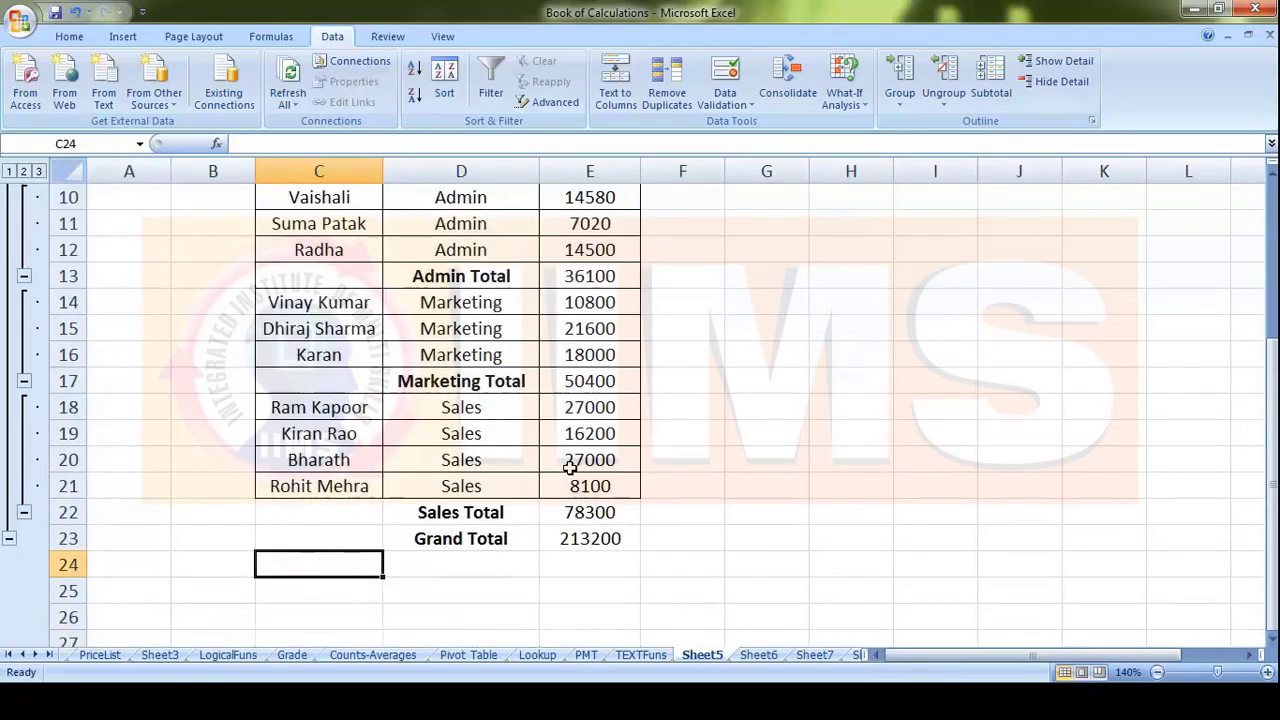
pyautogui.scroll(3, 569, 467)
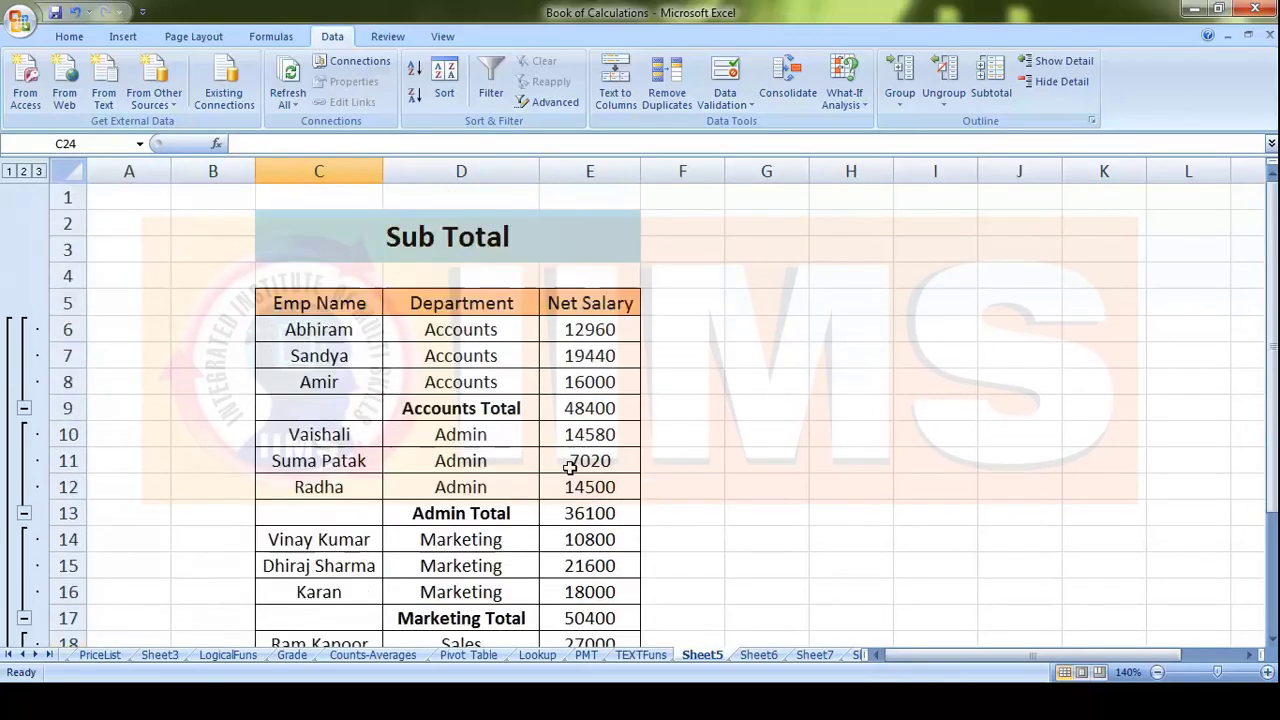
# Step: Collapse the outline to level 1, leaving only the Grand Total row under the headers
pyautogui.click(9, 172)
pyautogui.moveTo(414, 320); pyautogui.dragTo(608, 352)
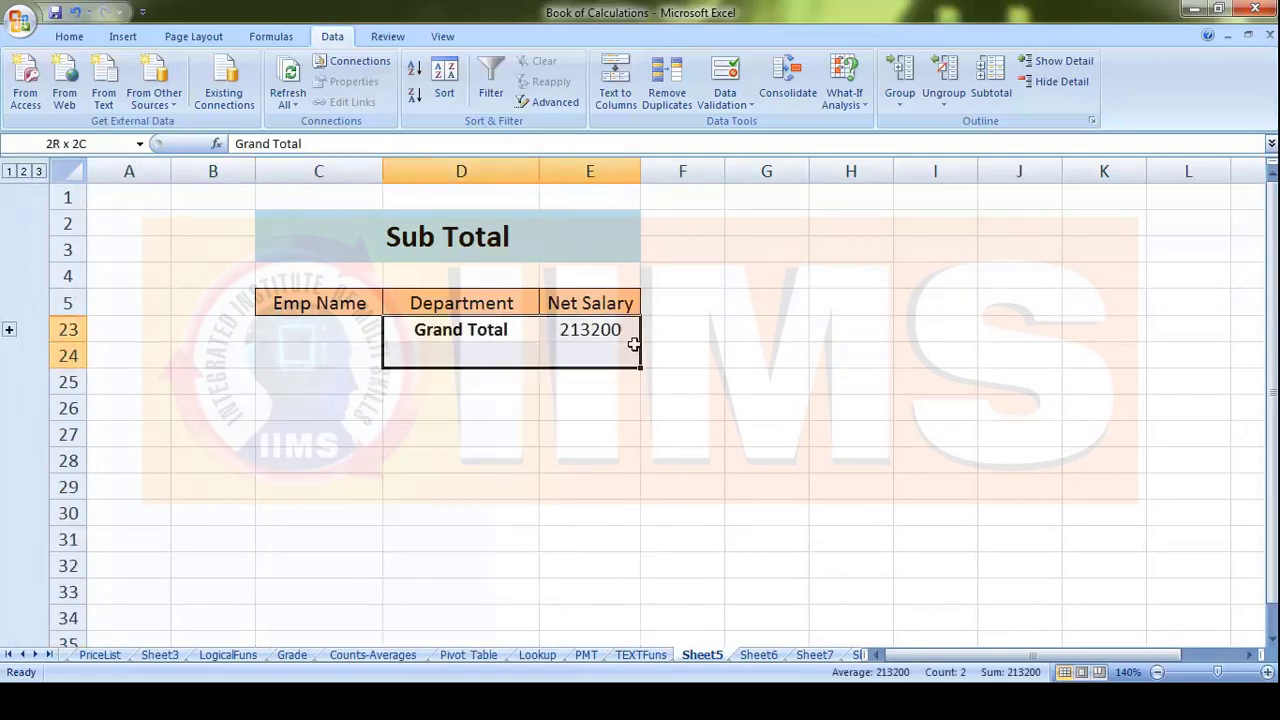
pyautogui.click(518, 388)
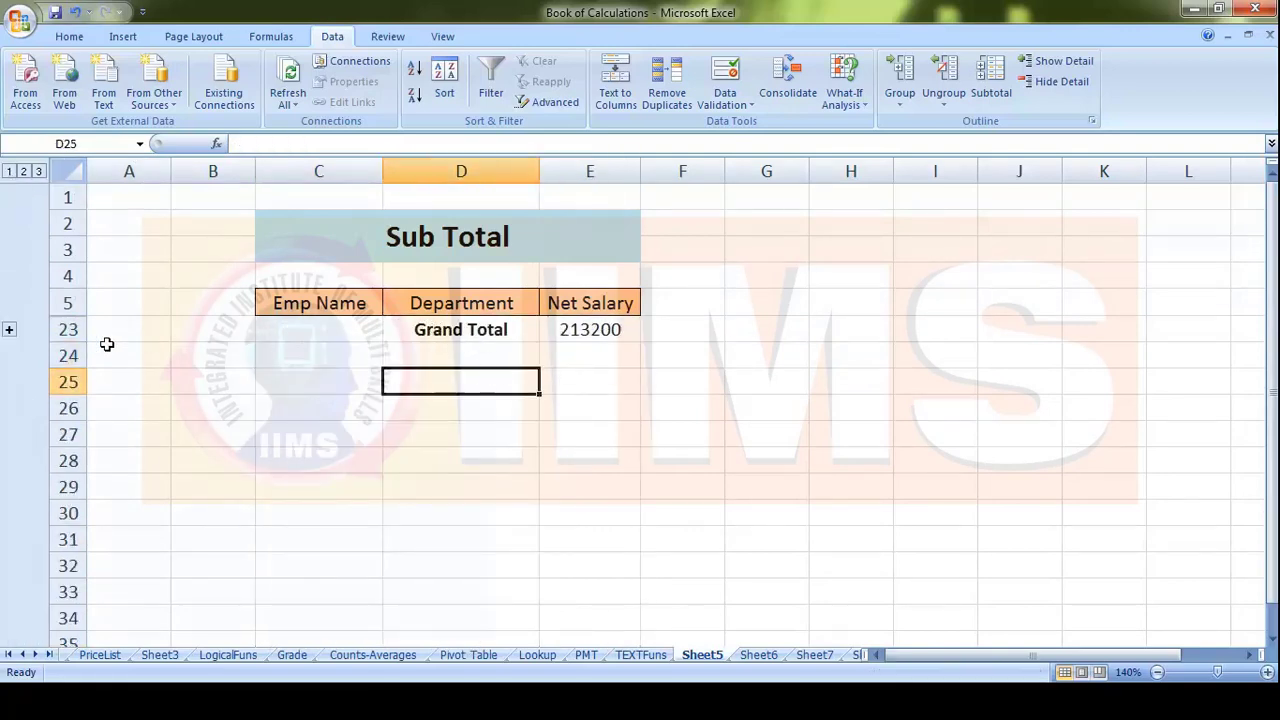
# Step: Expand the Grand Total group and review the employee rows together with their department totals
pyautogui.click(9, 331)
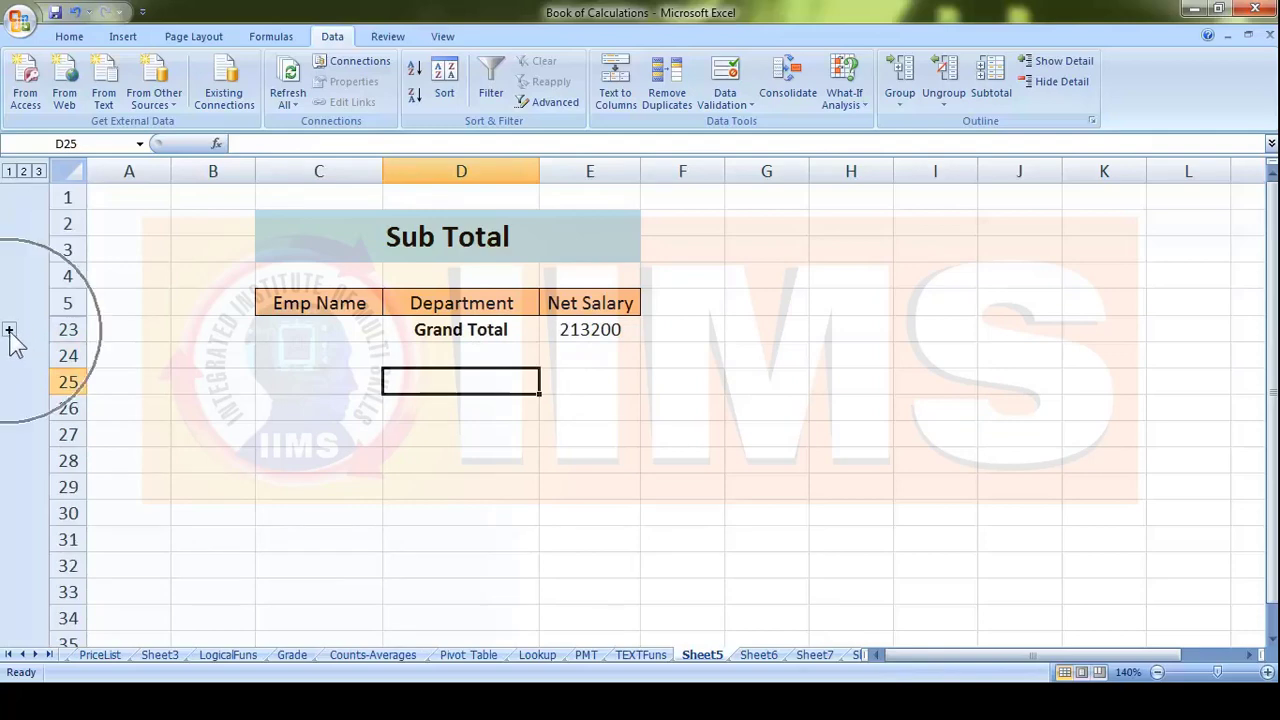
pyautogui.click(9, 331)
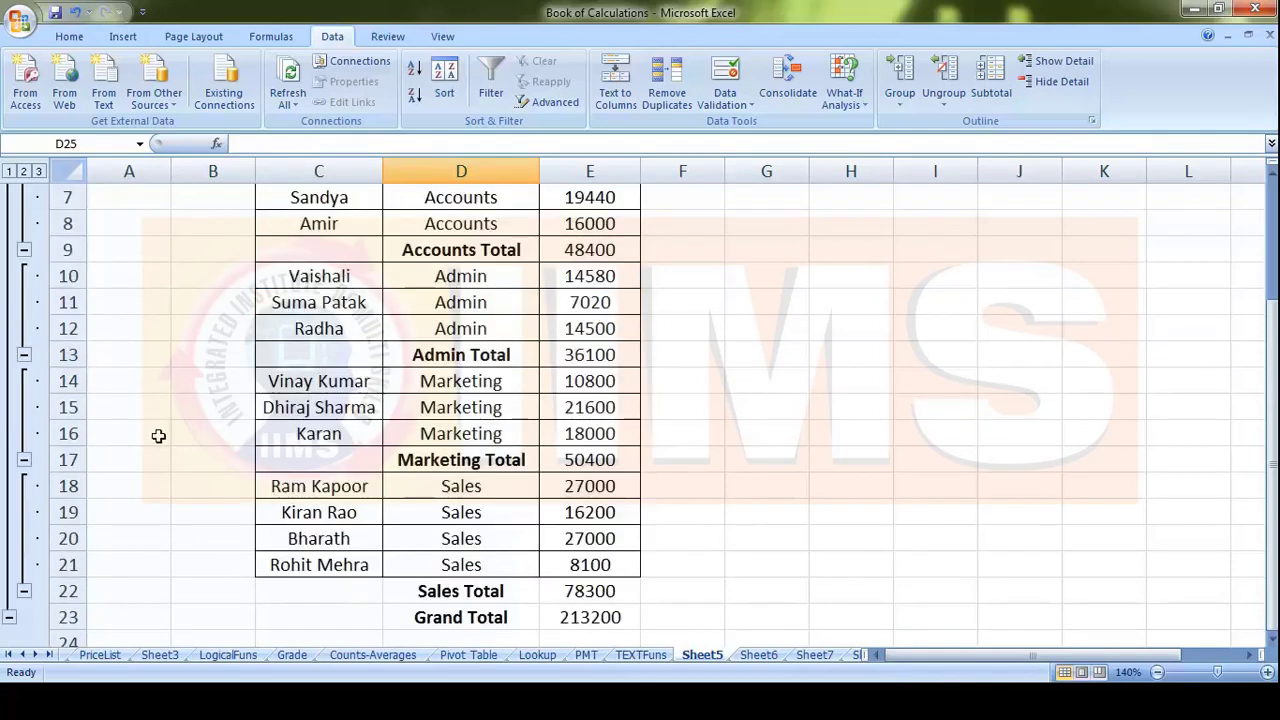
pyautogui.scroll(2, 158, 435)
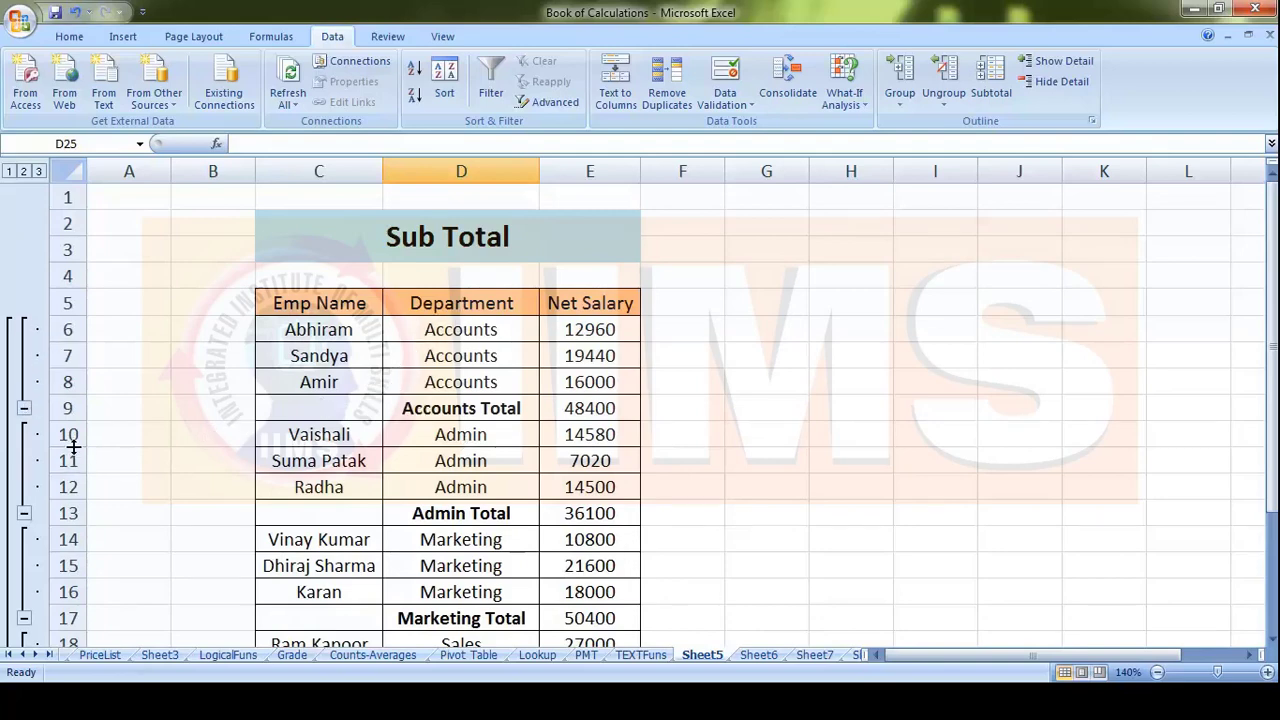
# Step: Collapse the Accounts, Admin, Marketing and Sales groups individually, expanding and recollapsing the Sales group to compare its detail
pyautogui.click(24, 408)
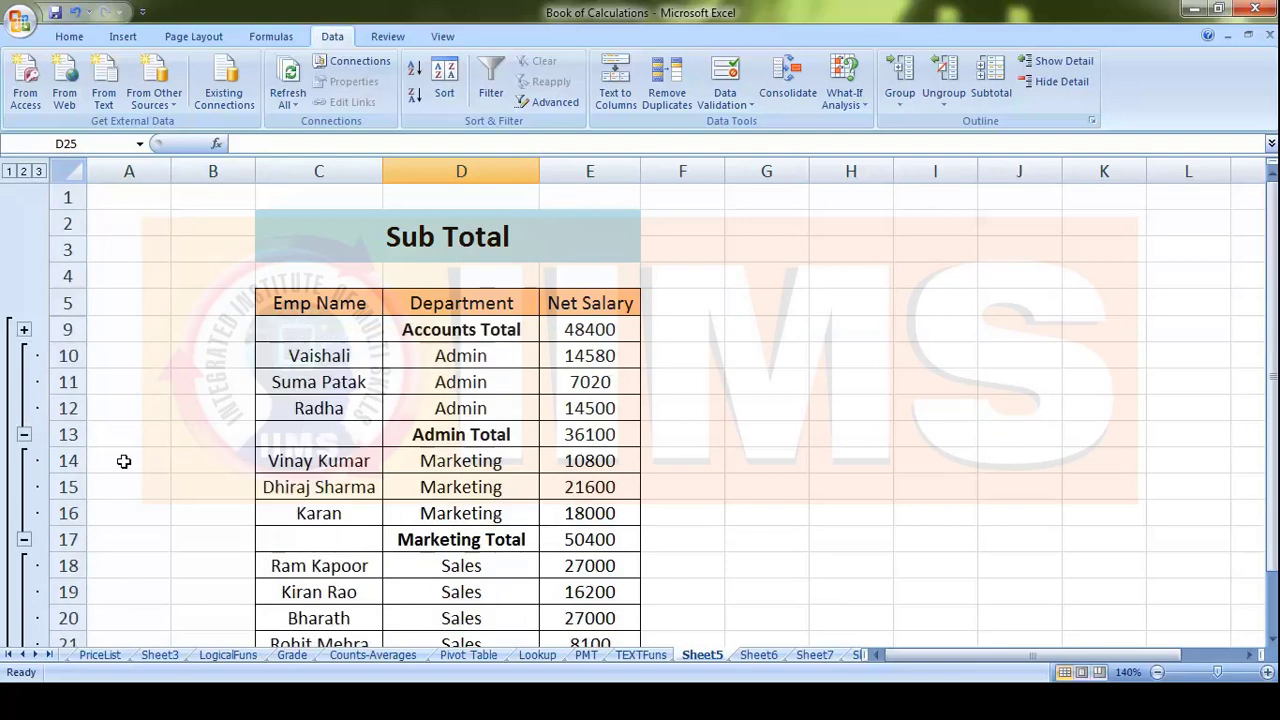
pyautogui.click(24, 434)
pyautogui.click(24, 460)
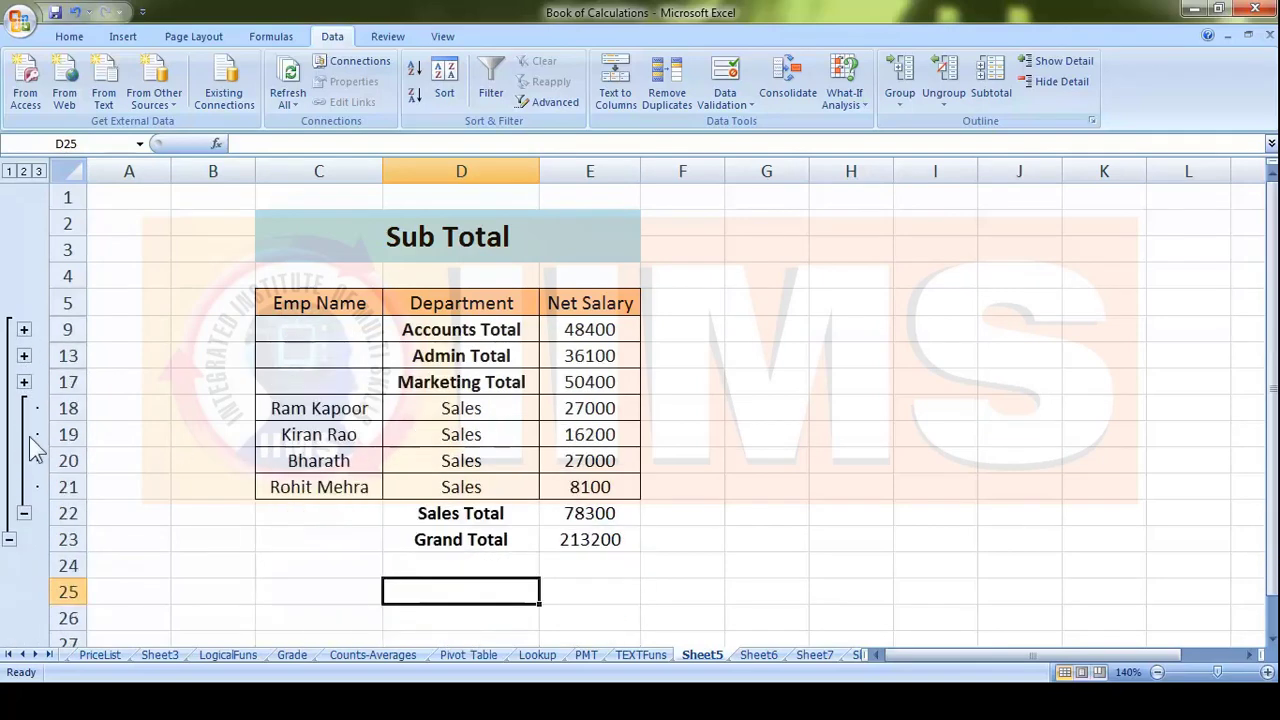
pyautogui.click(24, 513)
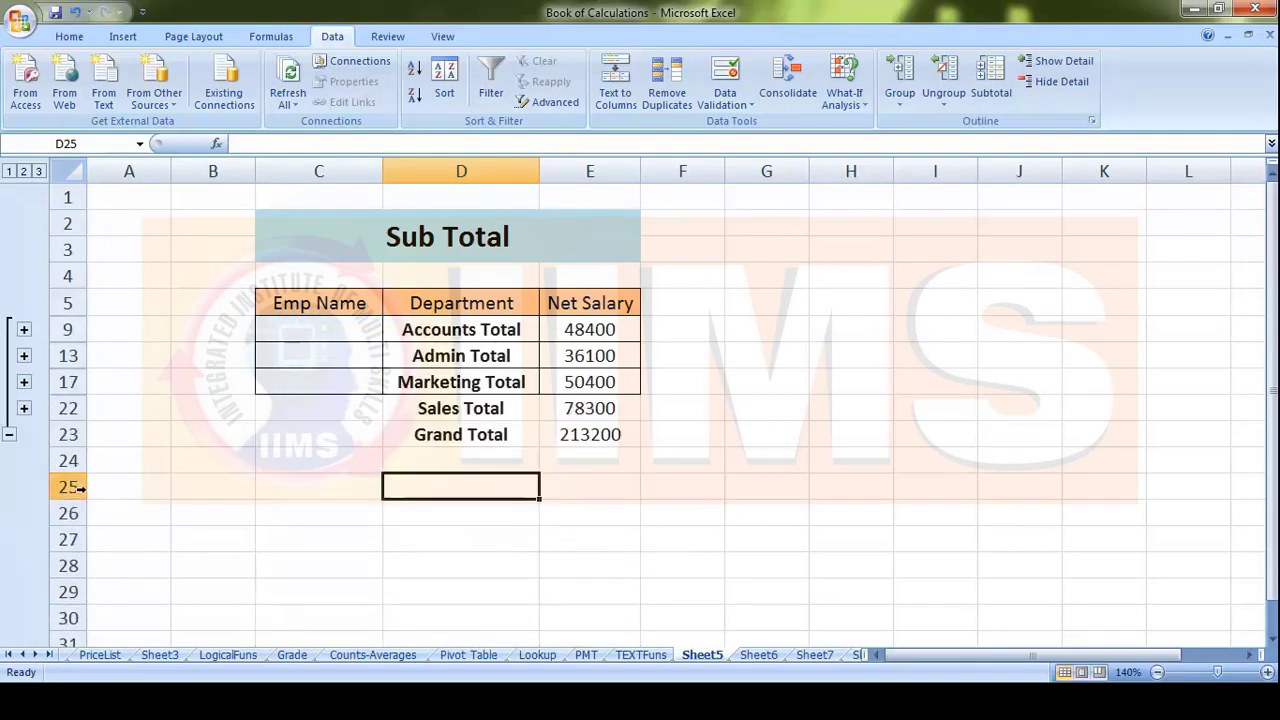
pyautogui.click(24, 408)
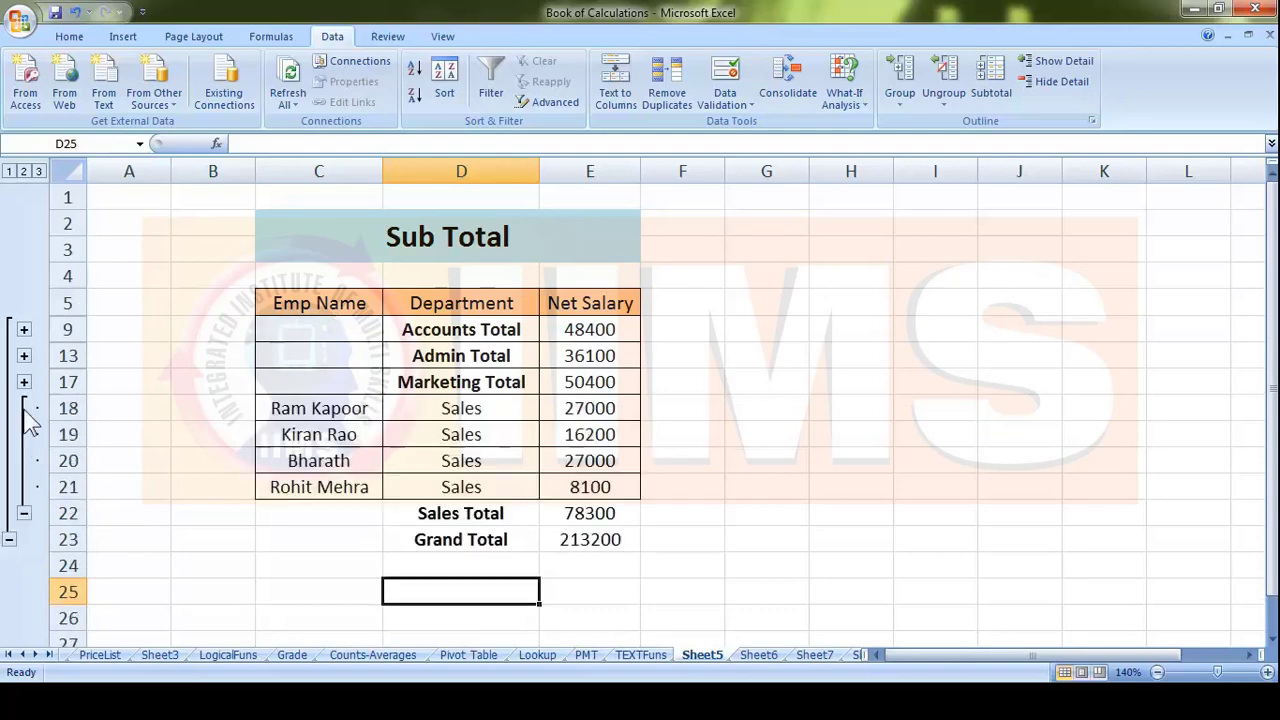
pyautogui.click(24, 513)
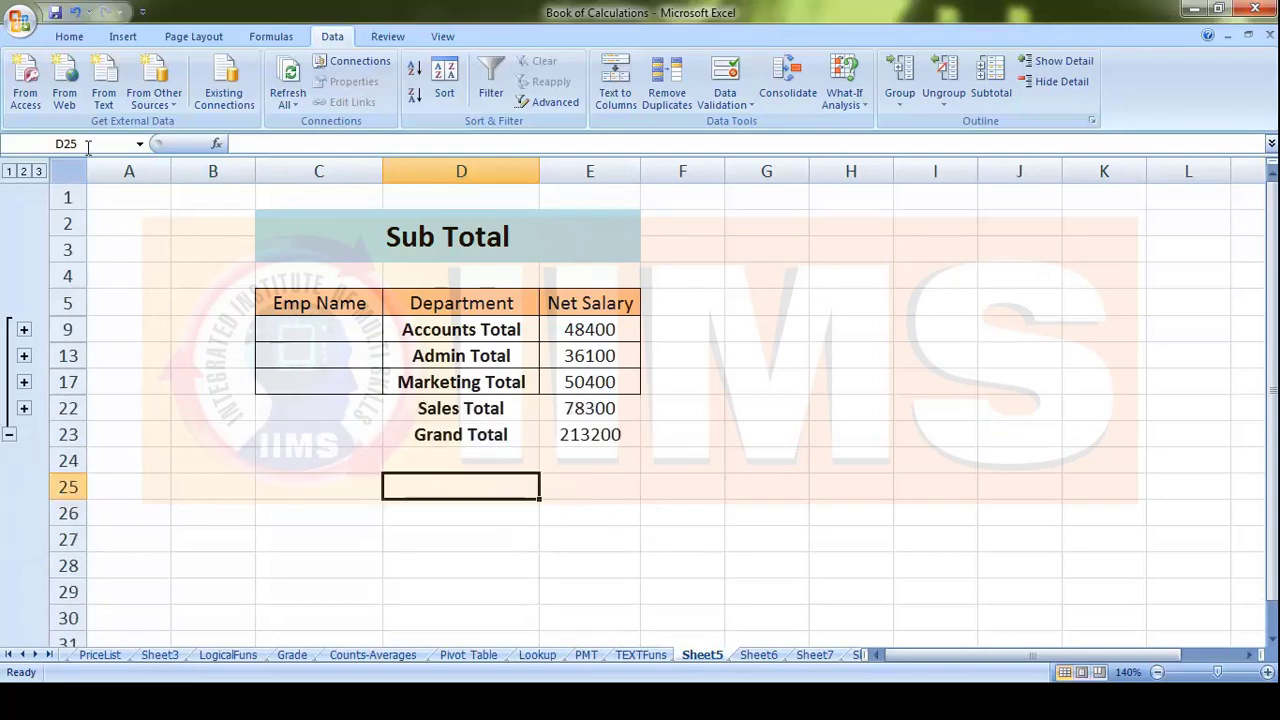
# Step: Expand the outline to level 3 and look through the full list down to the Grand Total
pyautogui.click(39, 171)
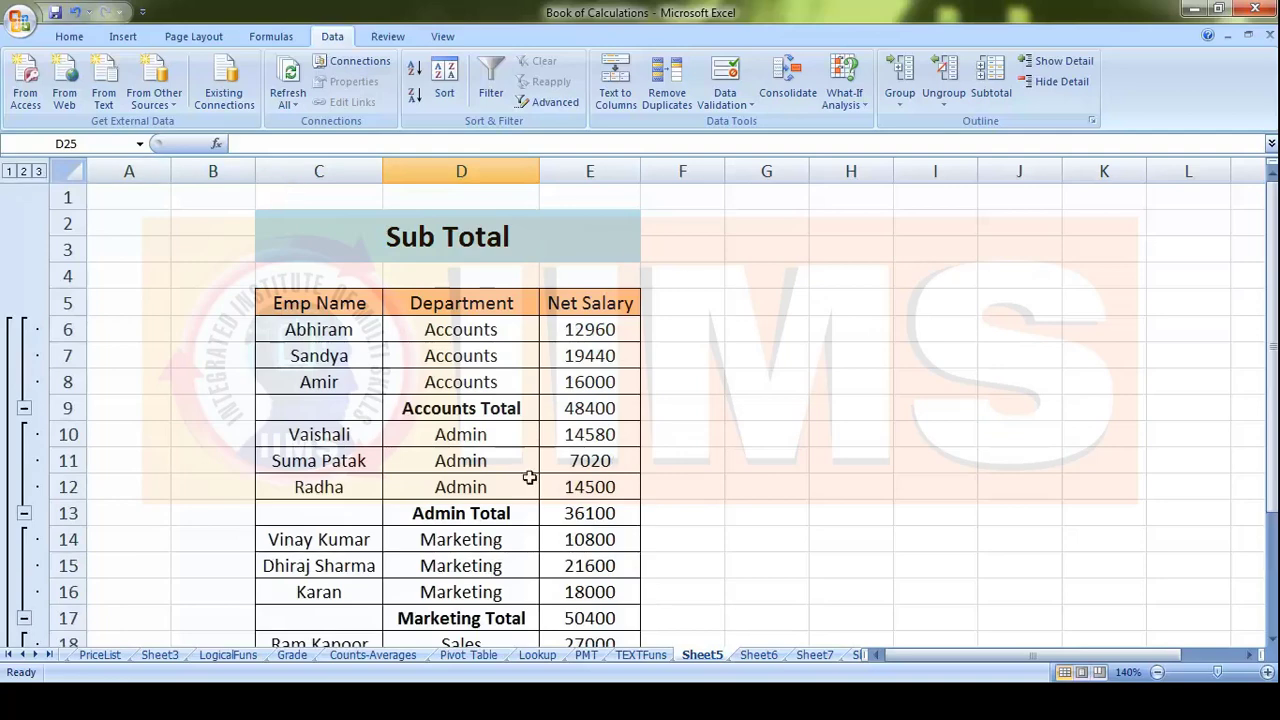
pyautogui.scroll(-1, 549, 467)
pyautogui.scroll(-2, 549, 467)
pyautogui.scroll(3, 549, 480)
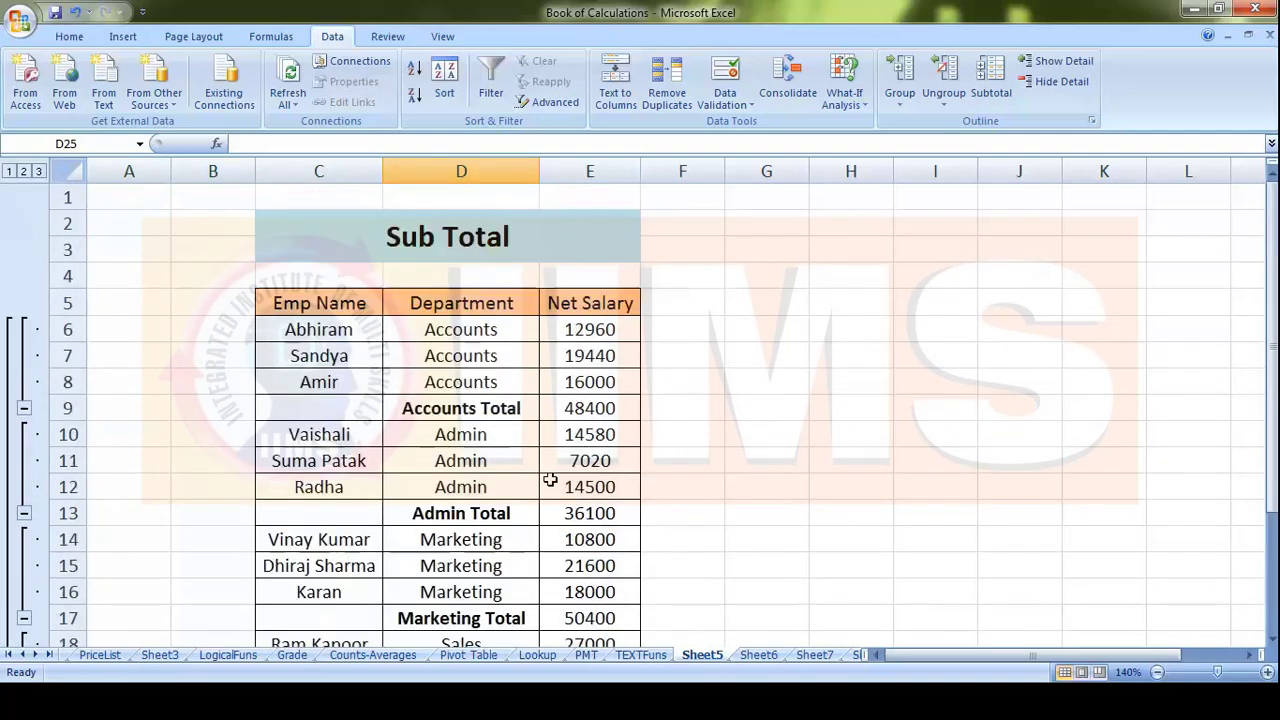
# Step: Compare outline levels 1, 2 and 3 in turn, checking the Grand Total row and the full employee list
pyautogui.click(9, 171)
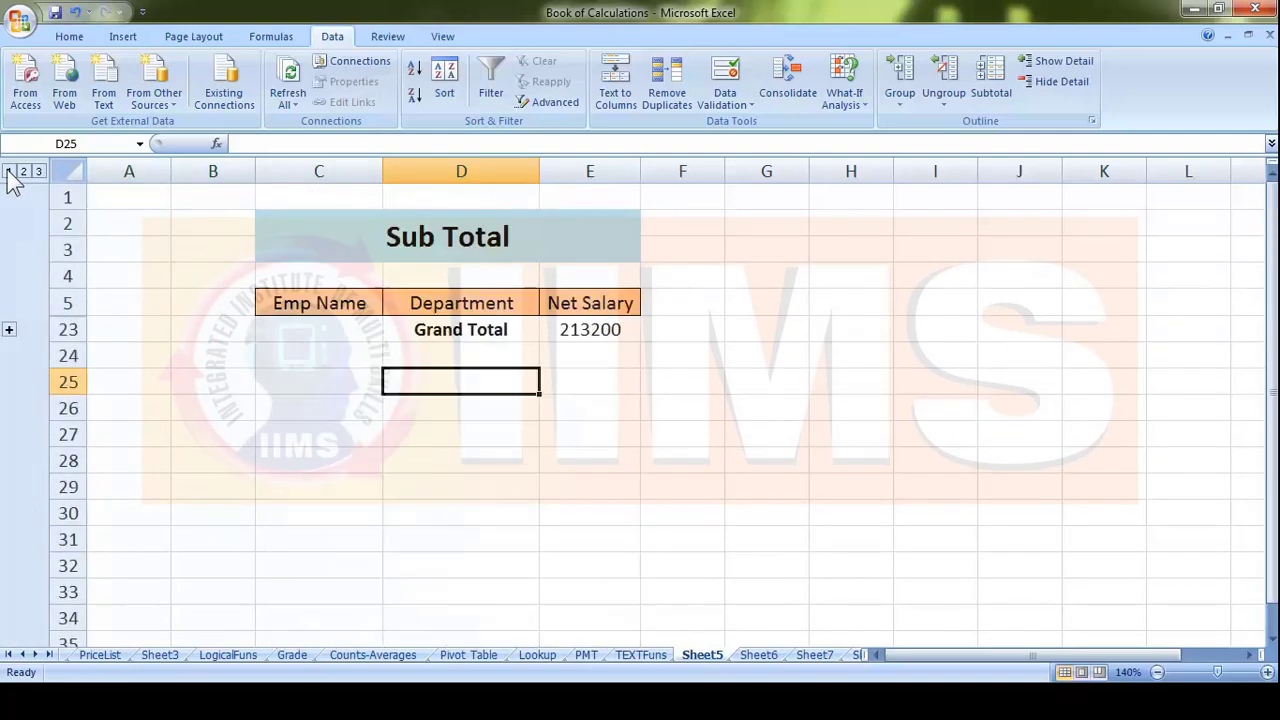
pyautogui.moveTo(453, 332); pyautogui.dragTo(572, 333)
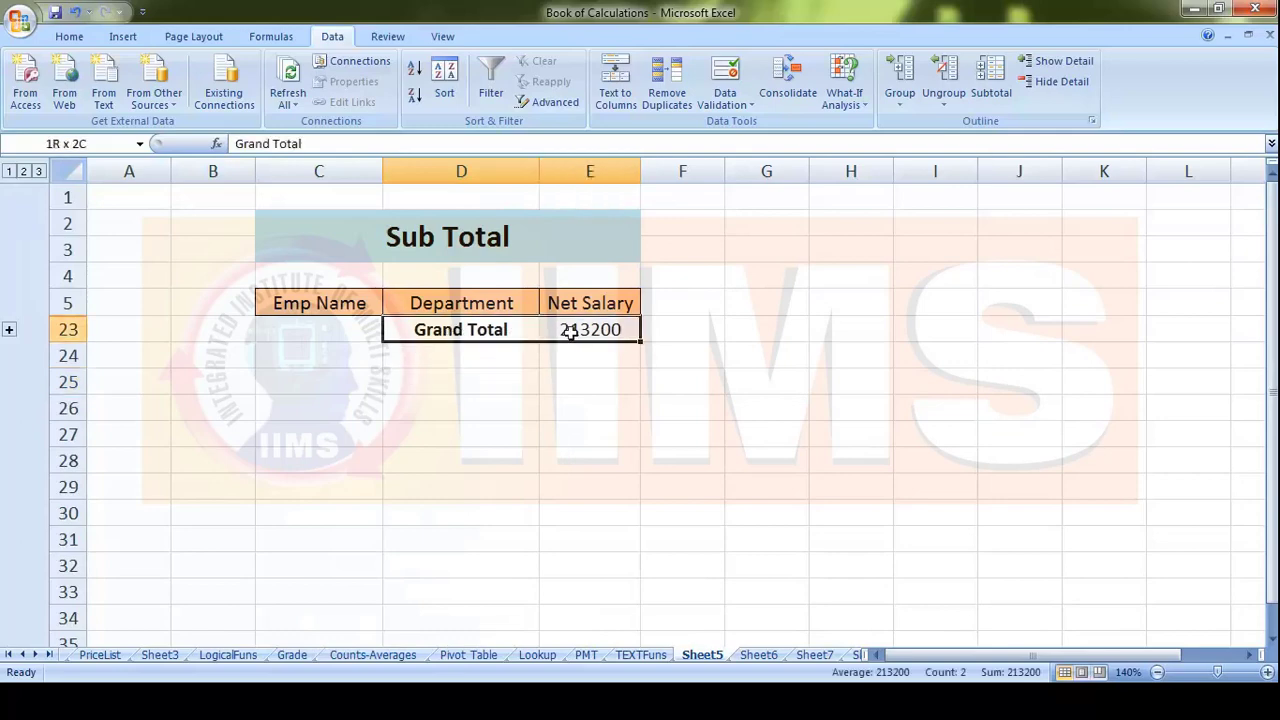
pyautogui.click(485, 428)
pyautogui.click(23, 171)
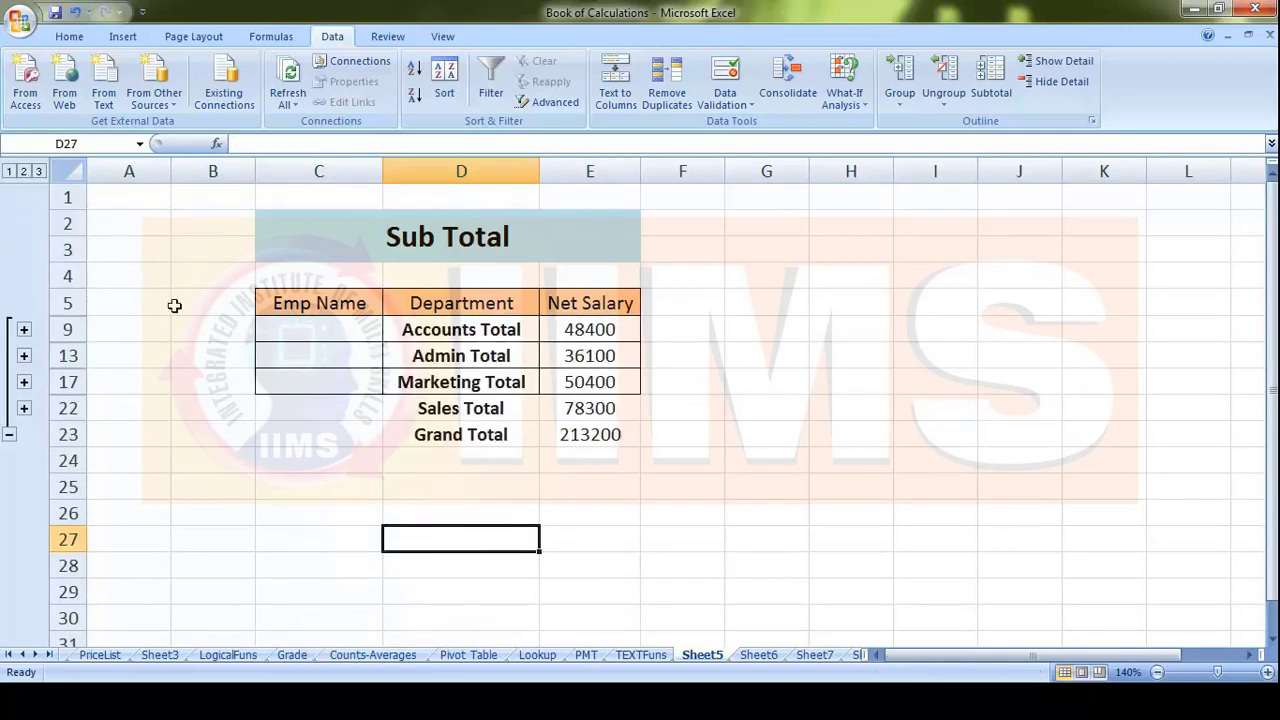
pyautogui.click(38, 171)
pyautogui.scroll(-2, 622, 497)
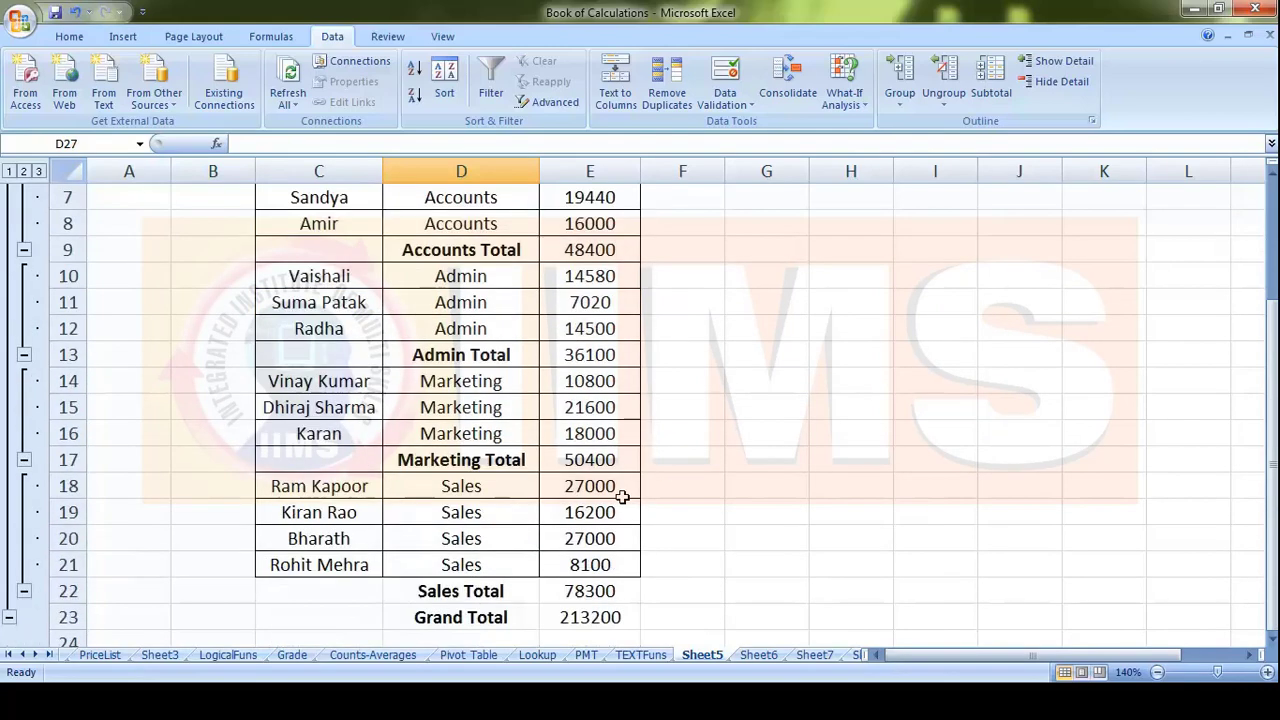
pyautogui.scroll(2, 740, 465)
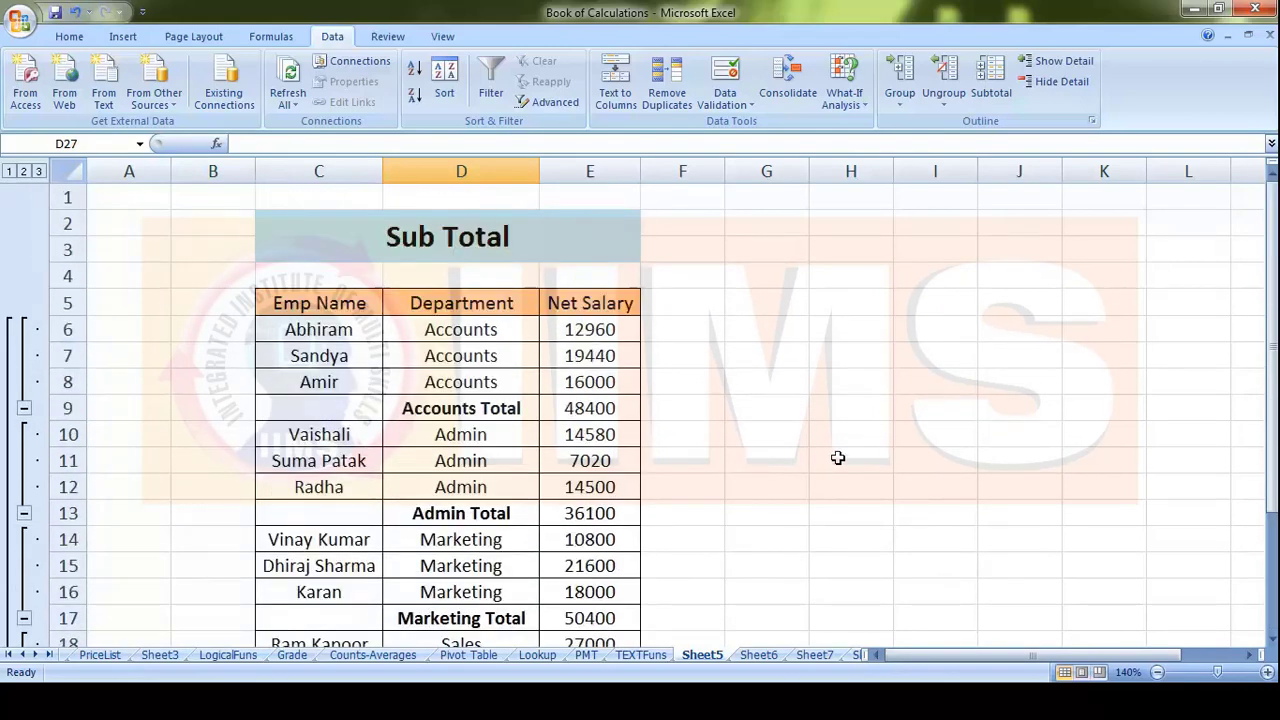
# Step: Remove all net salary sum subtotals from the employee table
pyautogui.click(340, 330)
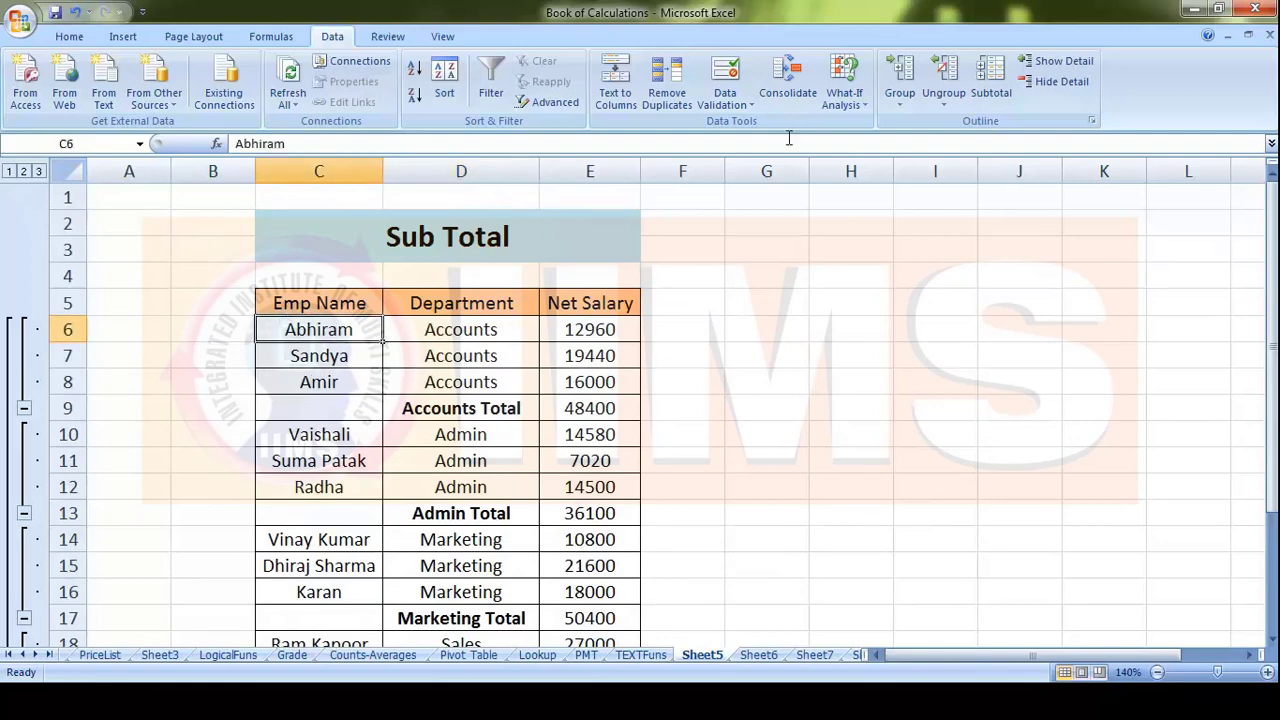
pyautogui.click(988, 90)
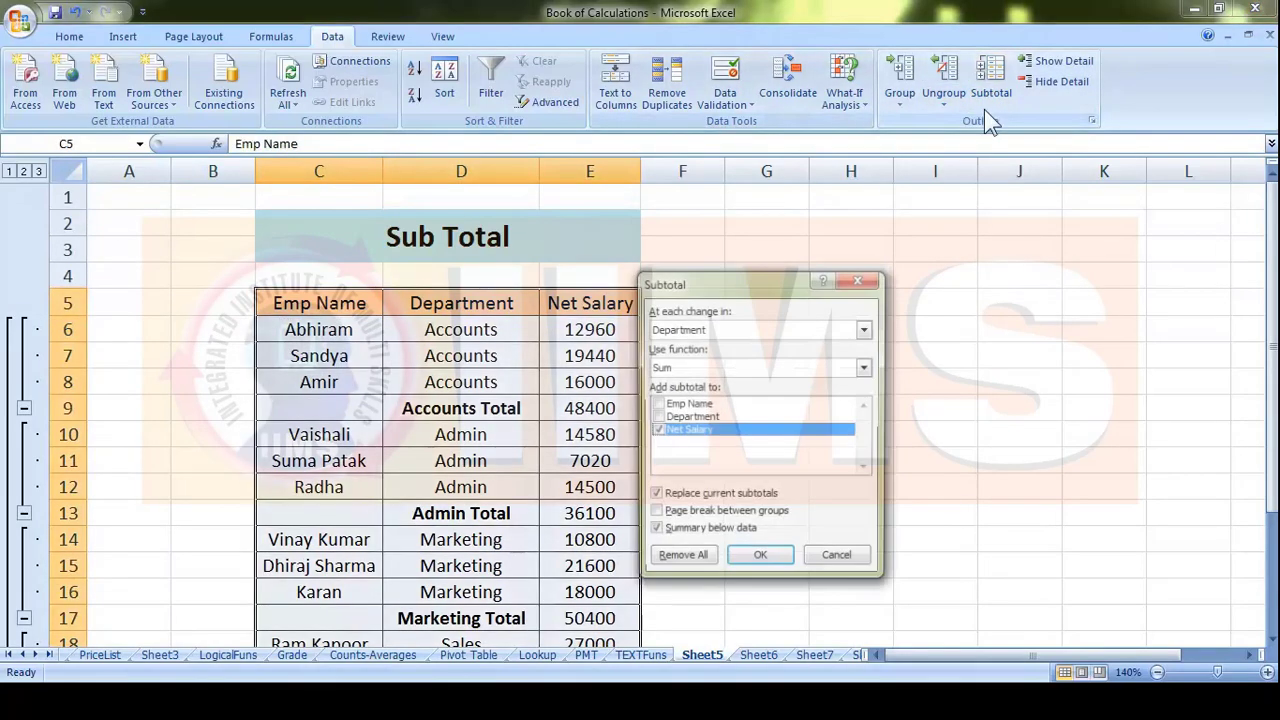
pyautogui.click(684, 560)
pyautogui.click(680, 433)
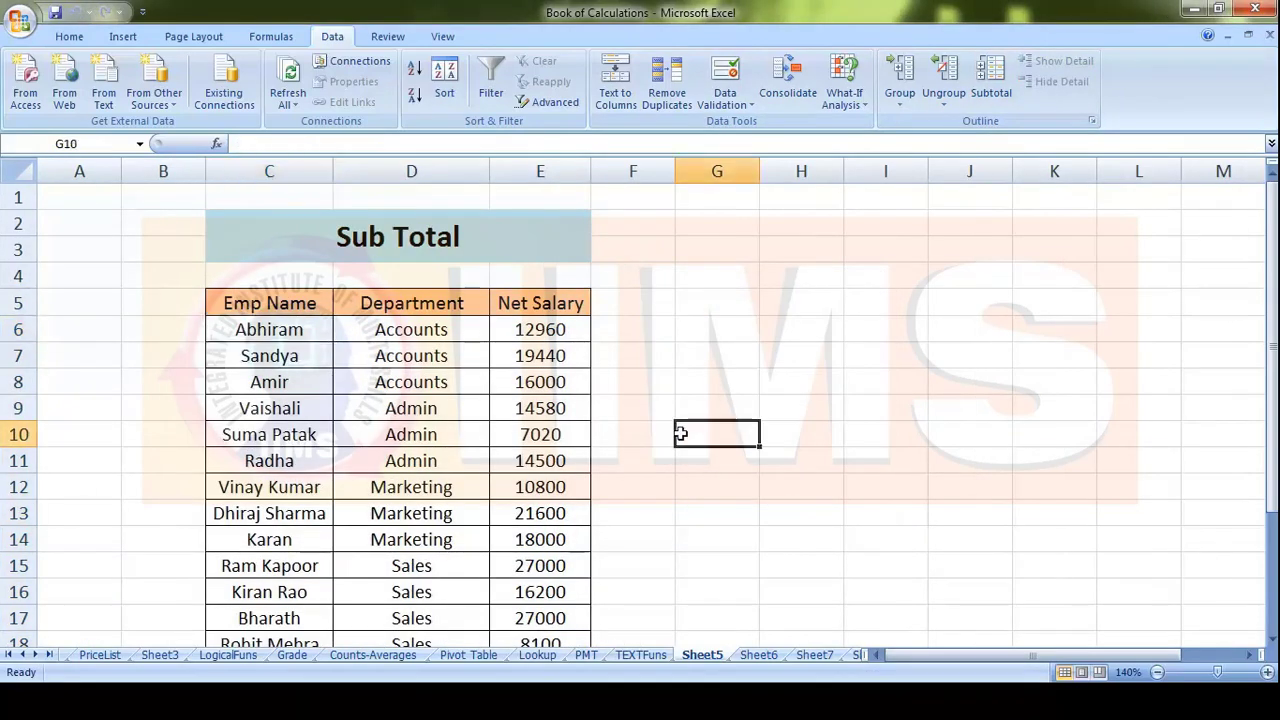
# Step: Add subtotals to the employee table at each change in Department, using the Average function on Net Salary
pyautogui.scroll(-1, 680, 433)
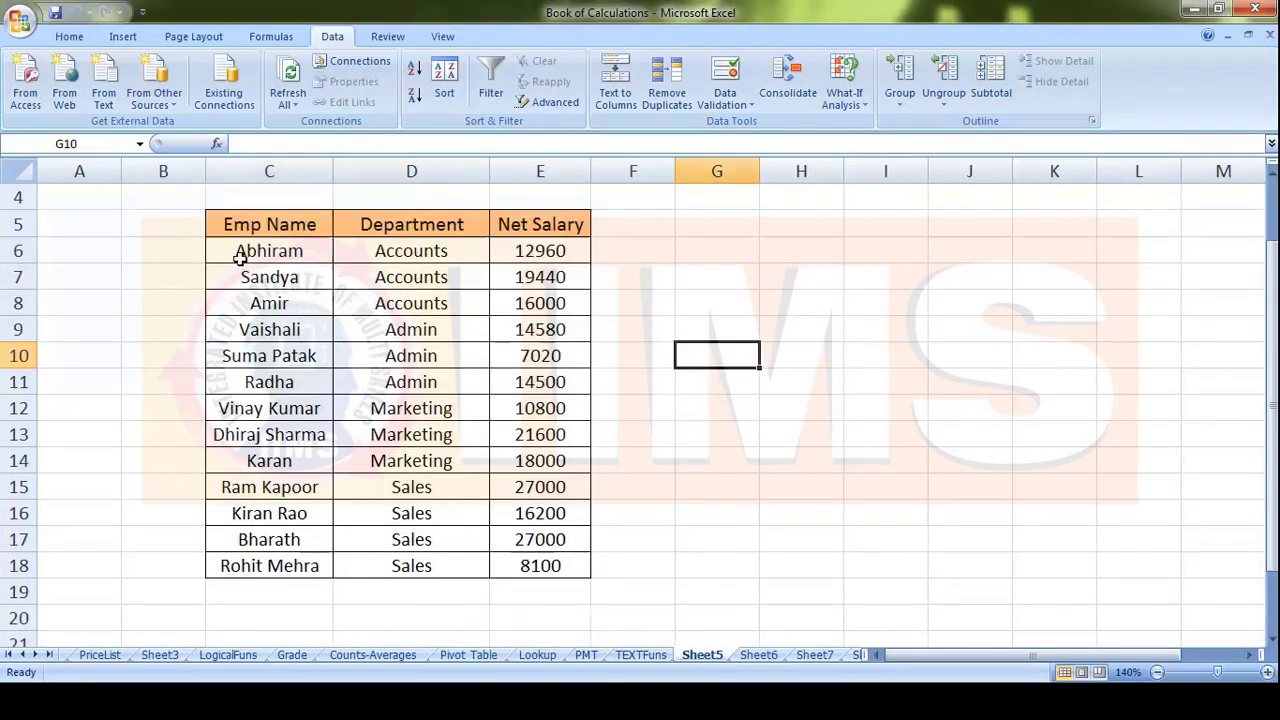
pyautogui.click(280, 251)
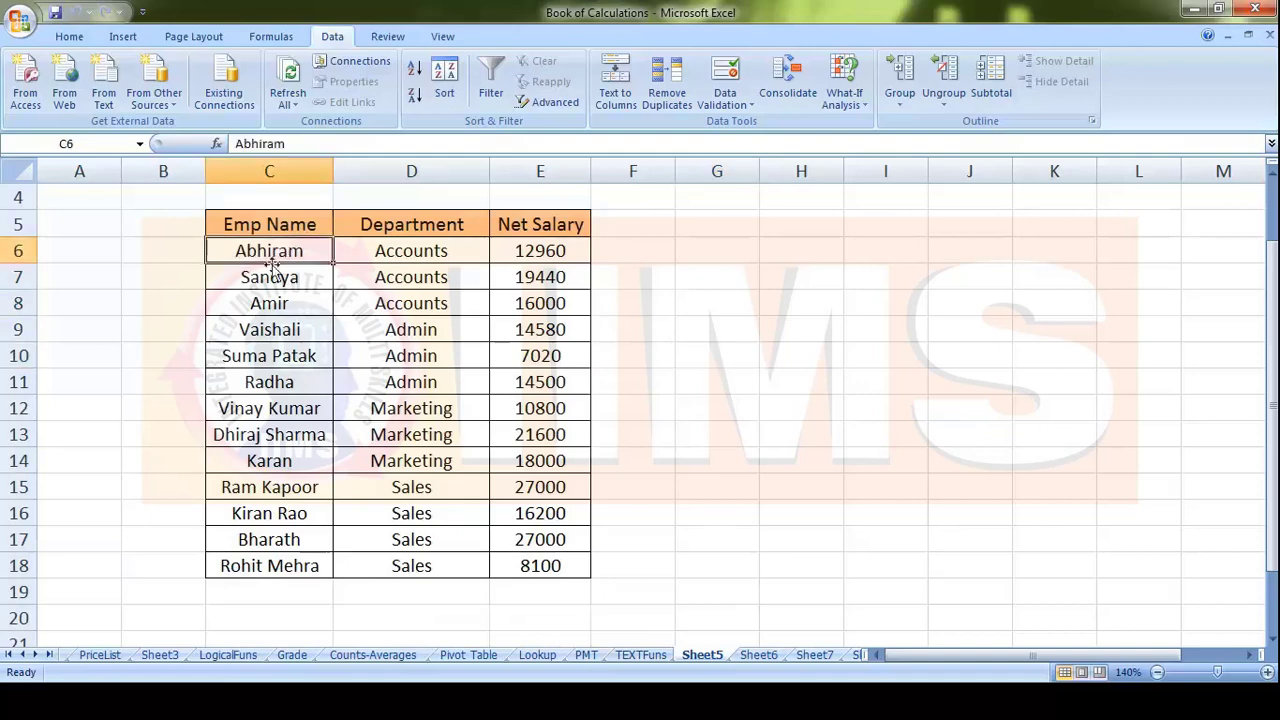
pyautogui.click(992, 90)
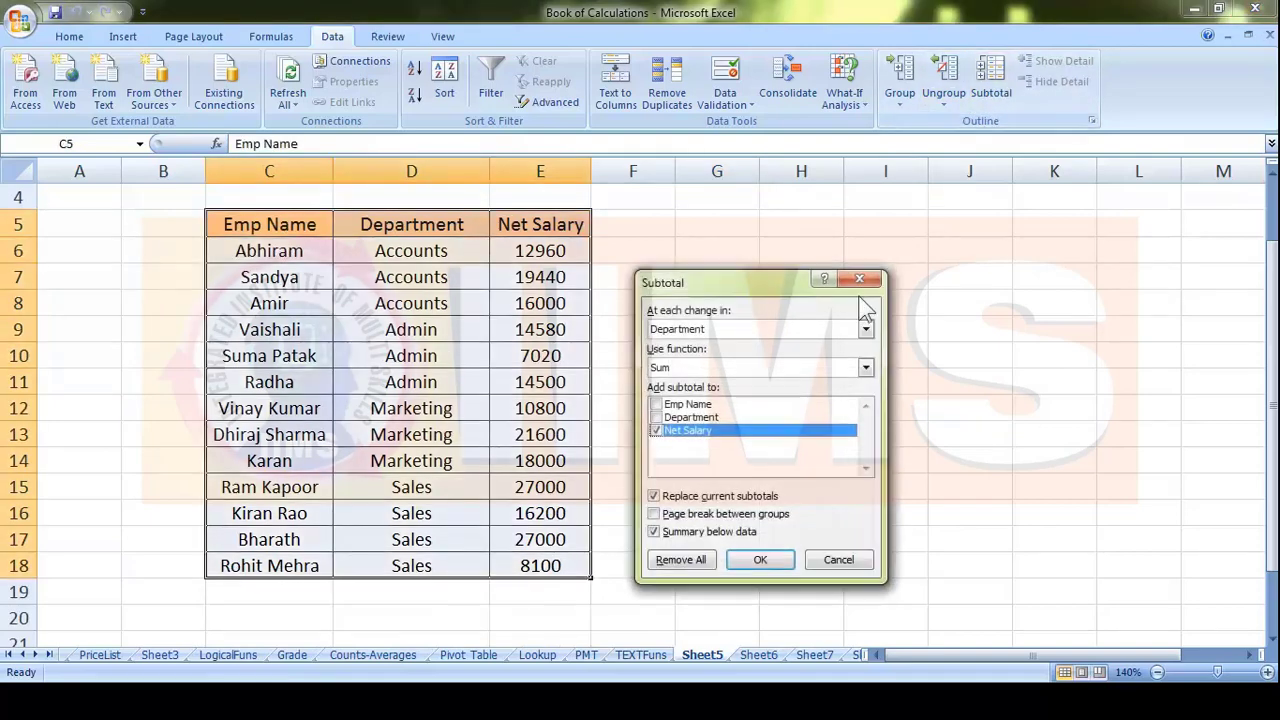
pyautogui.click(735, 367)
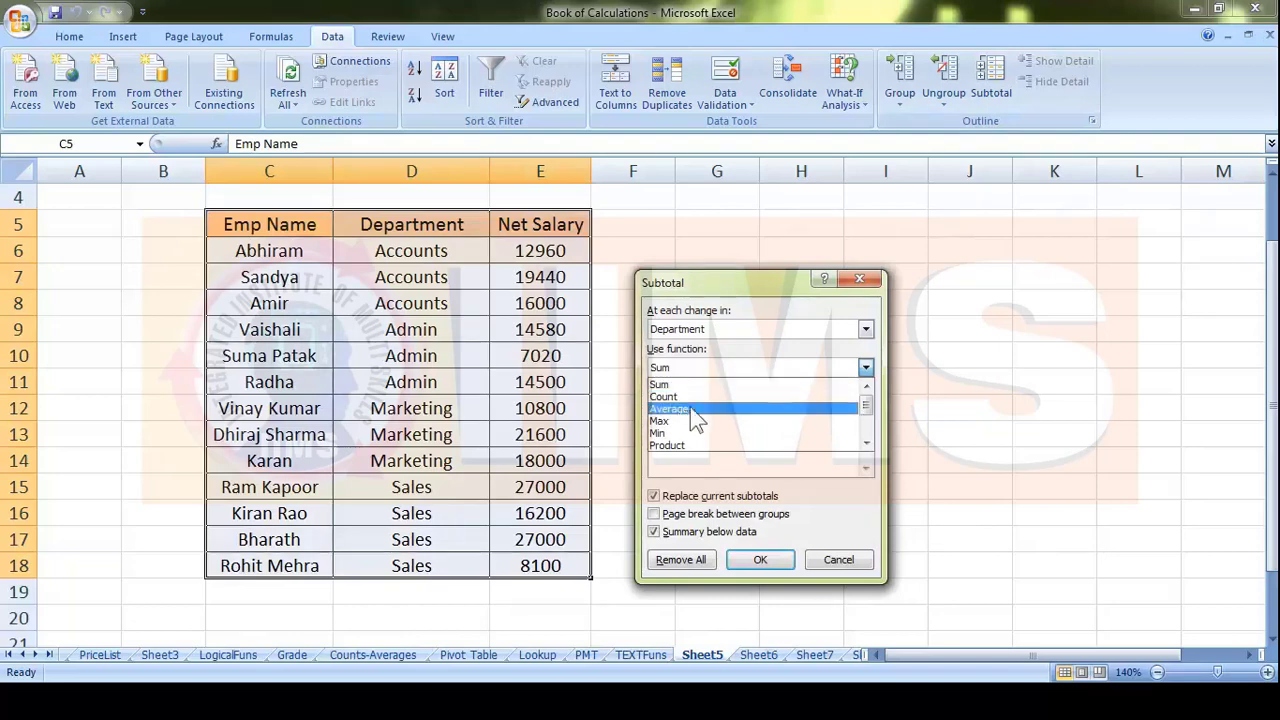
pyautogui.click(692, 411)
pyautogui.click(762, 562)
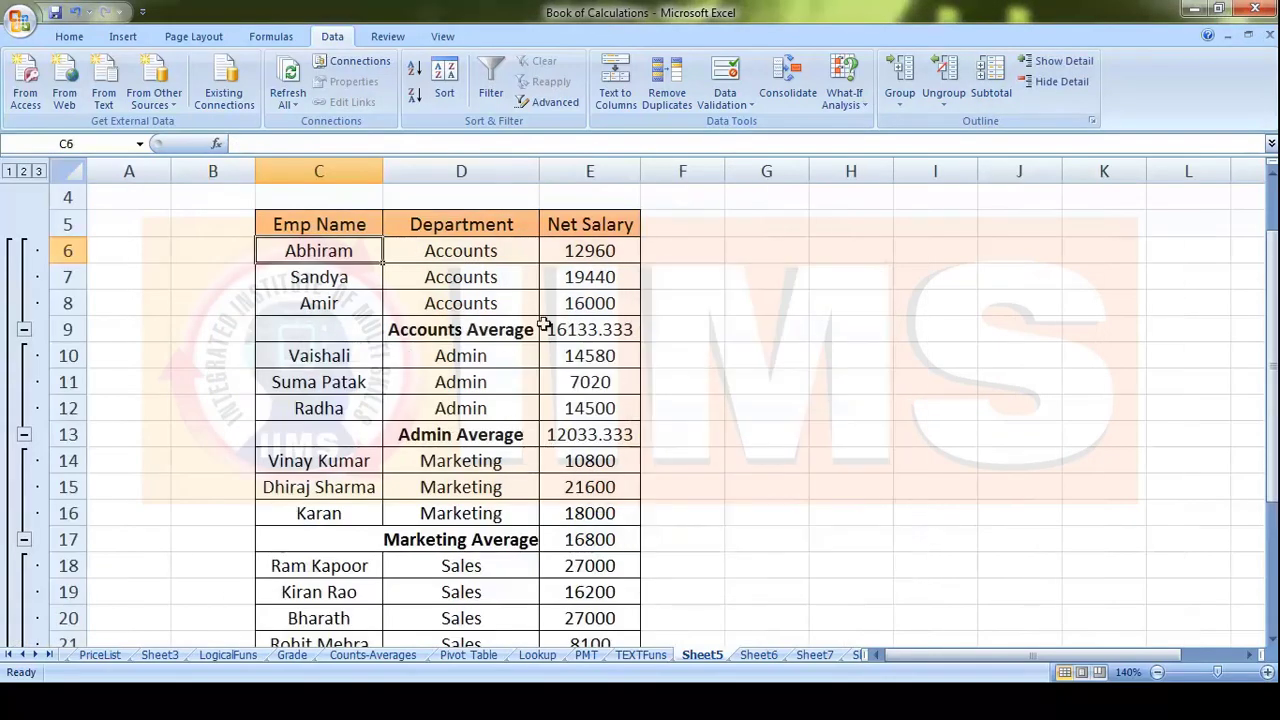
# Step: Examine the Accounts, Admin and Marketing average rows and look through the rest of the table
pyautogui.moveTo(492, 336); pyautogui.dragTo(577, 335)
pyautogui.moveTo(445, 441); pyautogui.dragTo(589, 439)
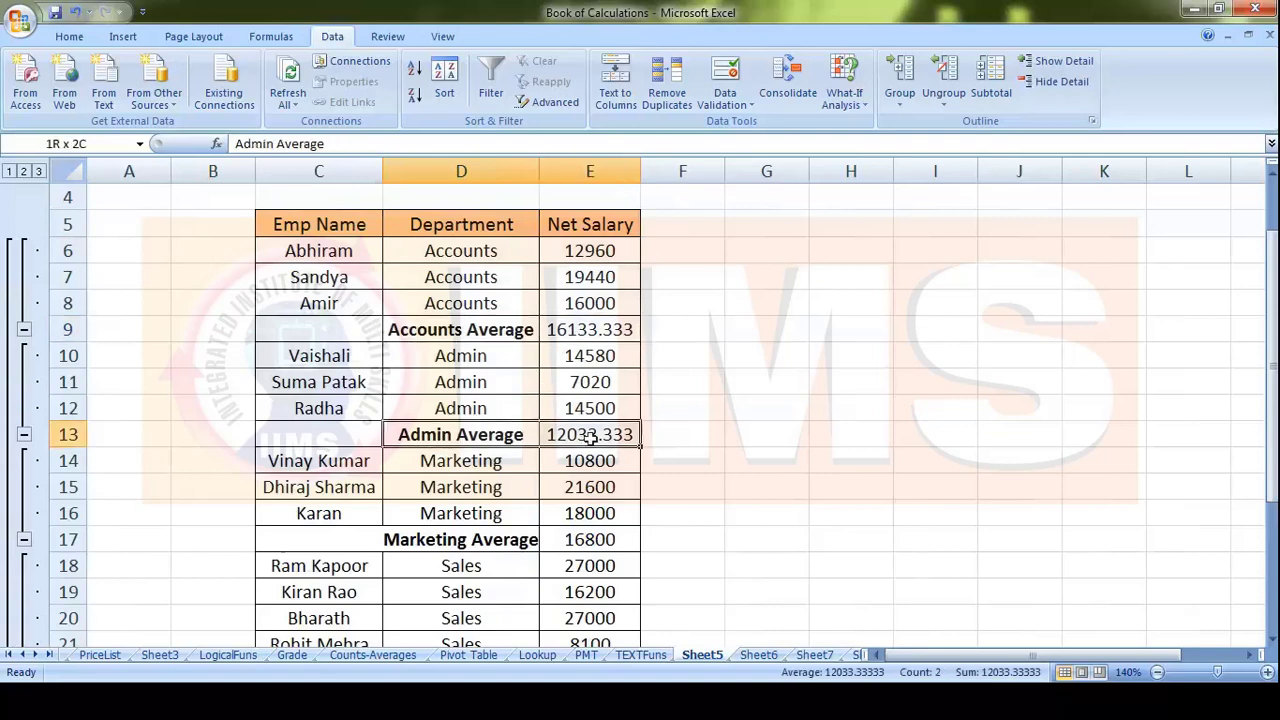
pyautogui.moveTo(500, 544); pyautogui.dragTo(641, 540)
pyautogui.scroll(-2, 643, 537)
pyautogui.scroll(3, 643, 537)
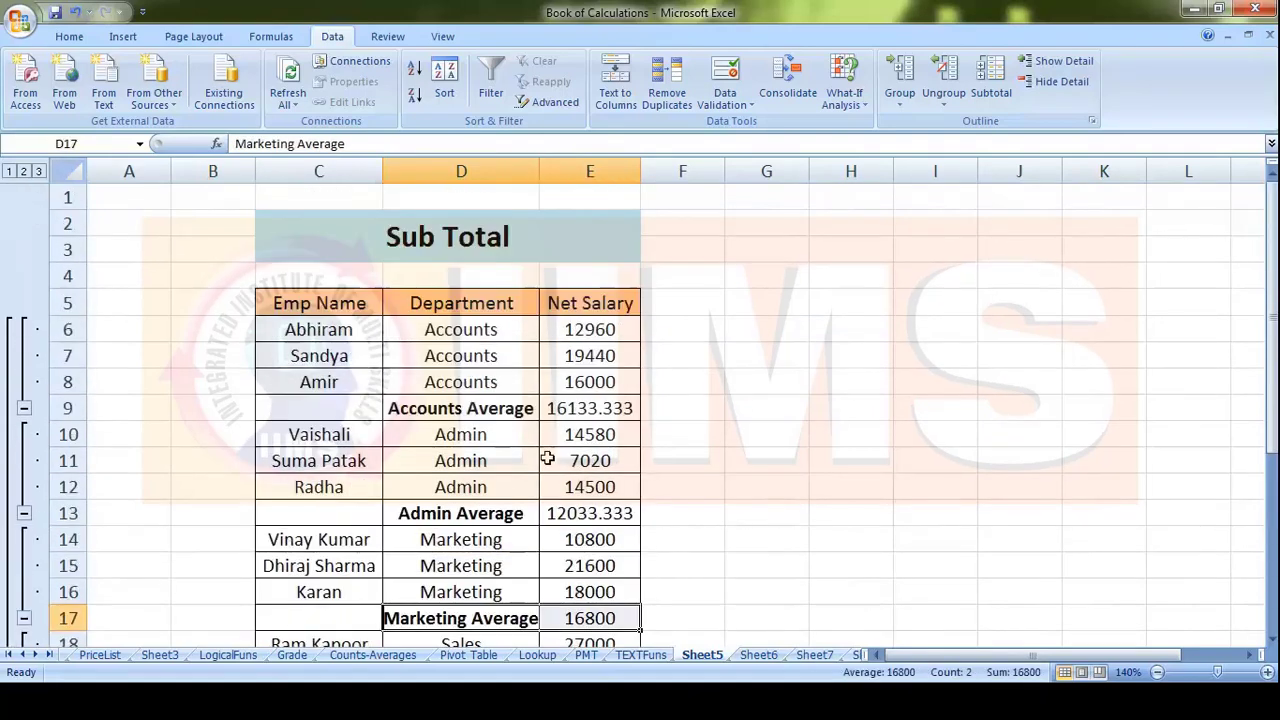
# Step: Remove all the department average subtotals and check the plain employee table
pyautogui.click(461, 329)
pyautogui.click(985, 90)
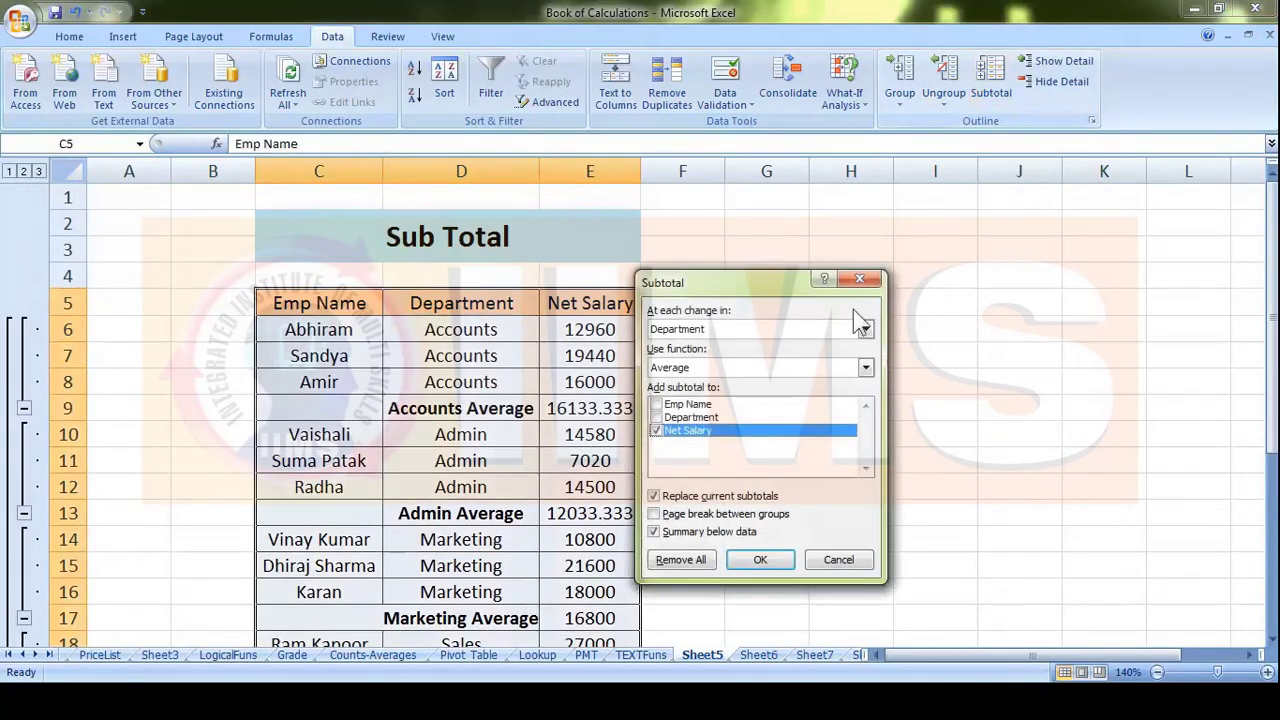
pyautogui.click(684, 561)
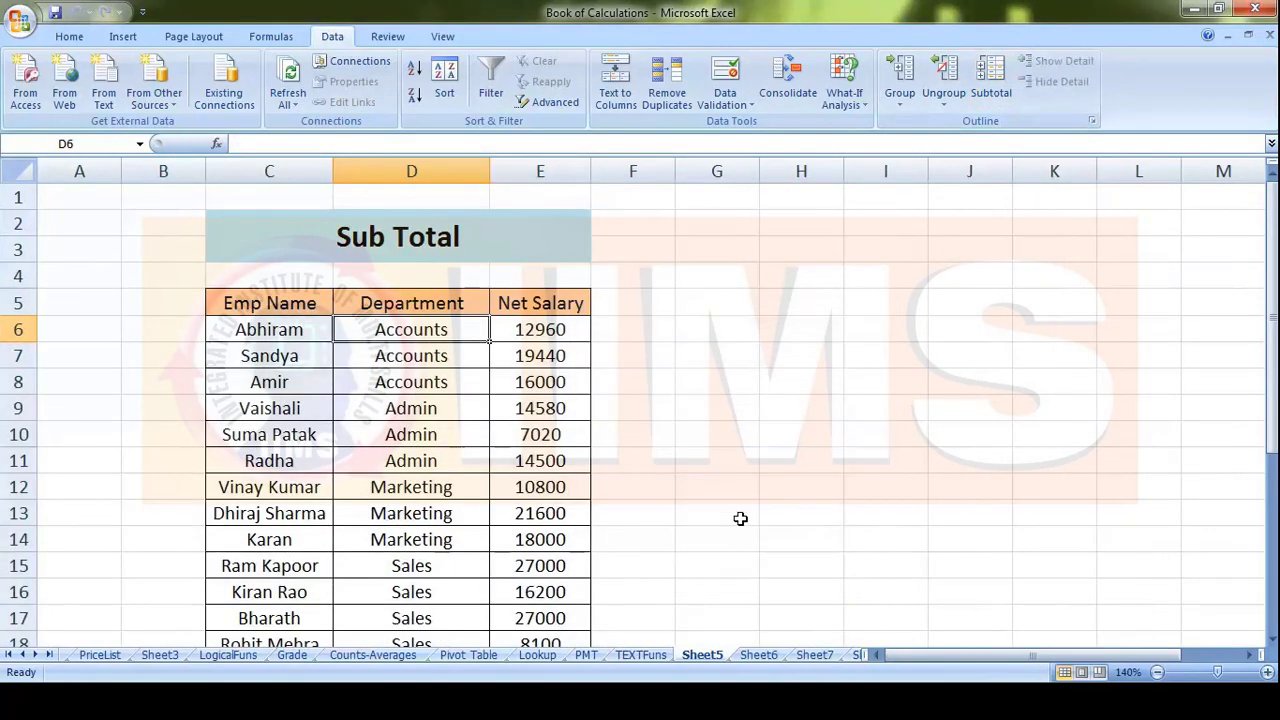
pyautogui.click(768, 438)
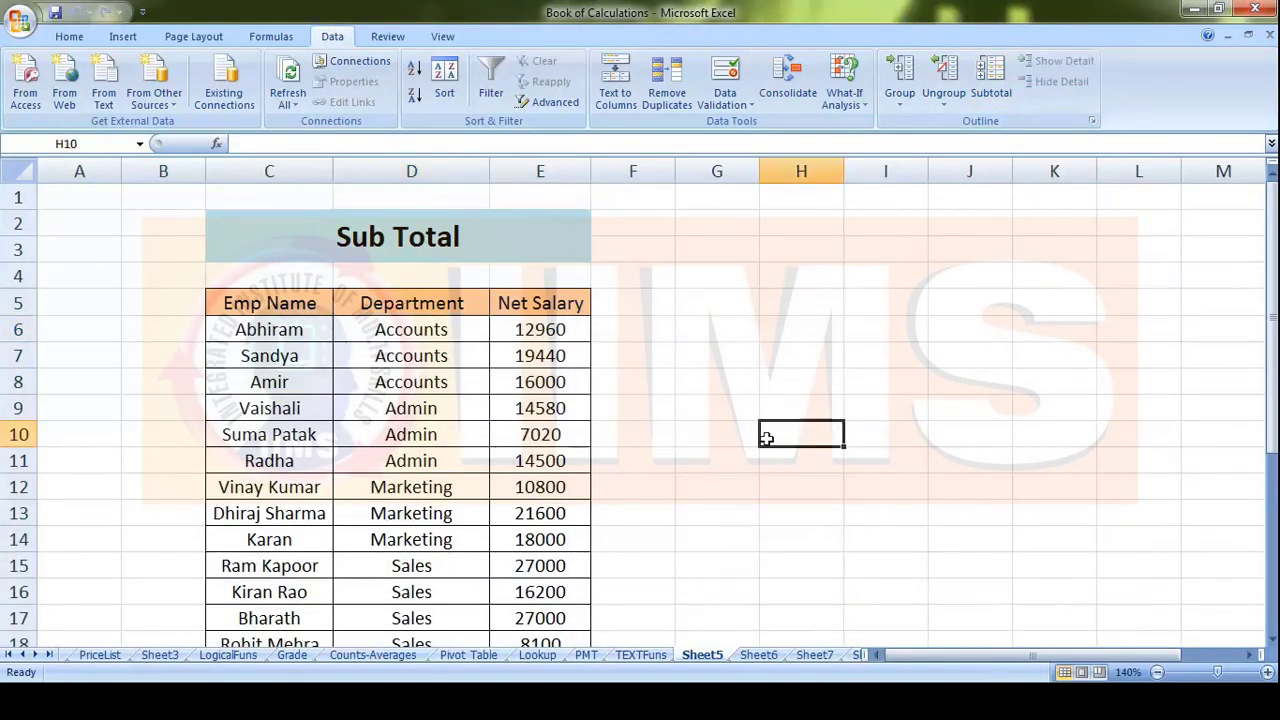
pyautogui.scroll(-1, 766, 437)
pyautogui.scroll(1, 766, 437)
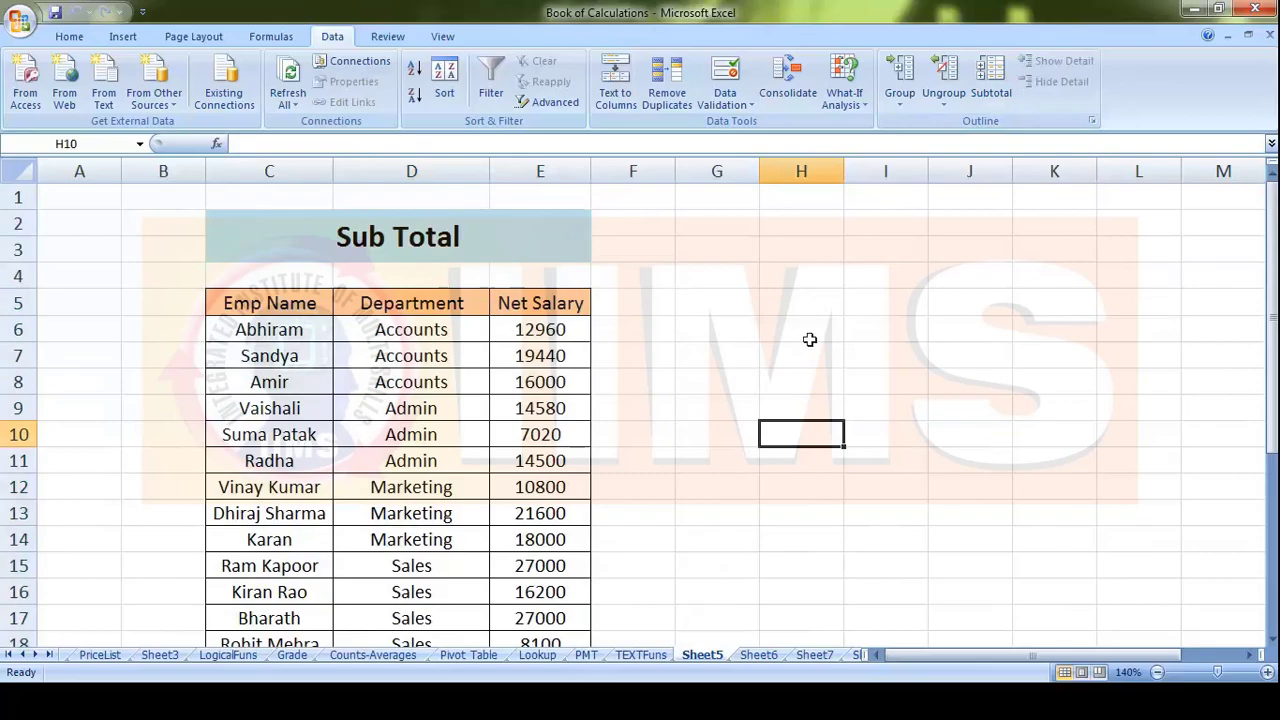
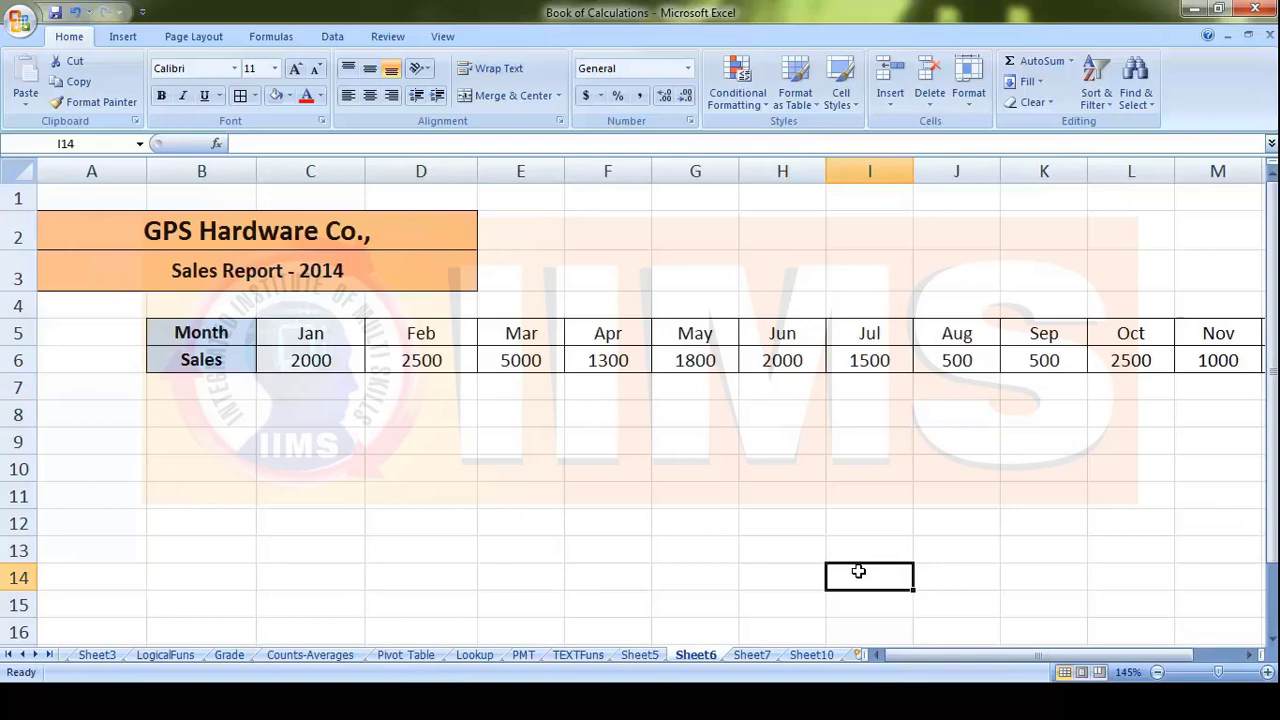
# Step: Examine the GPS Hardware Co., Sales Report - 2014 headings and the Month and Sales rows on Sheet6
pyautogui.click(340, 37)
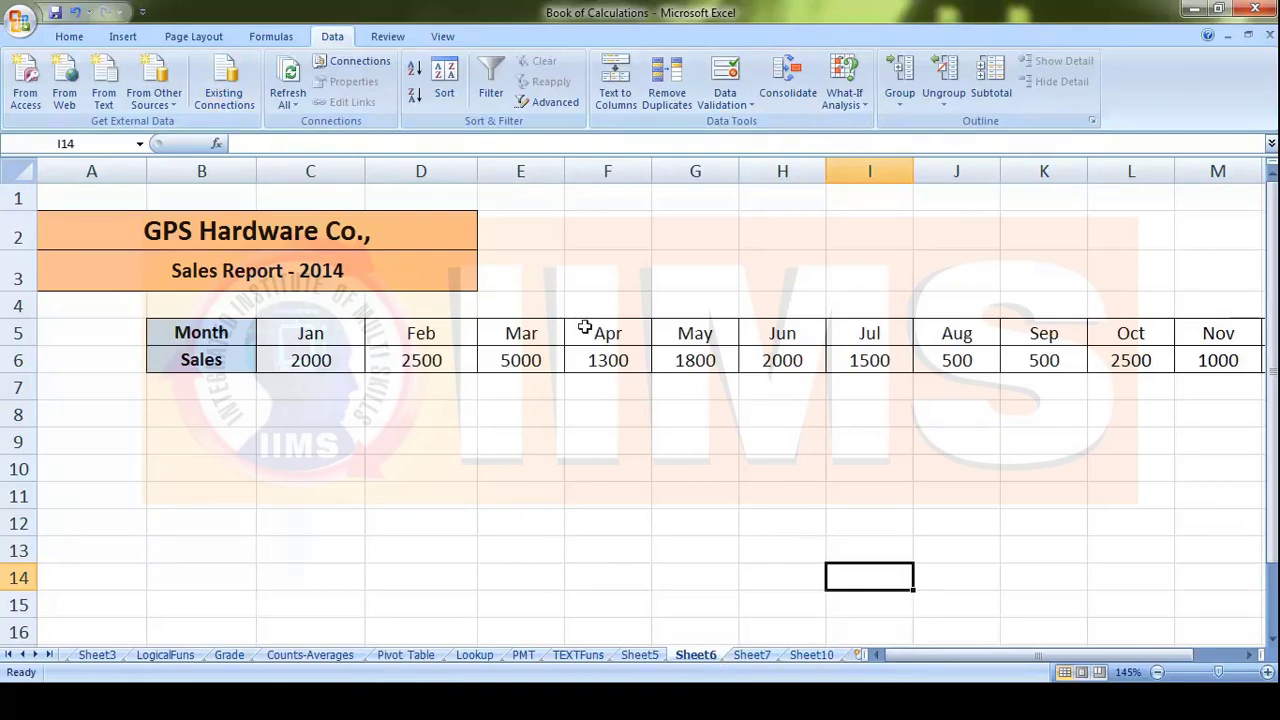
pyautogui.click(364, 234)
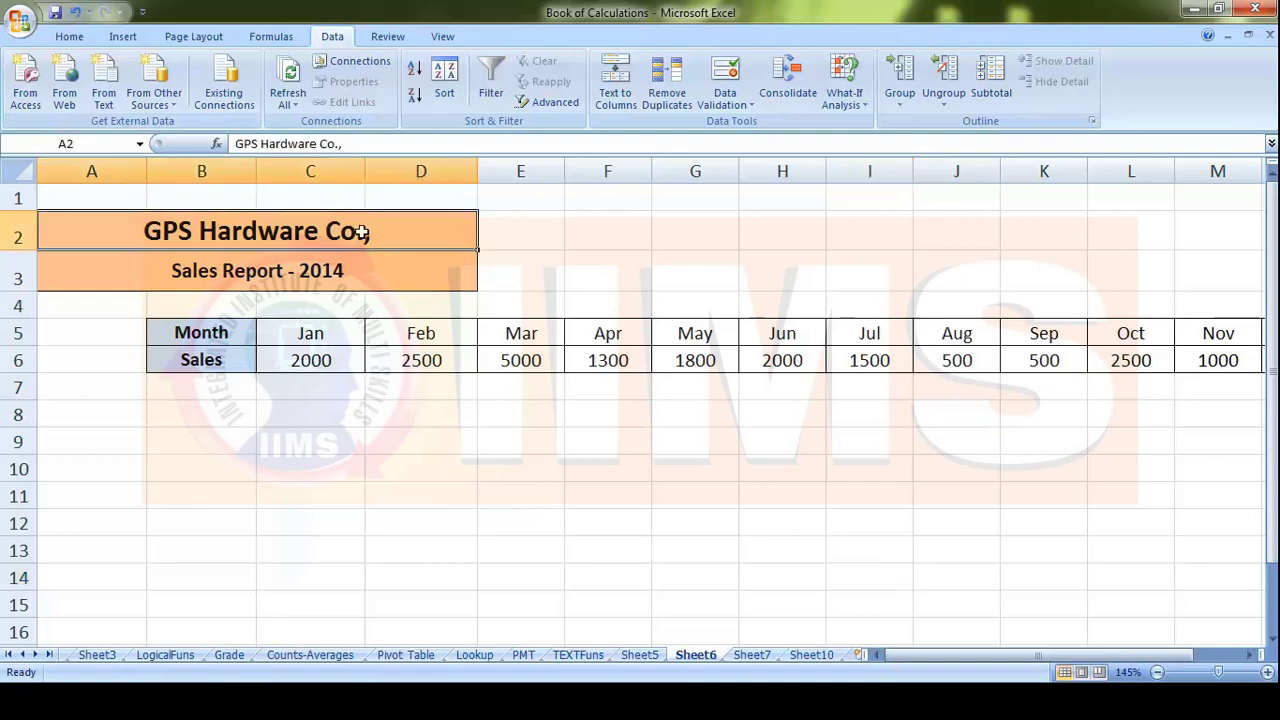
pyautogui.click(285, 276)
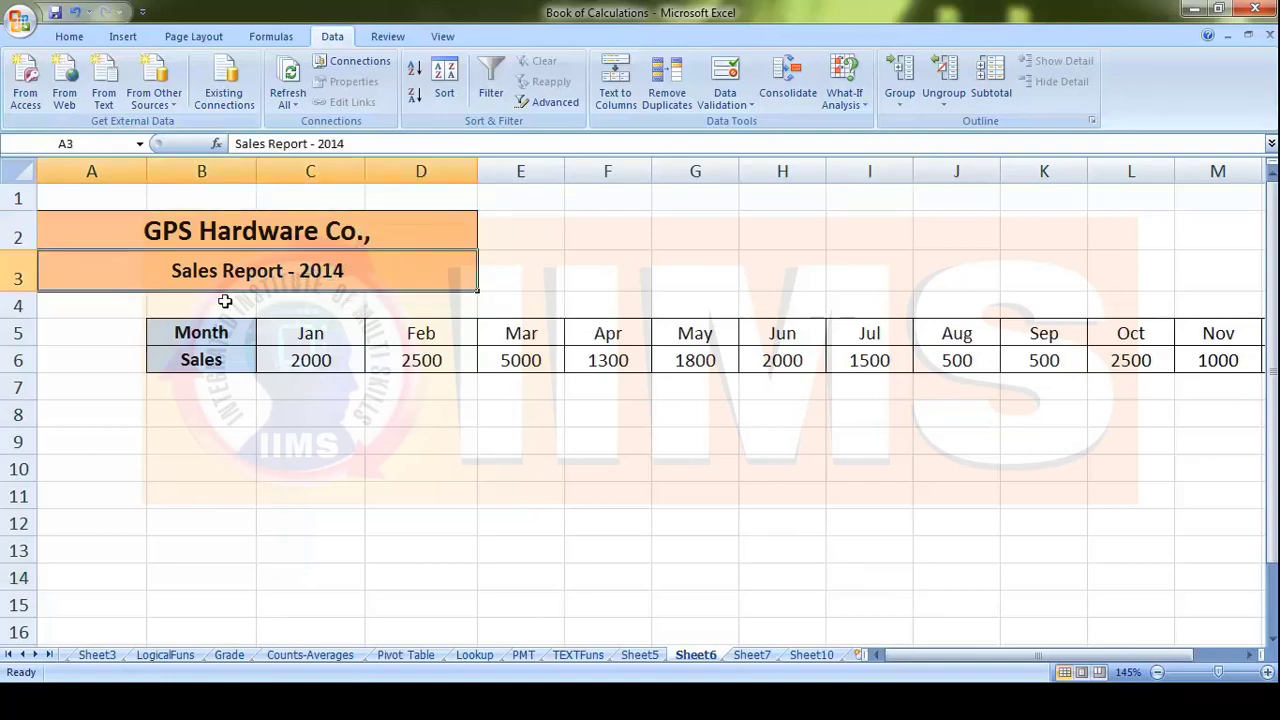
pyautogui.click(13, 331)
pyautogui.click(14, 360)
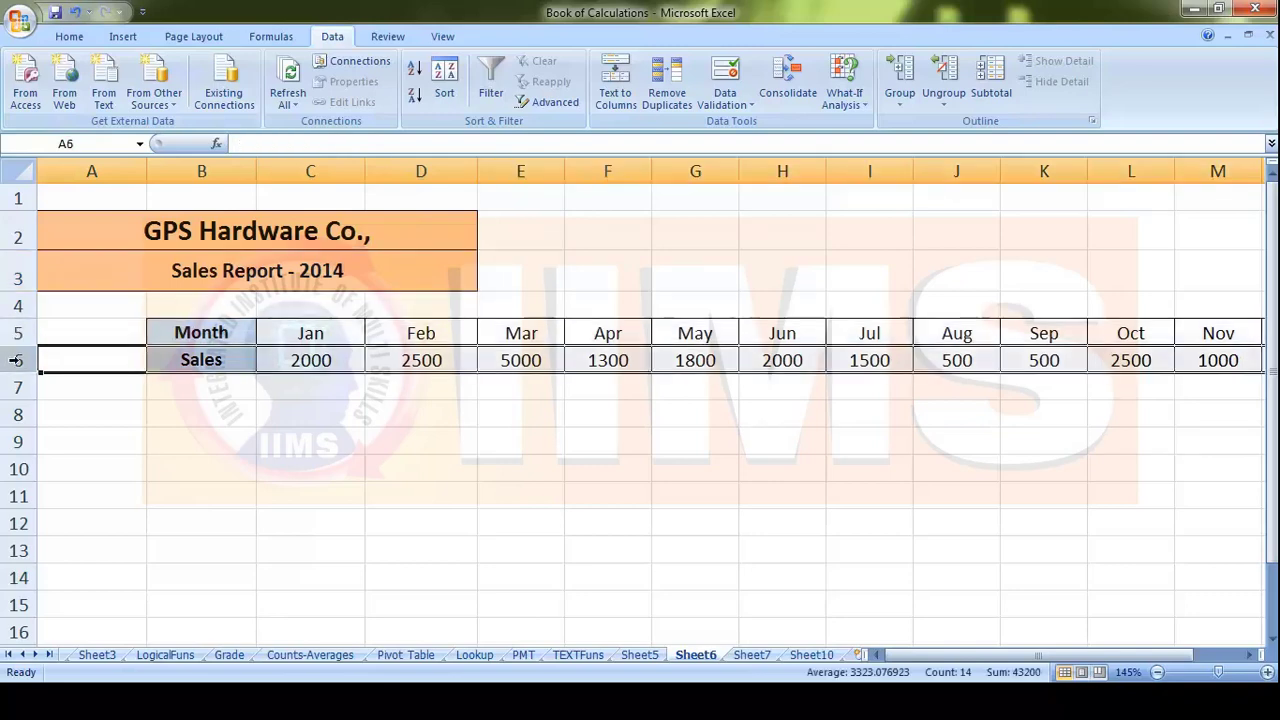
pyautogui.click(240, 385)
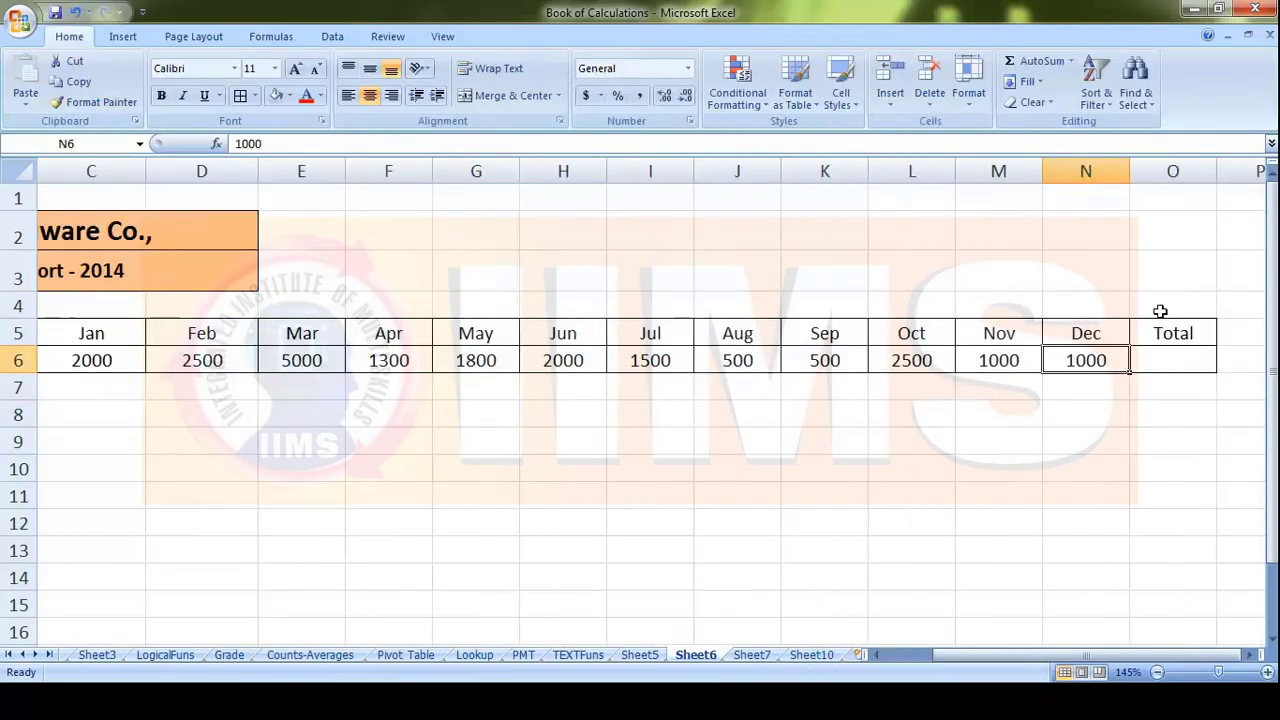
# Step: Total the January to December 2014 sales on Sheet6 with AutoSum, placing the result in cell O6 under Total
pyautogui.click(1165, 360)
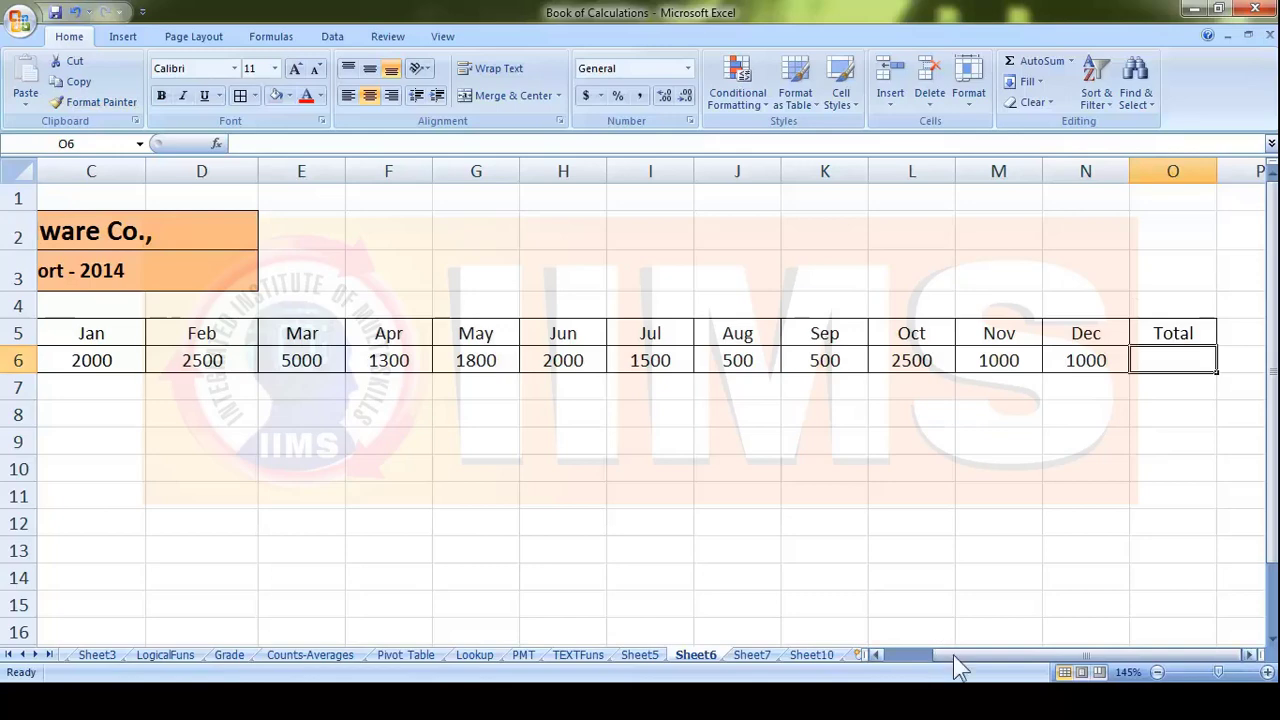
pyautogui.moveTo(953, 655); pyautogui.dragTo(900, 655)
pyautogui.click(310, 358)
pyautogui.moveTo(310, 358); pyautogui.dragTo(1085, 363)
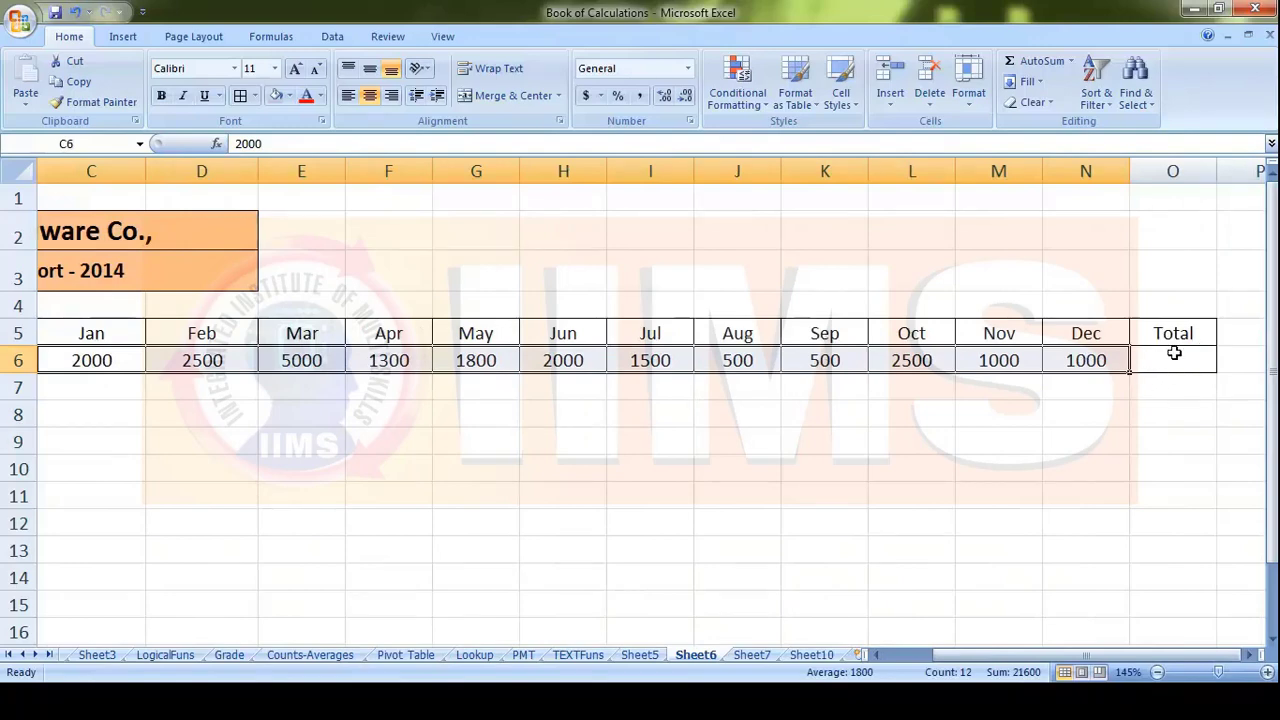
pyautogui.click(1029, 61)
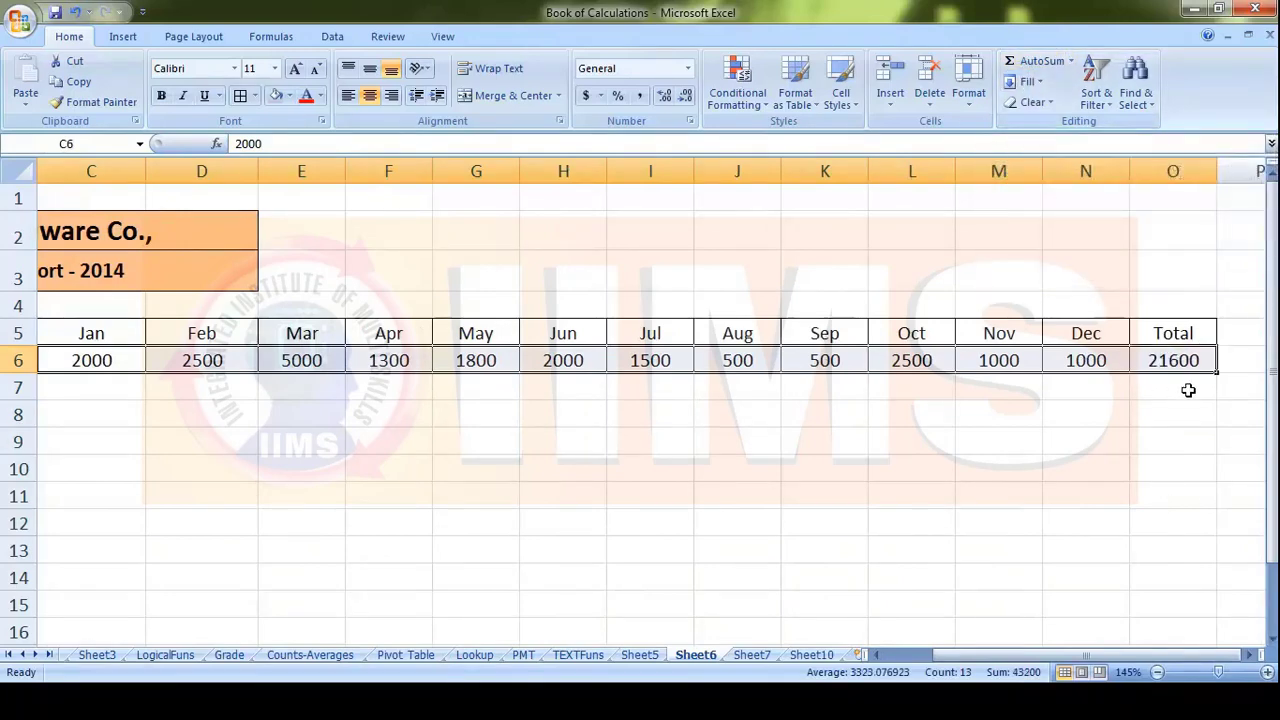
# Step: Total the January to December 2015 sales in cell O6 on Sheet7 with AutoSum, and review it alongside the Sheet6 total
pyautogui.click(756, 656)
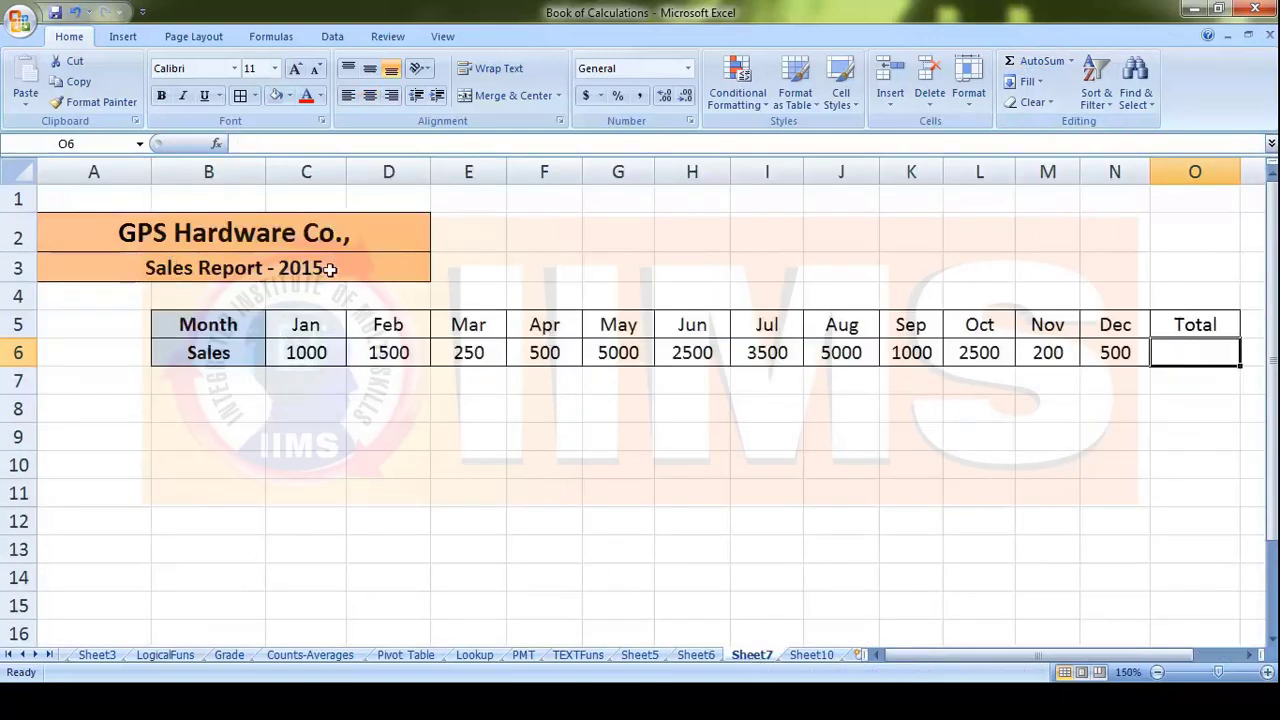
pyautogui.moveTo(314, 331); pyautogui.dragTo(1176, 349)
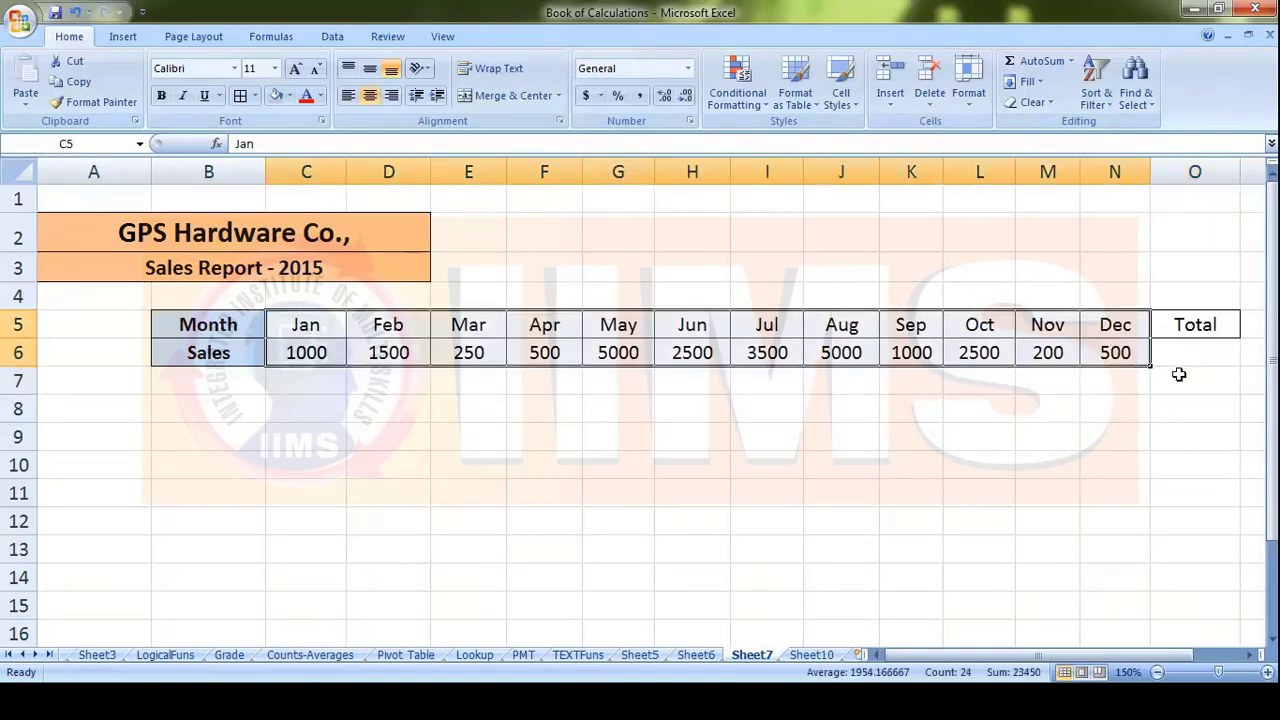
pyautogui.click(1181, 354)
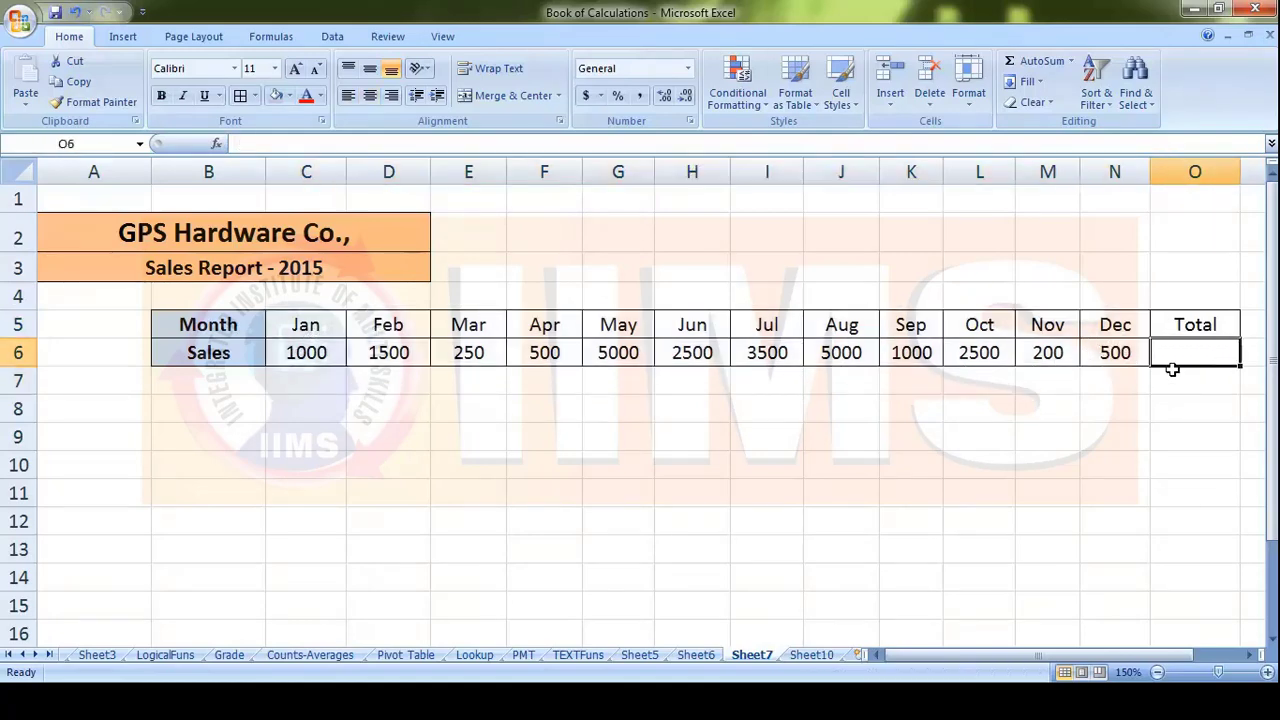
pyautogui.moveTo(290, 356); pyautogui.dragTo(1111, 350)
pyautogui.click(1041, 70)
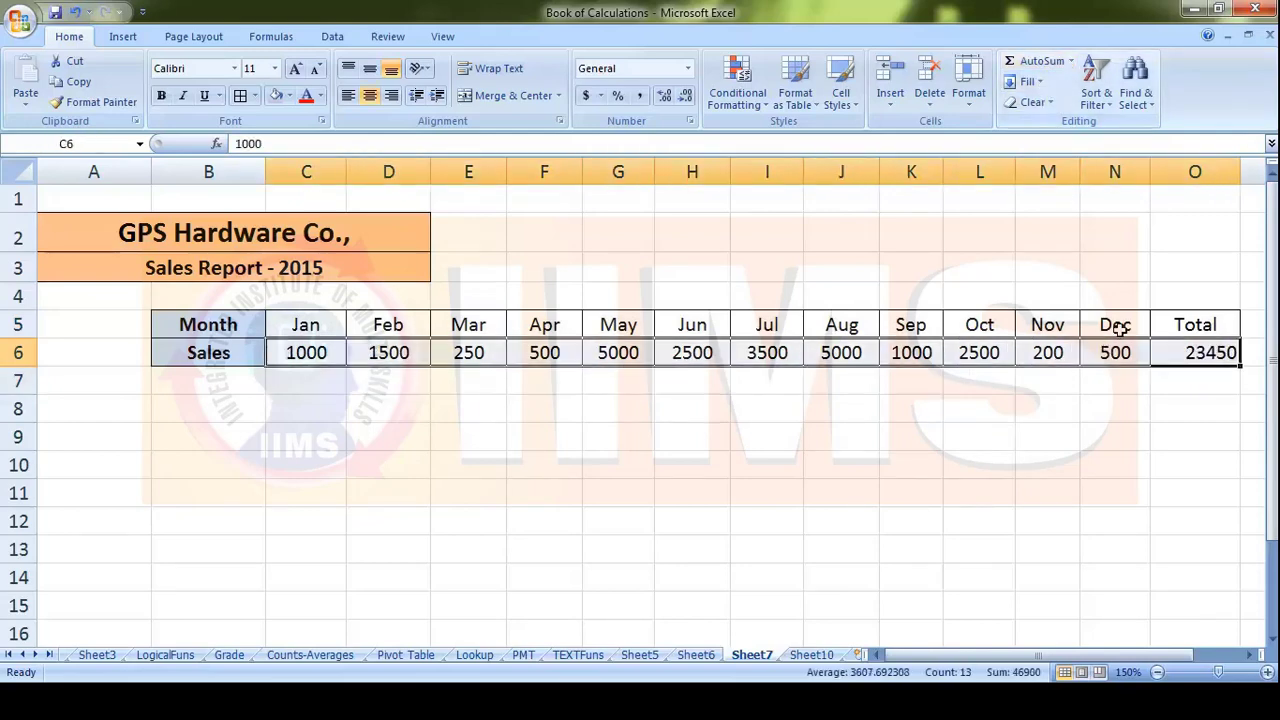
pyautogui.click(1194, 388)
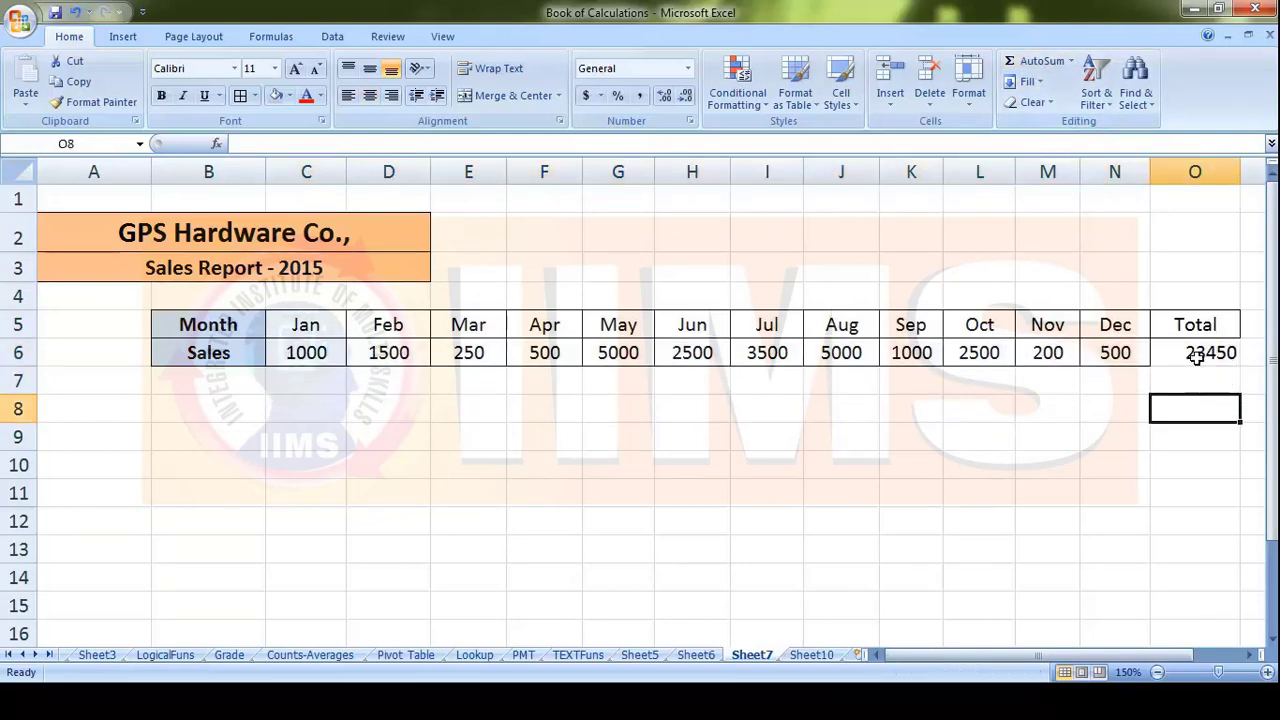
pyautogui.click(1196, 356)
pyautogui.click(703, 657)
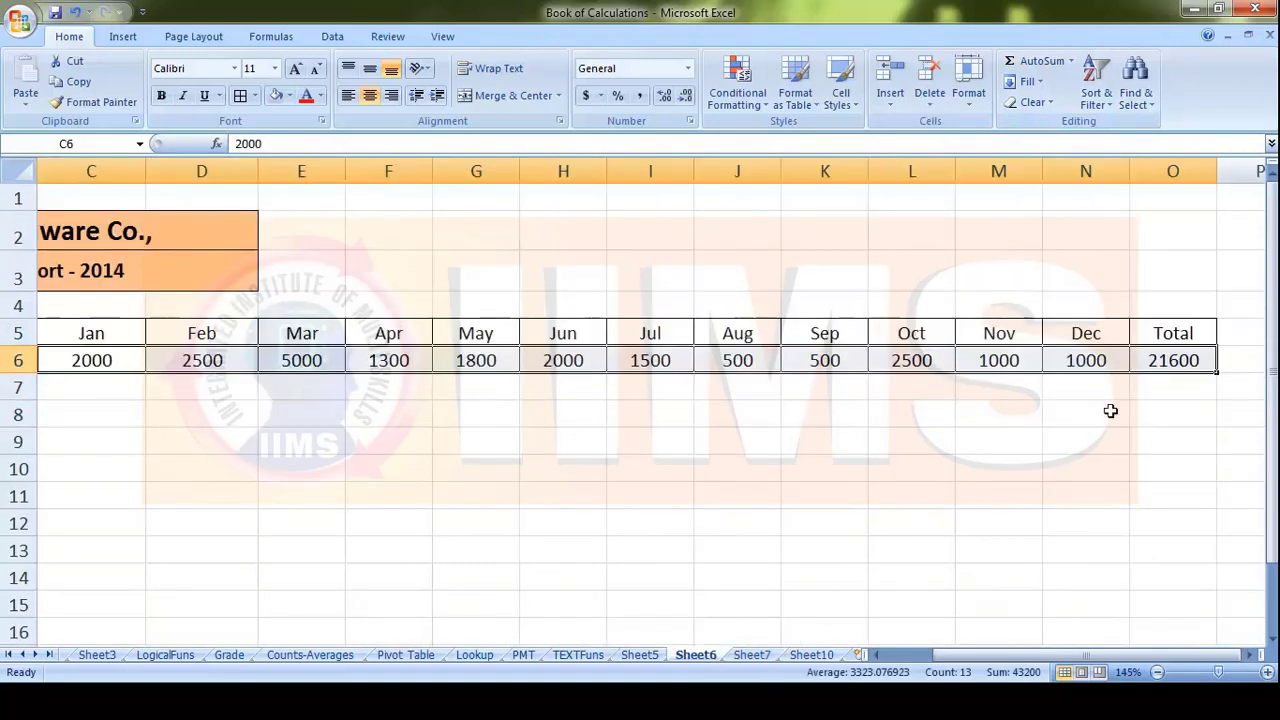
pyautogui.click(766, 658)
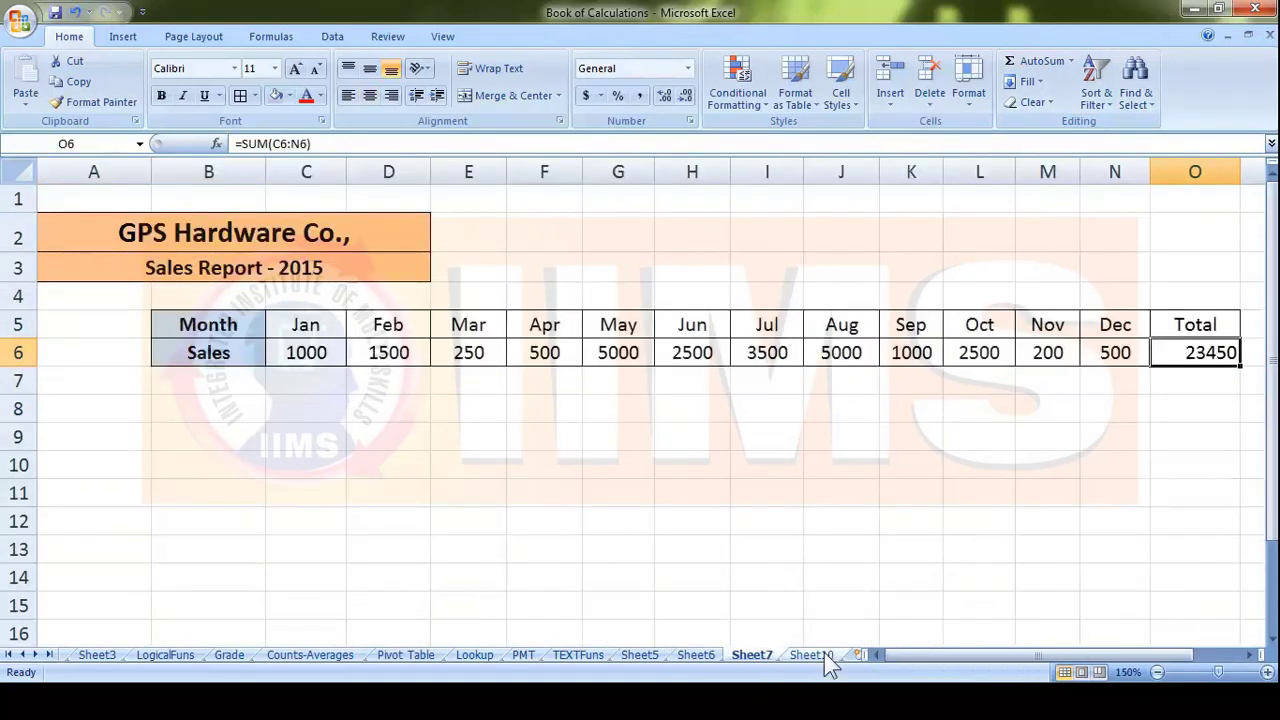
# Step: Start a consolidation at cell B6 of Sheet10, using the Sum function
pyautogui.click(818, 657)
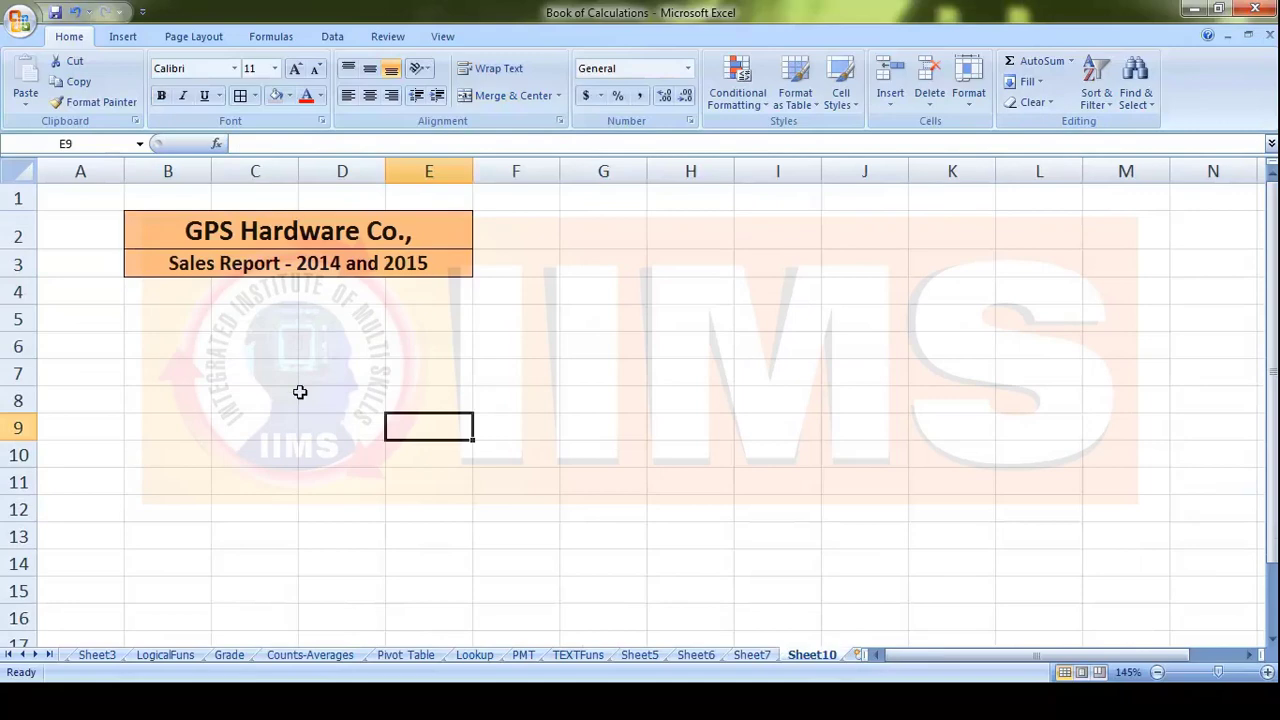
pyautogui.click(195, 340)
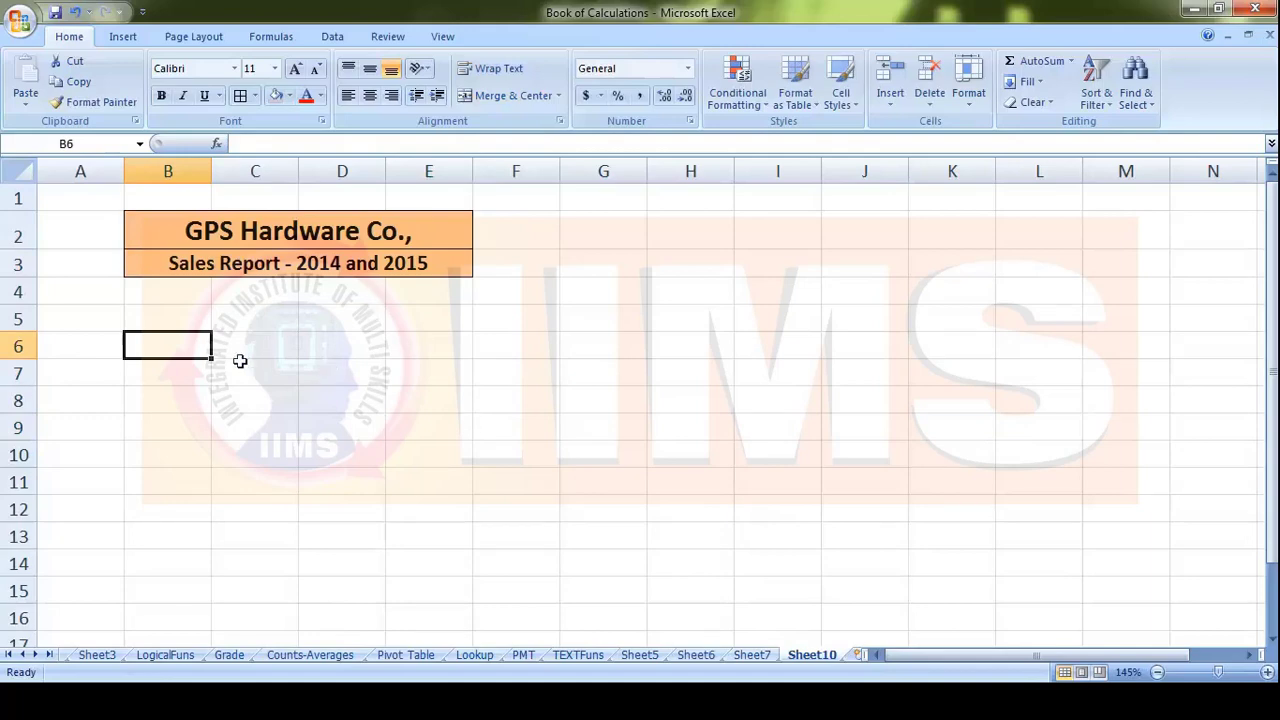
pyautogui.click(332, 37)
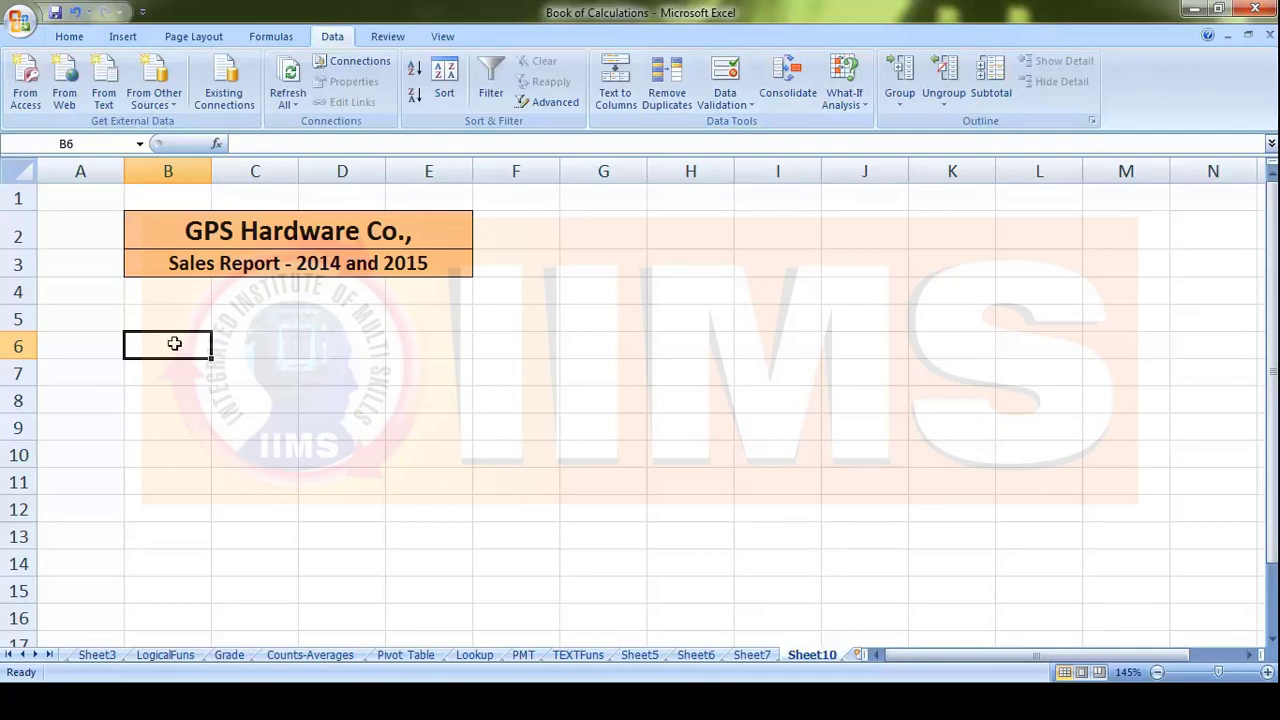
pyautogui.click(789, 72)
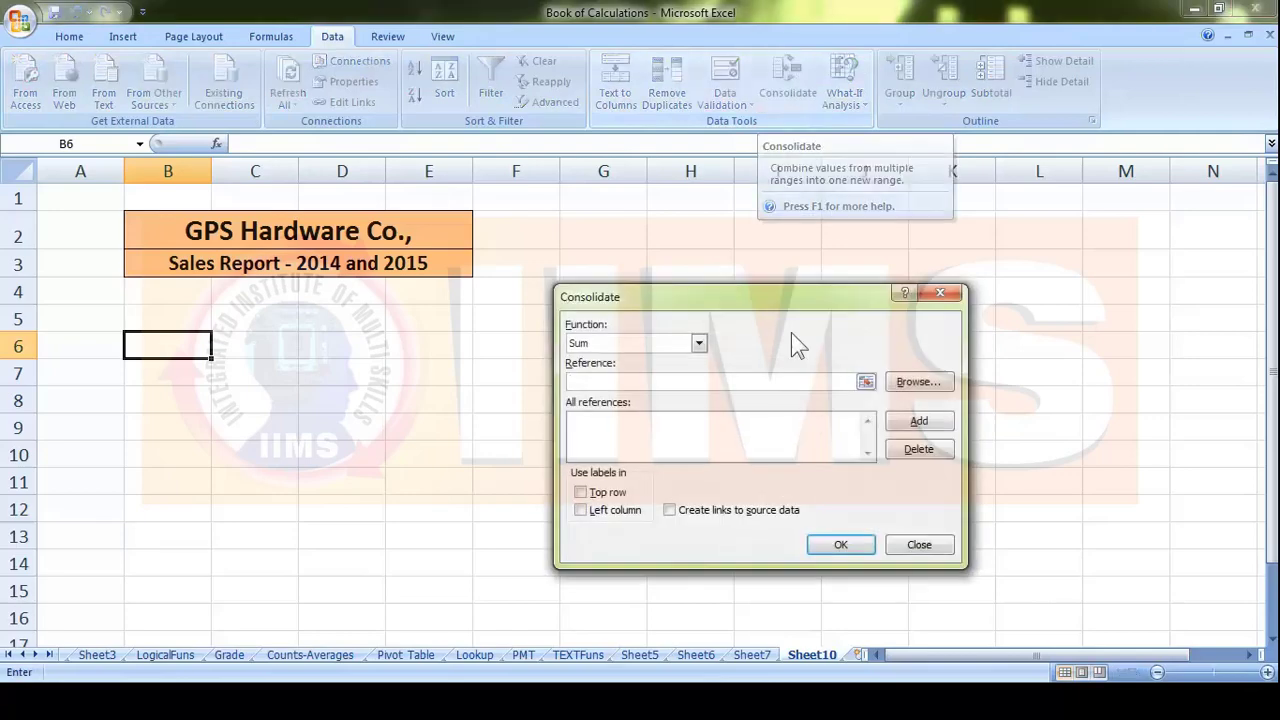
pyautogui.moveTo(825, 301); pyautogui.dragTo(824, 269)
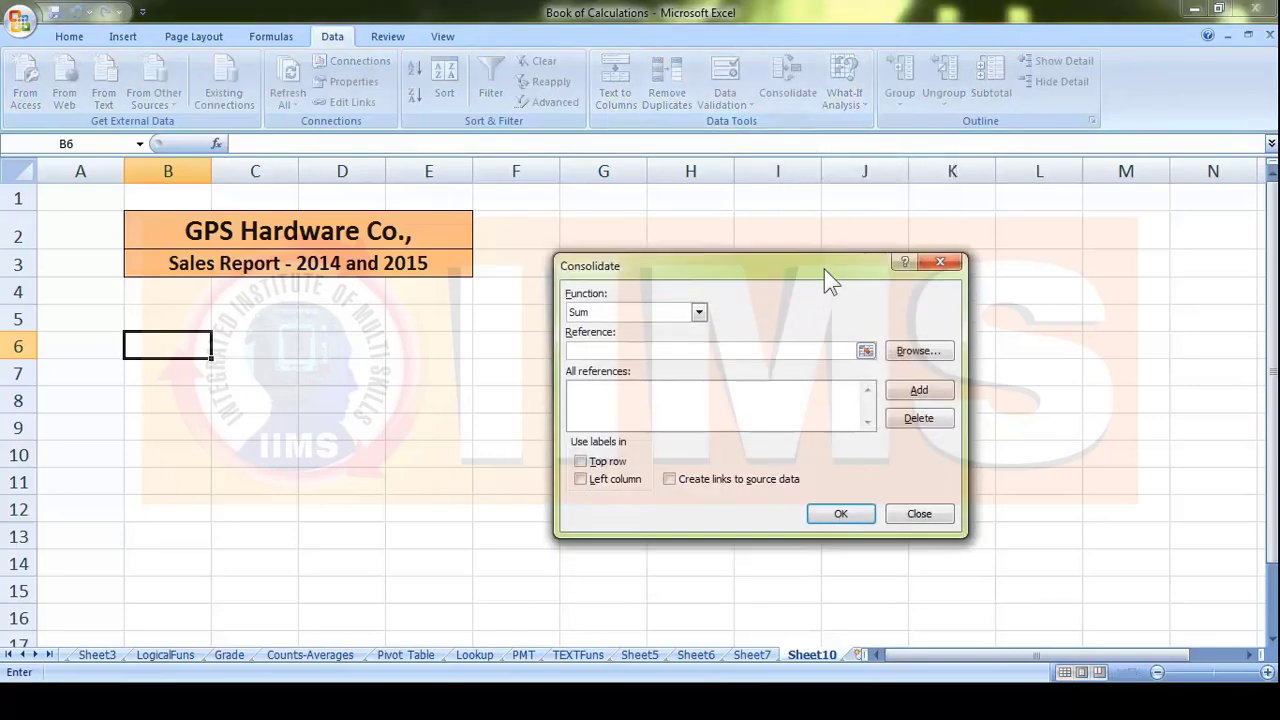
pyautogui.click(699, 313)
pyautogui.click(748, 295)
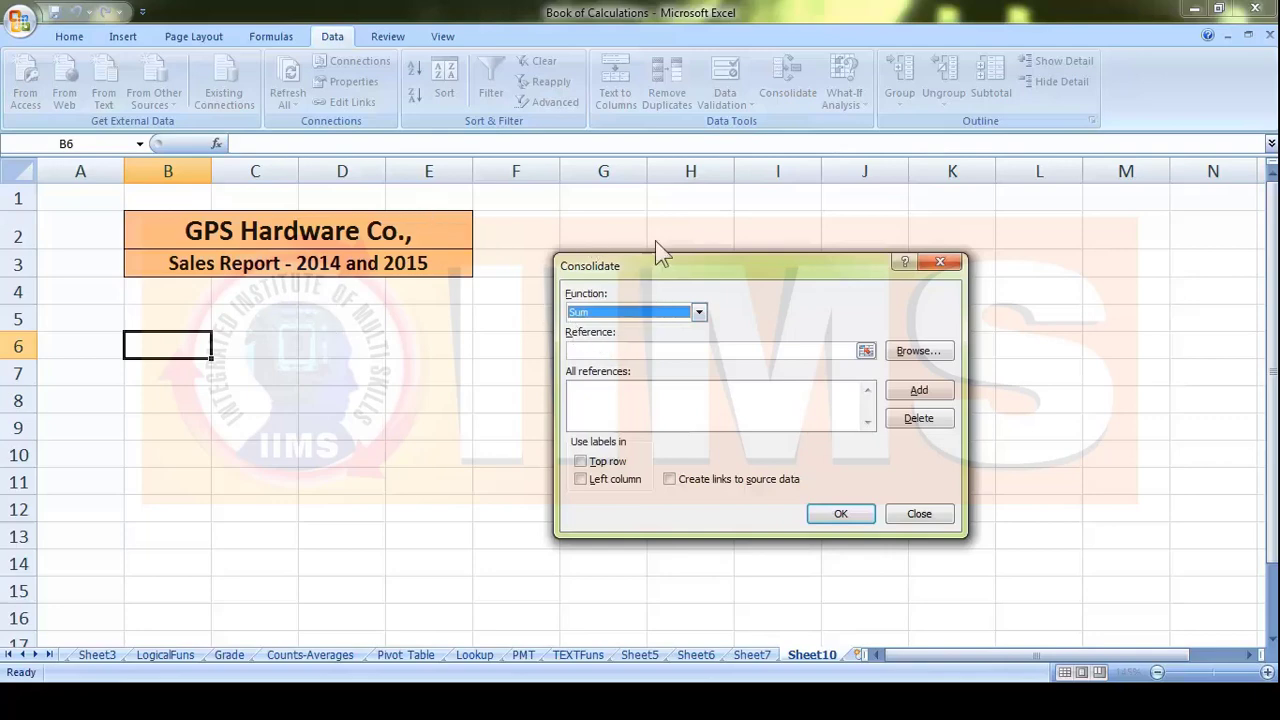
pyautogui.moveTo(714, 260); pyautogui.dragTo(756, 260)
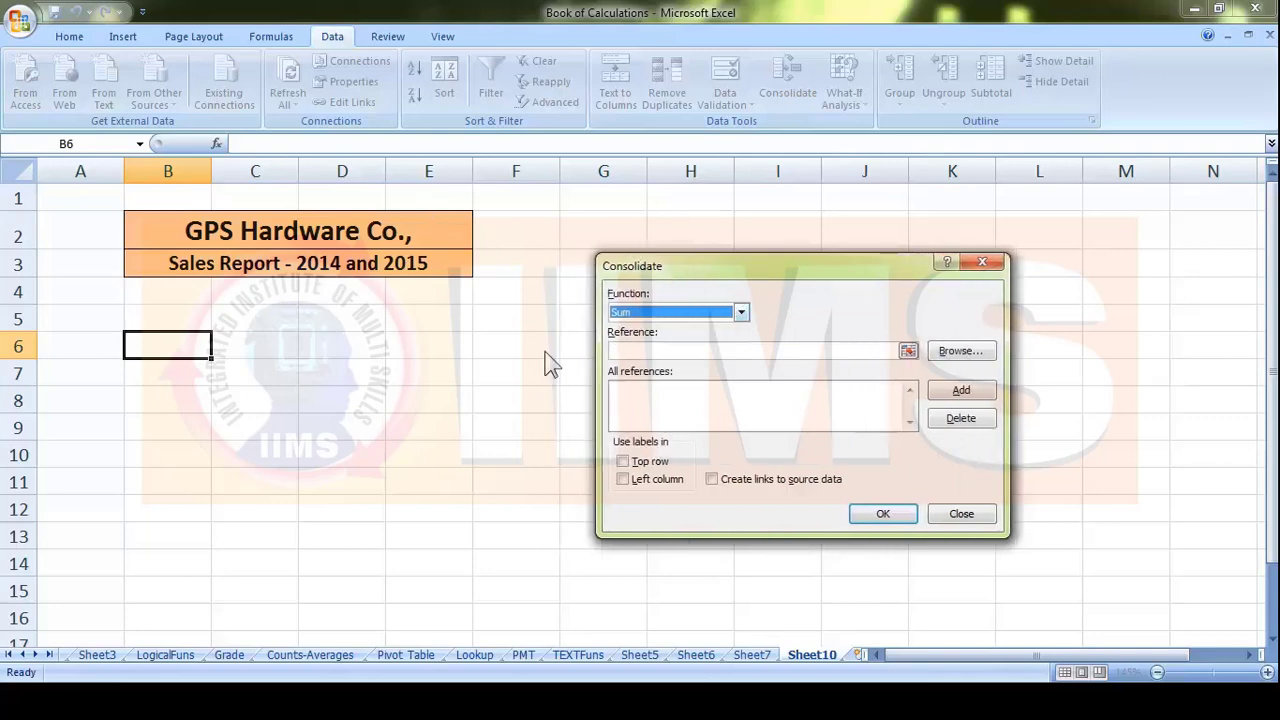
# Step: Add the 2014 month headings, sales and total, Sheet6!$C$5:$O$6, as the first consolidation reference
pyautogui.click(650, 351)
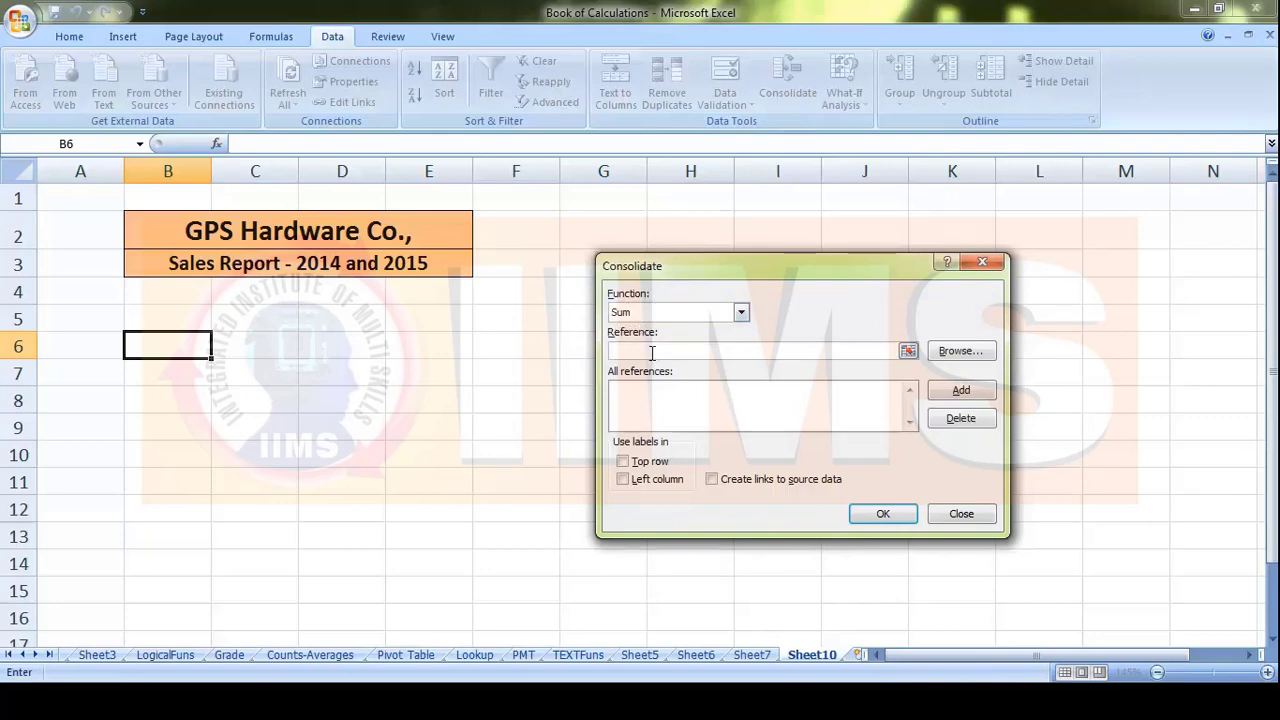
pyautogui.click(696, 655)
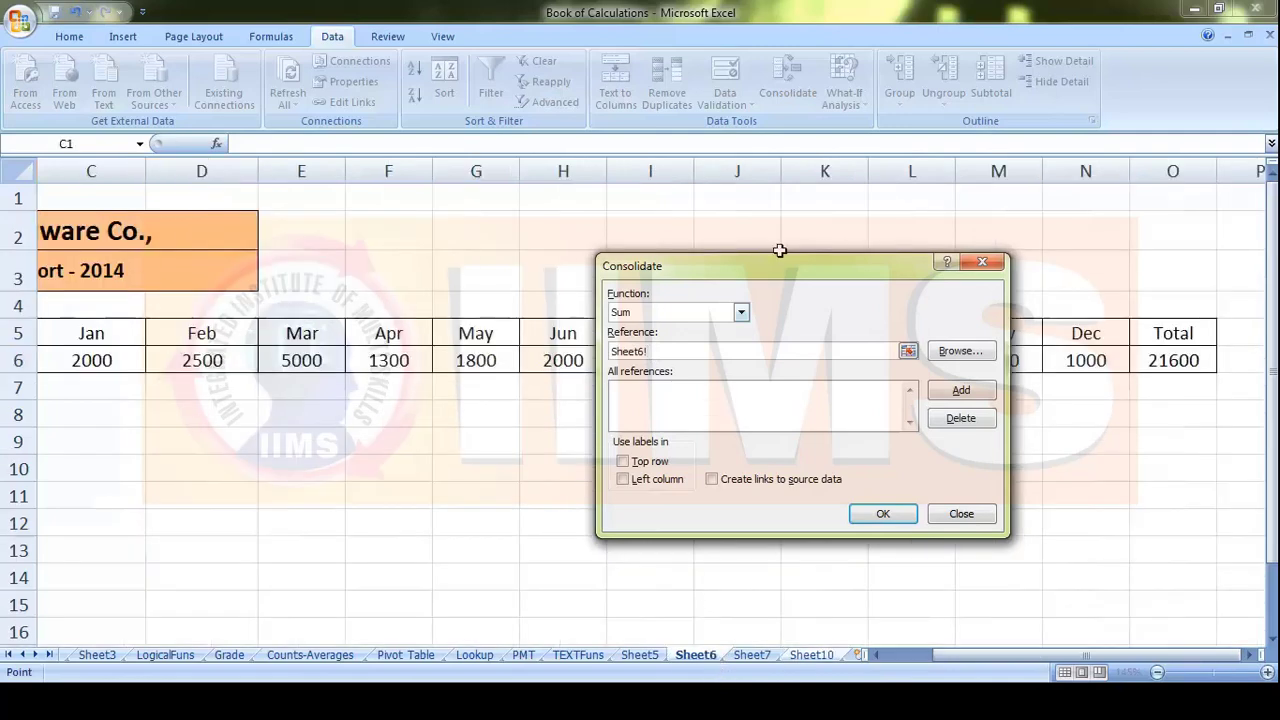
pyautogui.moveTo(779, 250); pyautogui.dragTo(862, 418)
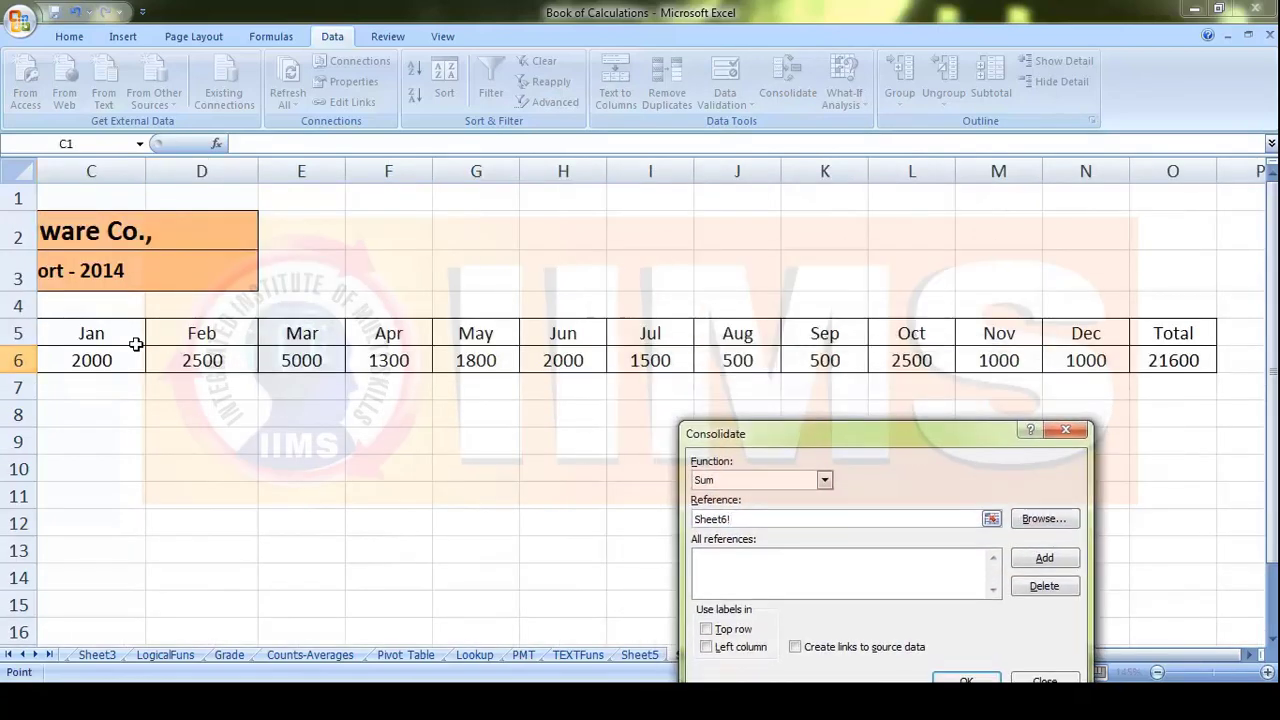
pyautogui.moveTo(93, 333); pyautogui.dragTo(1190, 356)
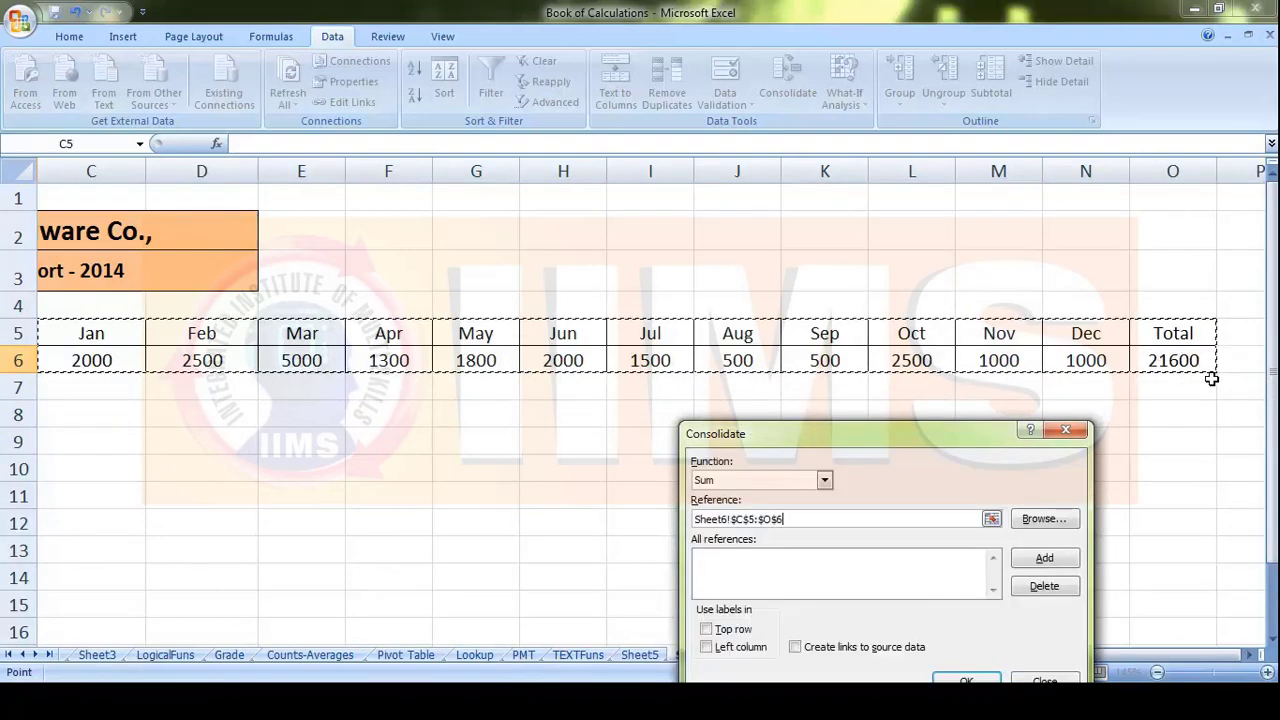
pyautogui.click(1005, 404)
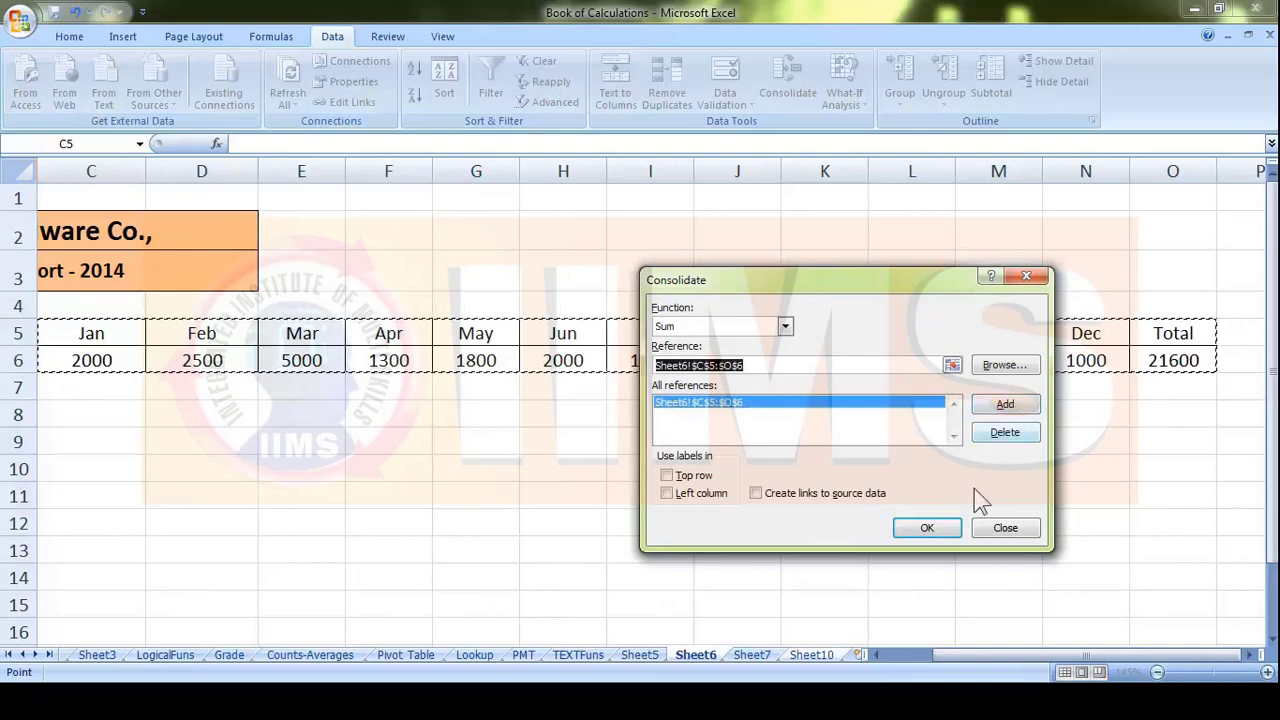
# Step: Add the 2015 range Sheet7!$C$5:$O$6 as the second consolidation reference and check both listed references
pyautogui.click(752, 656)
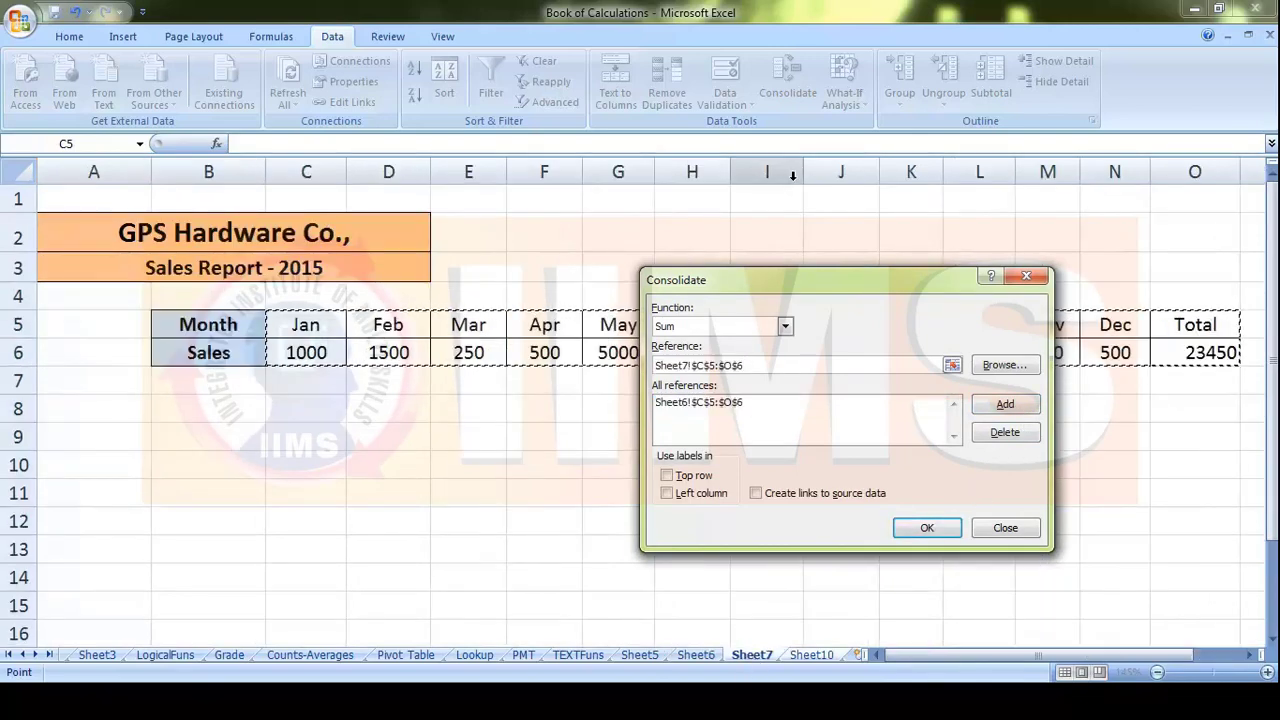
pyautogui.moveTo(837, 281); pyautogui.dragTo(885, 414)
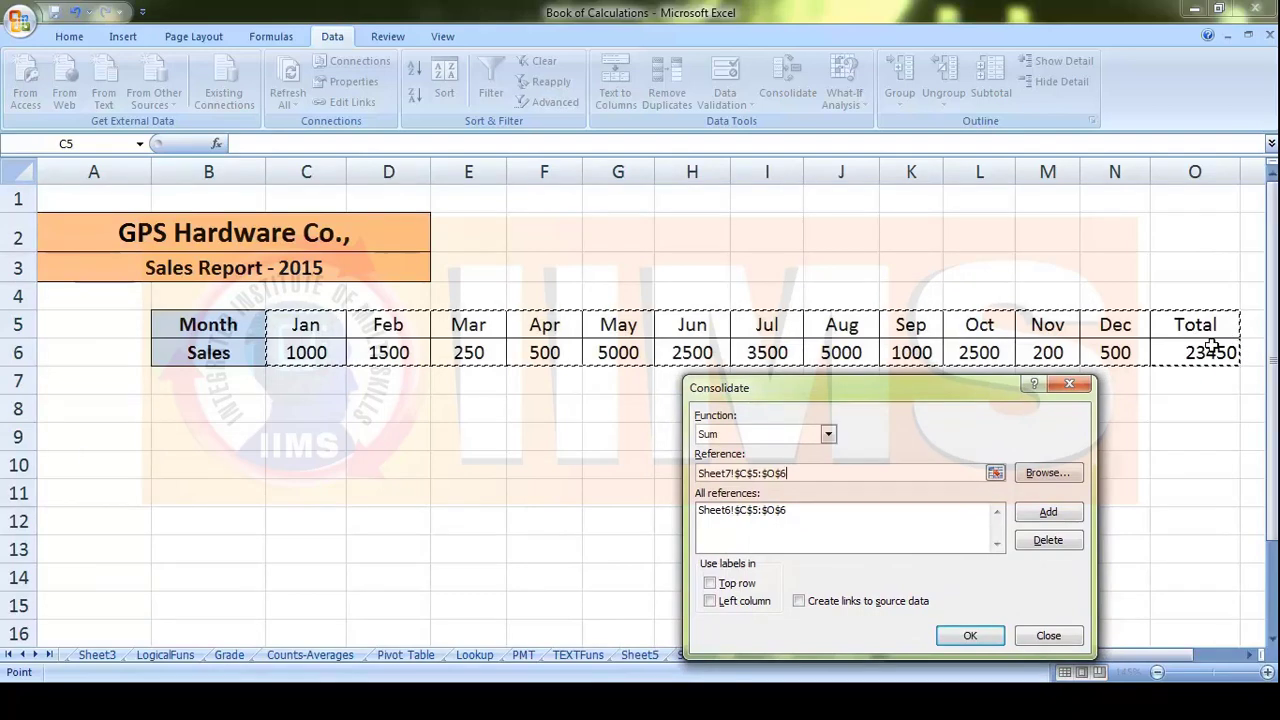
pyautogui.moveTo(1121, 376); pyautogui.dragTo(1155, 352)
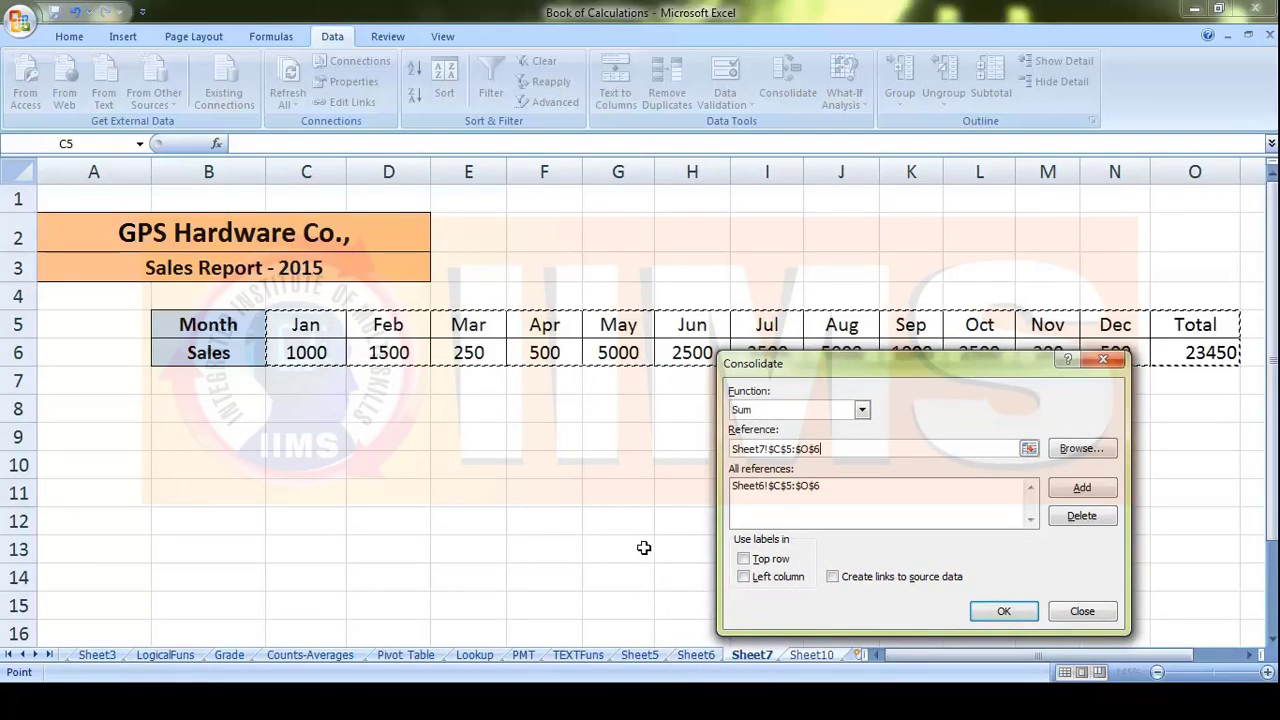
pyautogui.moveTo(905, 372); pyautogui.dragTo(876, 407)
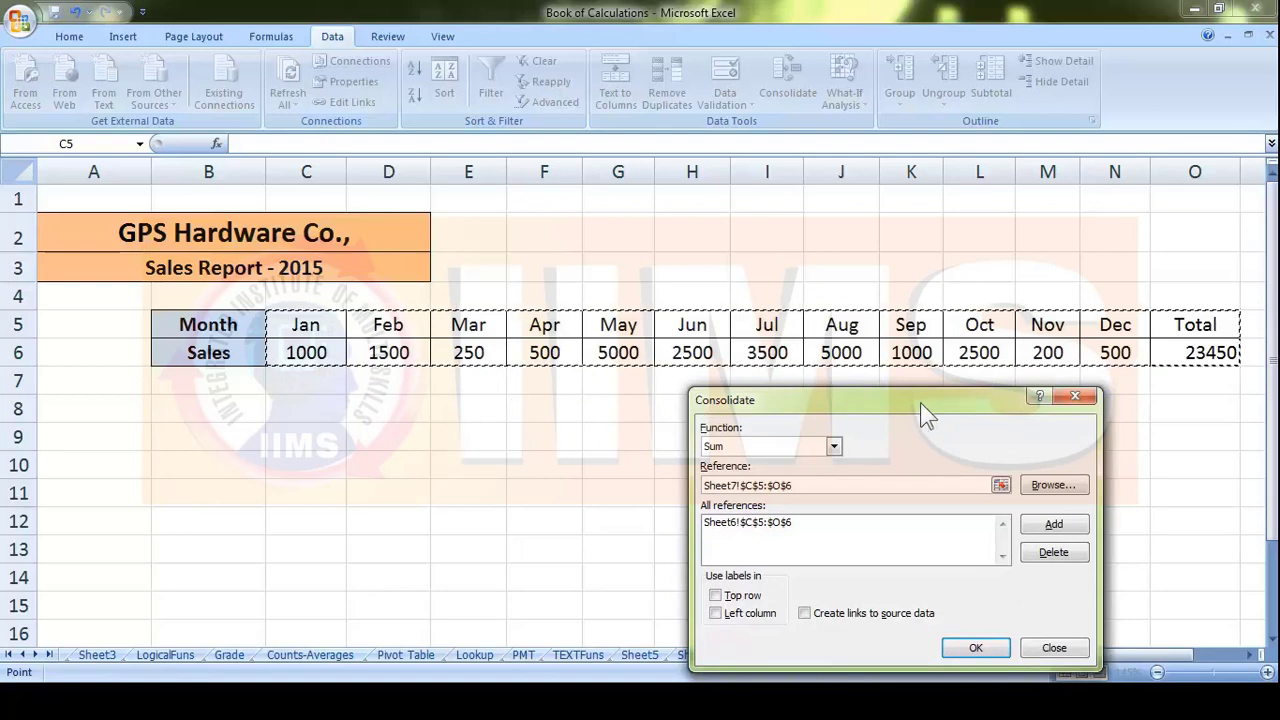
pyautogui.moveTo(922, 401); pyautogui.dragTo(936, 397)
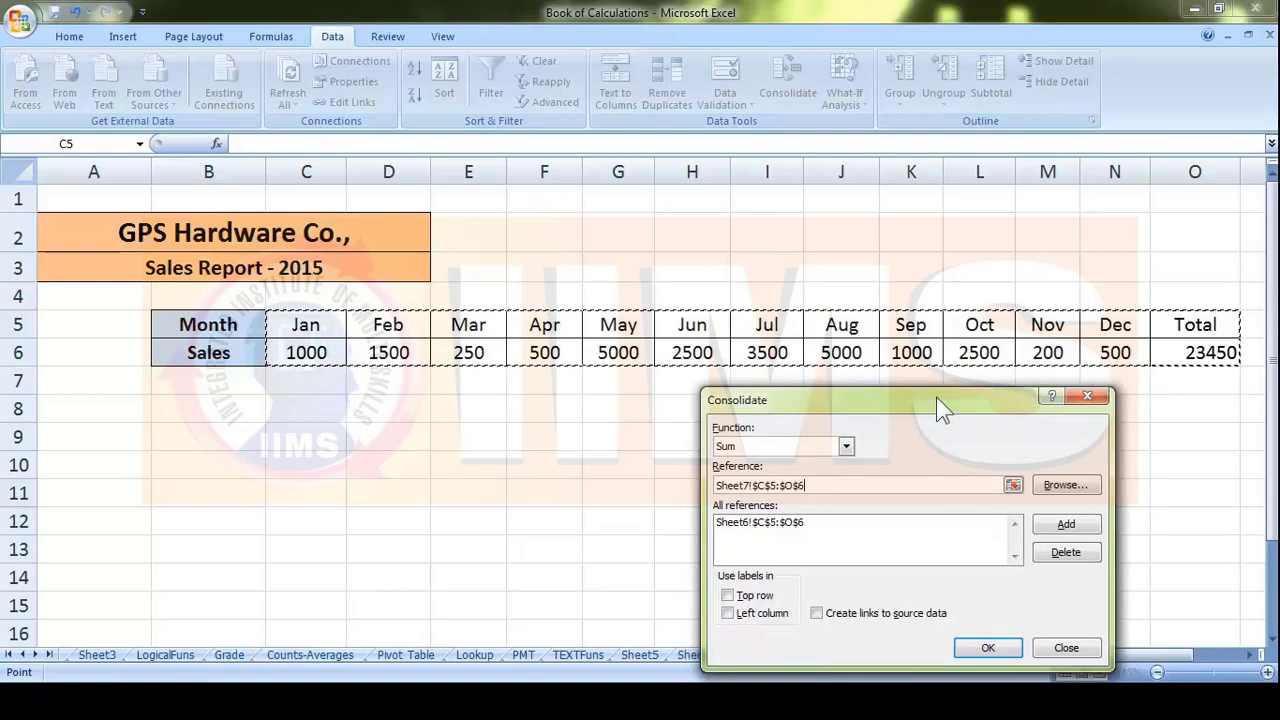
pyautogui.click(1082, 524)
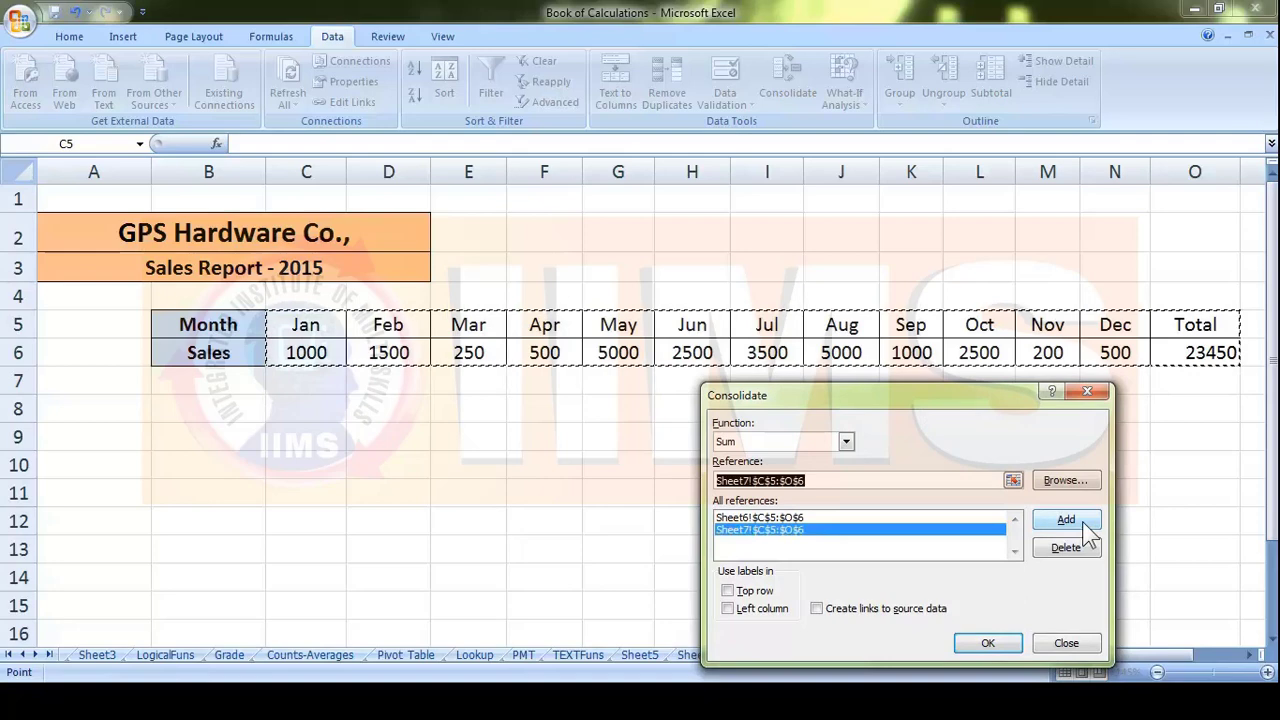
pyautogui.click(766, 517)
pyautogui.click(770, 530)
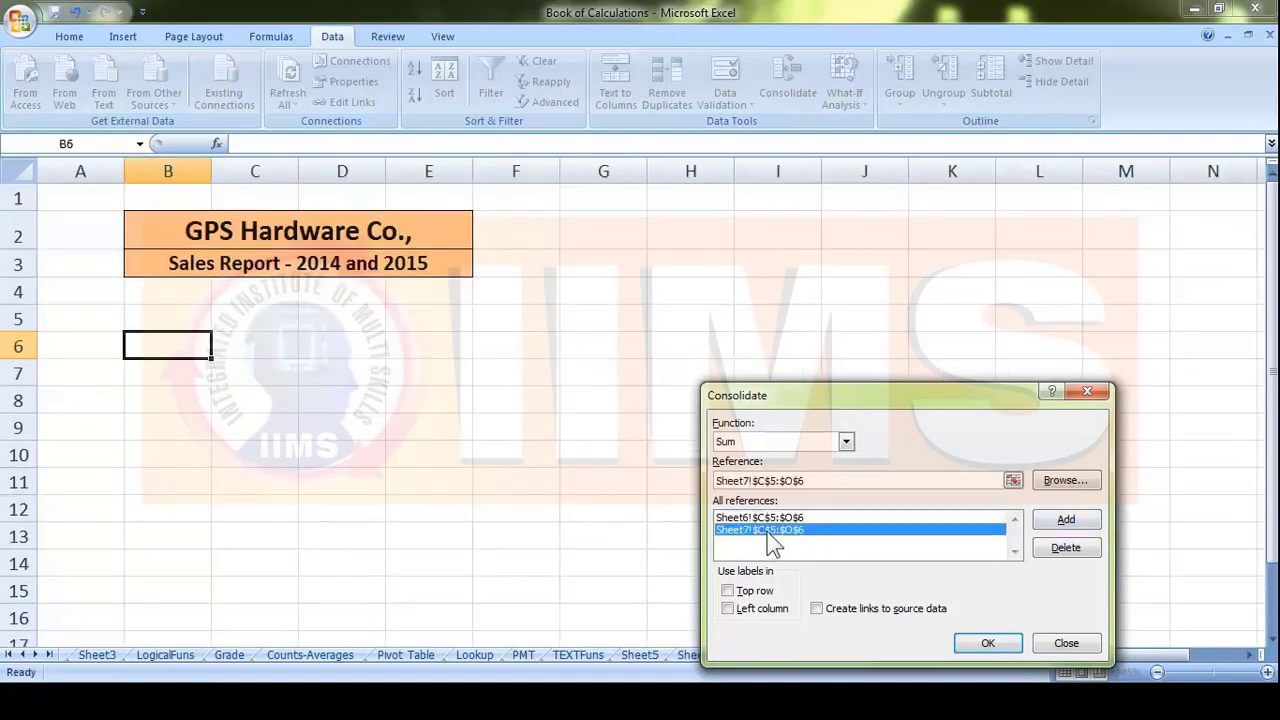
# Step: Consolidate using top row labels and links to the source data, and view the combined results through the Total column
pyautogui.moveTo(855, 395); pyautogui.dragTo(765, 249)
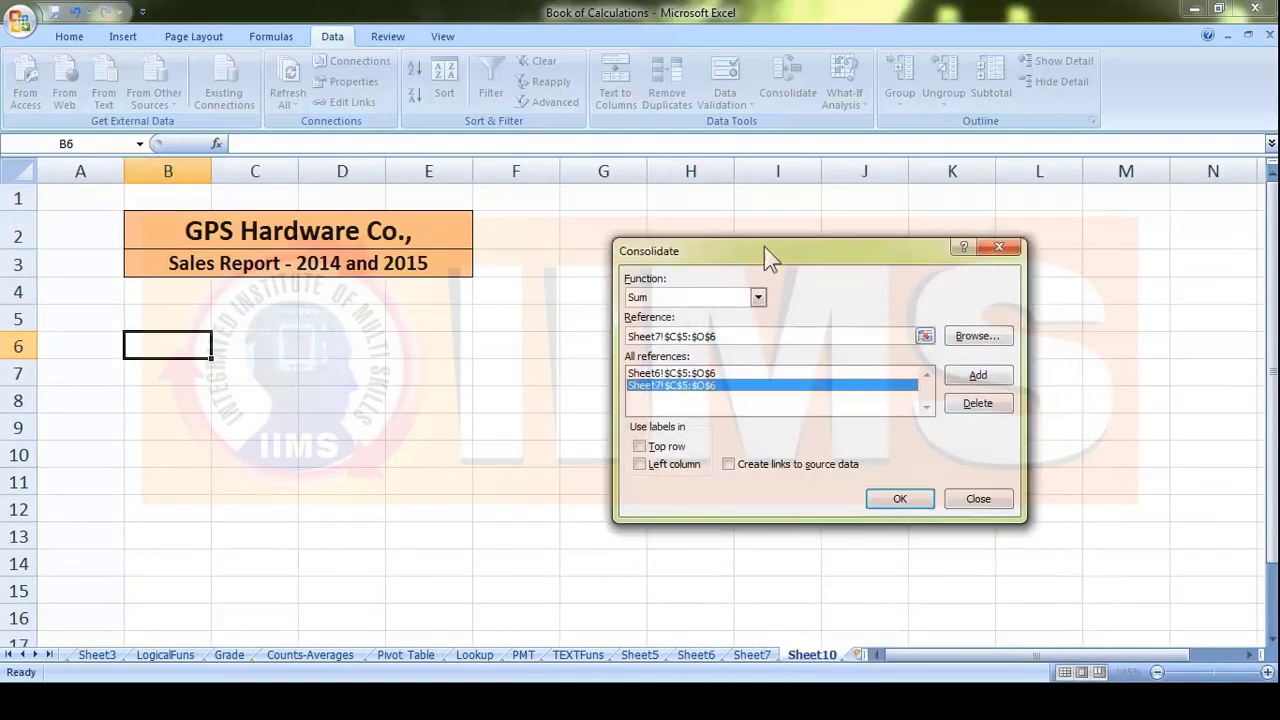
pyautogui.click(641, 447)
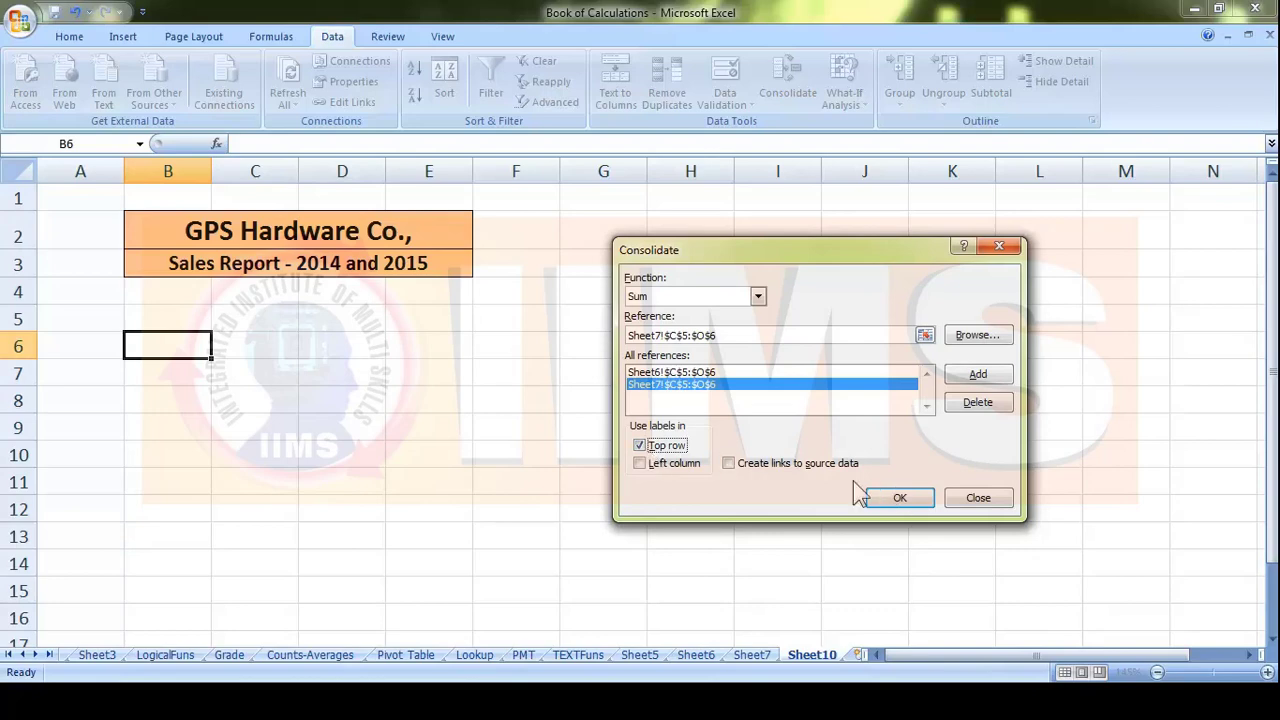
pyautogui.click(736, 470)
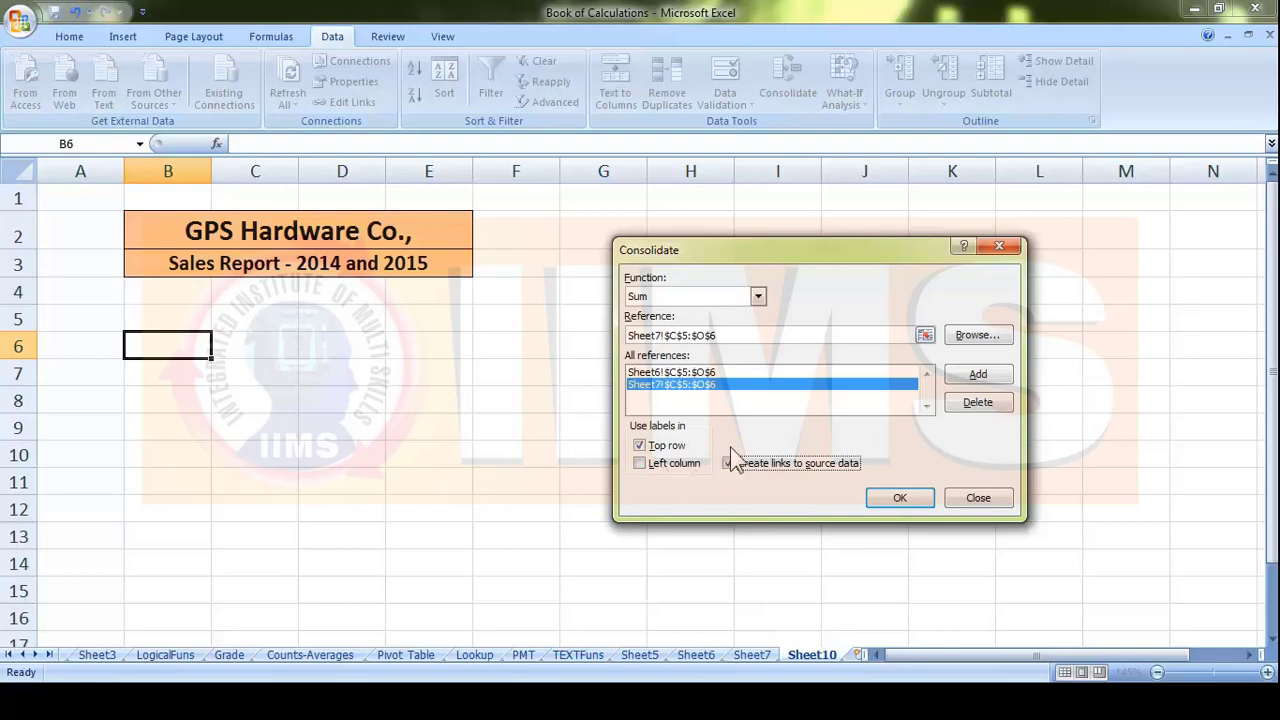
pyautogui.click(900, 498)
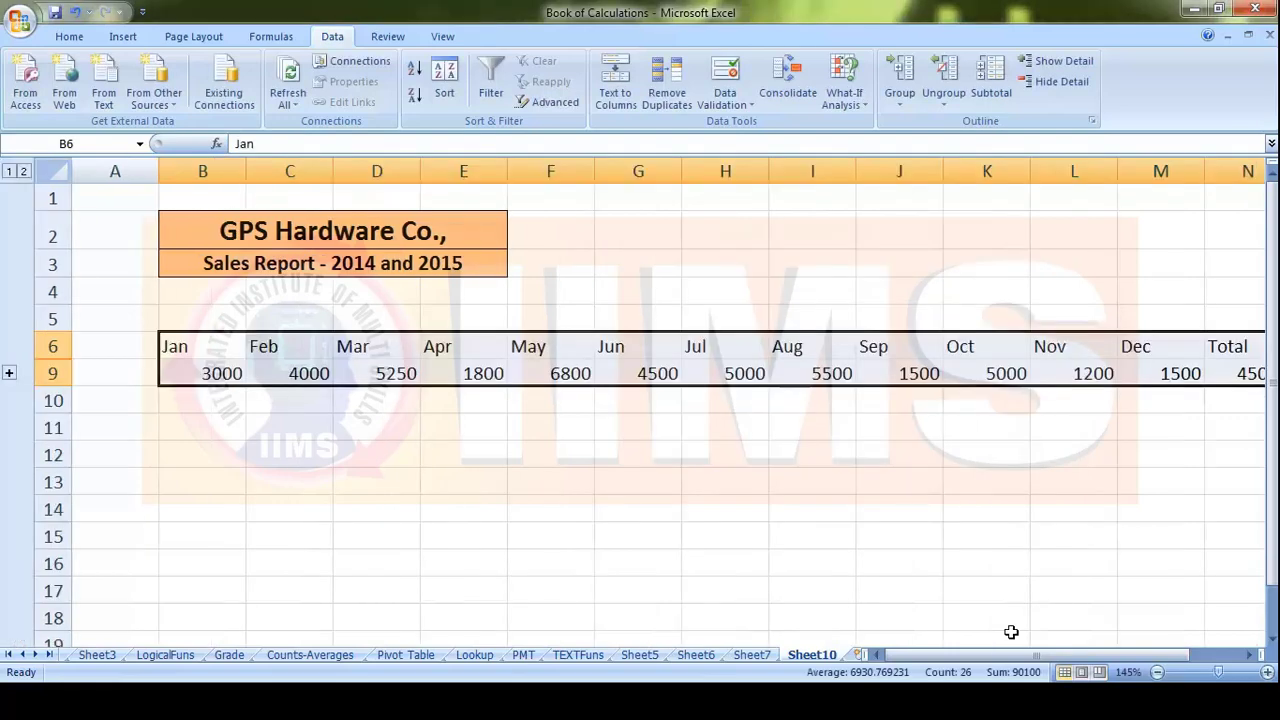
pyautogui.moveTo(1056, 651)
pyautogui.mouseDown()
pyautogui.moveTo(1099, 645)
pyautogui.moveTo(1068, 655)
pyautogui.mouseUp()
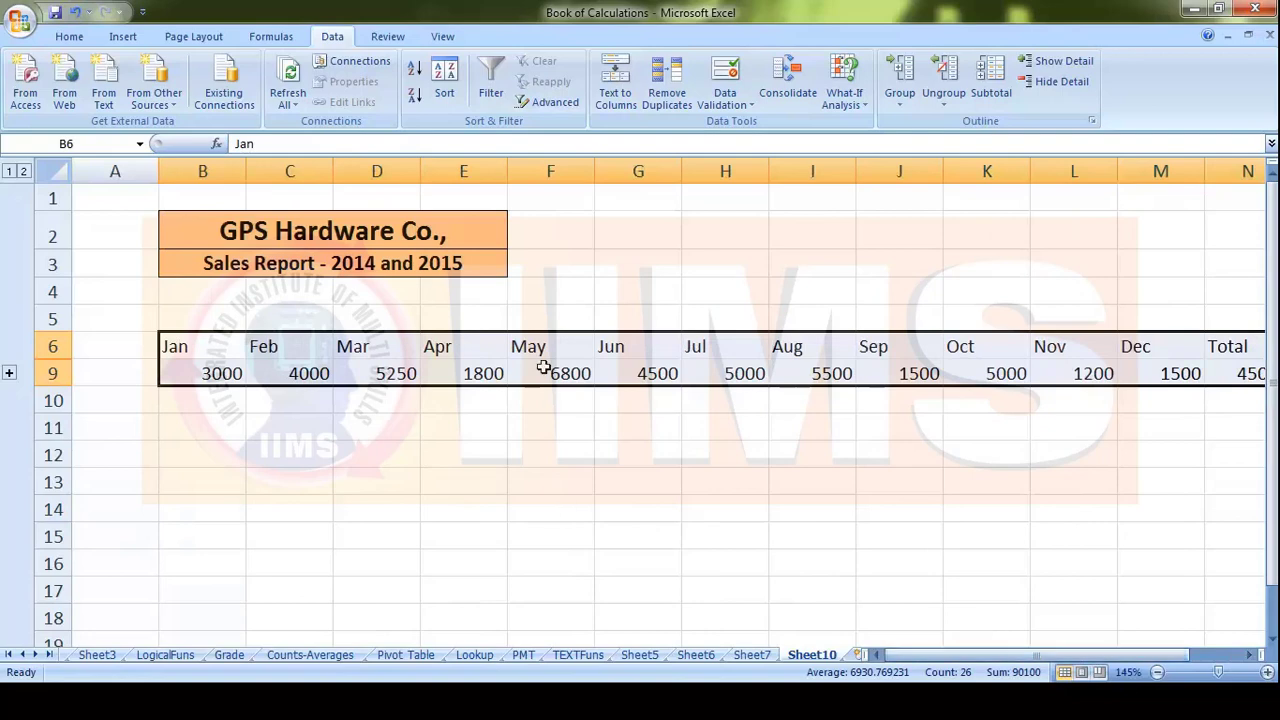
pyautogui.click(1249, 654)
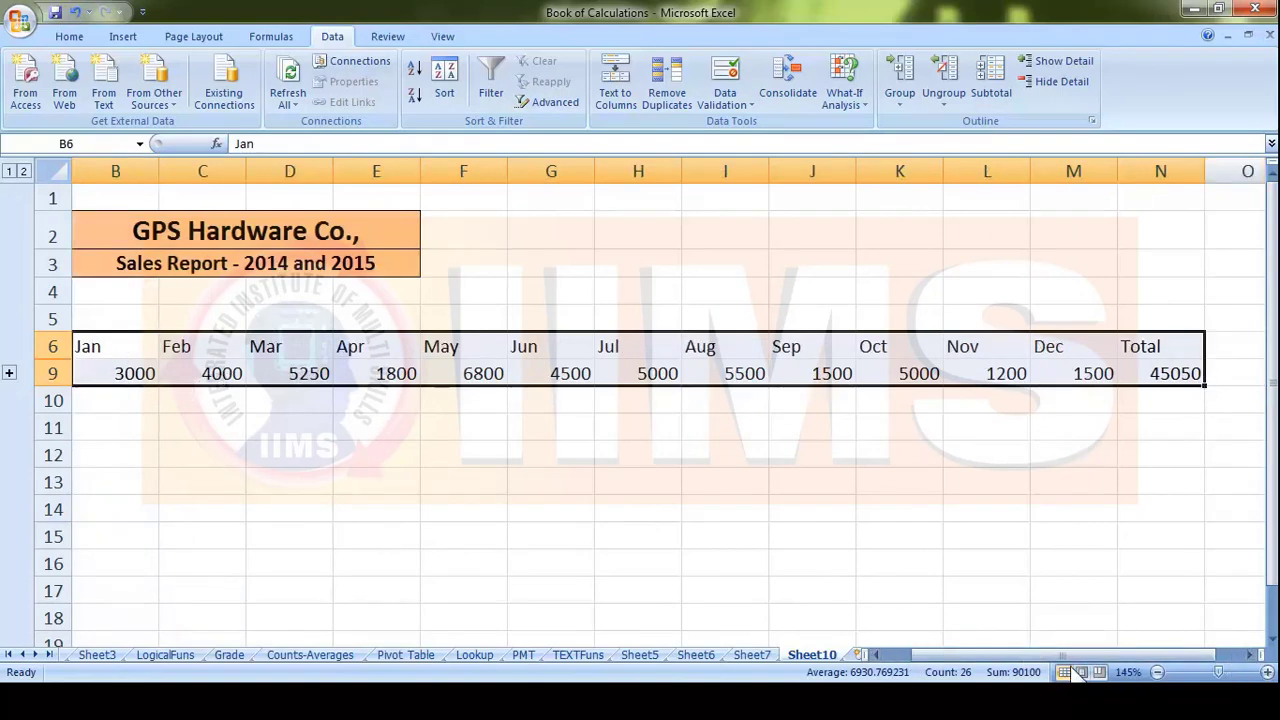
# Step: Examine the consolidated month headings in row 6 and the sums in row 9 through the Total column
pyautogui.moveTo(1066, 654); pyautogui.dragTo(1060, 652)
pyautogui.click(550, 481)
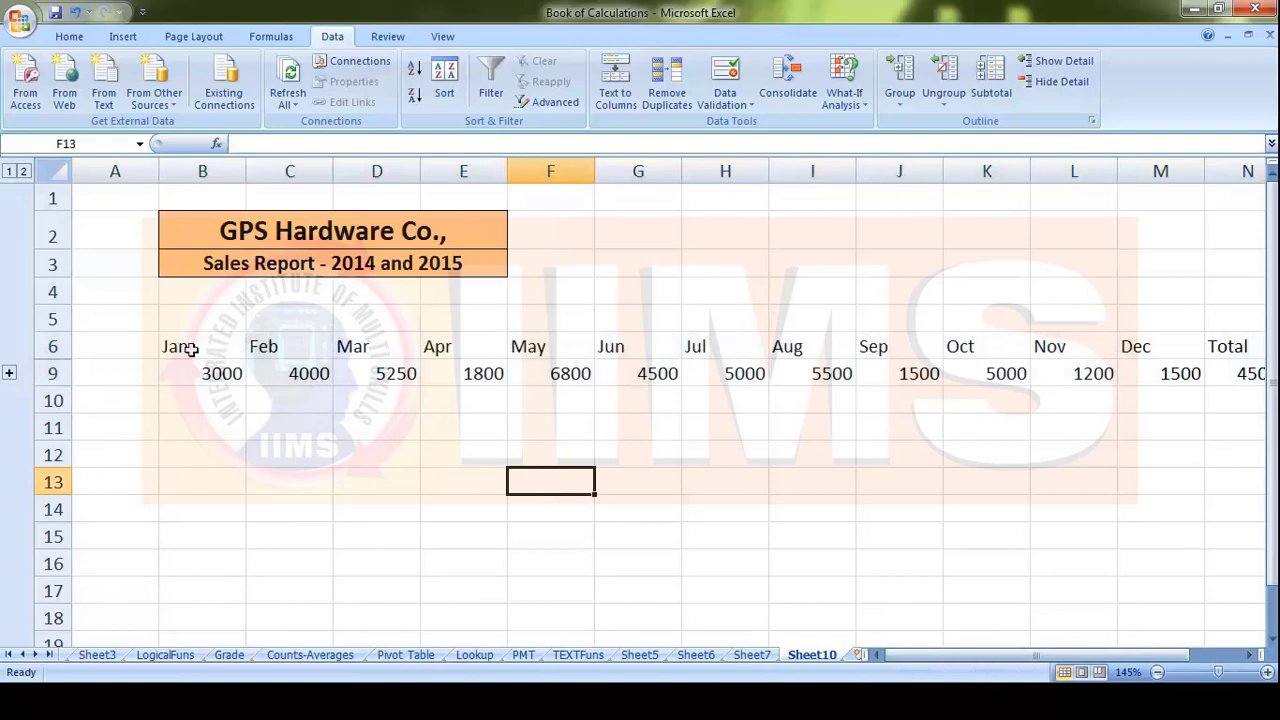
pyautogui.moveTo(190, 348); pyautogui.dragTo(1257, 350)
pyautogui.click(1088, 375)
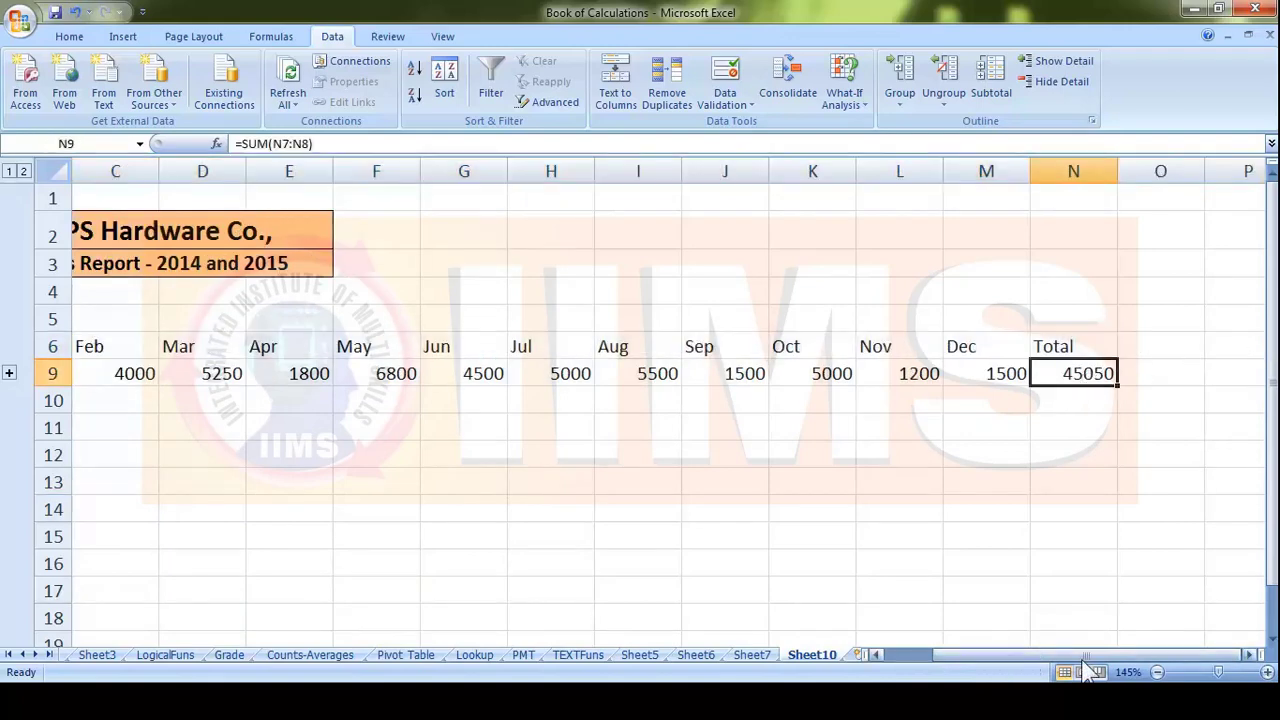
pyautogui.moveTo(1086, 655); pyautogui.dragTo(1012, 648)
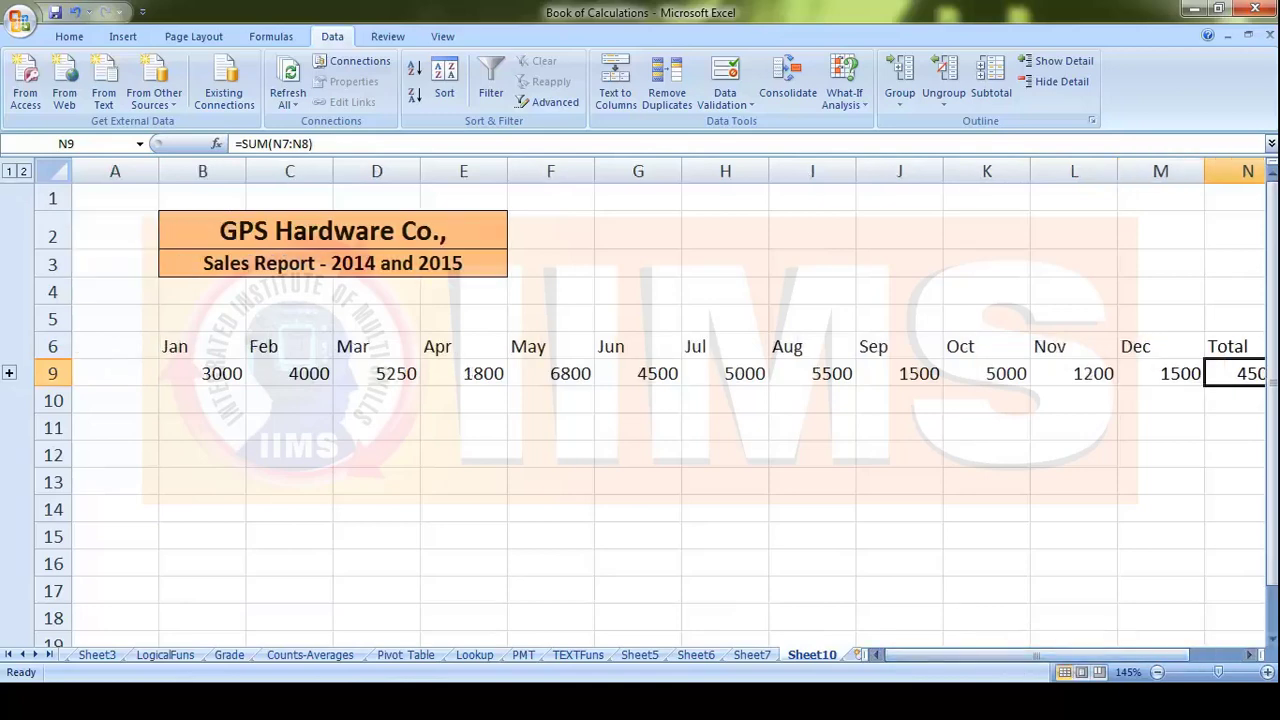
pyautogui.click(1249, 654)
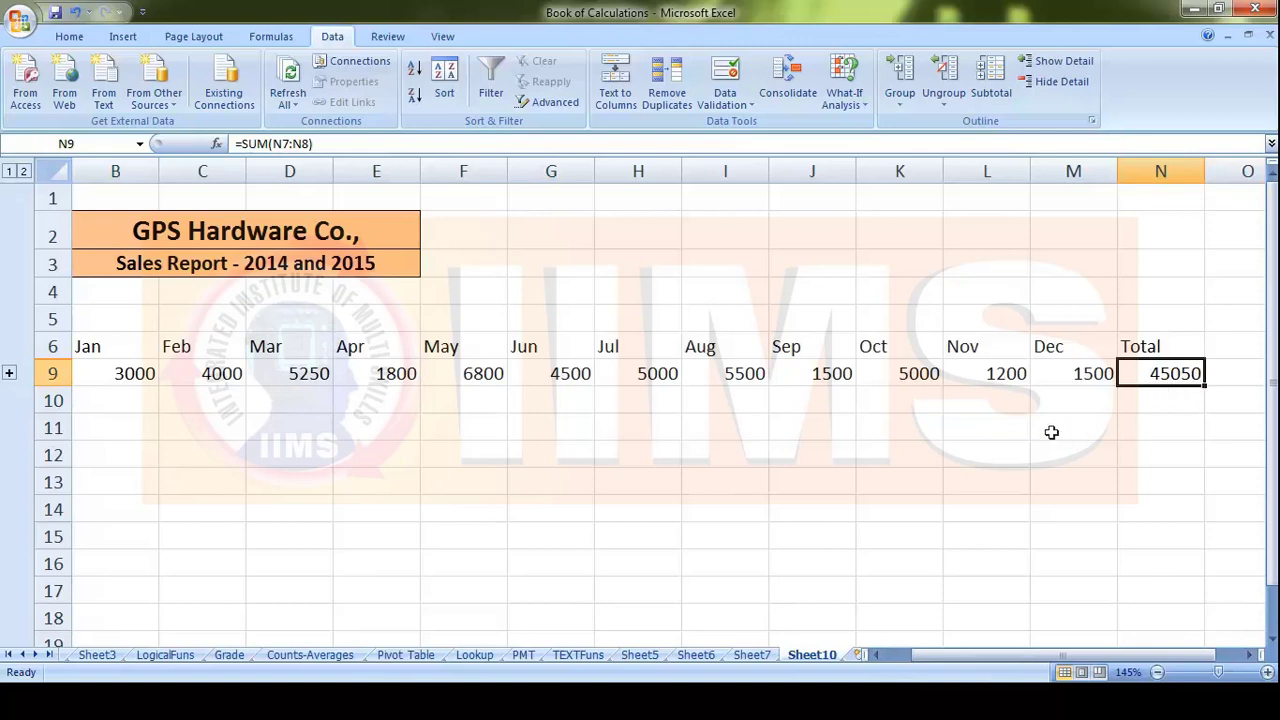
pyautogui.moveTo(1062, 655); pyautogui.dragTo(1050, 655)
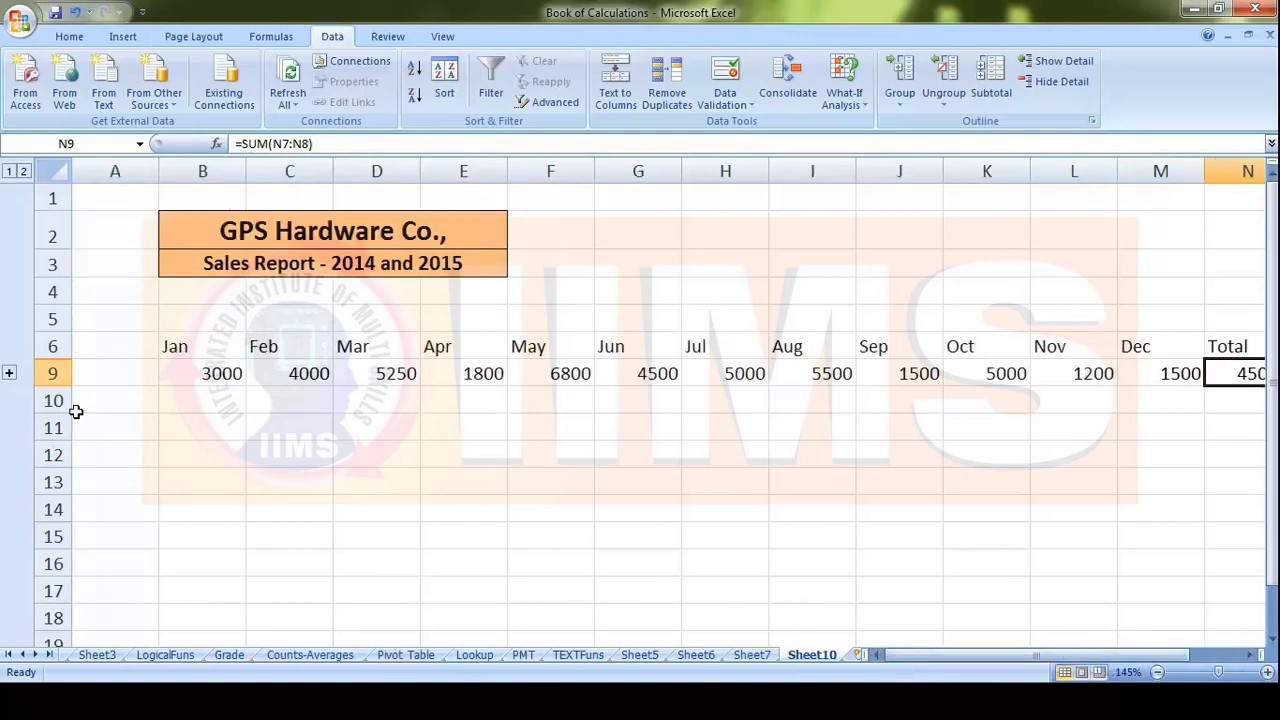
# Step: Expand the outline group above row 9 and examine the 2014 row, the 2015 row and their sum row
pyautogui.click(9, 373)
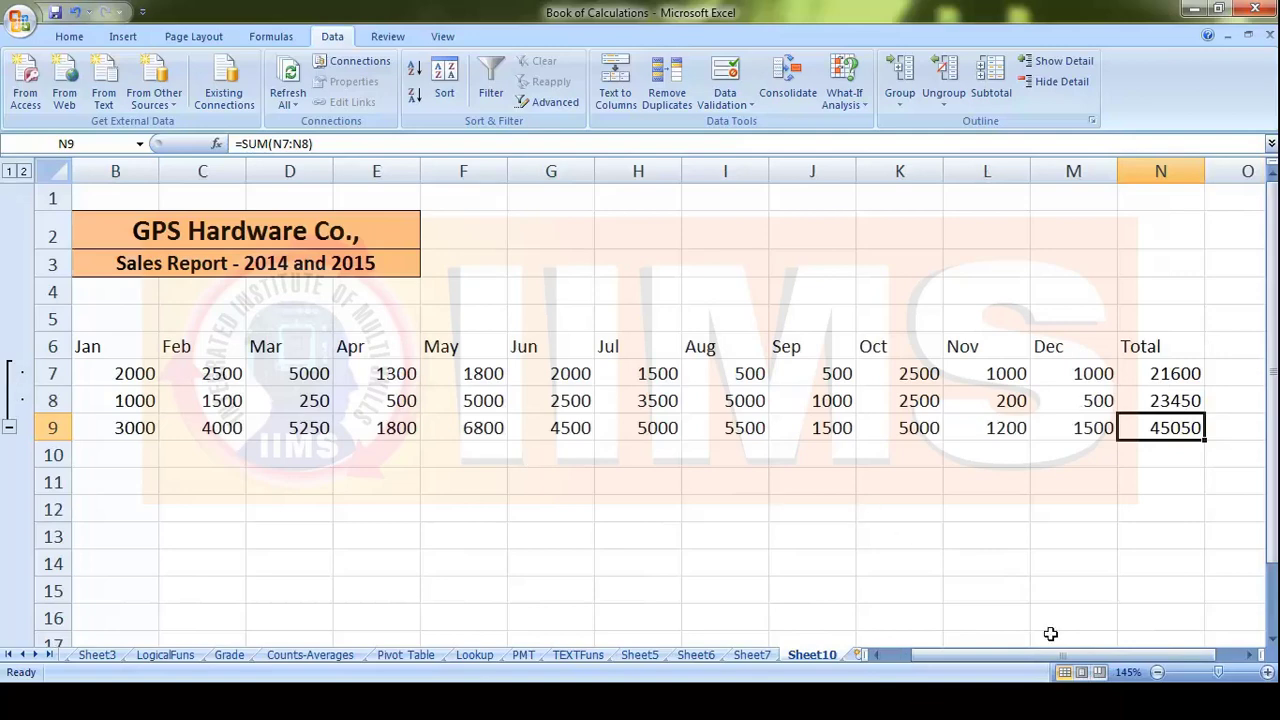
pyautogui.moveTo(1064, 655); pyautogui.dragTo(1050, 655)
pyautogui.click(486, 505)
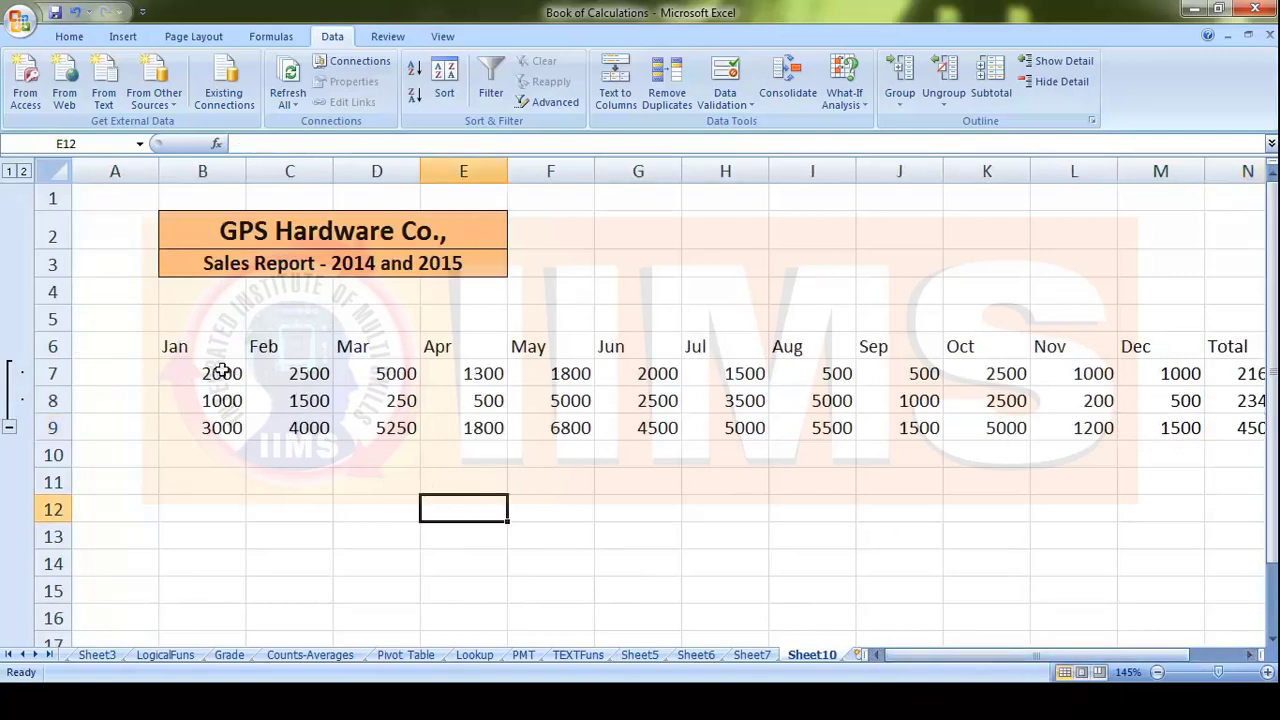
pyautogui.moveTo(213, 378); pyautogui.dragTo(925, 374)
pyautogui.moveTo(203, 400); pyautogui.dragTo(650, 400)
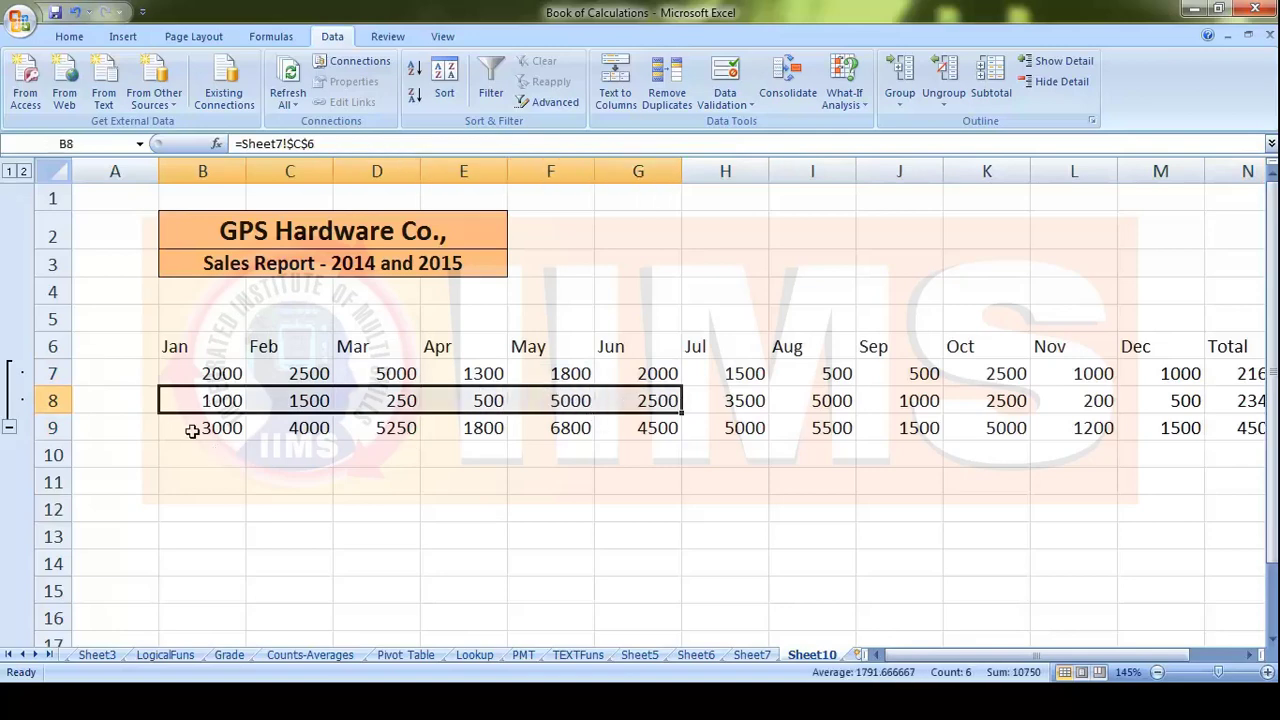
pyautogui.moveTo(192, 431); pyautogui.dragTo(1214, 420)
# Step: Inspect the Total column cells N7, N8 and N9 for the 2014, 2015 and combined sales
pyautogui.moveTo(1105, 656); pyautogui.dragTo(1132, 656)
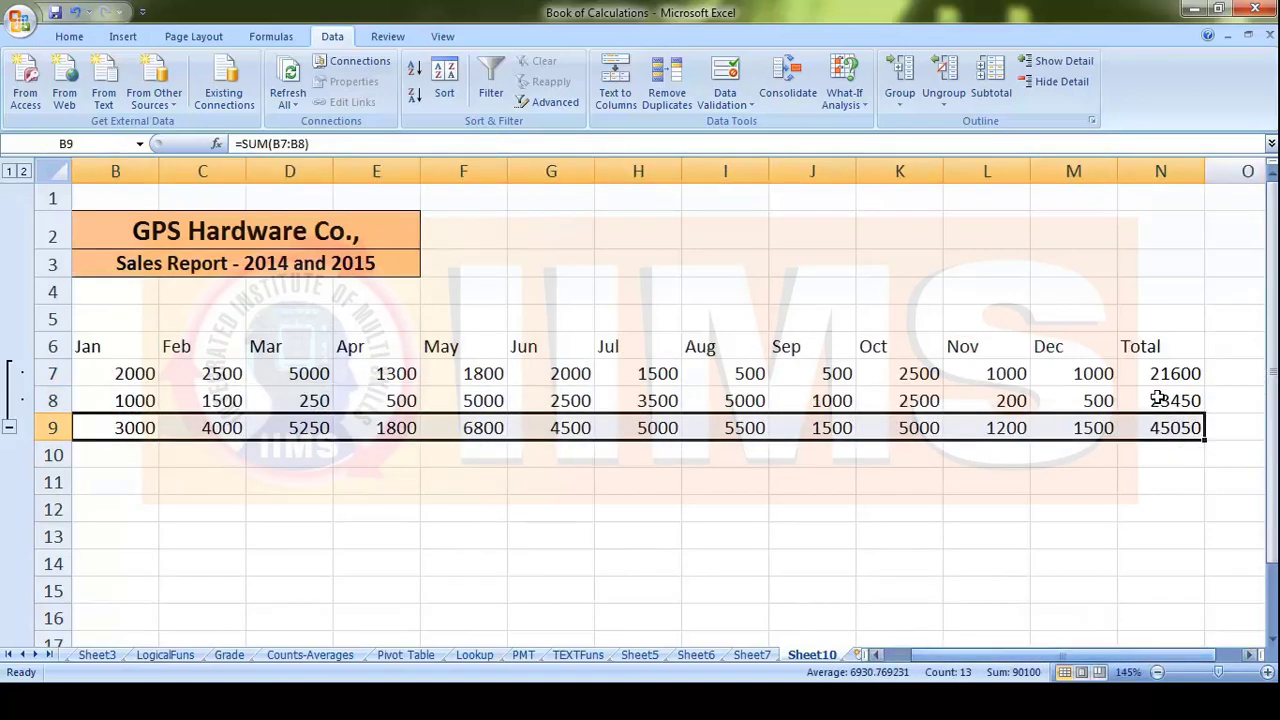
pyautogui.click(1188, 373)
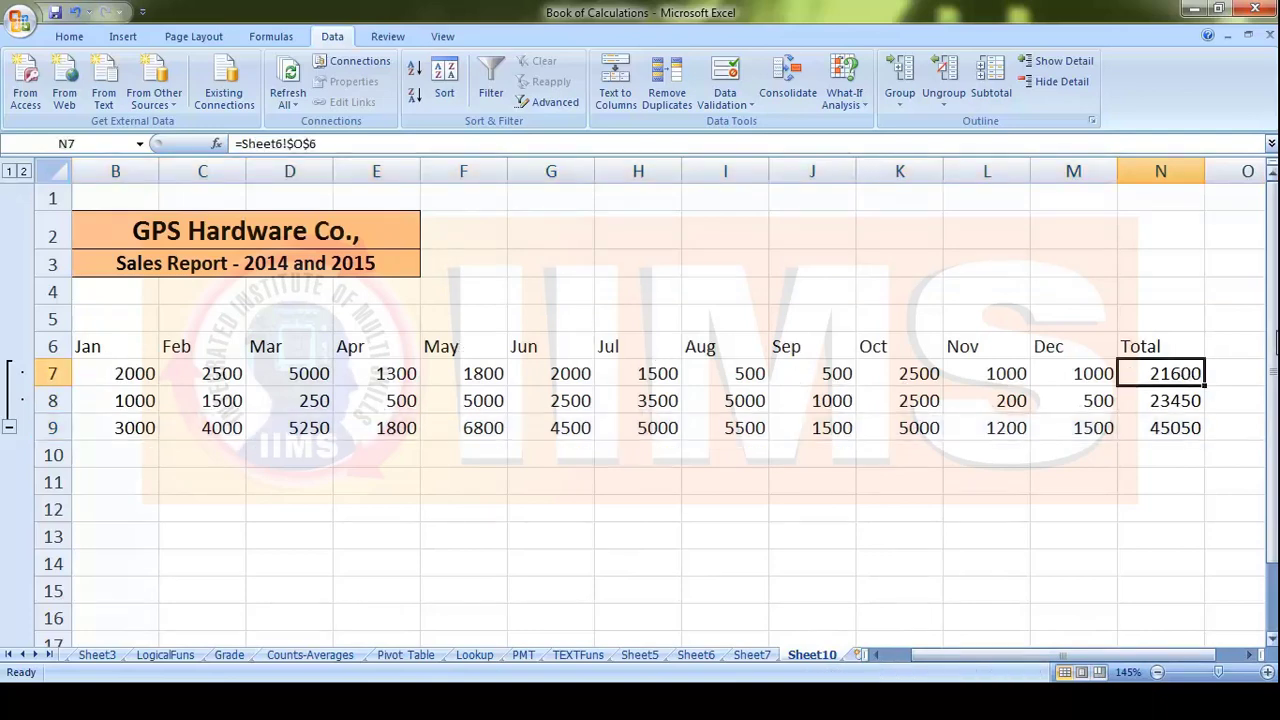
pyautogui.moveTo(1168, 370); pyautogui.dragTo(1170, 392)
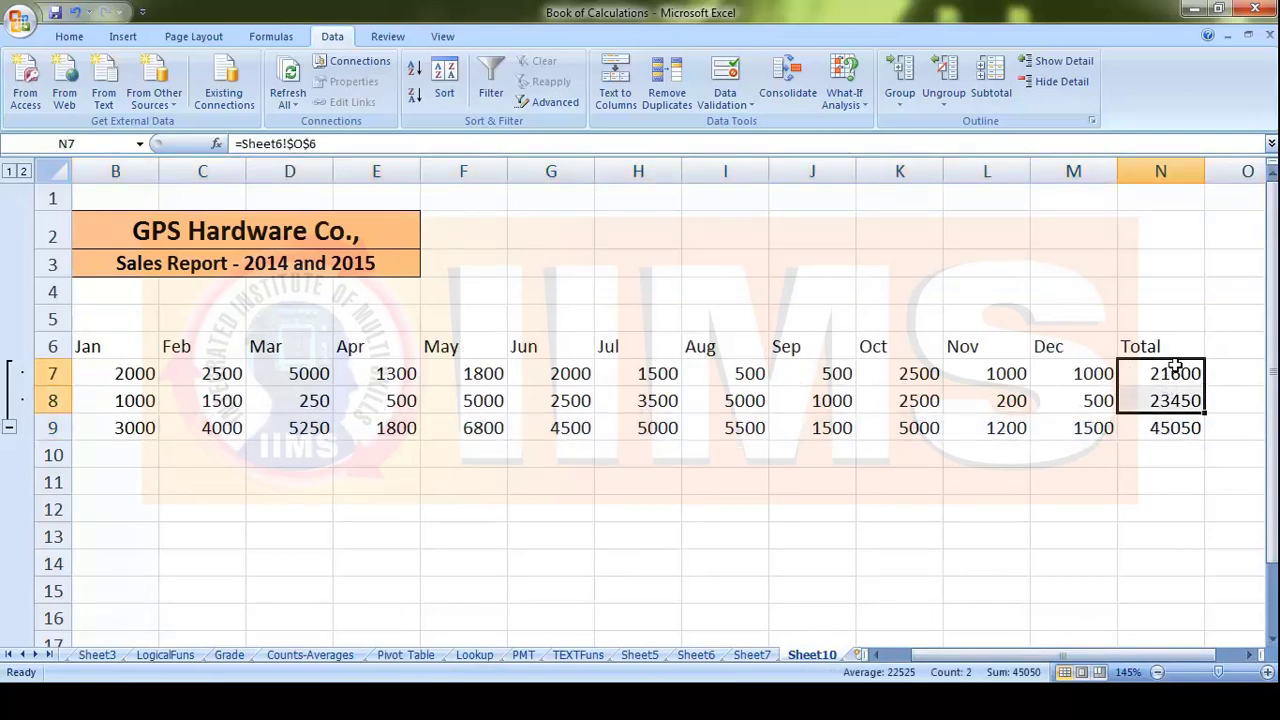
pyautogui.click(1170, 373)
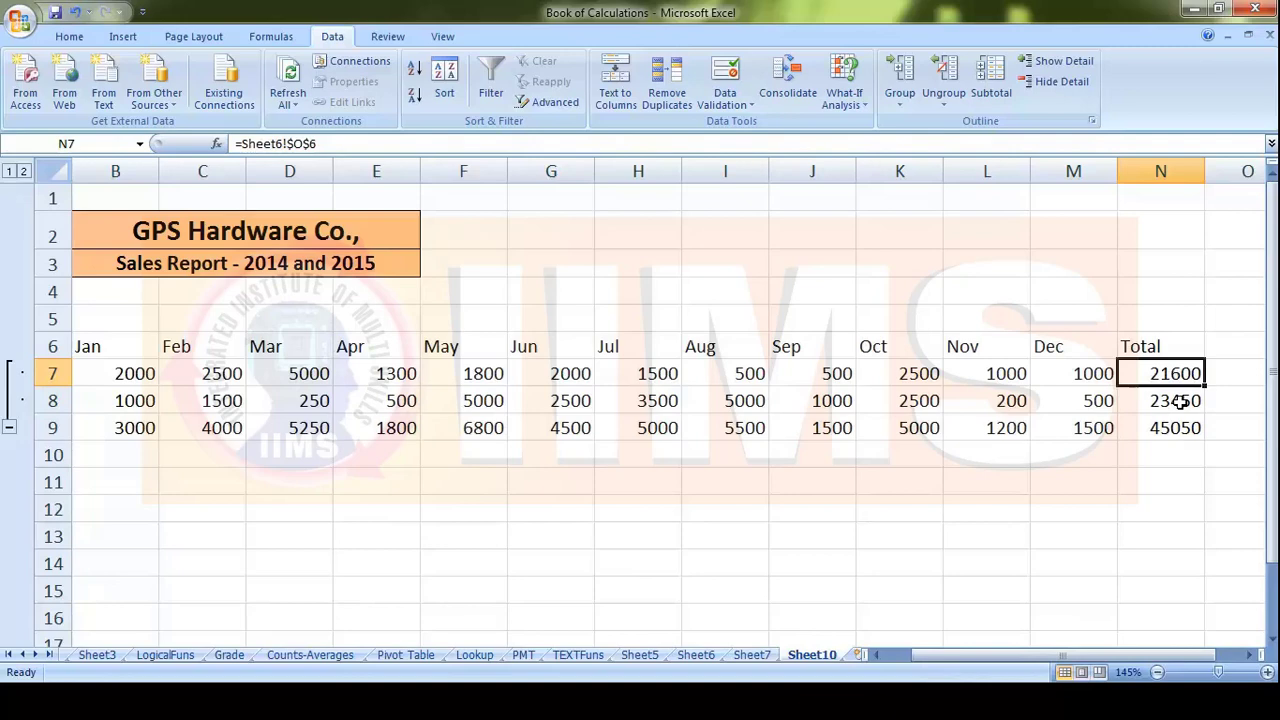
pyautogui.click(1181, 401)
pyautogui.click(1176, 428)
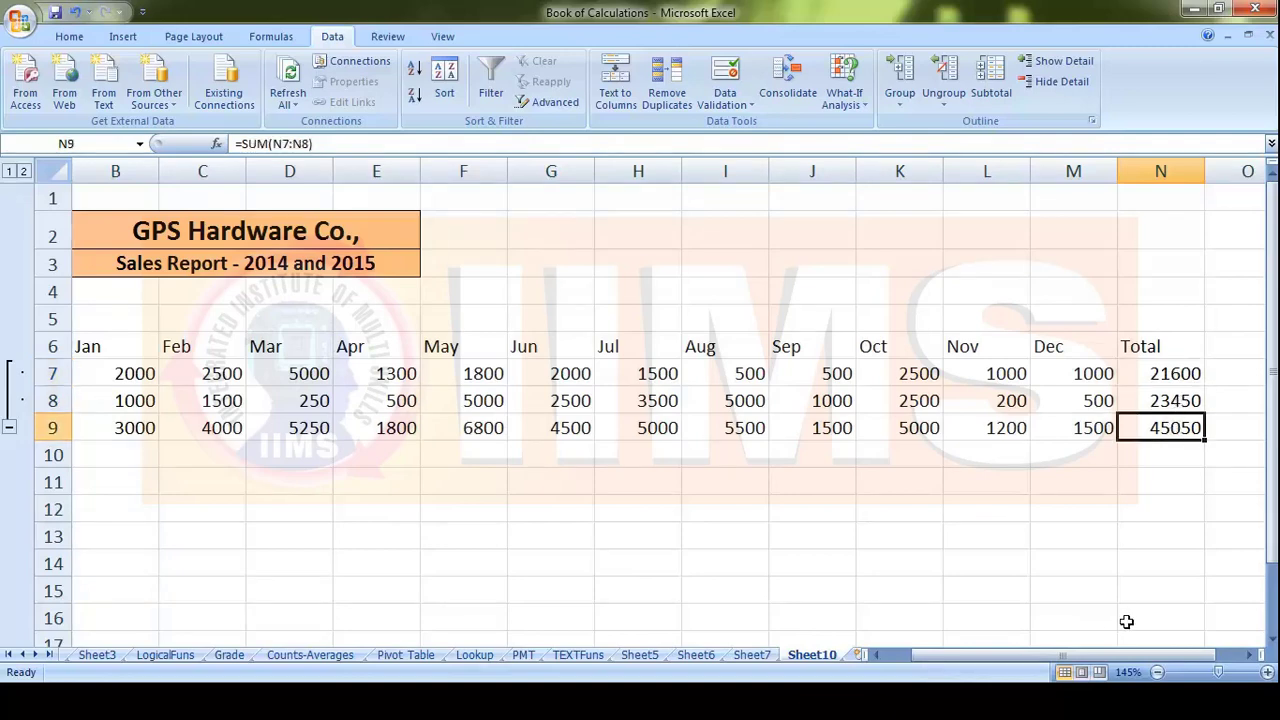
# Step: Collapse the consolidated report to outline level 1, check its Total column, and expand it back to level 2
pyautogui.moveTo(1095, 656); pyautogui.dragTo(1078, 656)
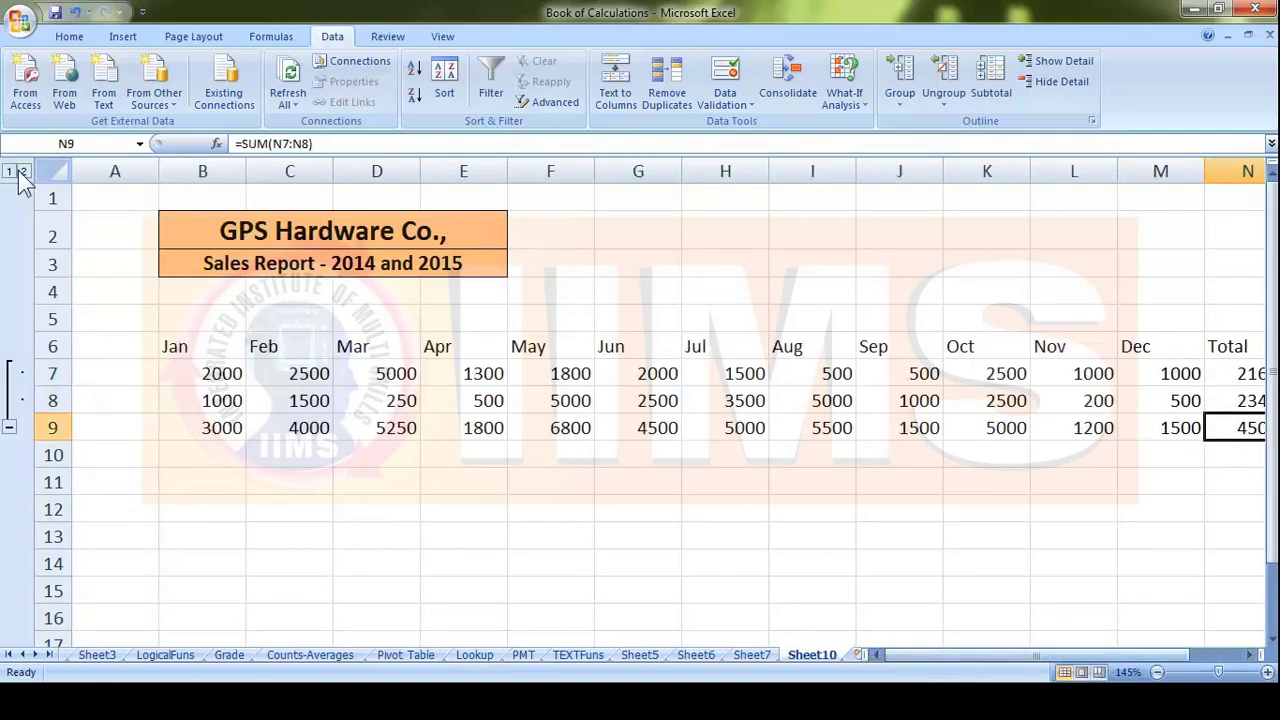
pyautogui.click(10, 172)
pyautogui.moveTo(1150, 640); pyautogui.dragTo(1135, 668)
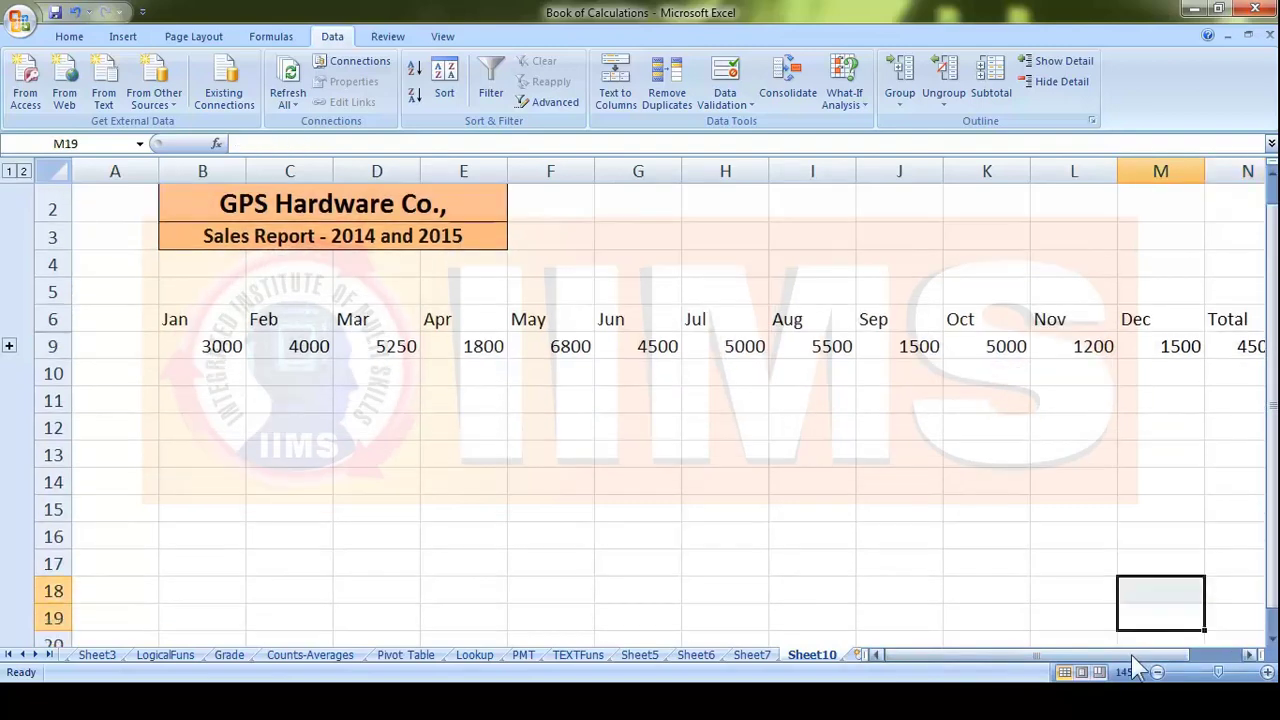
pyautogui.click(1248, 656)
pyautogui.scroll(1, 1011, 552)
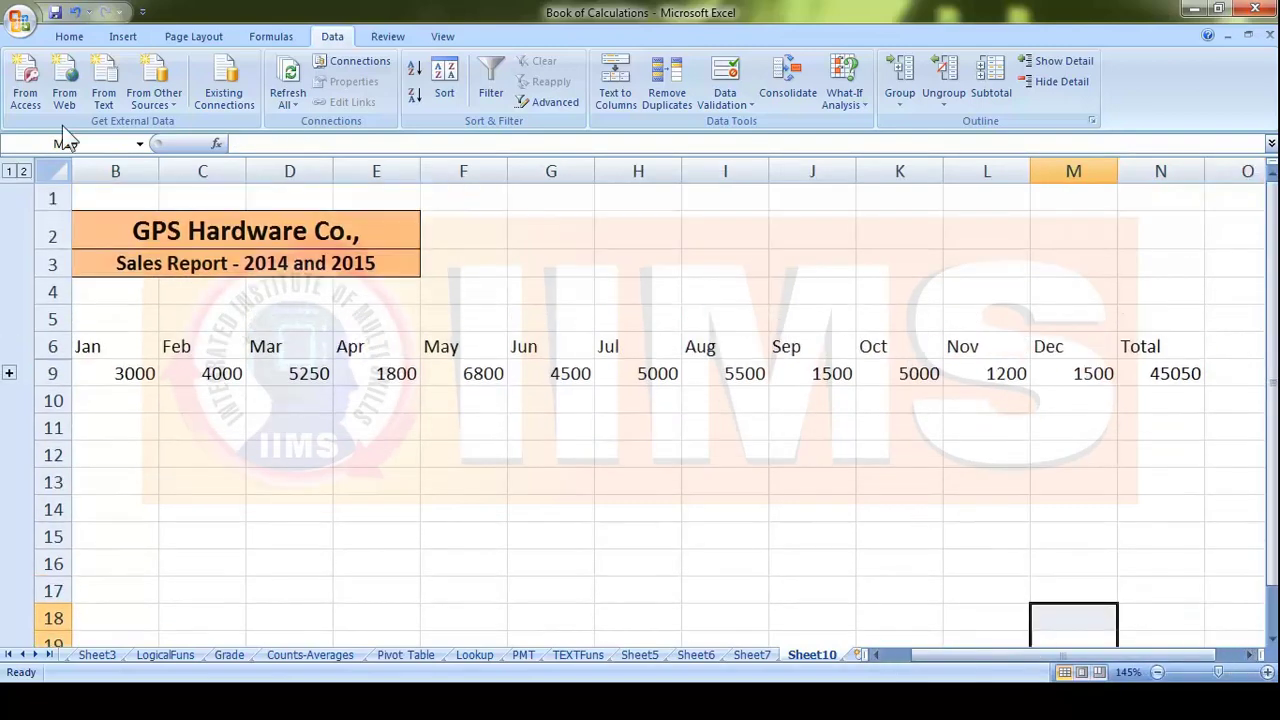
pyautogui.click(23, 172)
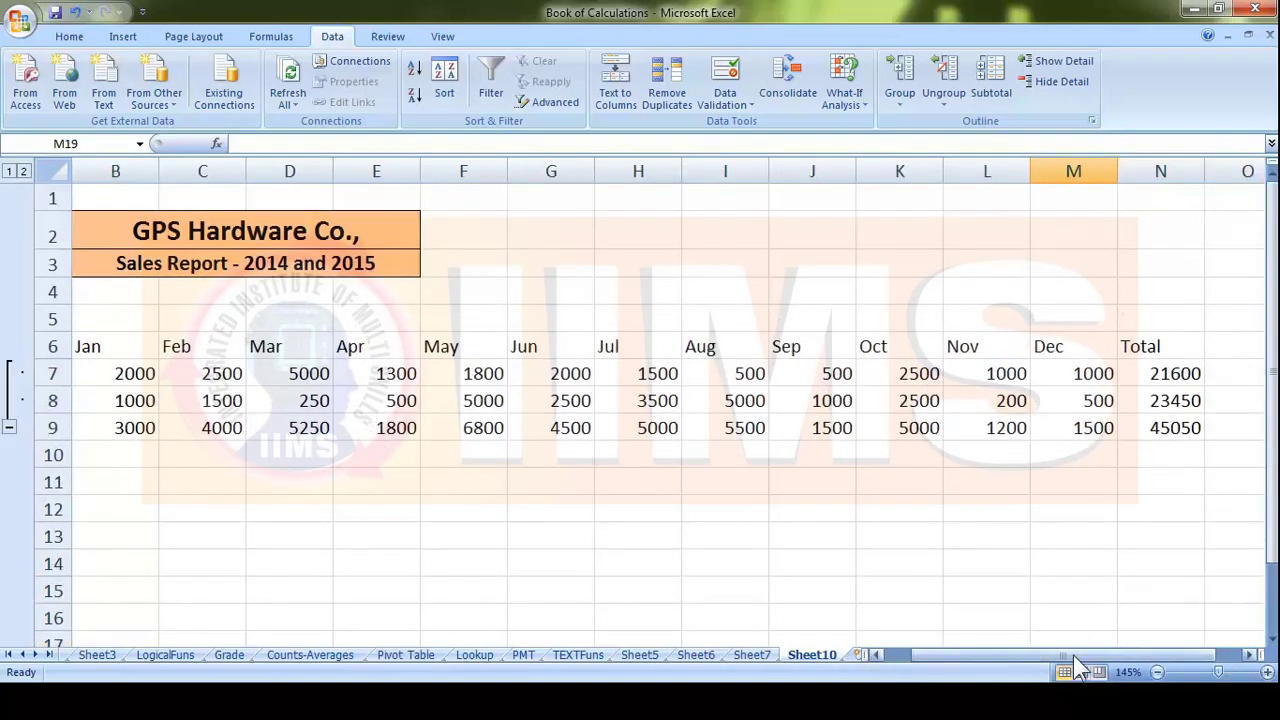
# Step: Inspect the September 2015 cell's source link, and review the consolidation references and the option to create links to source data
pyautogui.click(876, 654)
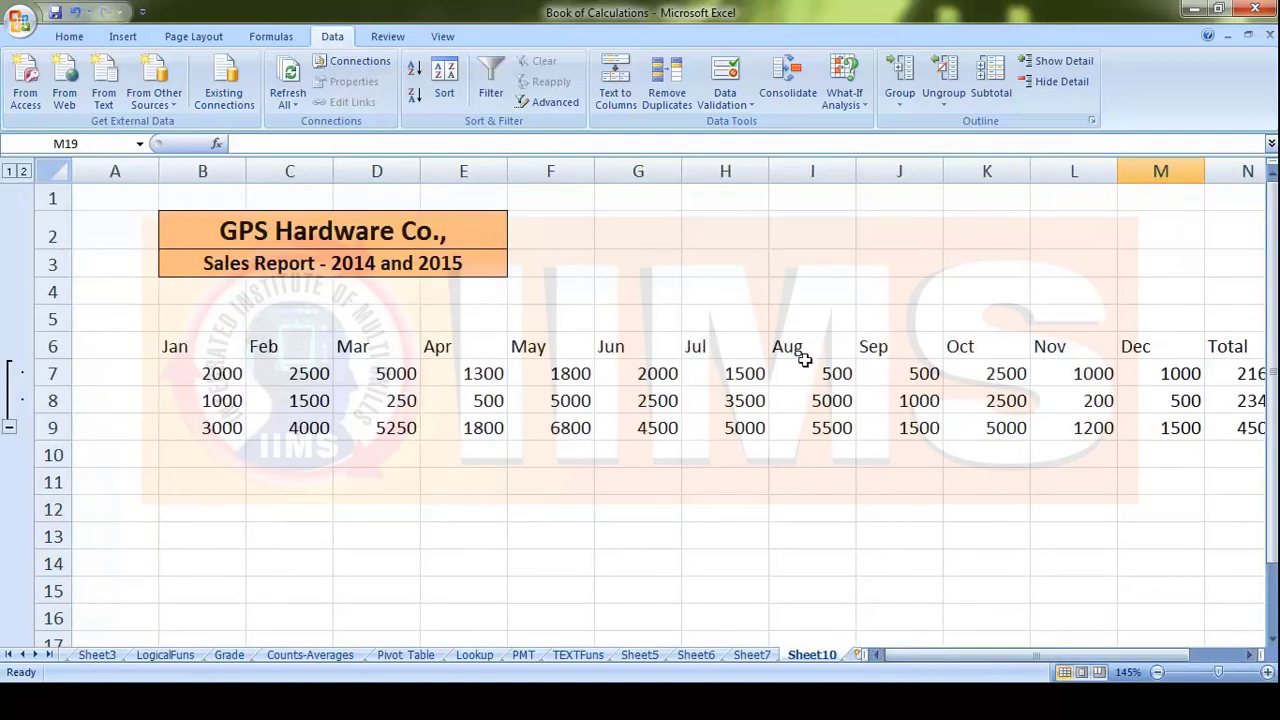
pyautogui.click(900, 400)
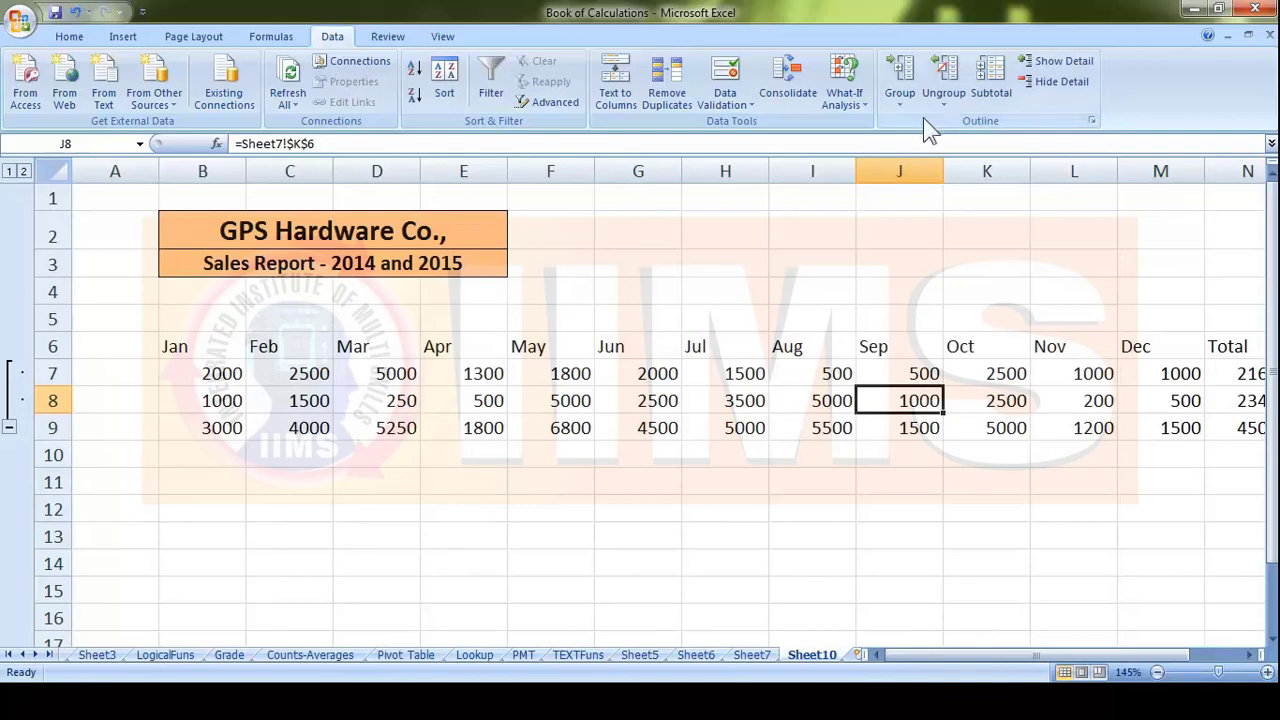
pyautogui.click(787, 95)
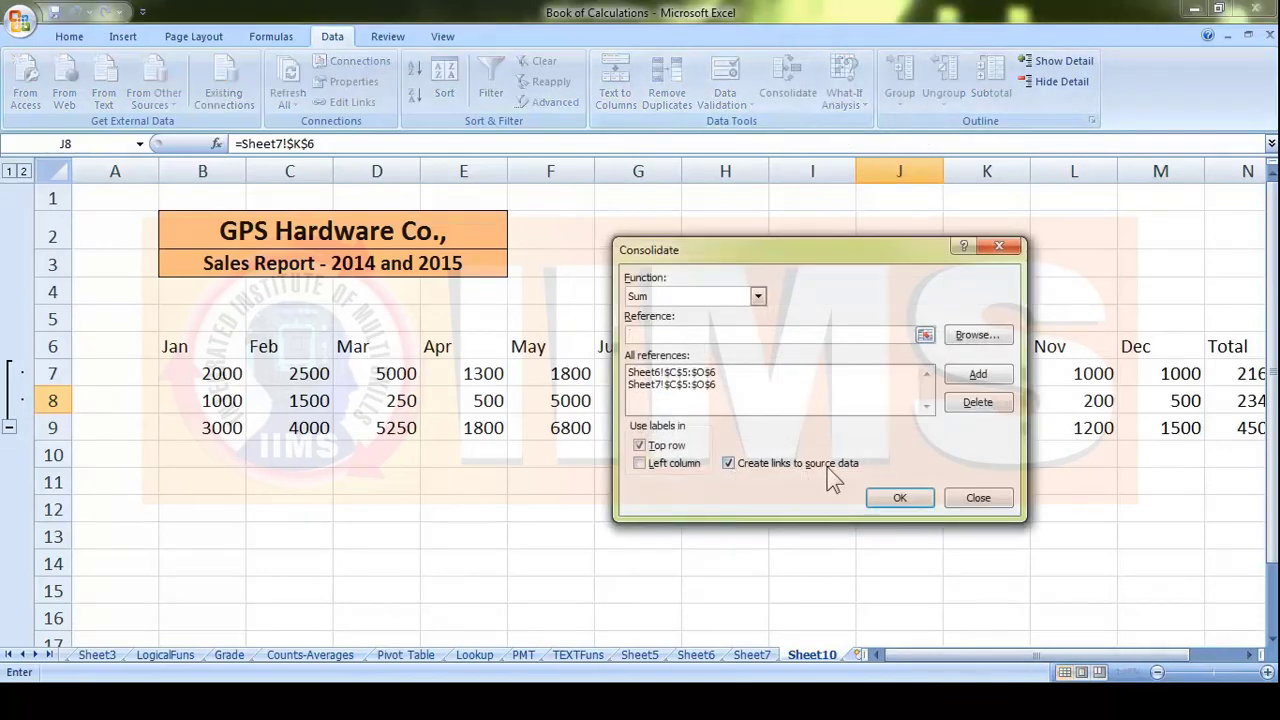
pyautogui.click(893, 500)
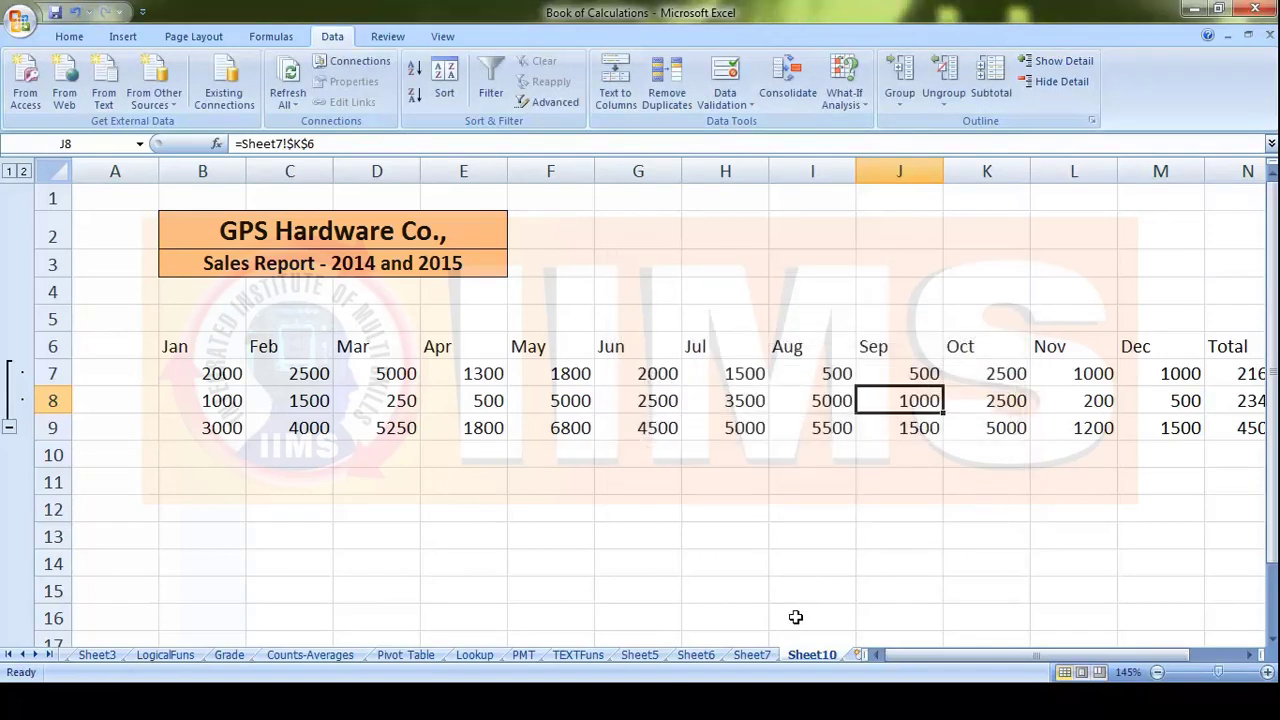
# Step: Set the January sales in cell C6 of the 2014 report on Sheet6 to 2500
pyautogui.click(697, 655)
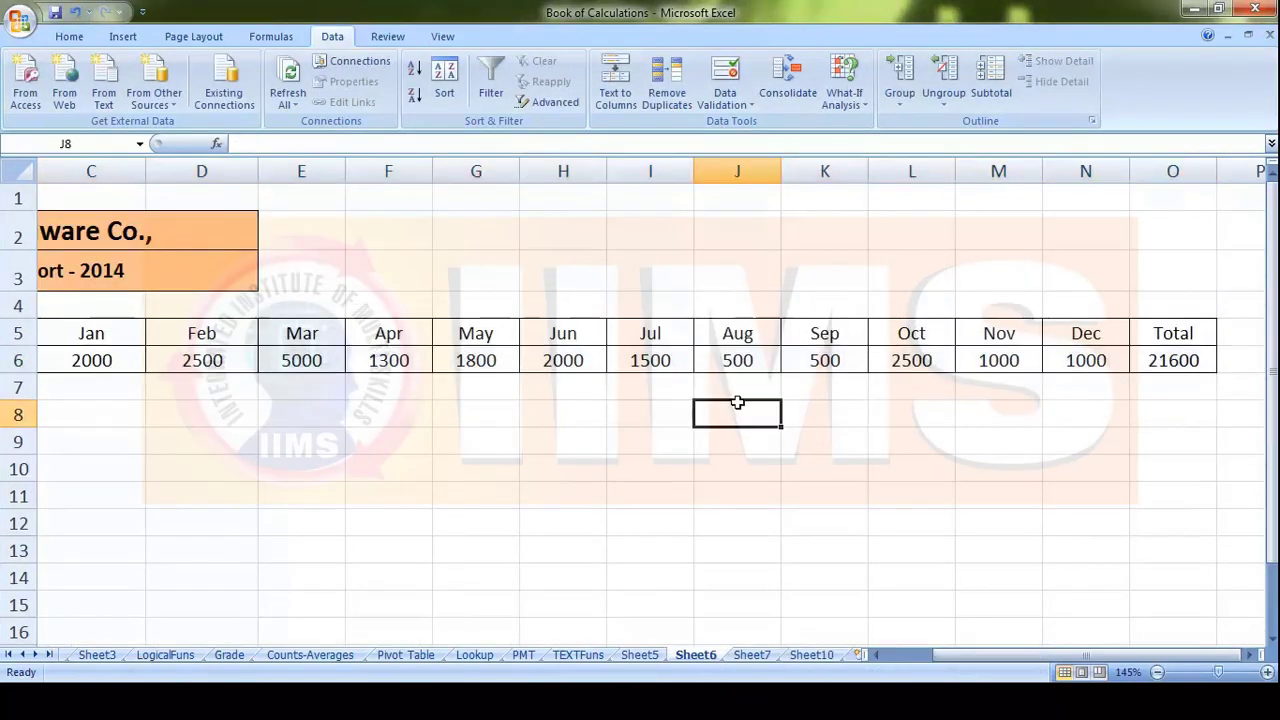
pyautogui.click(99, 358)
pyautogui.click(878, 655)
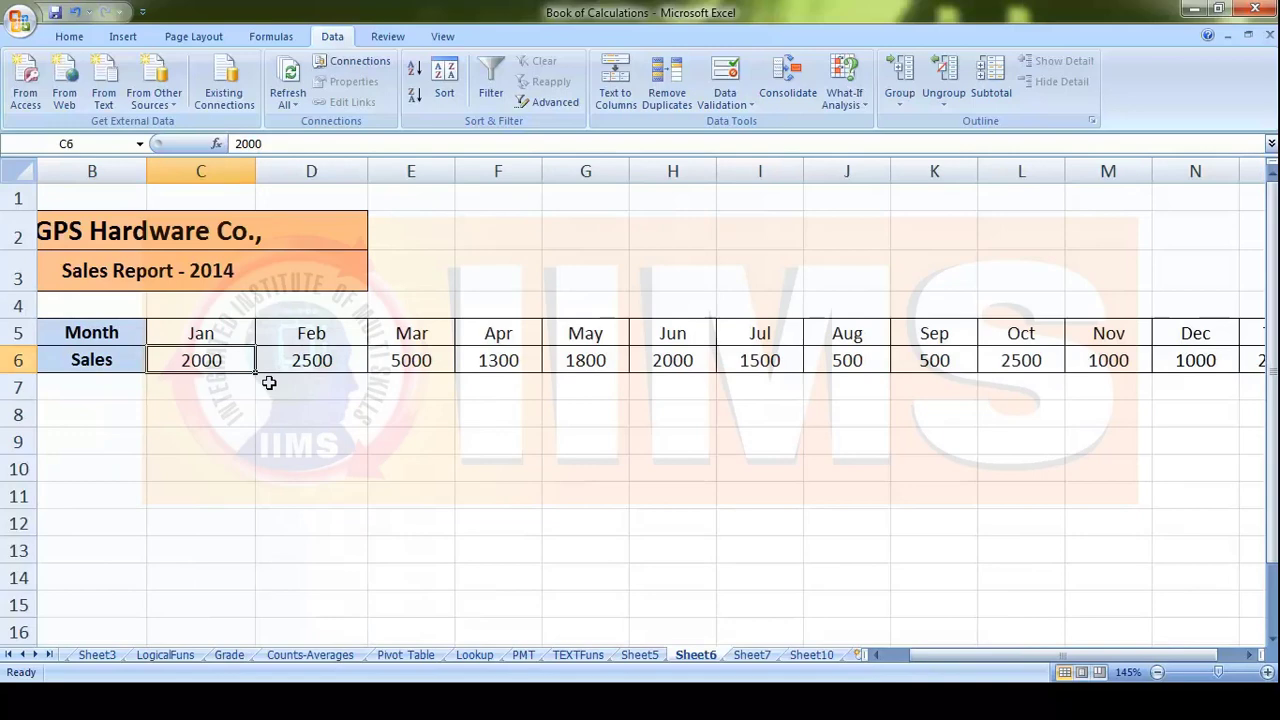
pyautogui.write('2500')
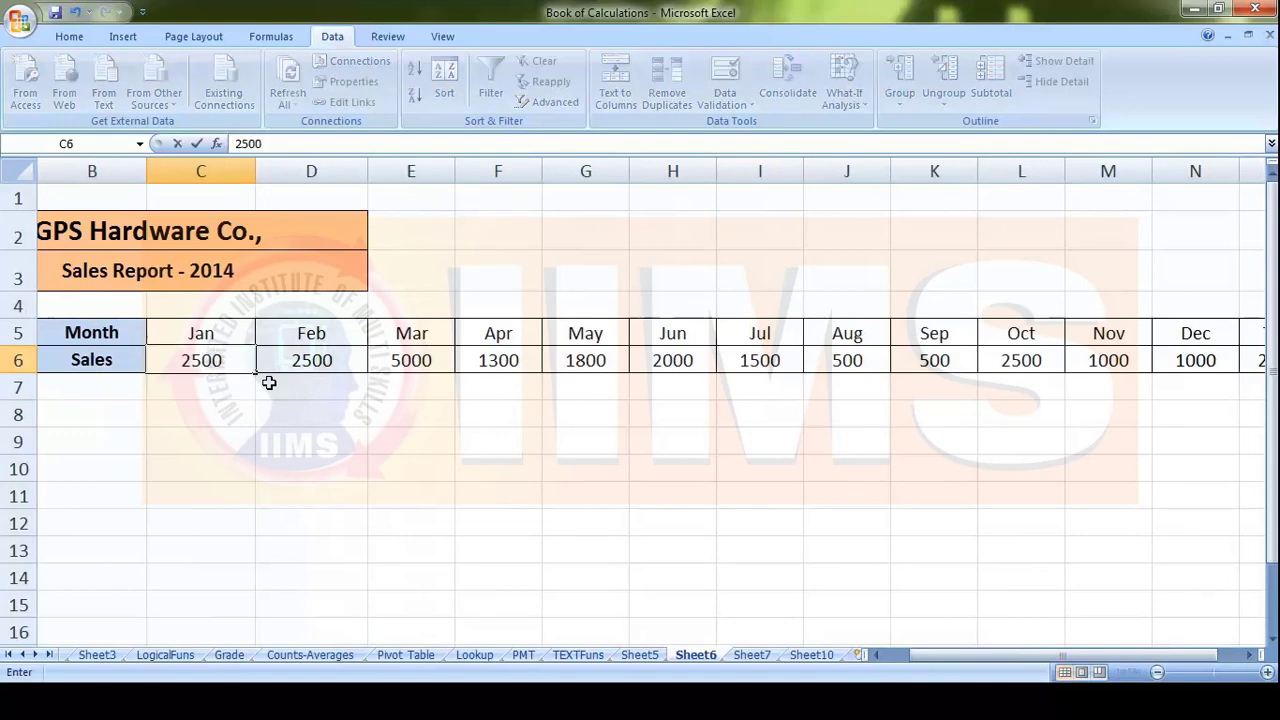
pyautogui.press('Return')
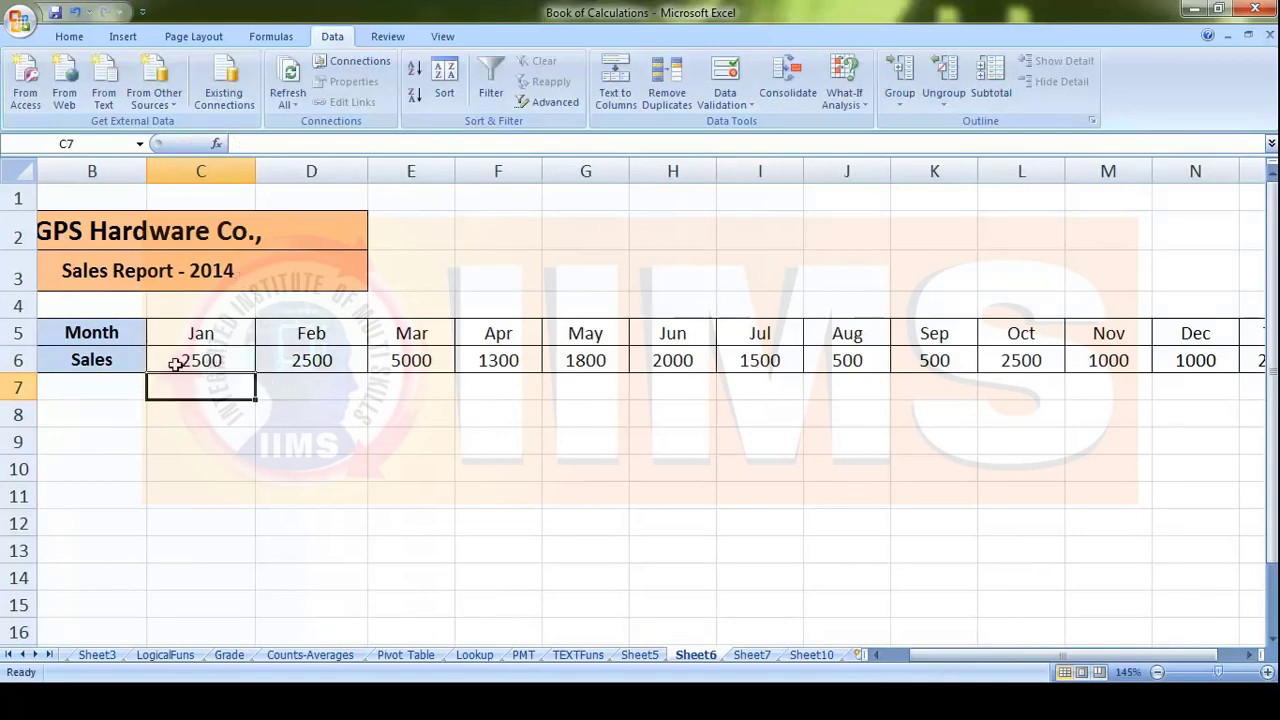
pyautogui.click(236, 364)
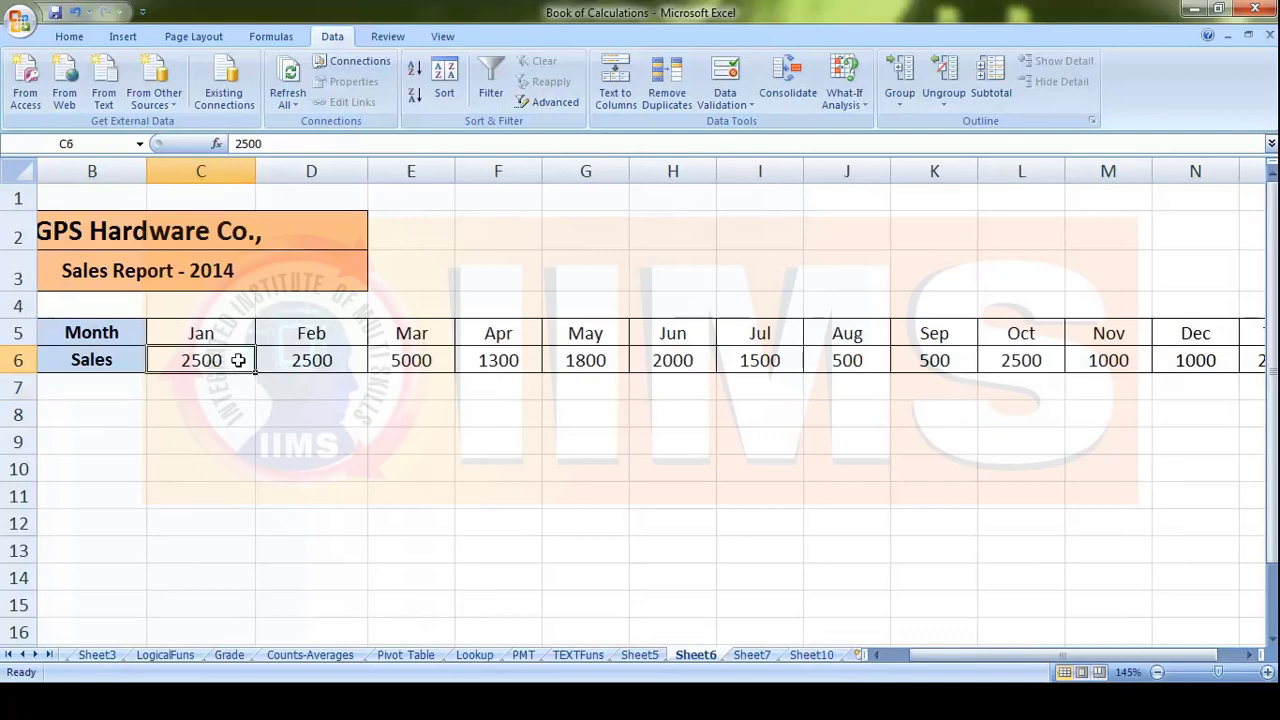
# Step: Check the linked January 2014 value and its total in the consolidated report on Sheet10
pyautogui.click(812, 655)
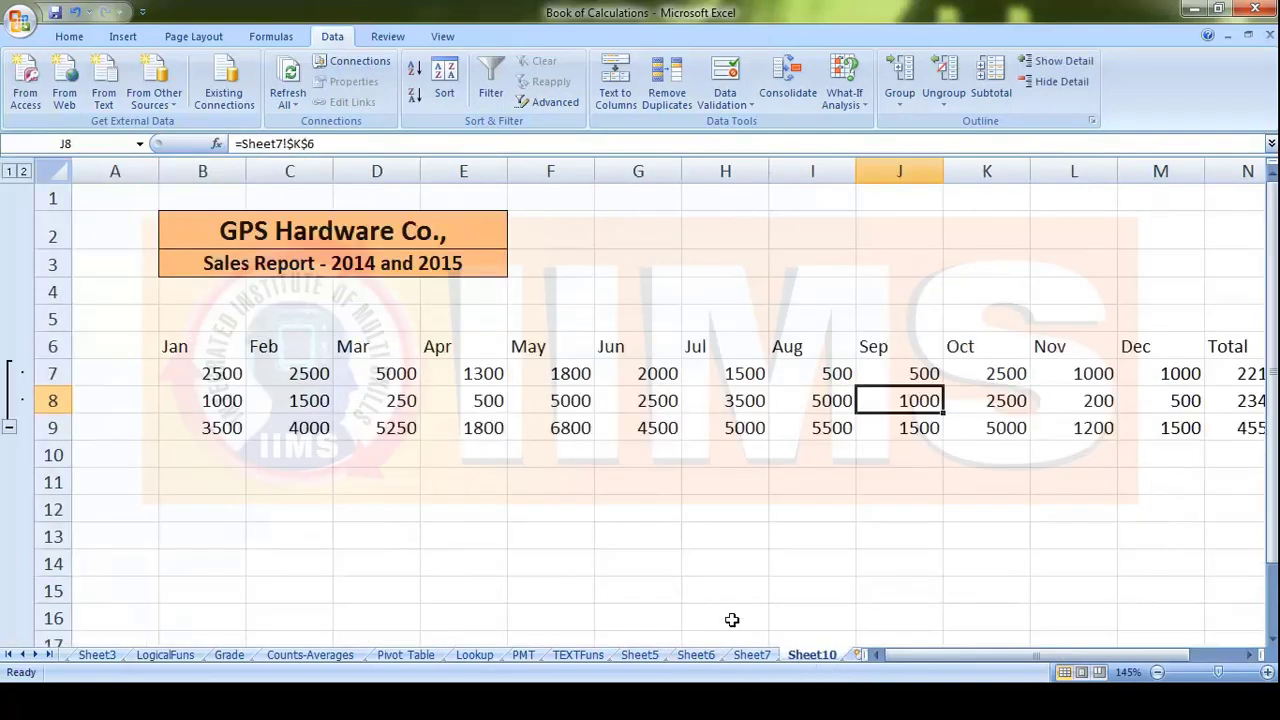
pyautogui.click(232, 373)
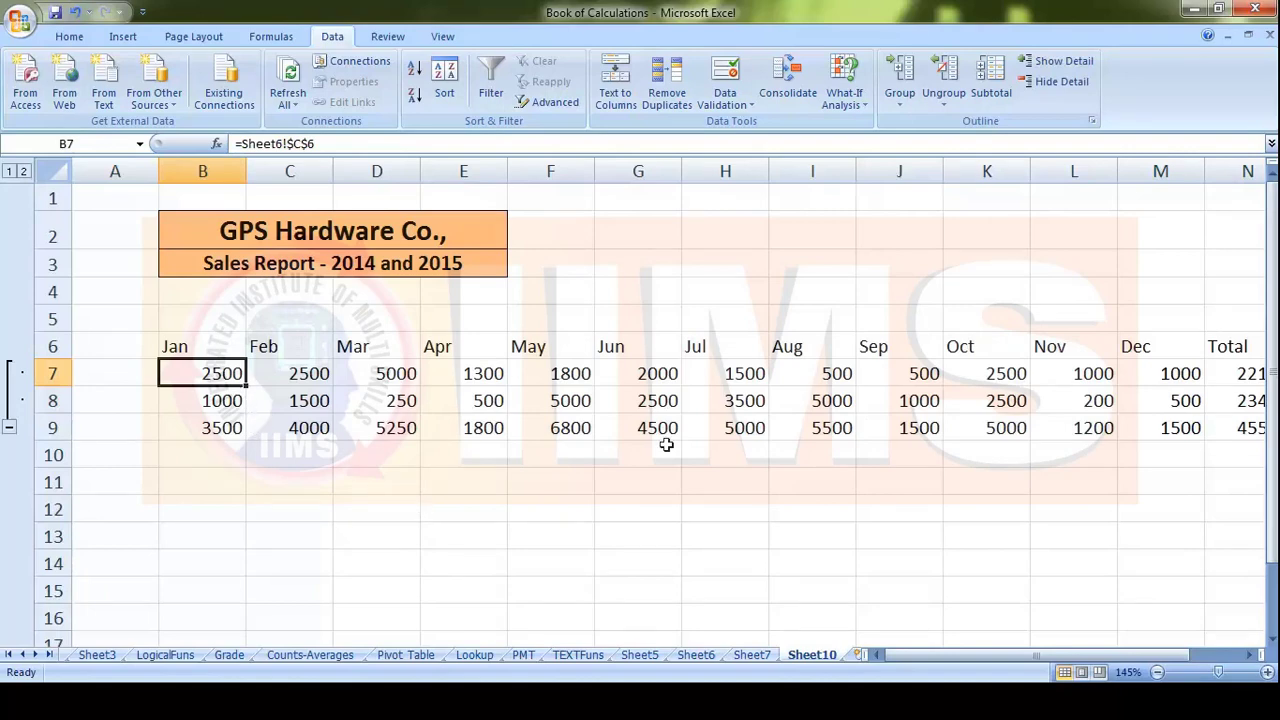
pyautogui.moveTo(1162, 651); pyautogui.dragTo(1206, 652)
pyautogui.click(1090, 375)
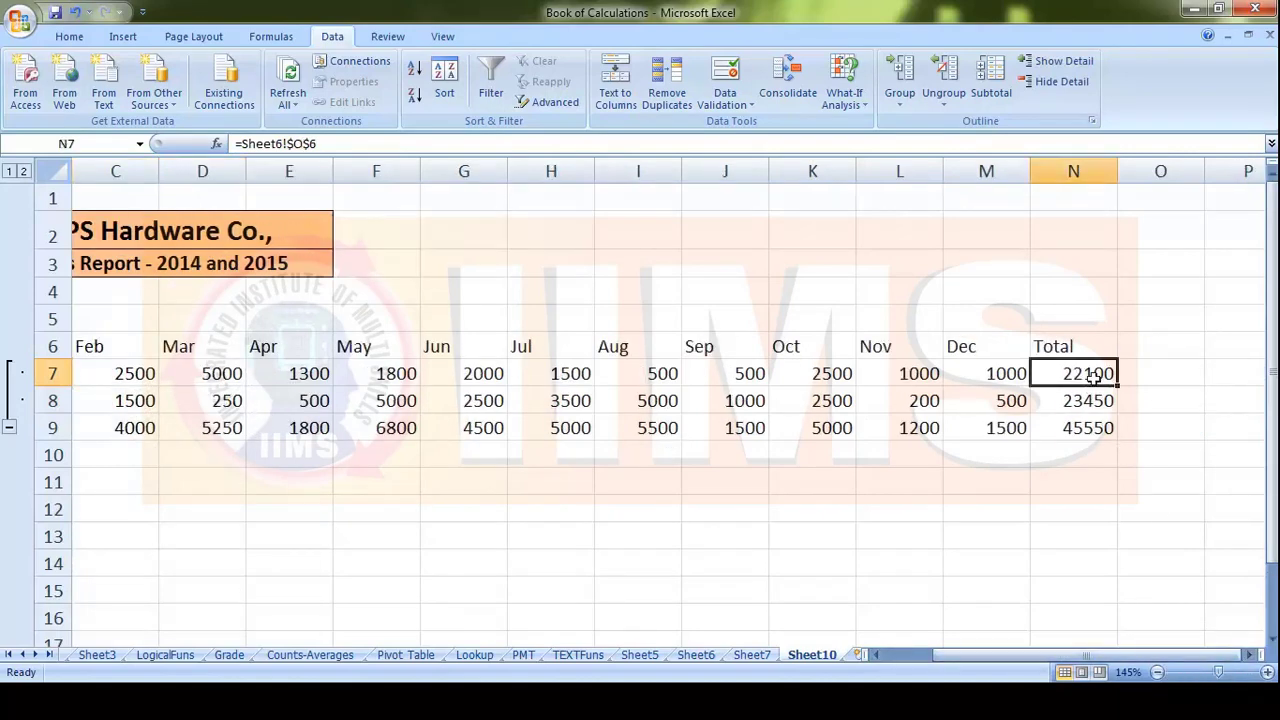
pyautogui.moveTo(1114, 655); pyautogui.dragTo(1064, 655)
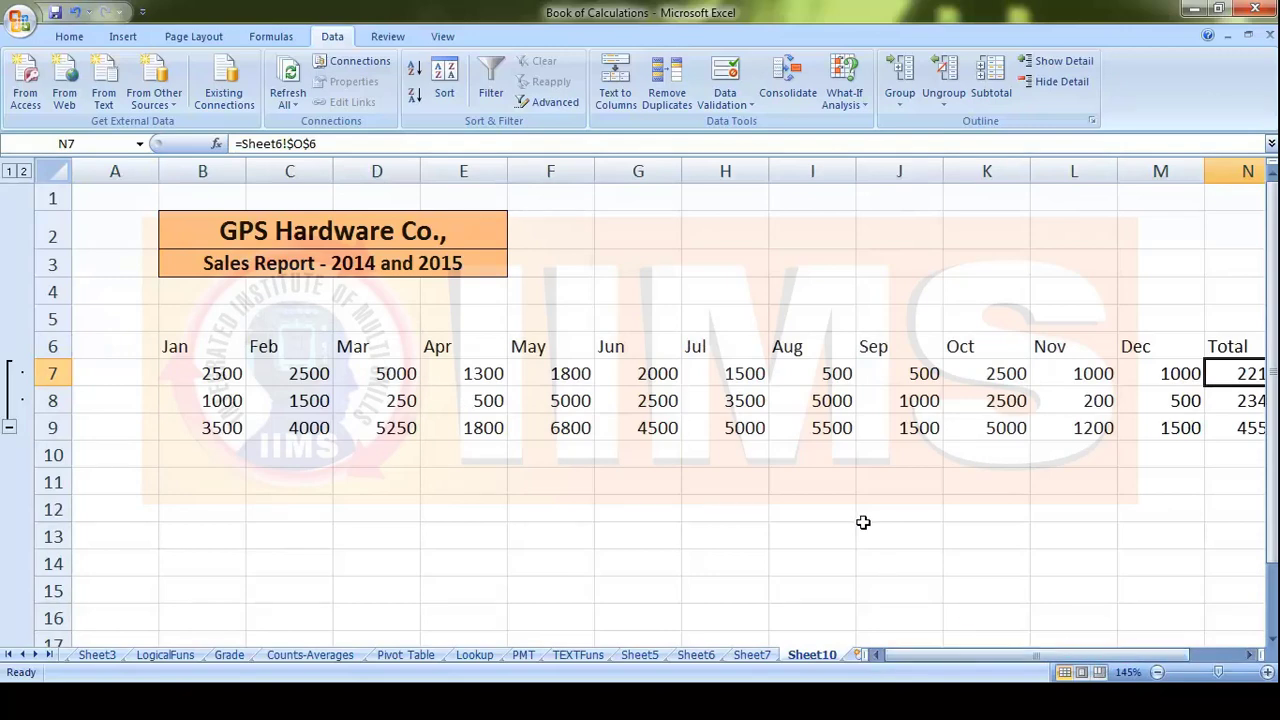
# Step: Review the Consolidate settings for linking to source data again, and view the report through the Total column
pyautogui.click(788, 80)
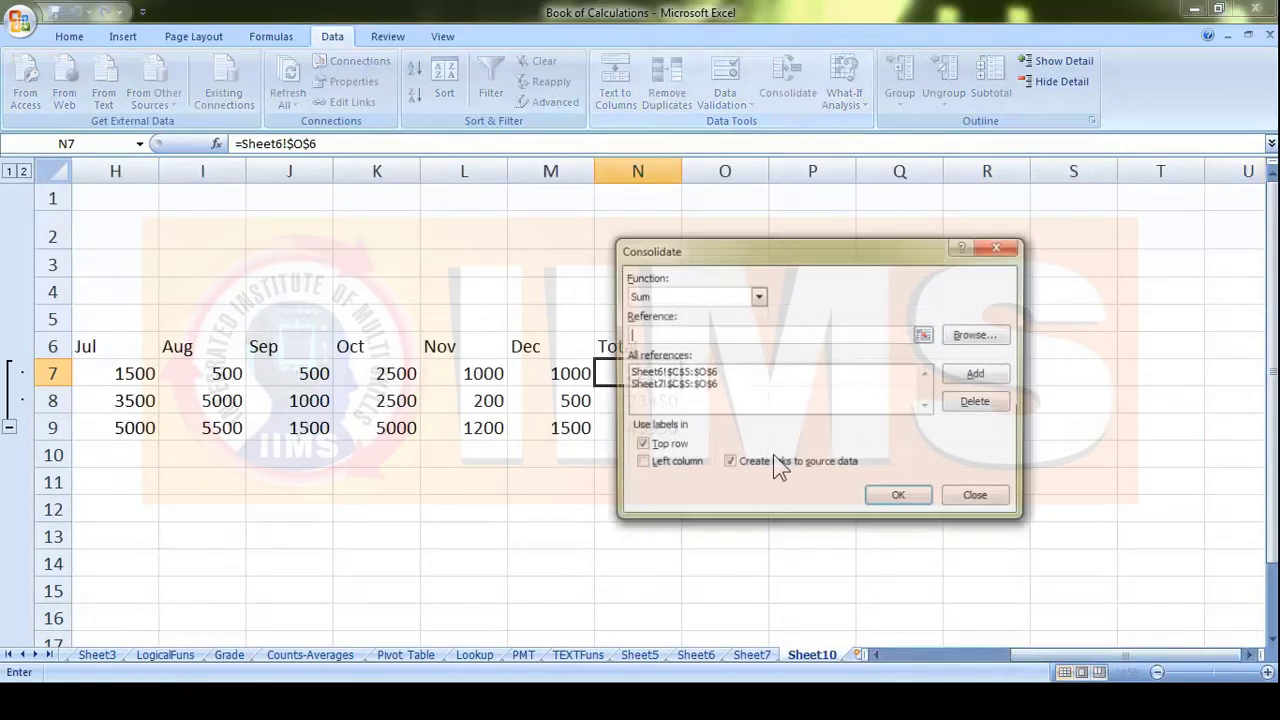
pyautogui.click(994, 505)
pyautogui.moveTo(1106, 655); pyautogui.dragTo(970, 660)
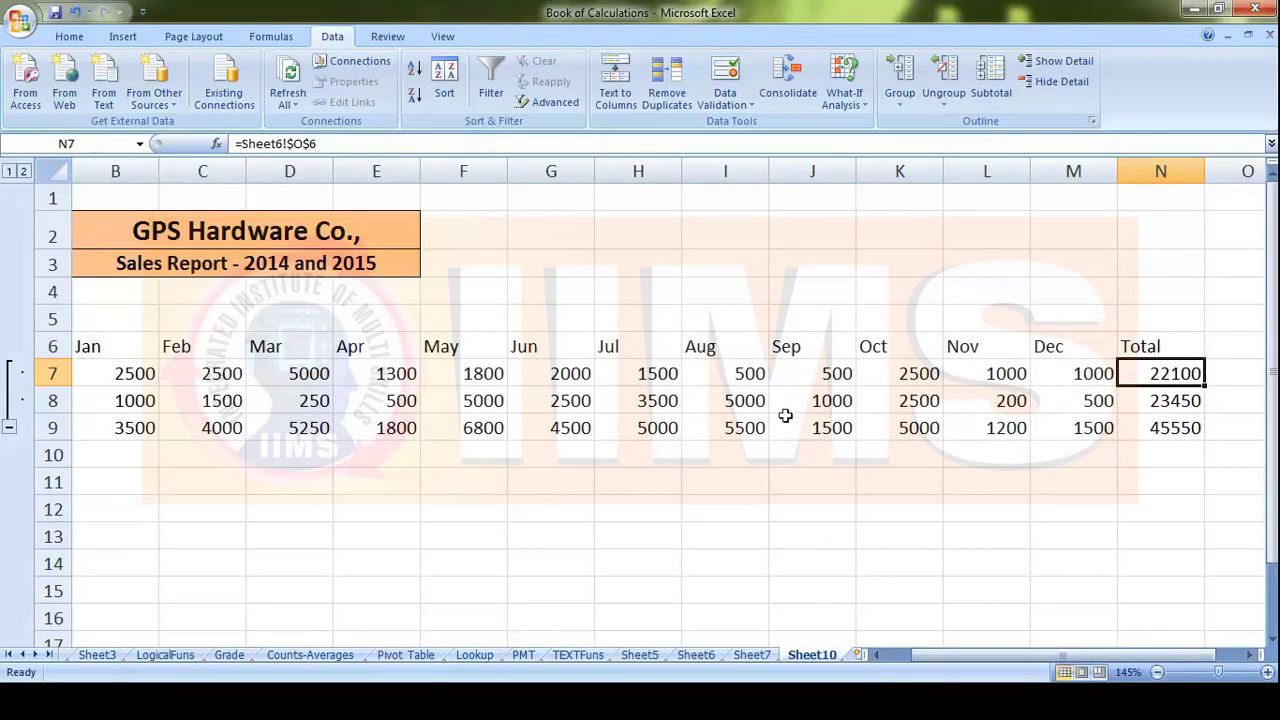
# Step: Set the January sales in cell C6 of the 2014 report on Sheet6 to 0
pyautogui.click(700, 658)
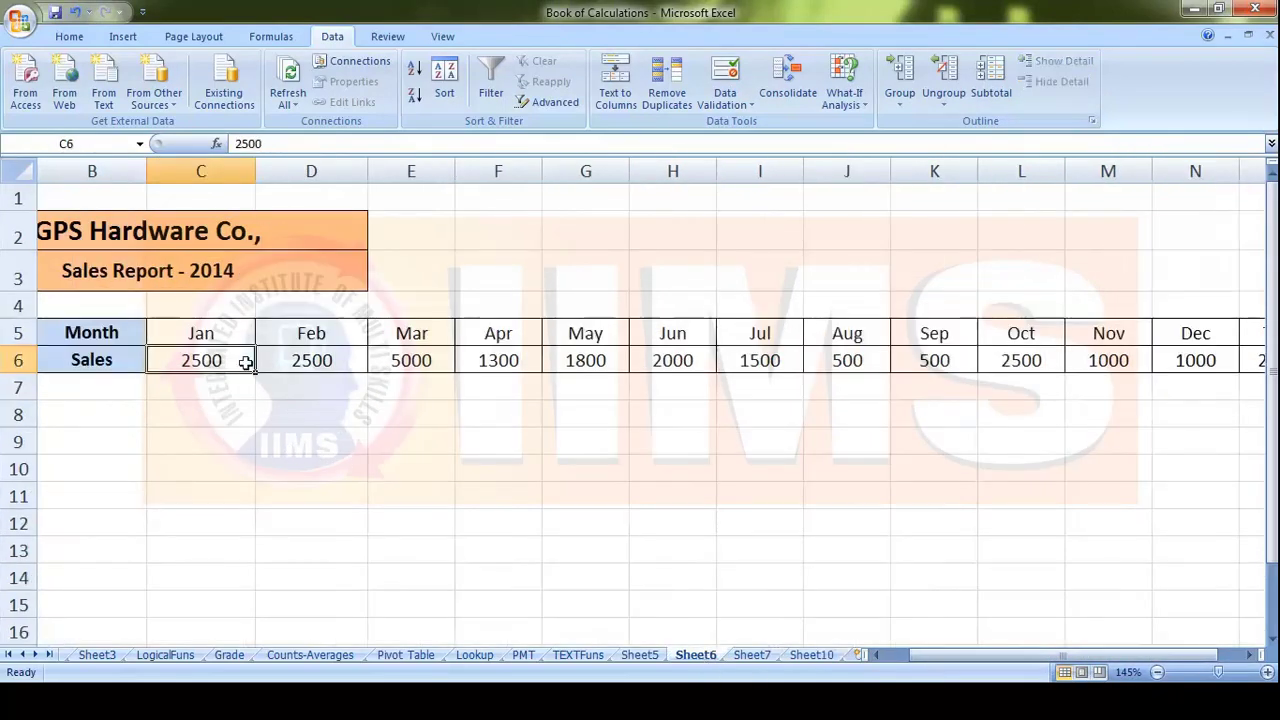
pyautogui.write('0')
pyautogui.press('Return')
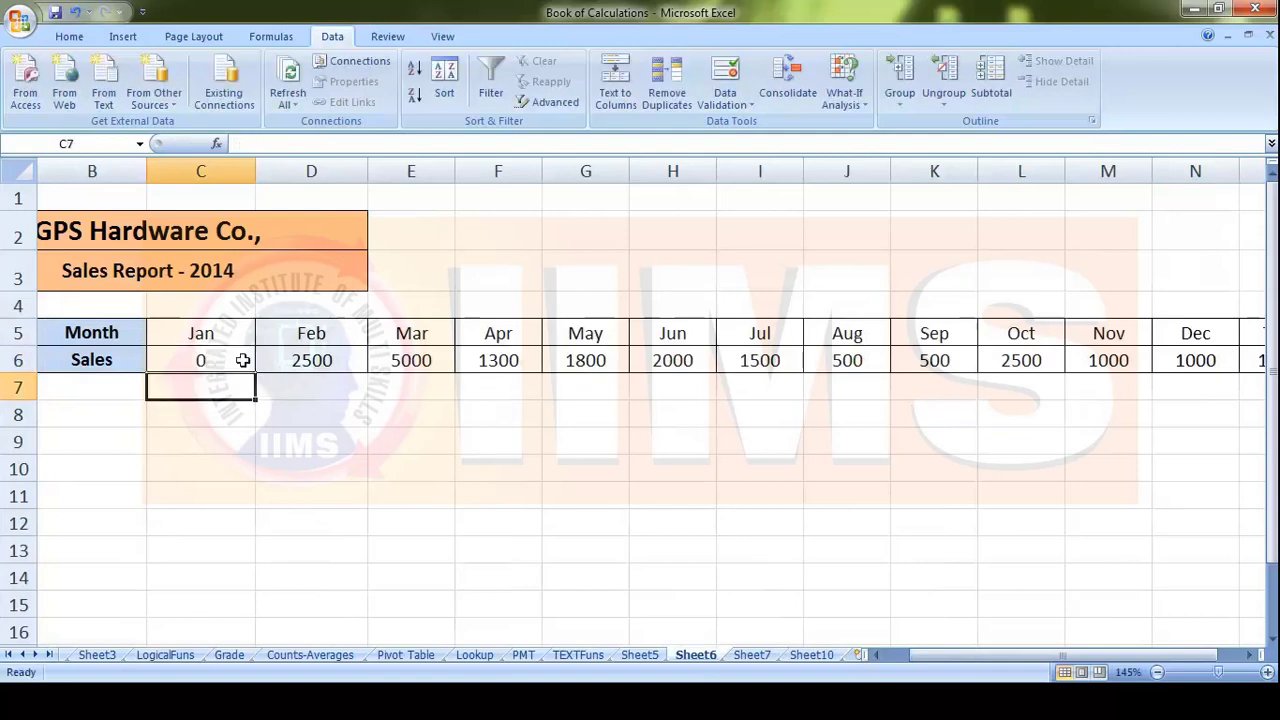
# Step: Check the January figures and the totals in the consolidated report on Sheet10 against the edited source
pyautogui.click(811, 655)
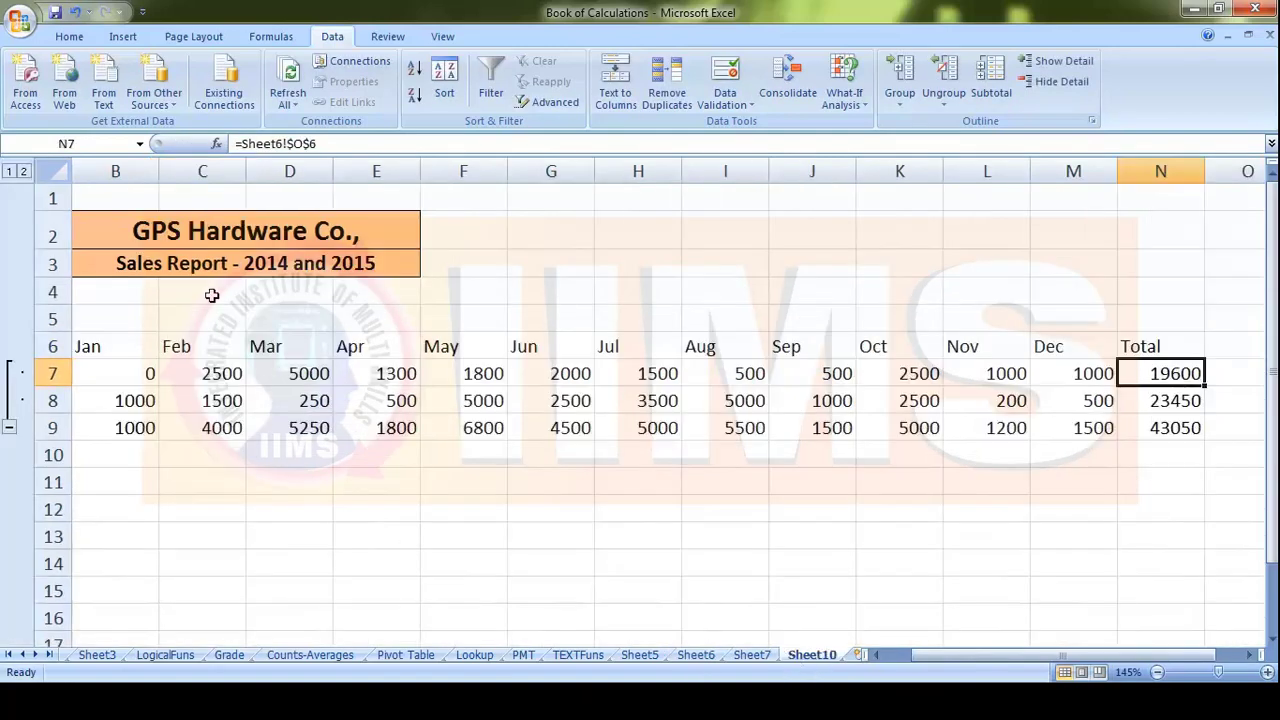
pyautogui.click(877, 654)
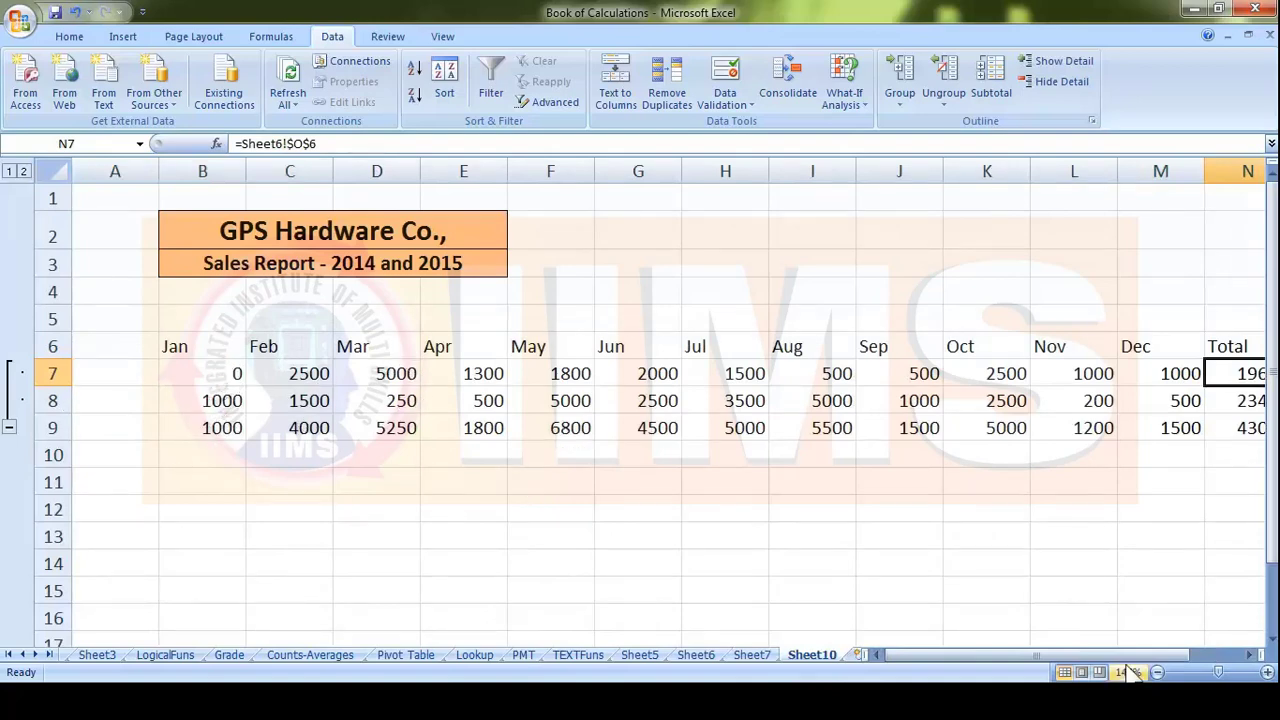
pyautogui.click(1249, 654)
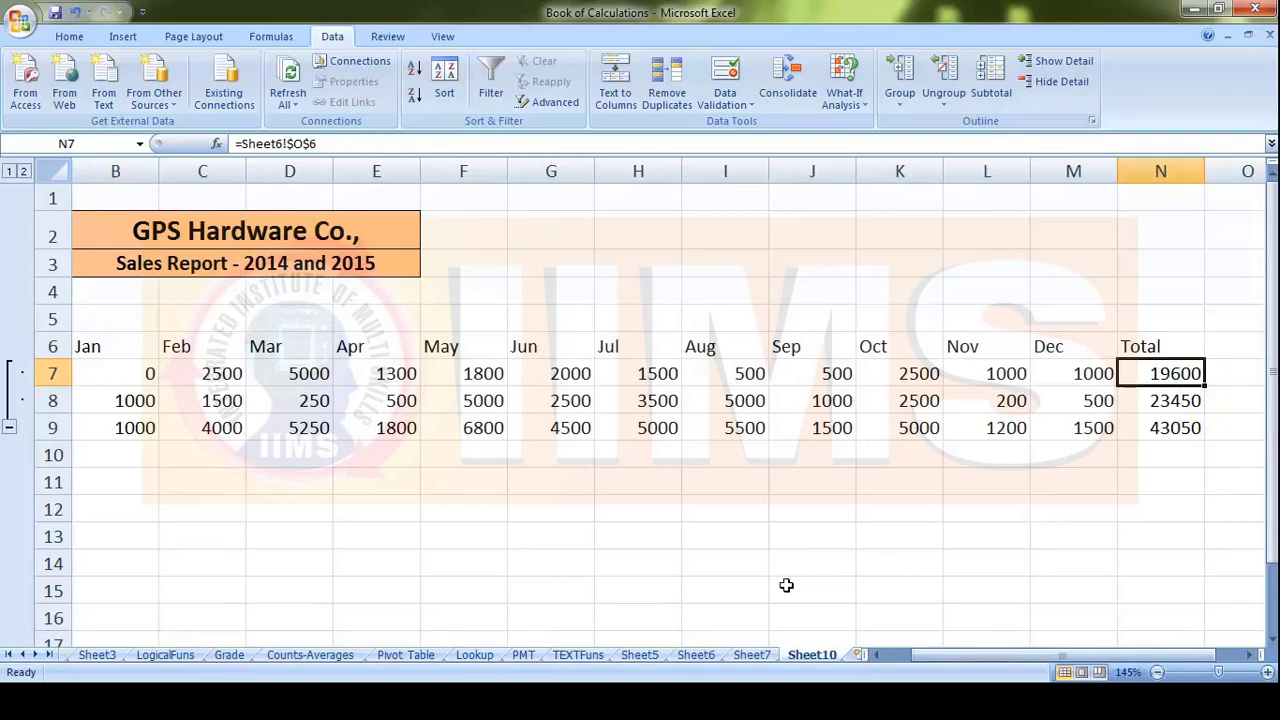